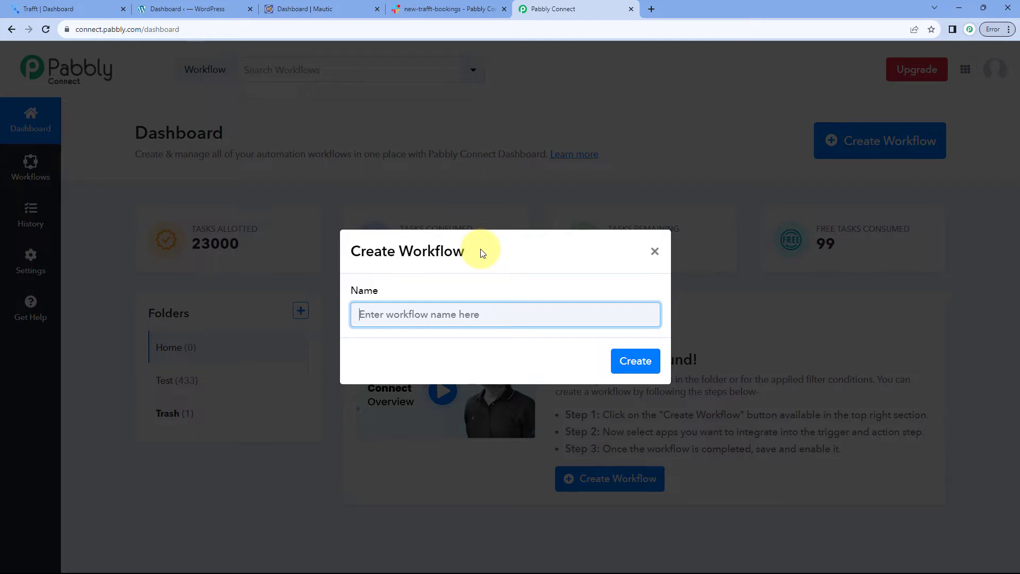
# Create a new workflow named 'Trafft to WooCommerce to Mautic to Slack'
pyautogui.write('Tra')
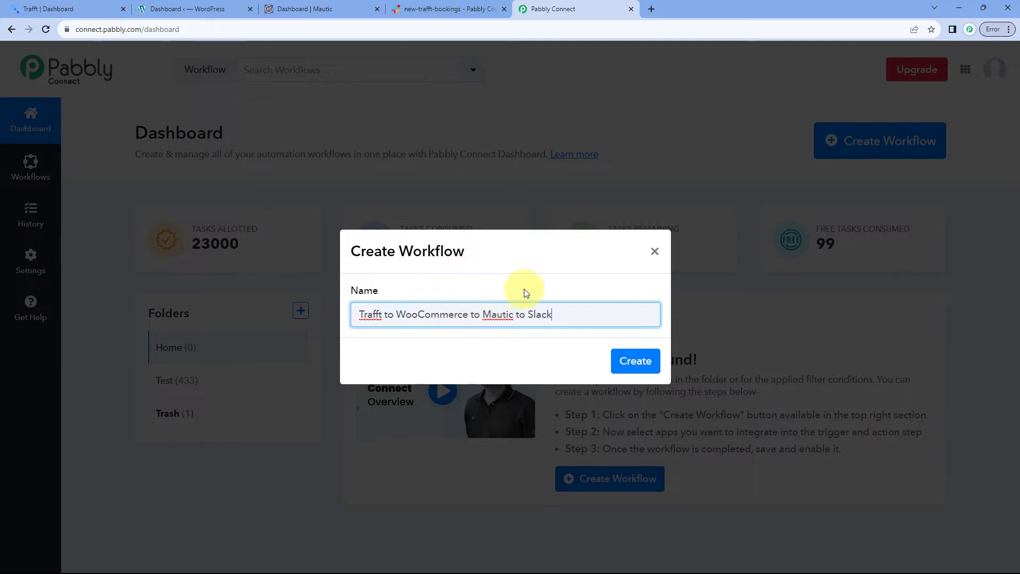
pyautogui.click(635, 361)
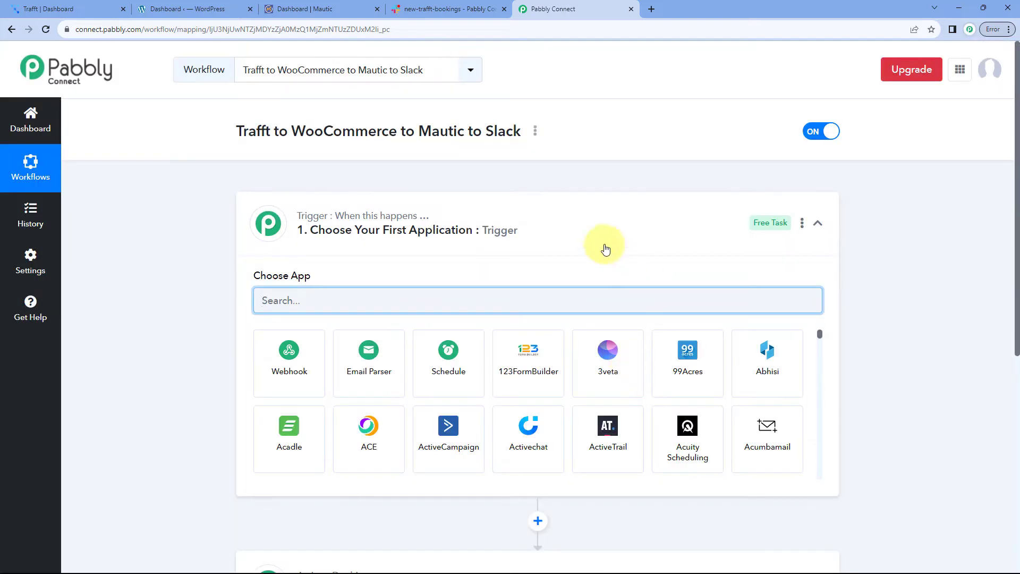
pyautogui.click(631, 222)
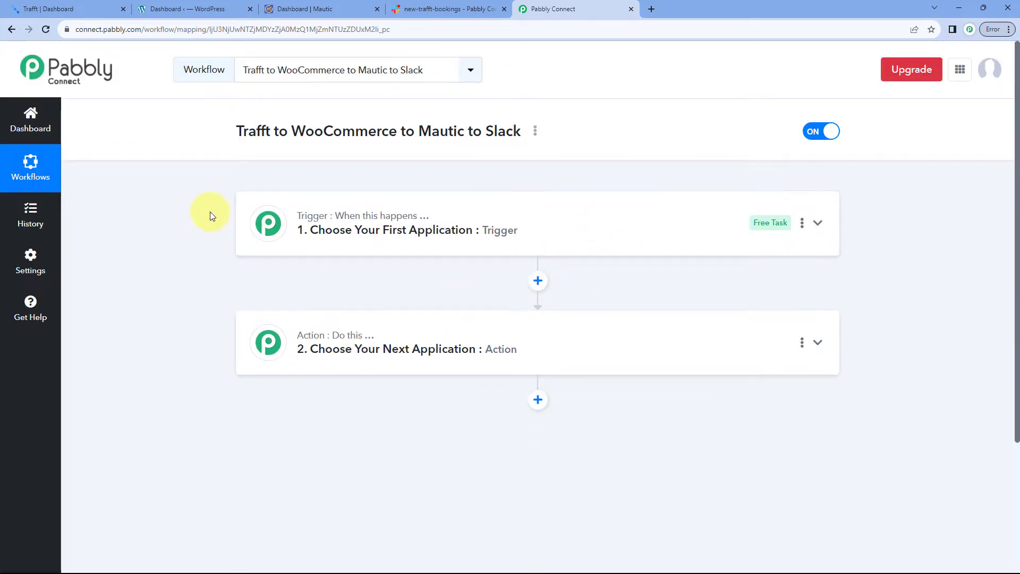
pyautogui.scroll(-1, 210, 212)
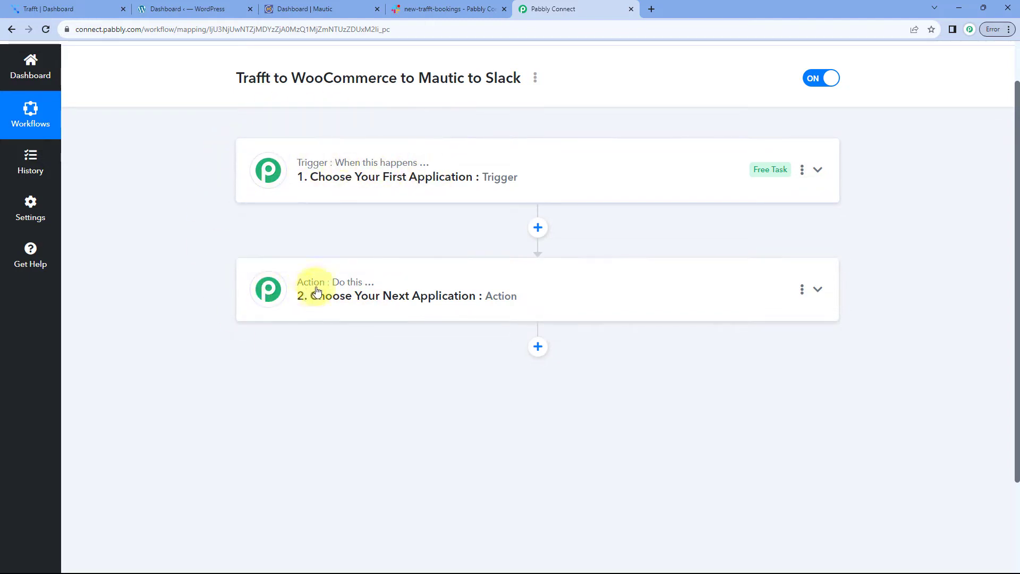
pyautogui.click(437, 166)
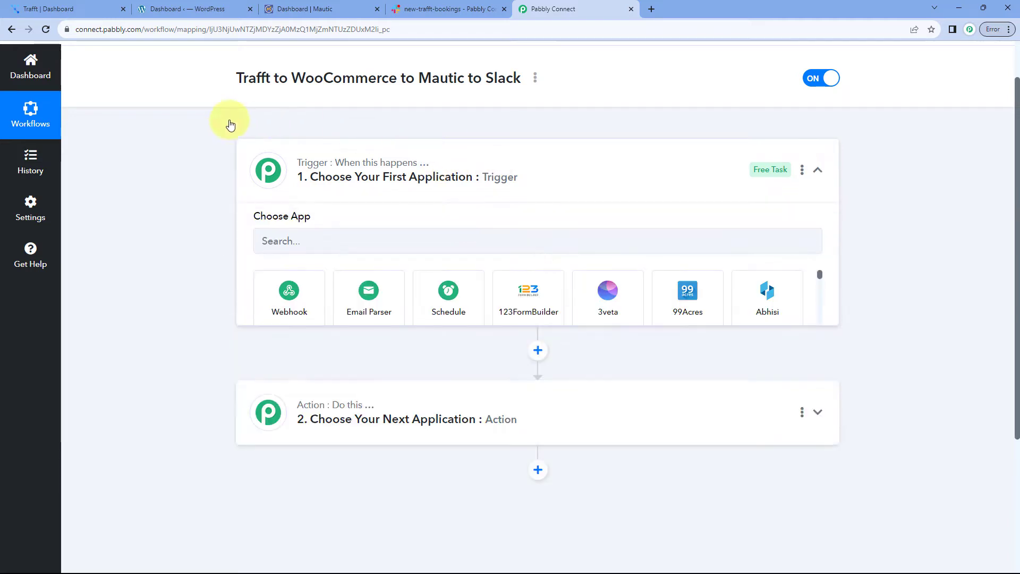
pyautogui.scroll(-1, 201, 203)
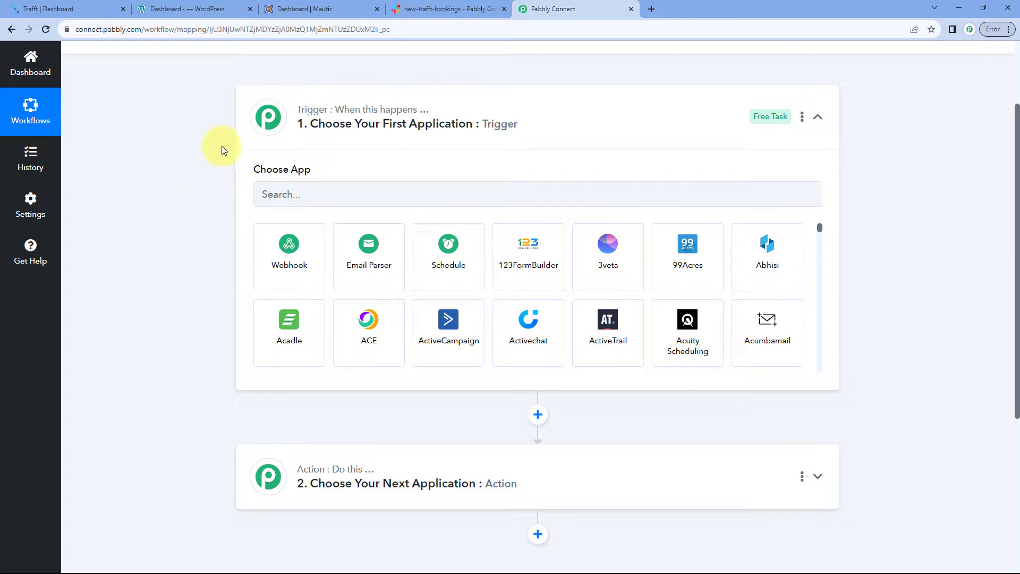
pyautogui.click(84, 9)
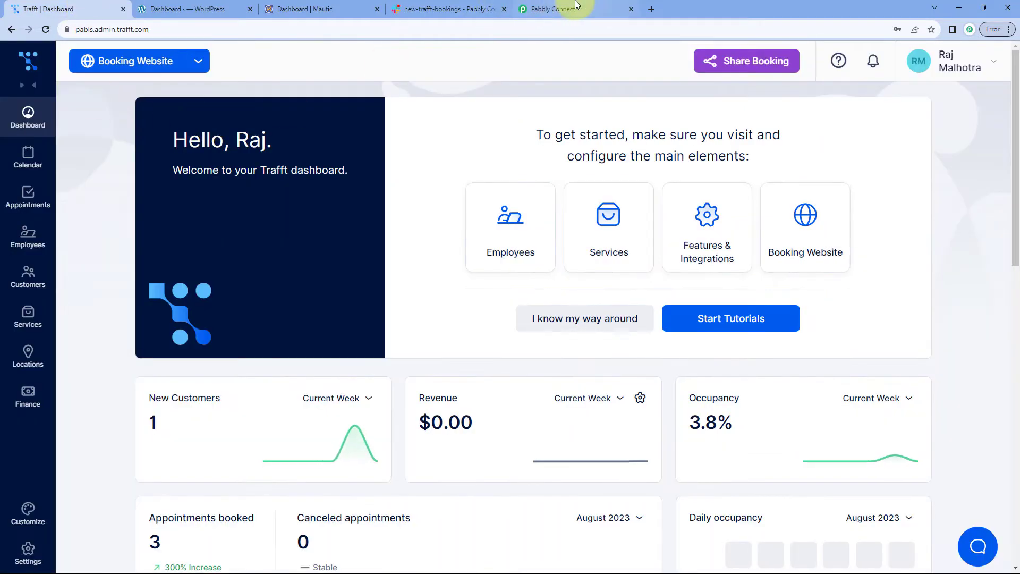
pyautogui.click(569, 8)
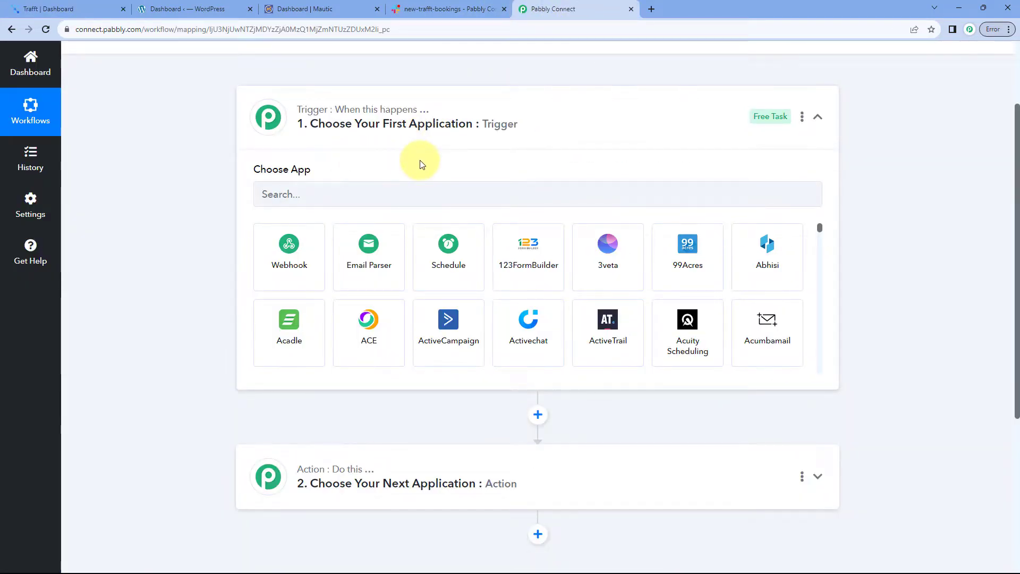
pyautogui.click(74, 9)
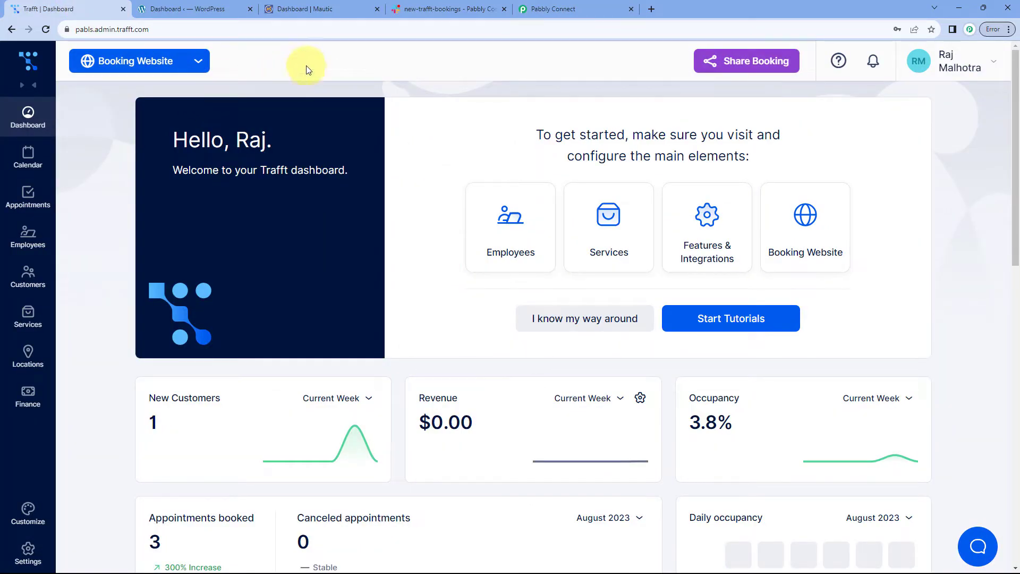
pyautogui.click(556, 10)
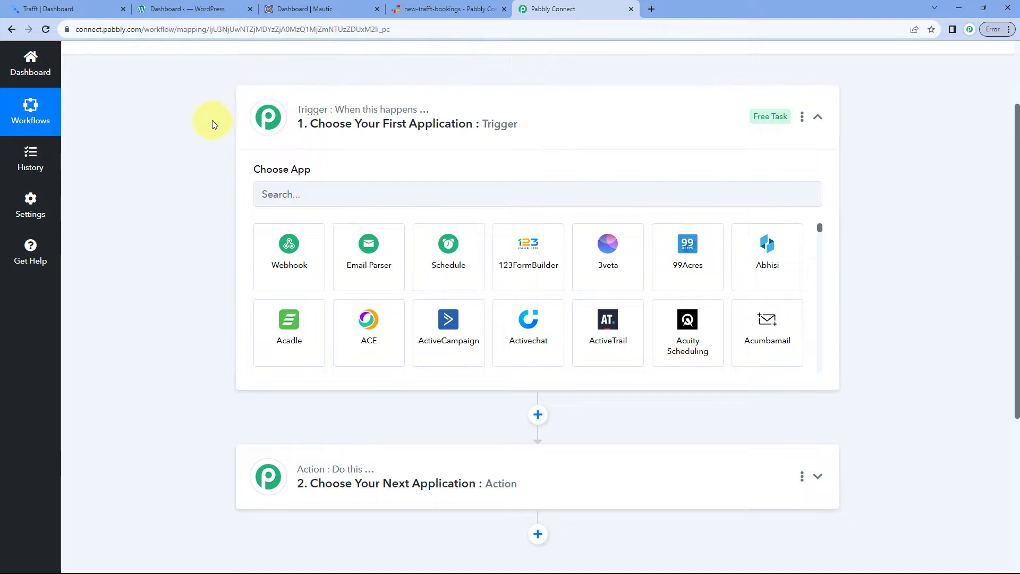
pyautogui.scroll(-1, 207, 126)
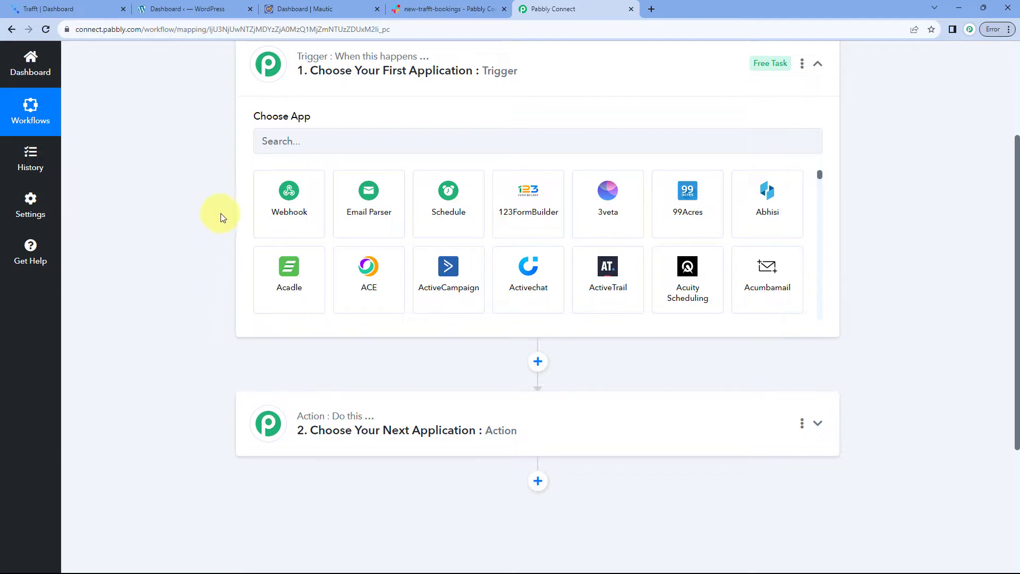
pyautogui.click(200, 5)
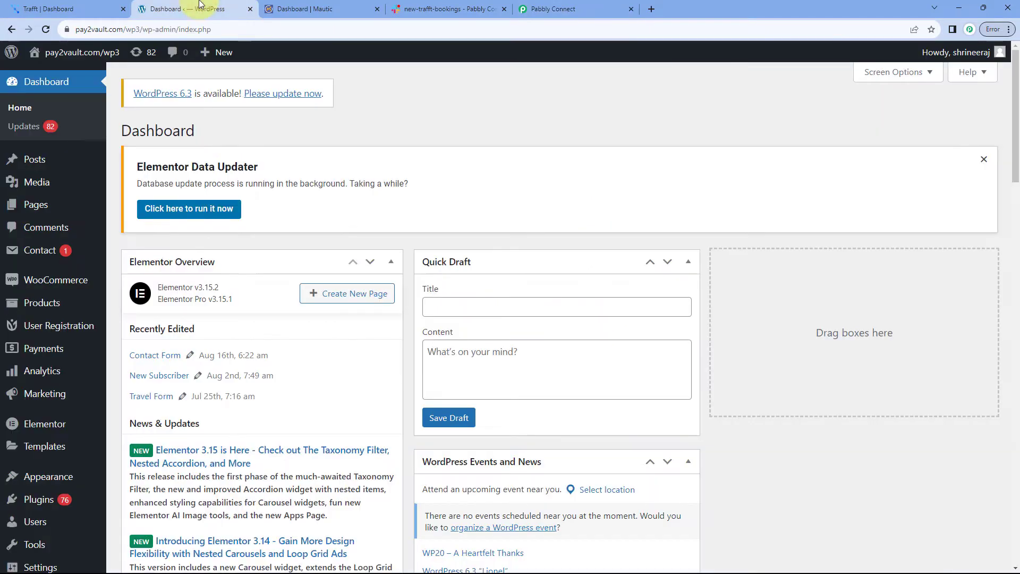
pyautogui.click(296, 10)
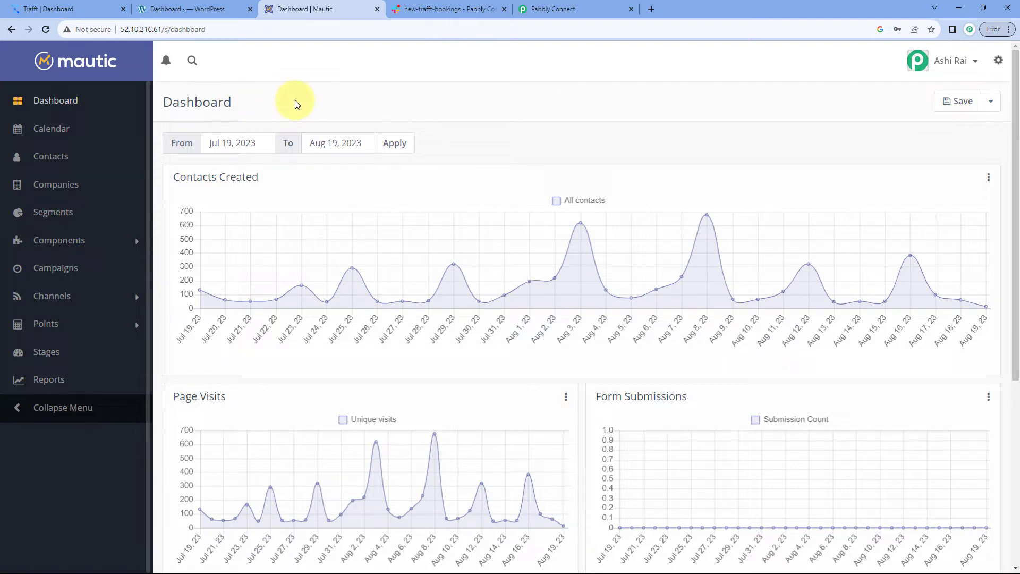
pyautogui.click(445, 6)
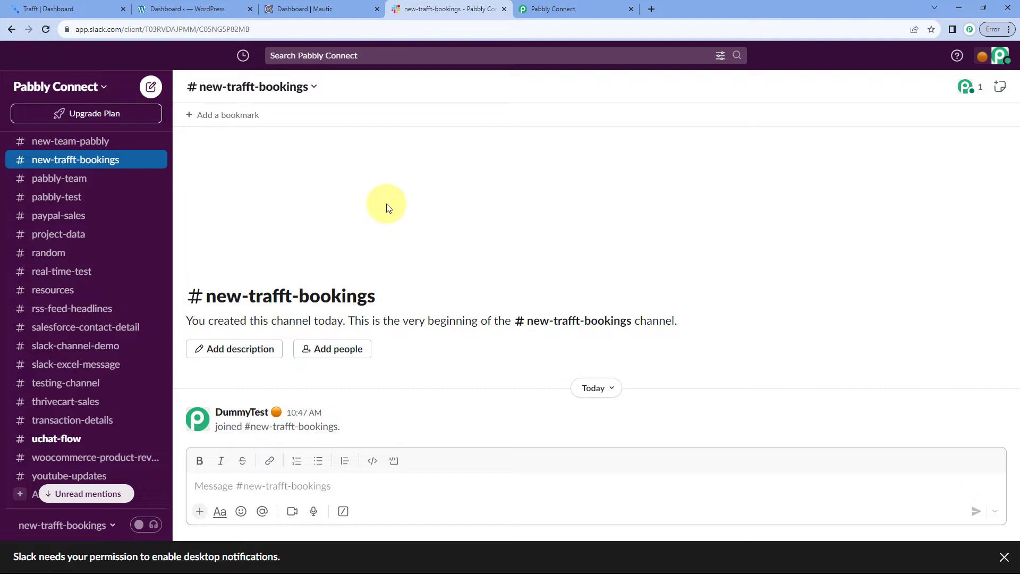
pyautogui.click(564, 8)
pyautogui.scroll(1, 209, 147)
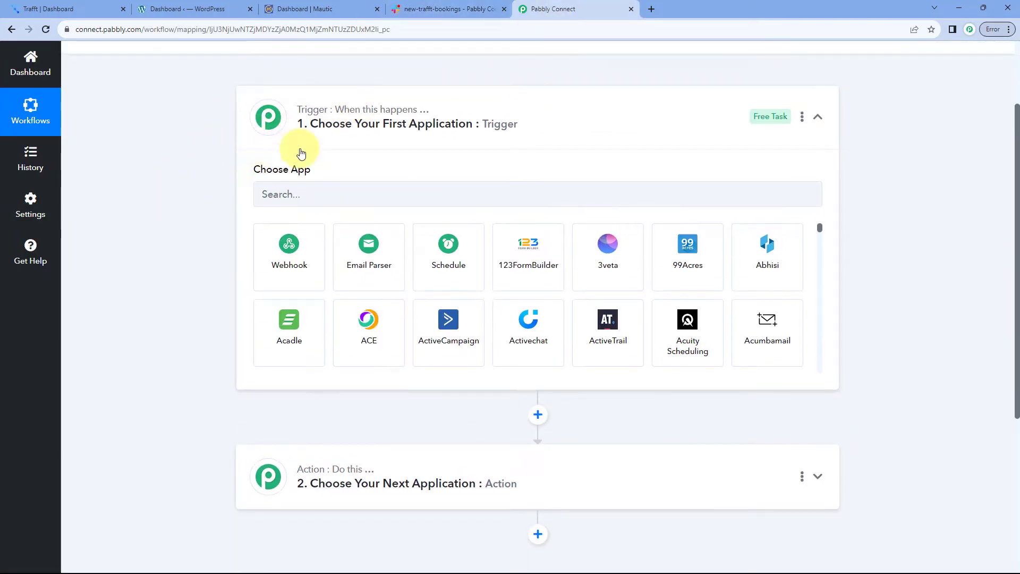
# Set the trigger app to Trafft with the Appointment Booked trigger event
pyautogui.click(311, 194)
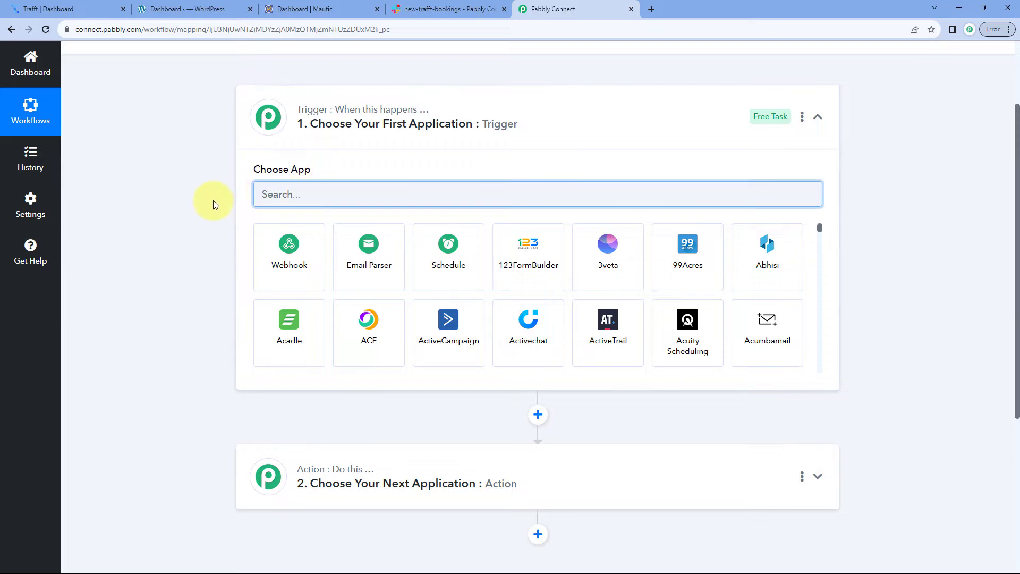
pyautogui.write('Trafft')
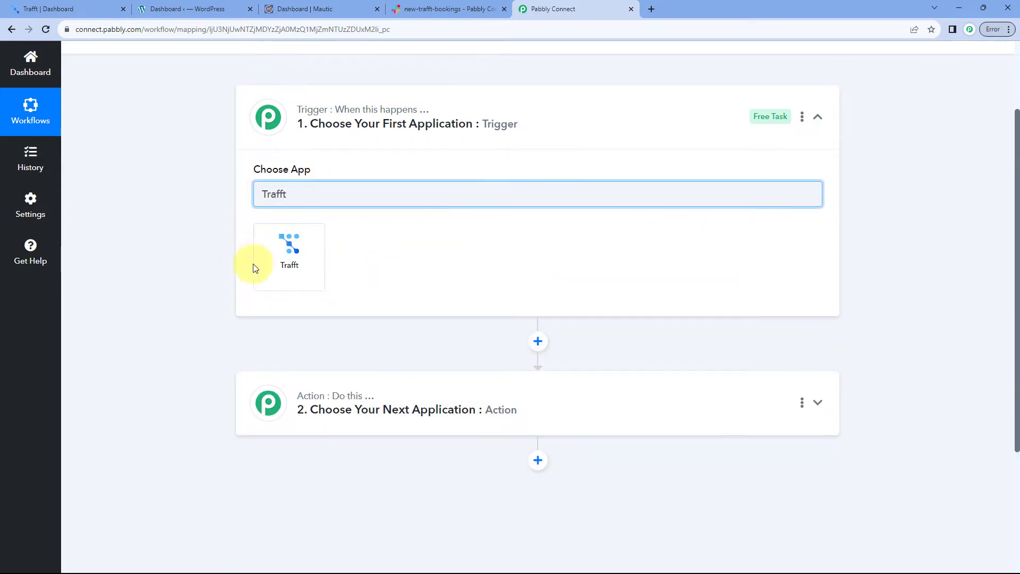
pyautogui.click(260, 266)
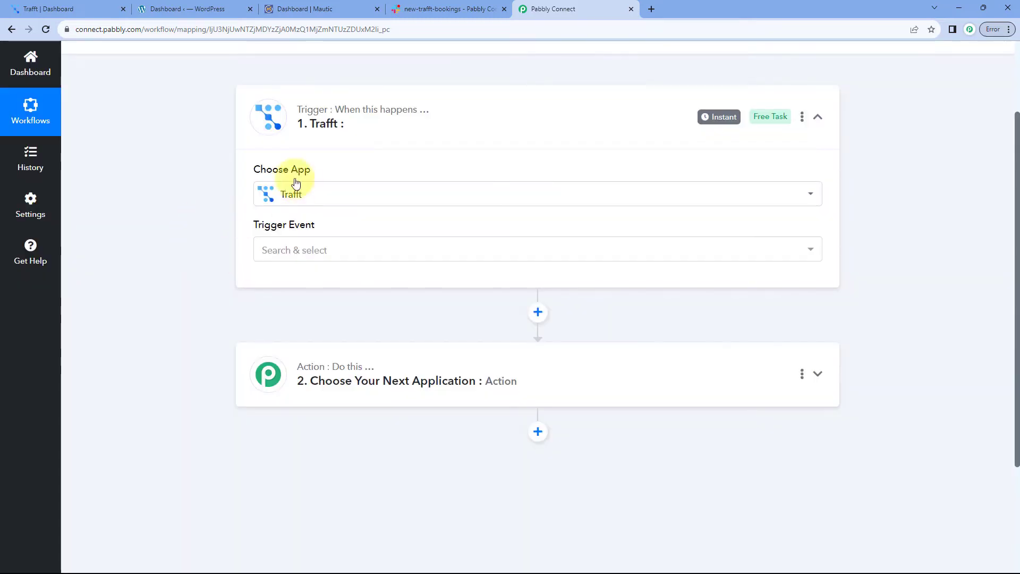
pyautogui.click(347, 260)
pyautogui.scroll(-1, 193, 250)
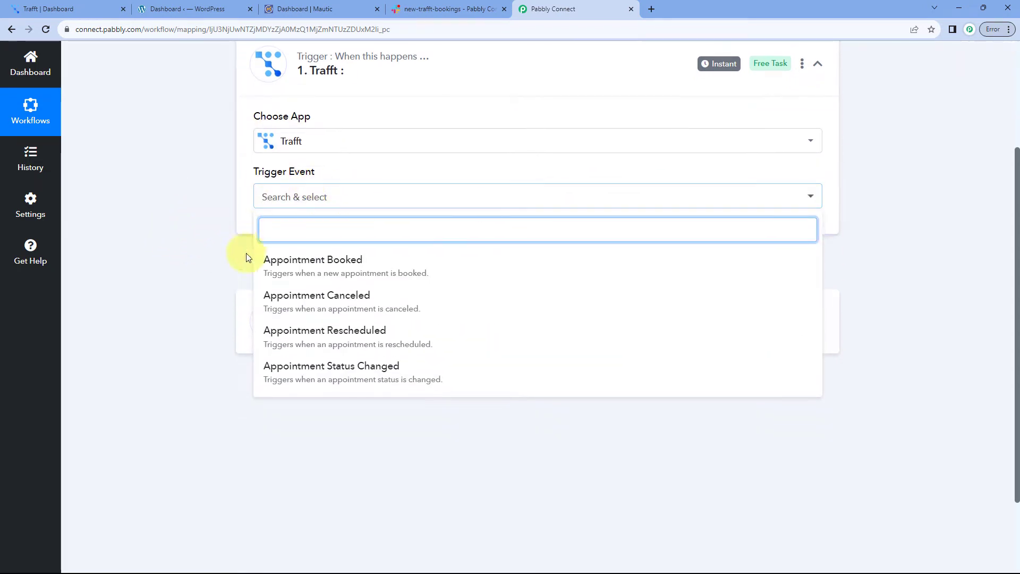
pyautogui.click(359, 269)
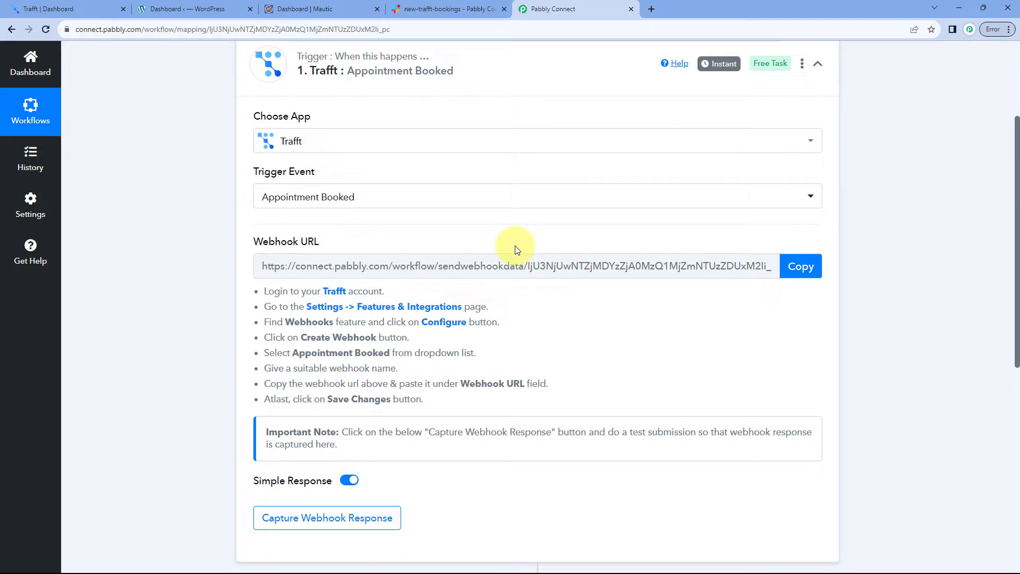
# Copy the trigger's webhook URL and bring up the Trafft dashboard
pyautogui.moveTo(262, 291); pyautogui.dragTo(488, 406)
pyautogui.click(520, 355)
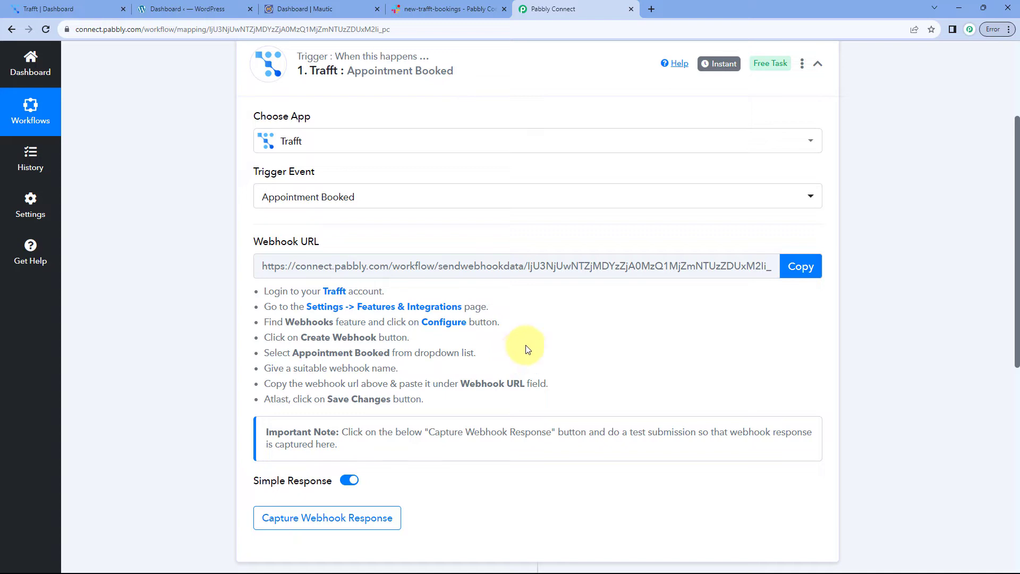
pyautogui.click(805, 267)
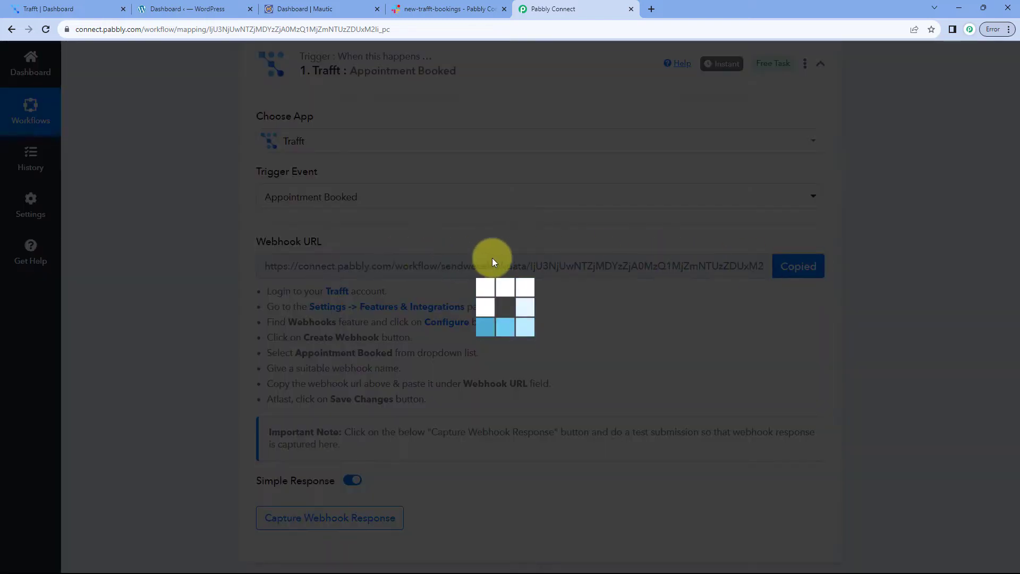
pyautogui.click(84, 11)
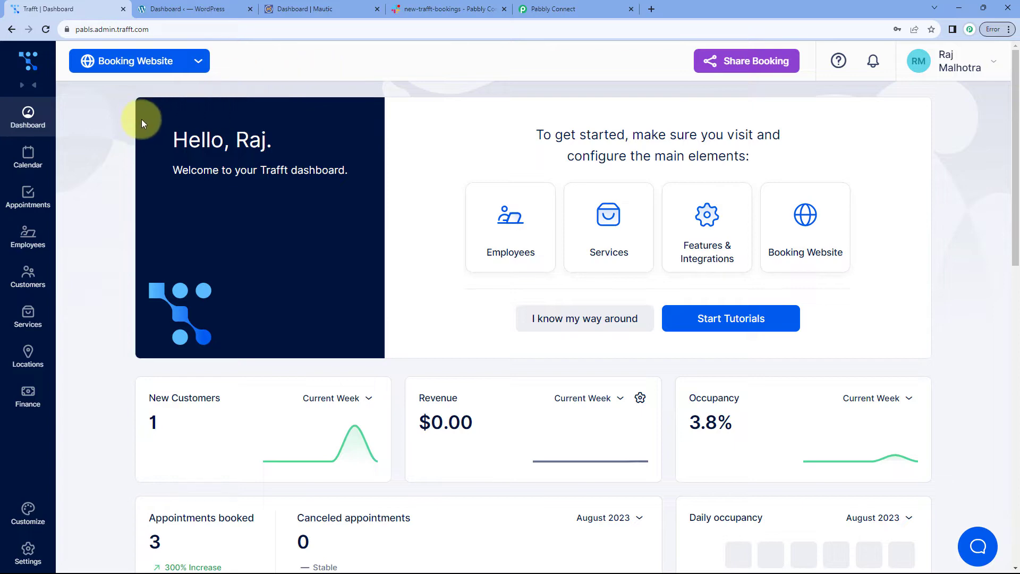
# From Settings > Features & Integrations, configure Webhooks and create an Appointment Booked webhook
pyautogui.click(26, 550)
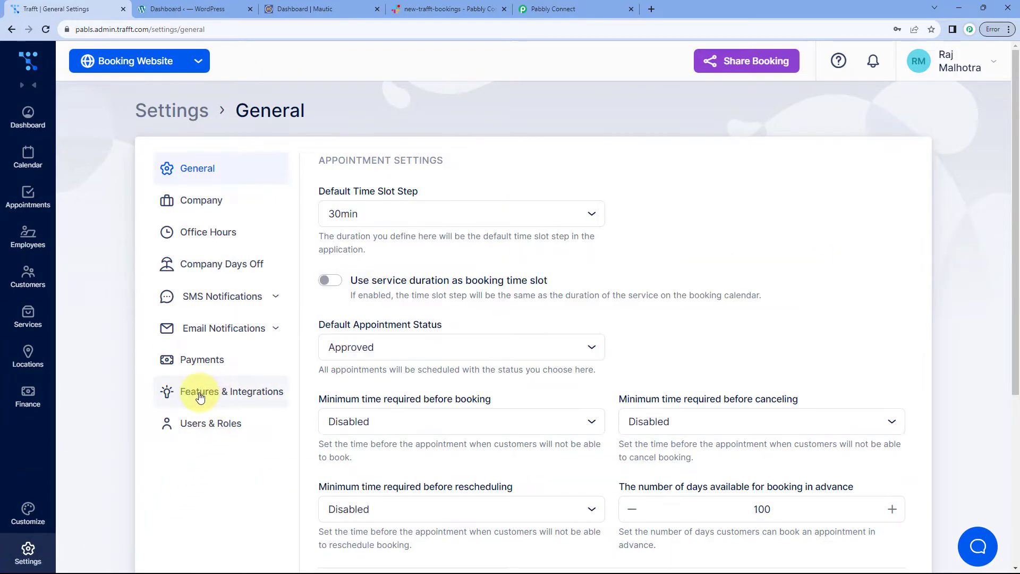
pyautogui.click(204, 396)
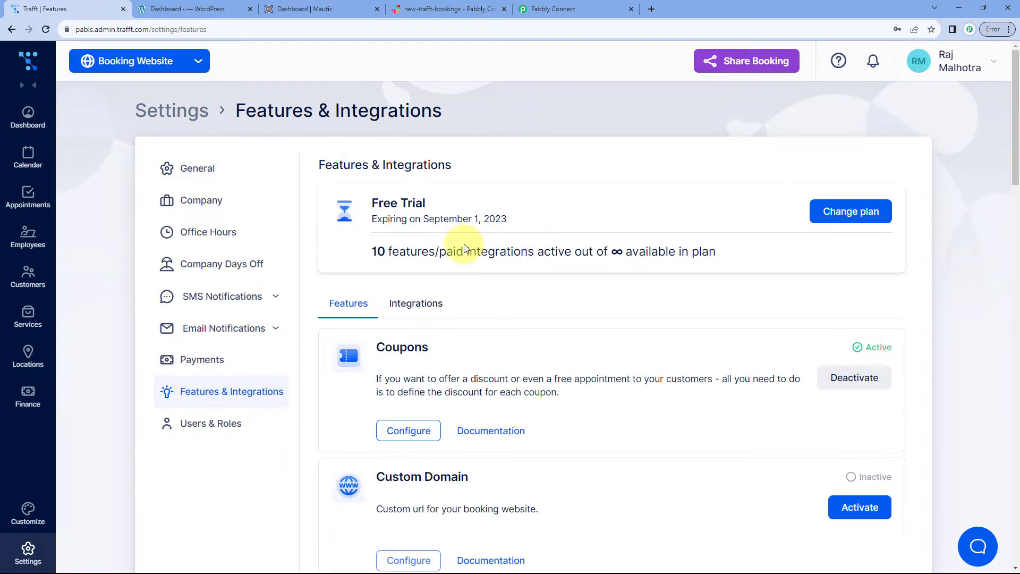
pyautogui.scroll(-10, 326, 270)
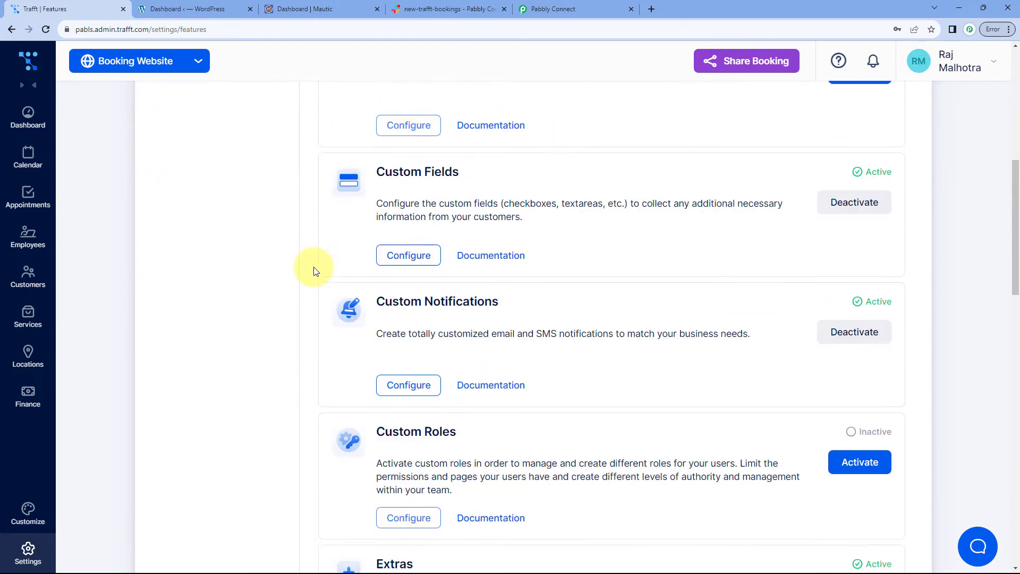
pyautogui.scroll(-15, 315, 277)
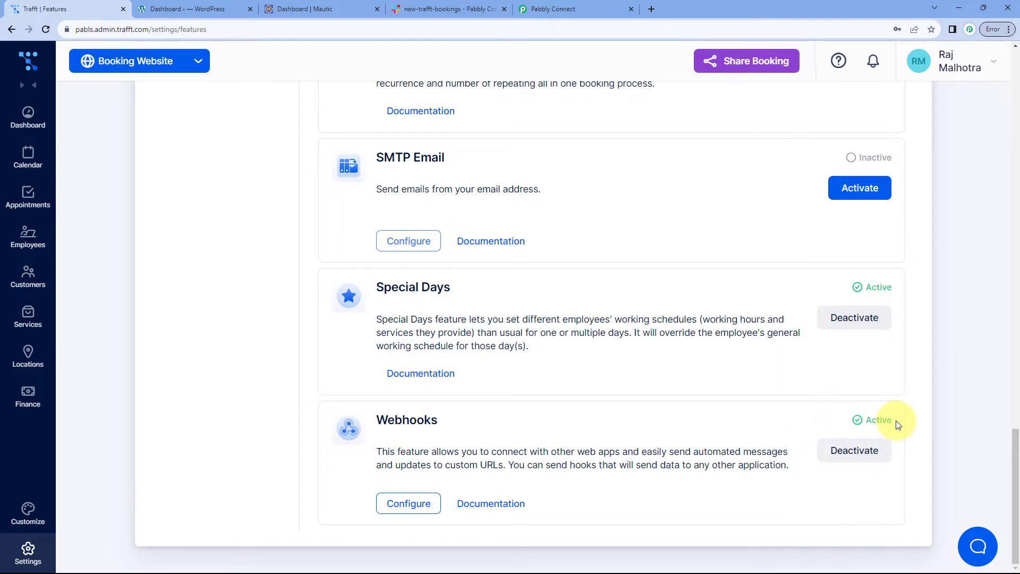
pyautogui.click(409, 503)
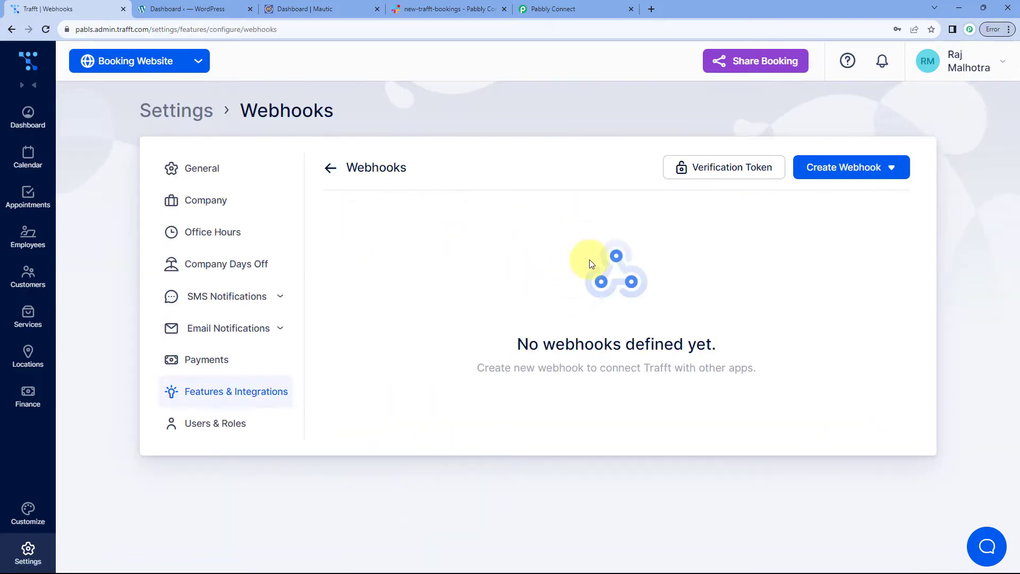
pyautogui.click(867, 169)
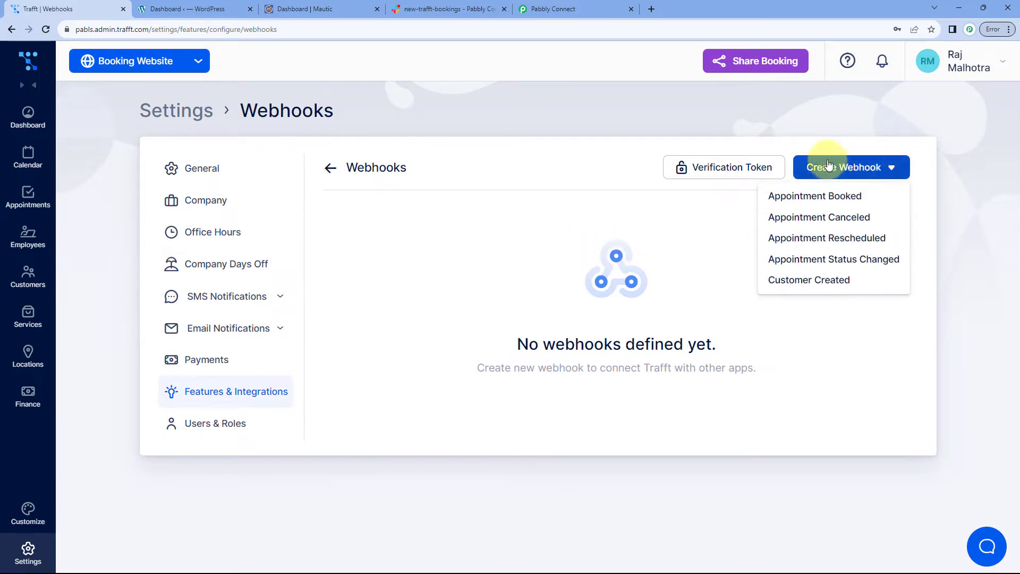
pyautogui.click(814, 196)
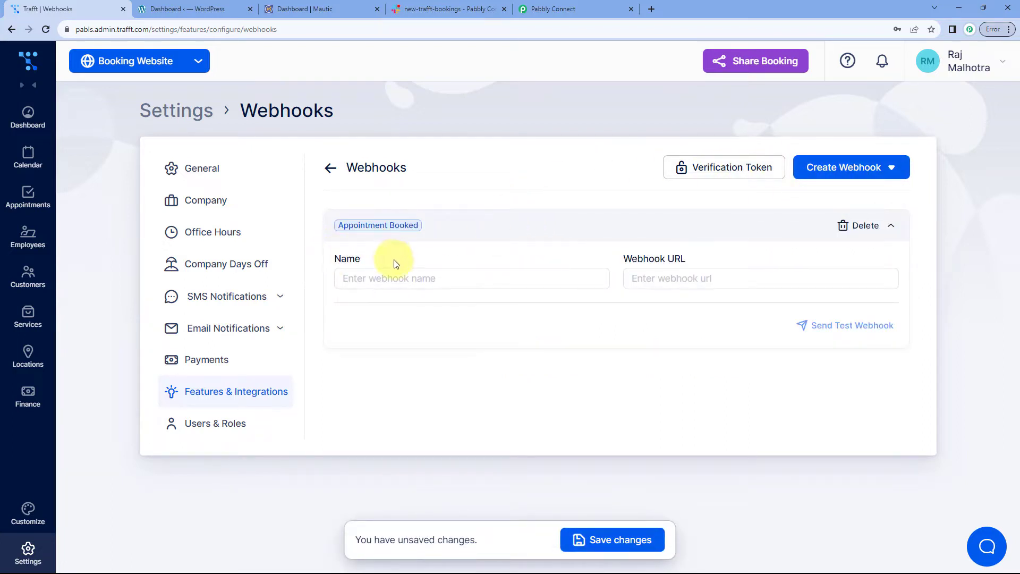
# Name the webhook 'Pabbly Connect' and copy Pabbly's webhook URL
pyautogui.click(397, 279)
pyautogui.write('Pab')
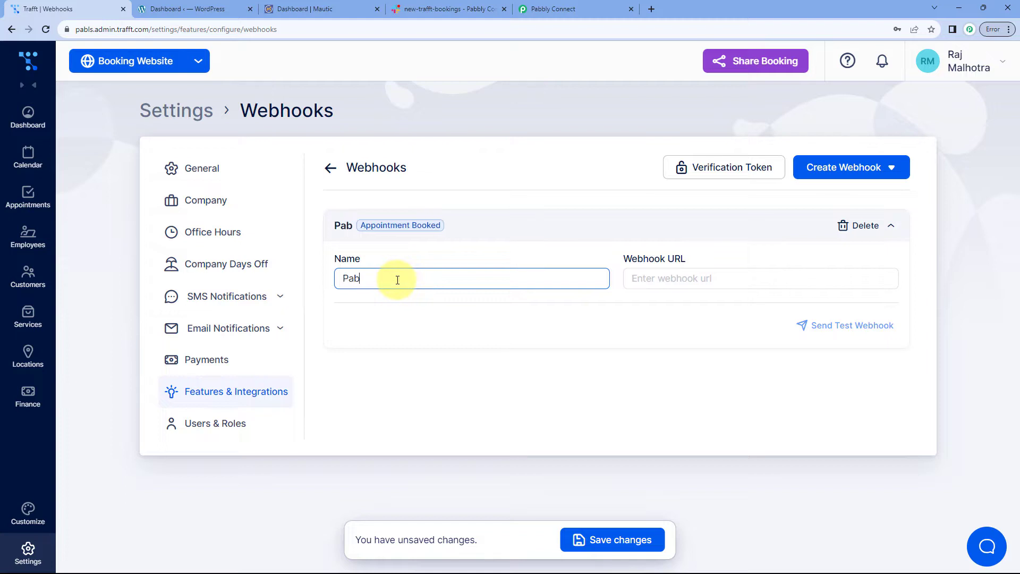
pyautogui.write('bly Connect')
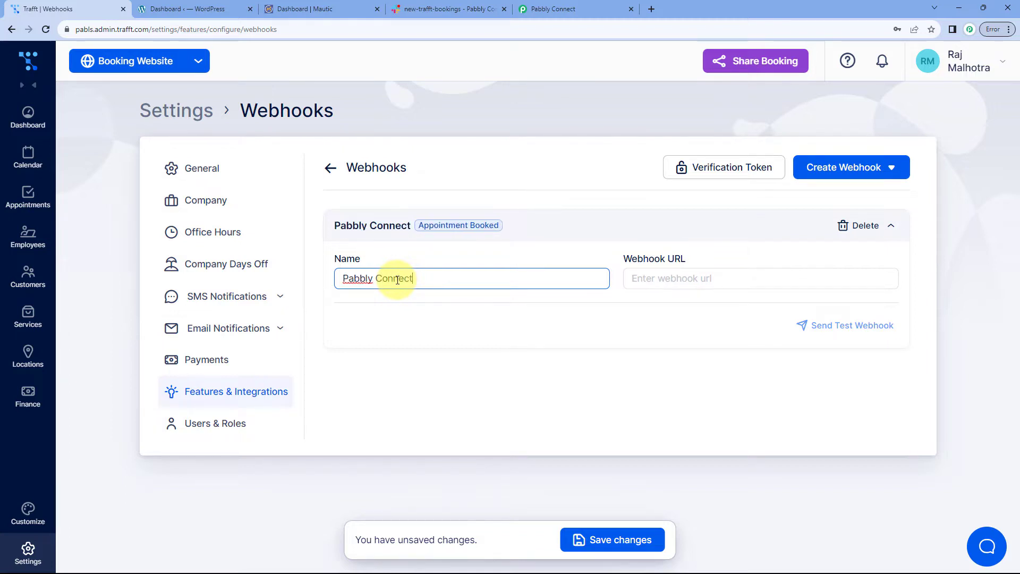
pyautogui.click(677, 284)
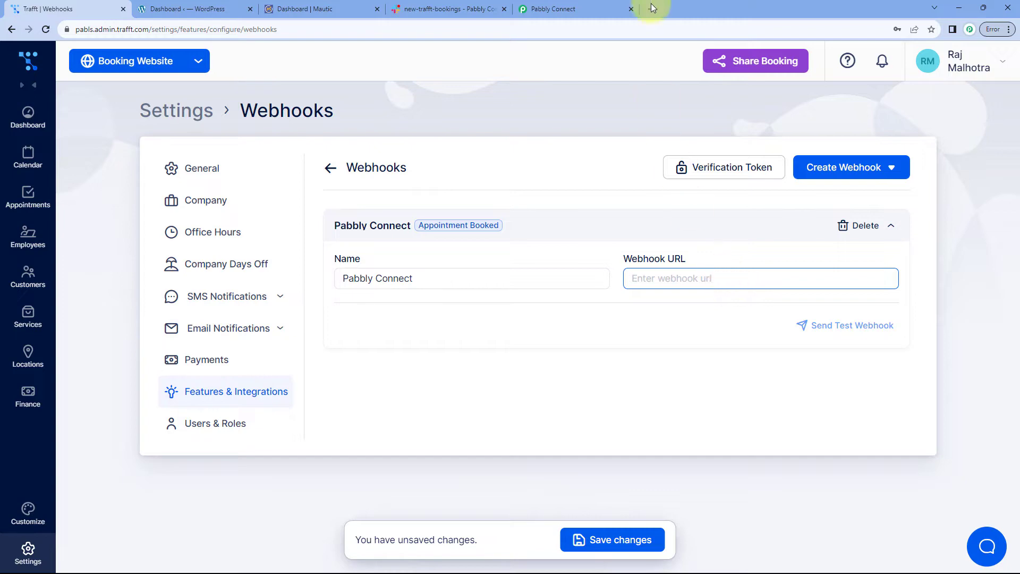
pyautogui.click(608, 3)
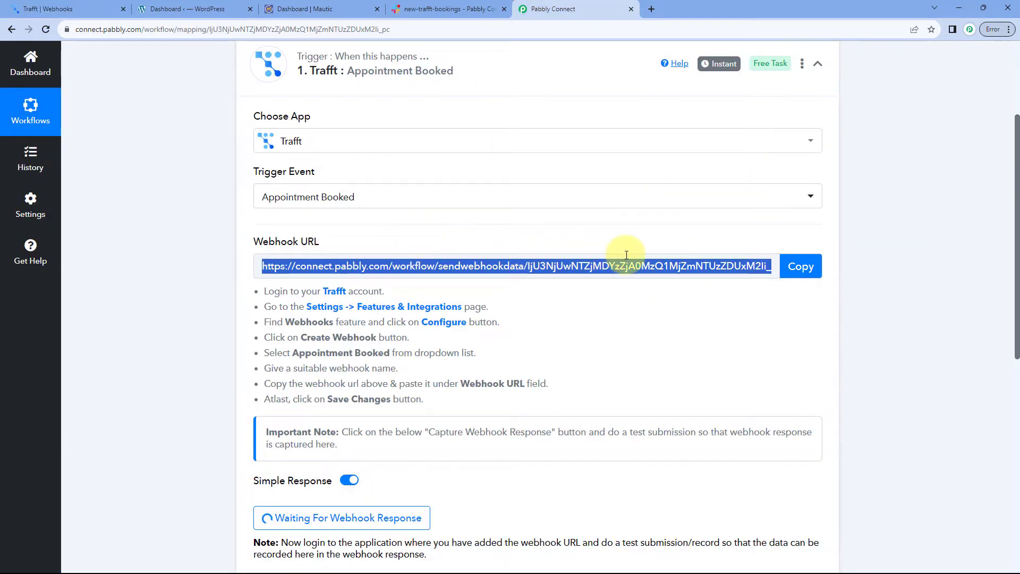
pyautogui.scroll(-1, 614, 266)
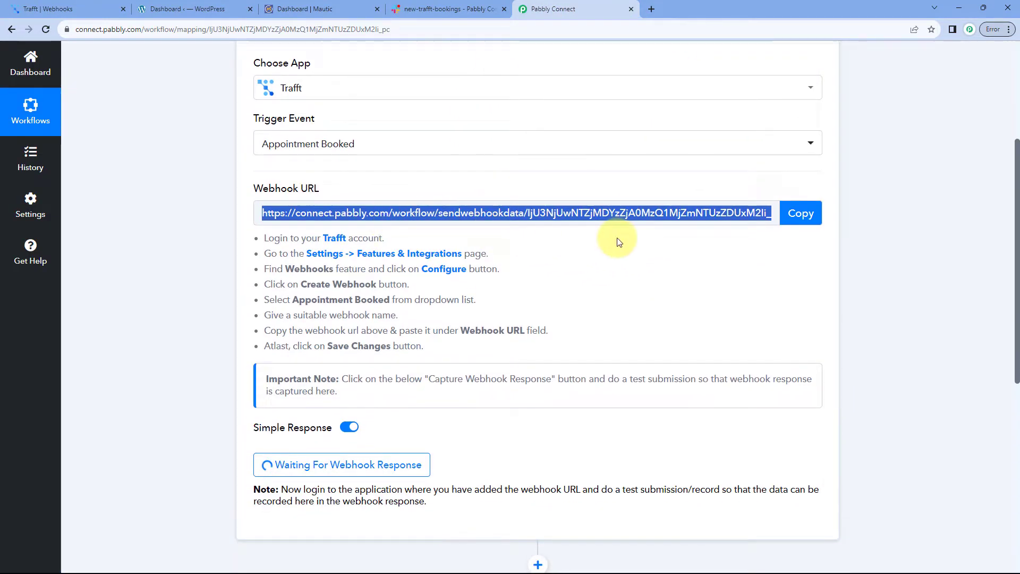
pyautogui.click(802, 213)
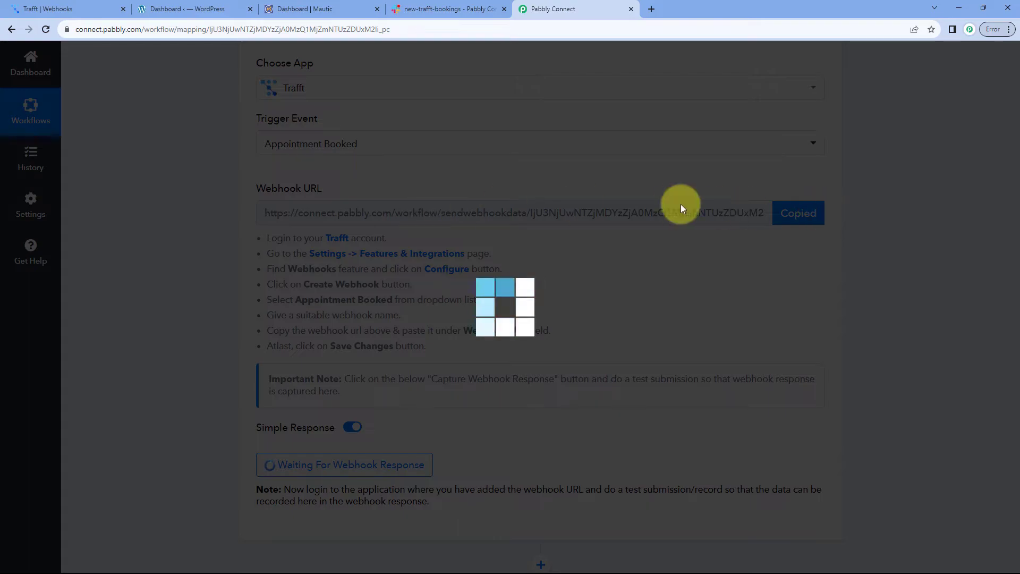
# Paste the Pabbly webhook URL into Trafft's Webhook URL field and save the webhook
pyautogui.click(68, 8)
pyautogui.click(657, 282)
pyautogui.rightClick(658, 283)
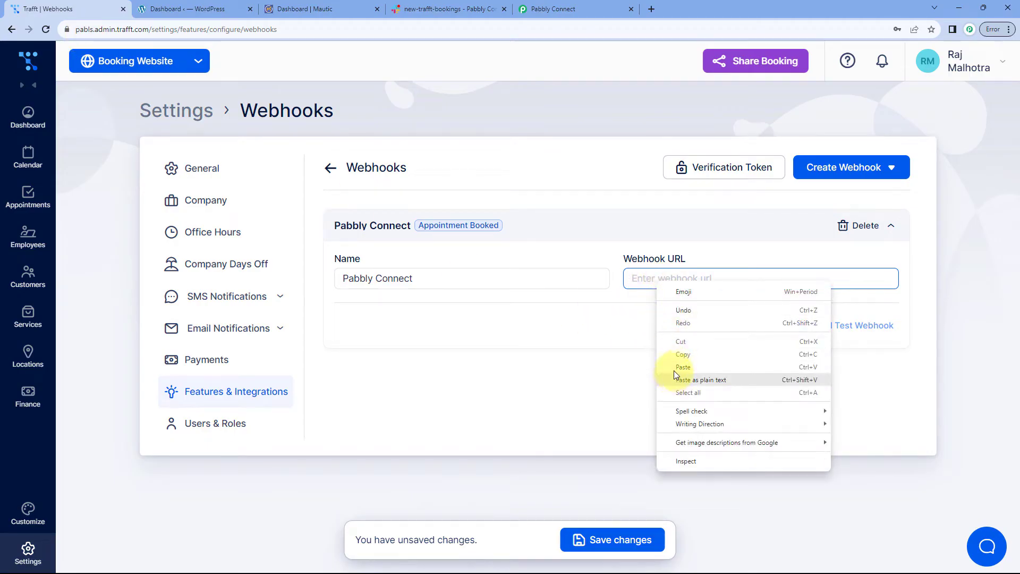
pyautogui.click(674, 371)
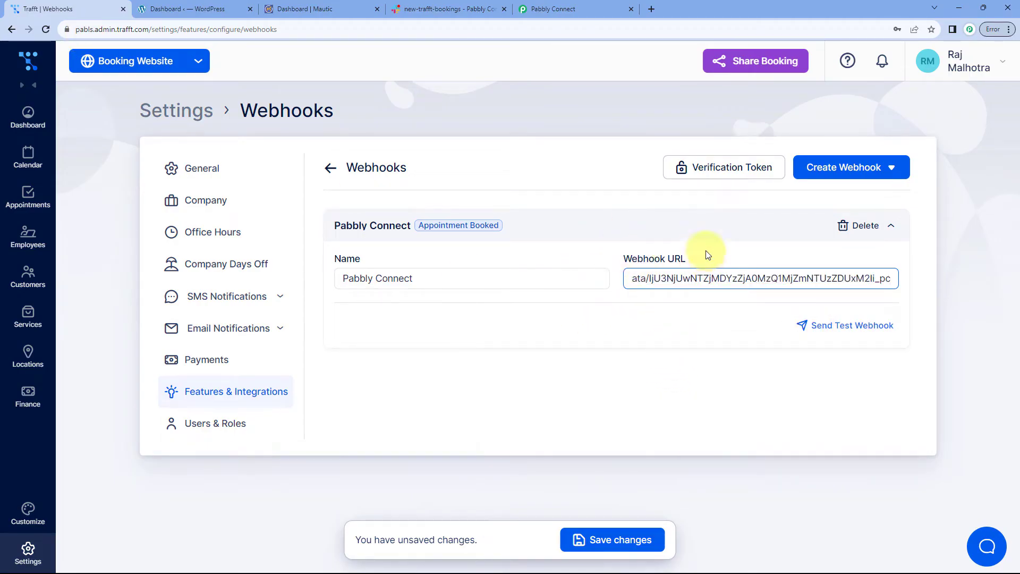
pyautogui.click(610, 541)
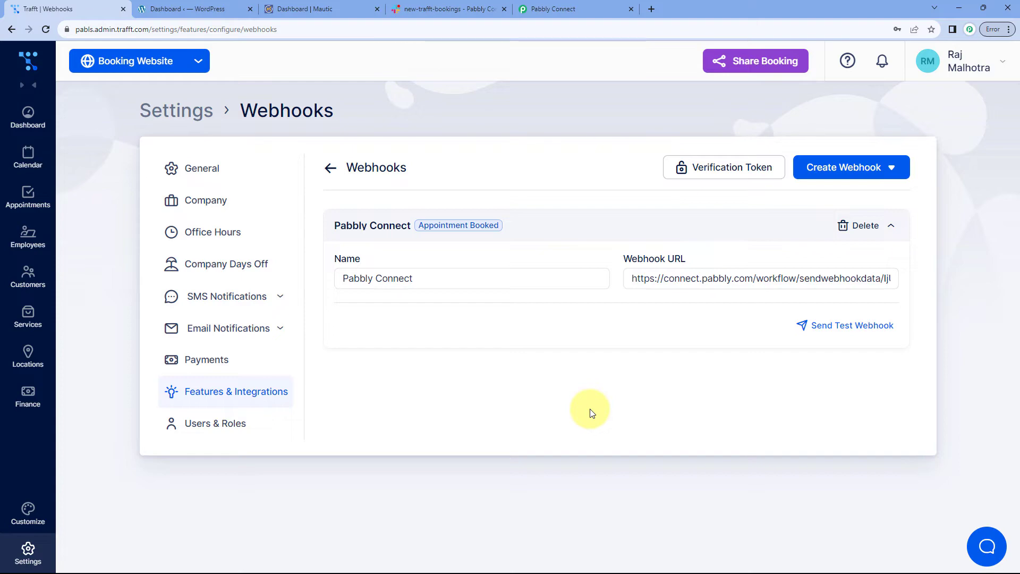
# Check the Pabbly Connect trigger page against Trafft's webhook settings, ending on Pabbly Connect
pyautogui.click(565, 6)
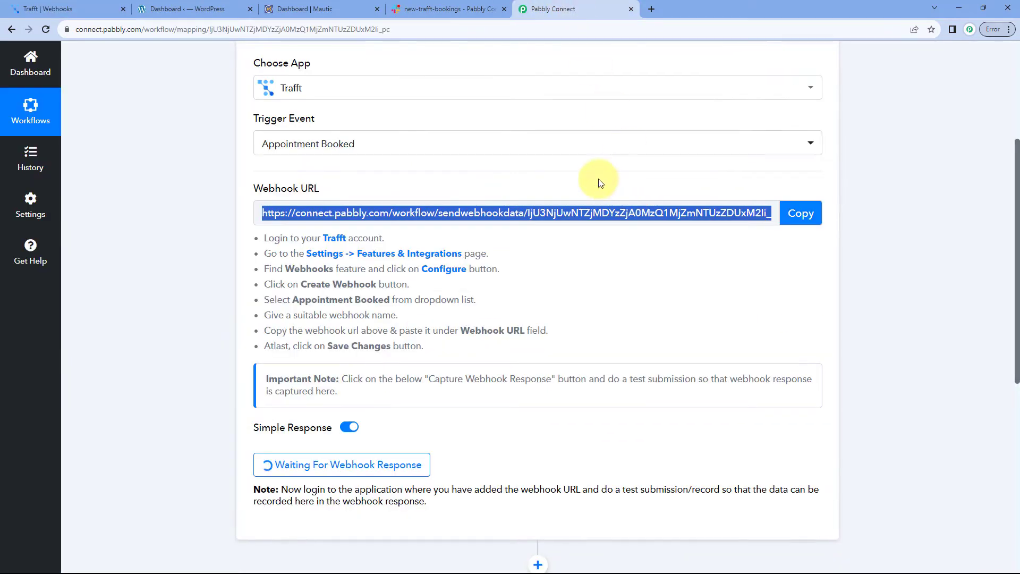
pyautogui.click(93, 10)
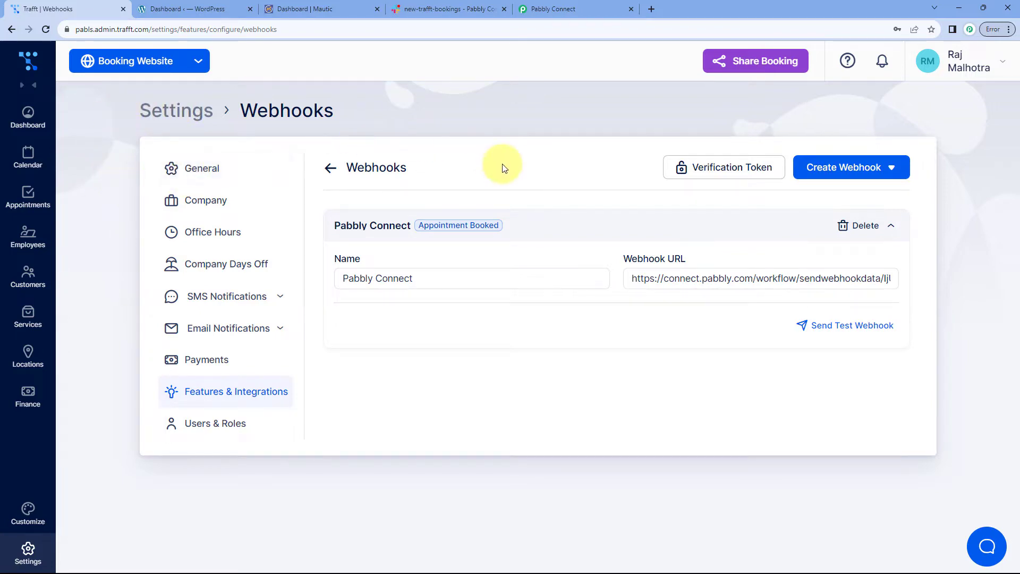
pyautogui.click(551, 7)
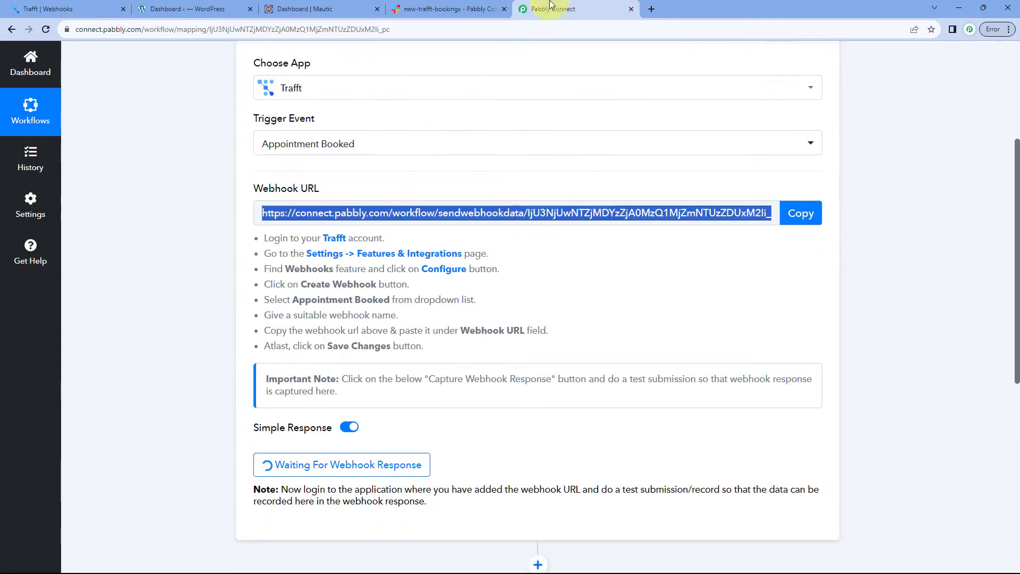
pyautogui.click(576, 275)
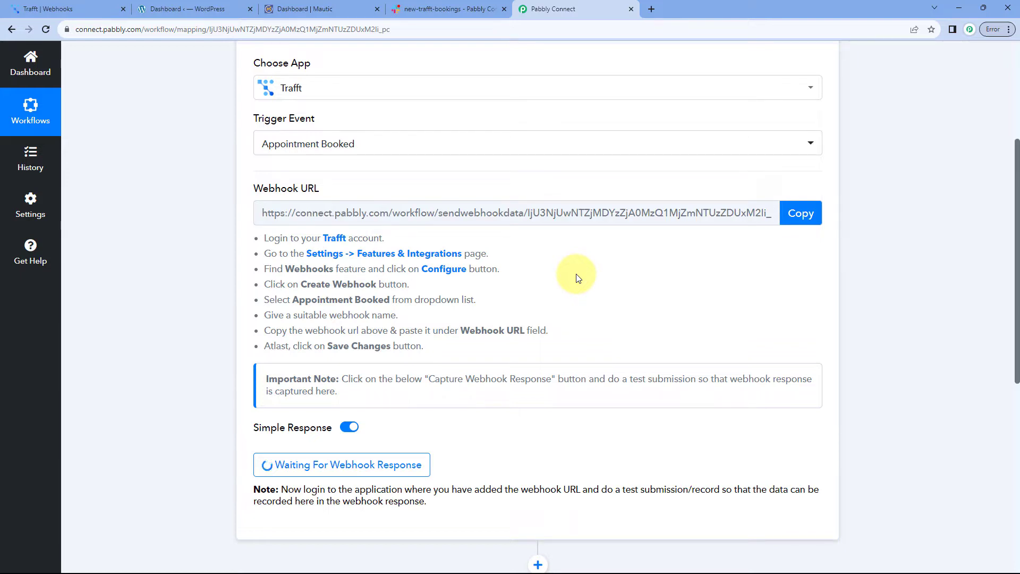
# Leave the trigger on Waiting For Webhook Response and go back to Trafft's Webhooks settings
pyautogui.scroll(-2, 573, 264)
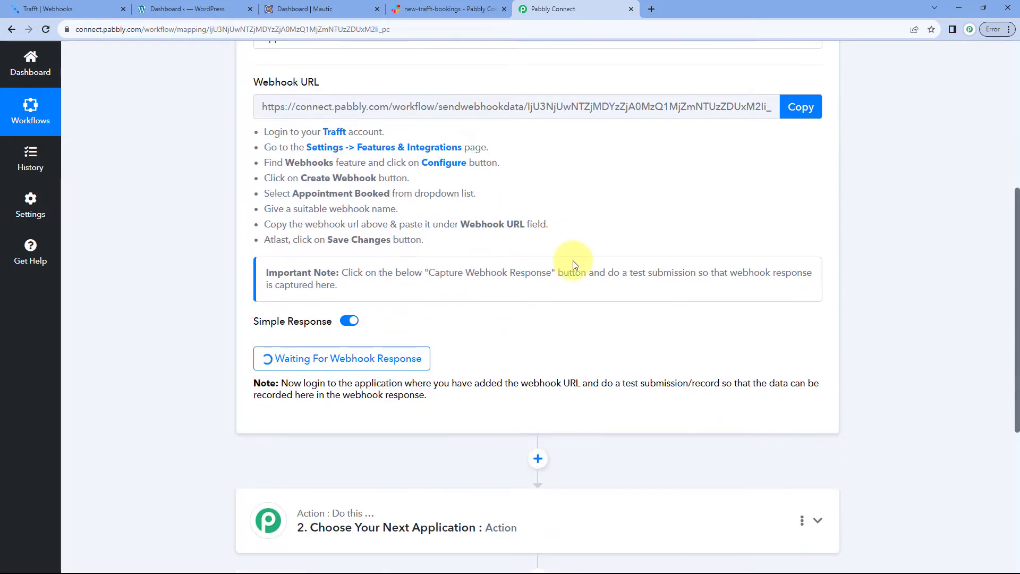
pyautogui.scroll(-1, 568, 263)
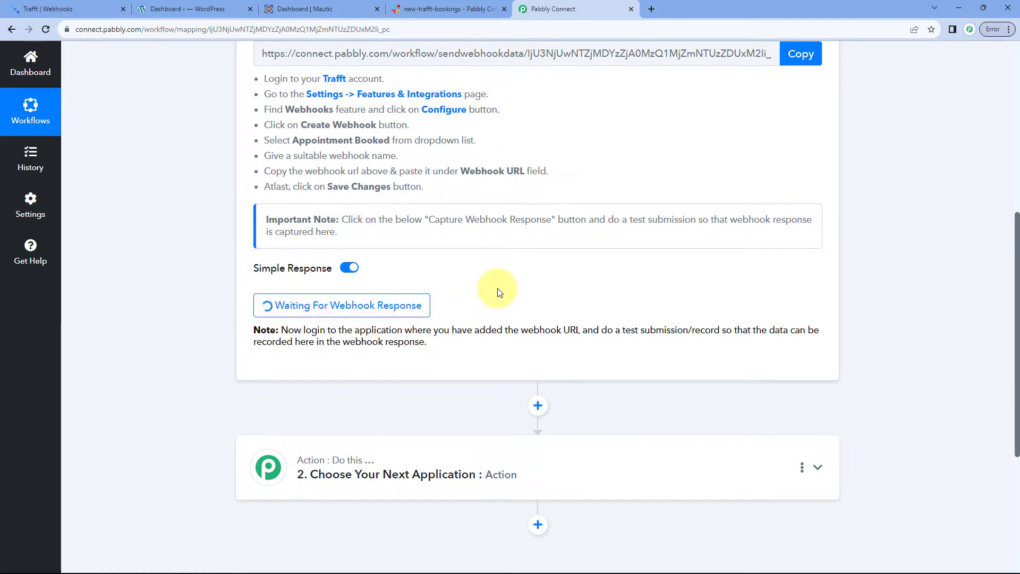
pyautogui.click(108, 5)
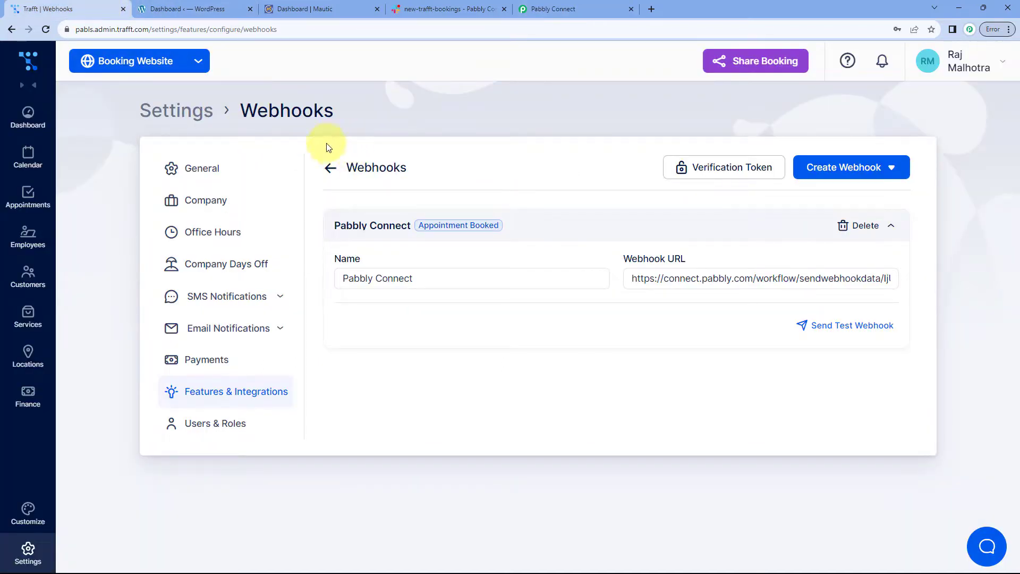
# Copy the Trafft booking website URL and load it in a new incognito window
pyautogui.click(199, 60)
pyautogui.moveTo(174, 116); pyautogui.dragTo(69, 115)
pyautogui.rightClick(100, 118)
pyautogui.click(116, 128)
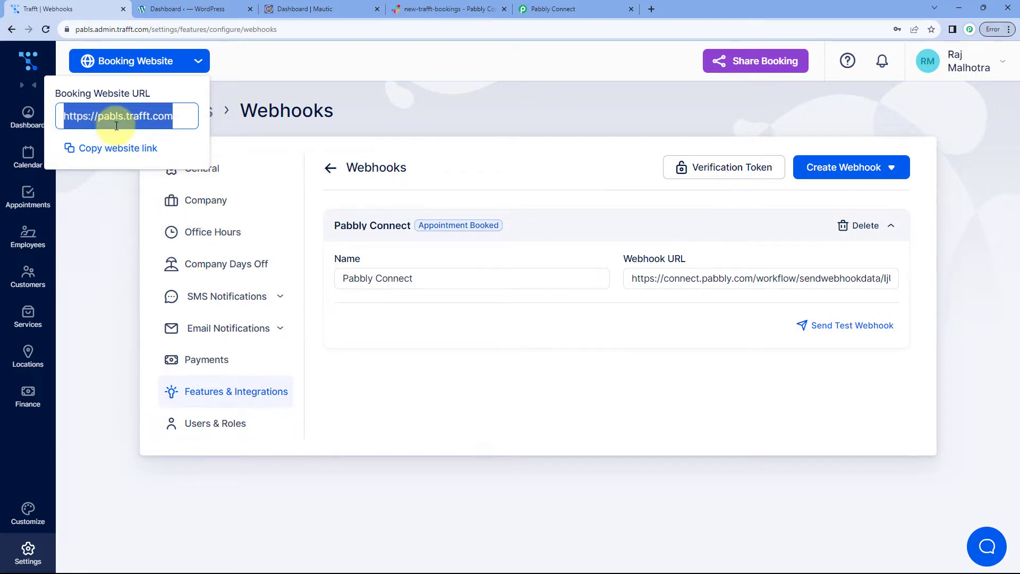
pyautogui.click(405, 117)
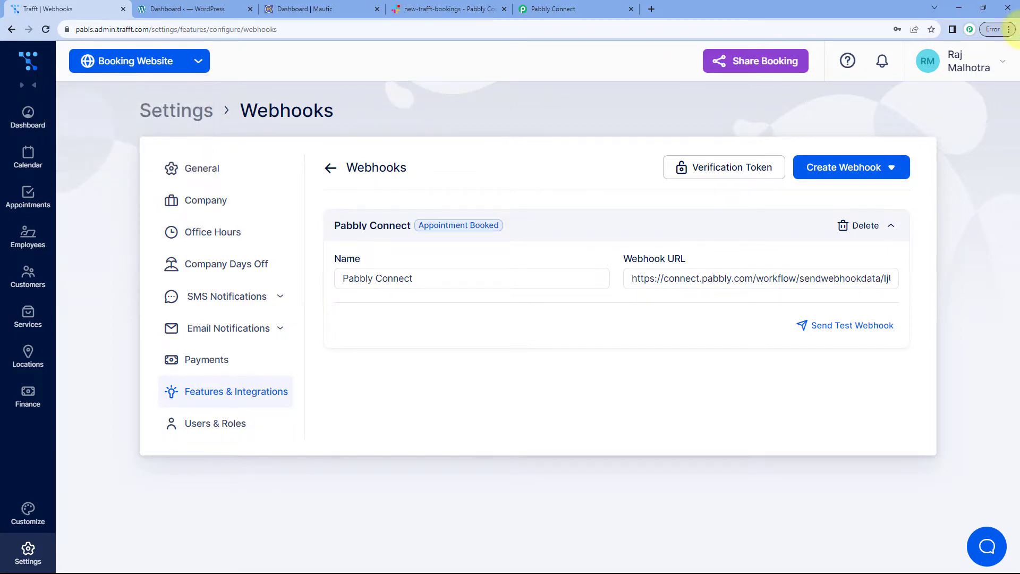
pyautogui.click(1009, 29)
pyautogui.click(883, 91)
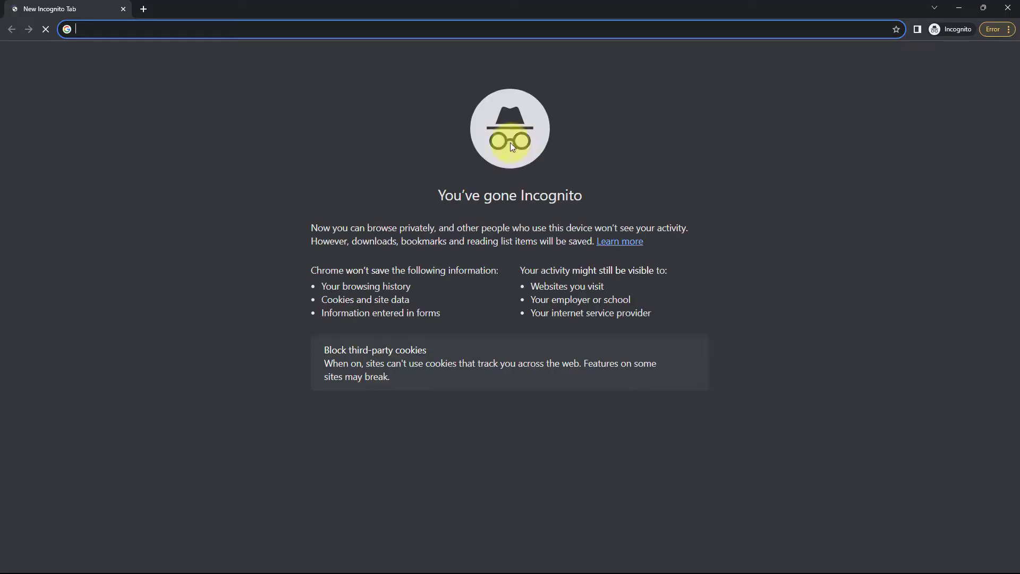
pyautogui.hotkey('ctrl', 'v')
pyautogui.press('Return')
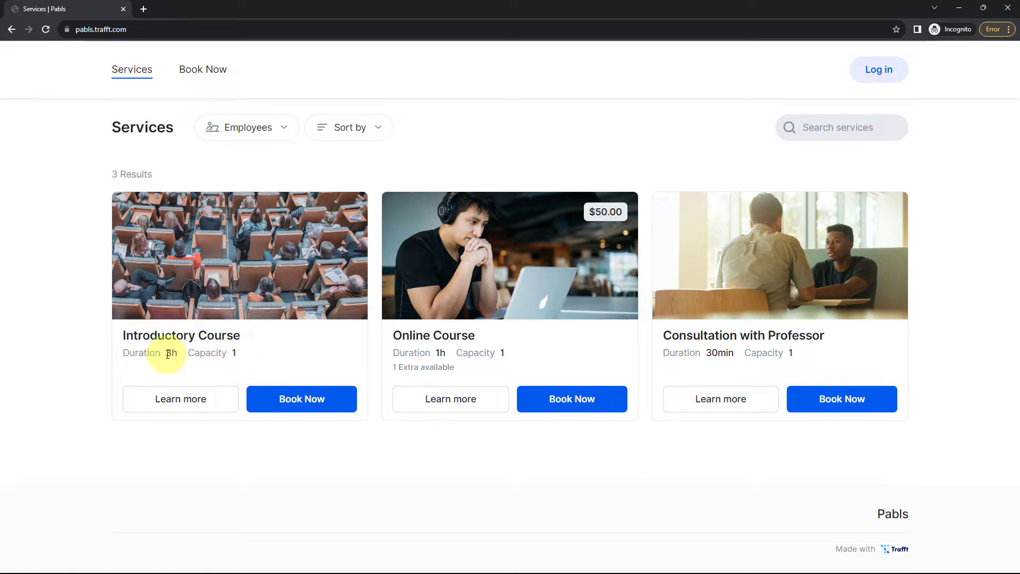
# Book Now on the Introductory Course and continue with a new customer account
pyautogui.click(304, 399)
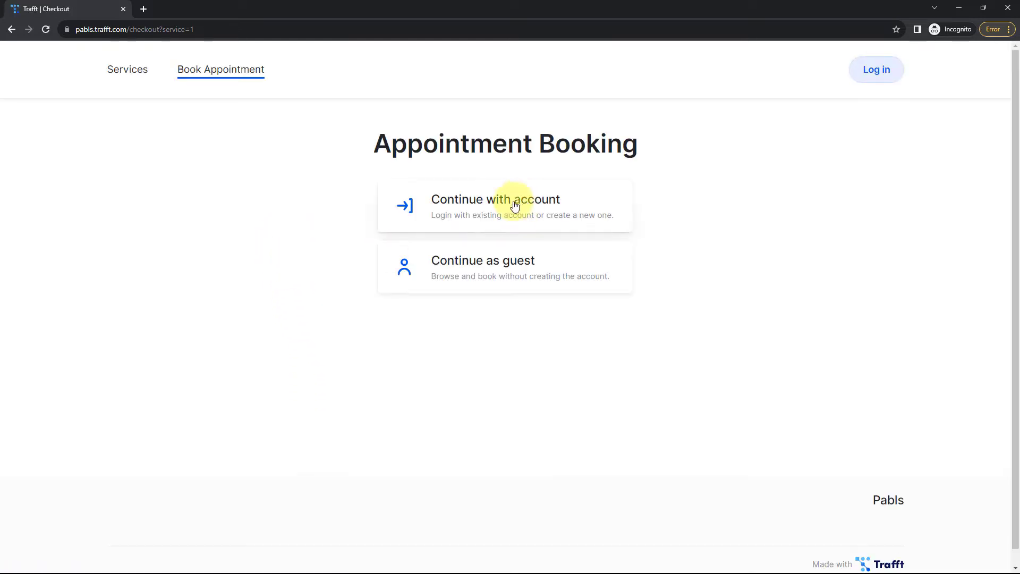
pyautogui.click(485, 207)
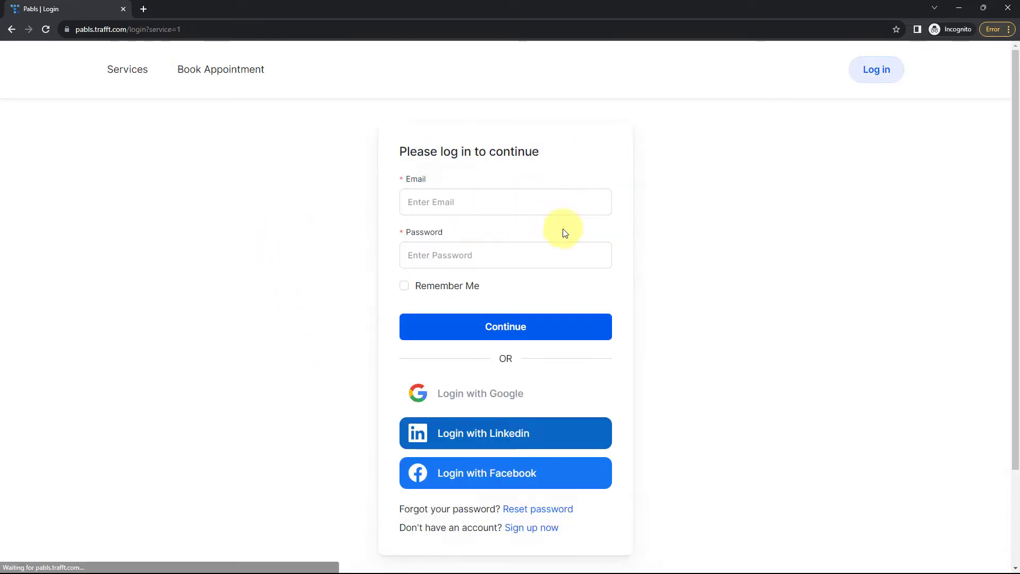
pyautogui.click(531, 527)
# Fill in the customer's first and last name, email, password and confirmation, then continue
pyautogui.click(416, 196)
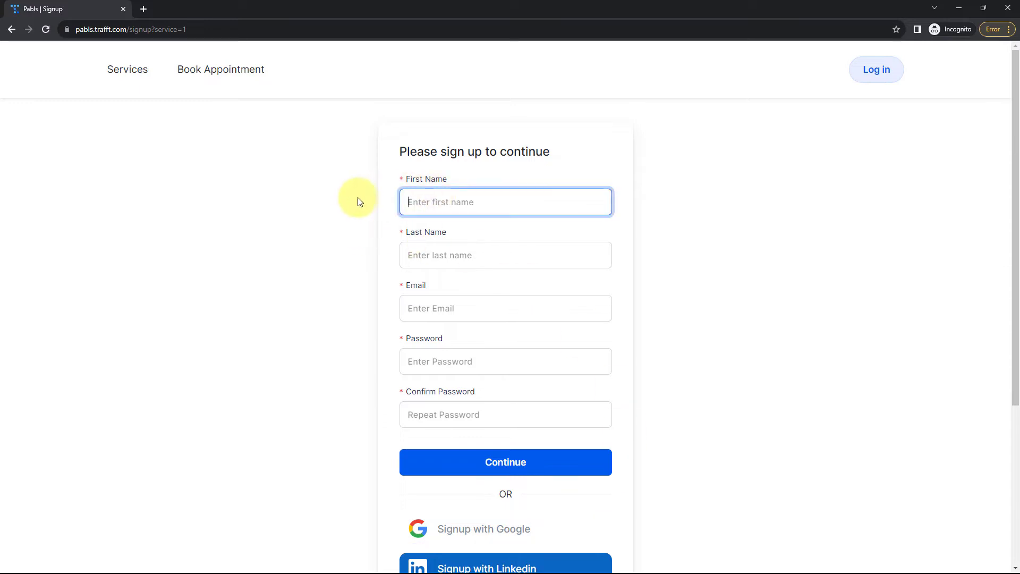
pyautogui.press('Tab')
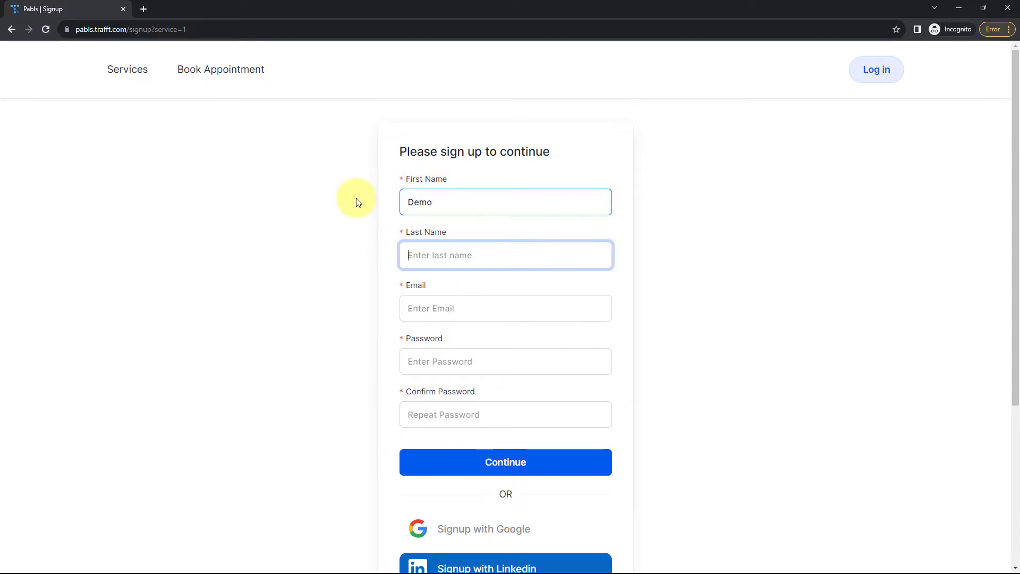
pyautogui.press('Tab')
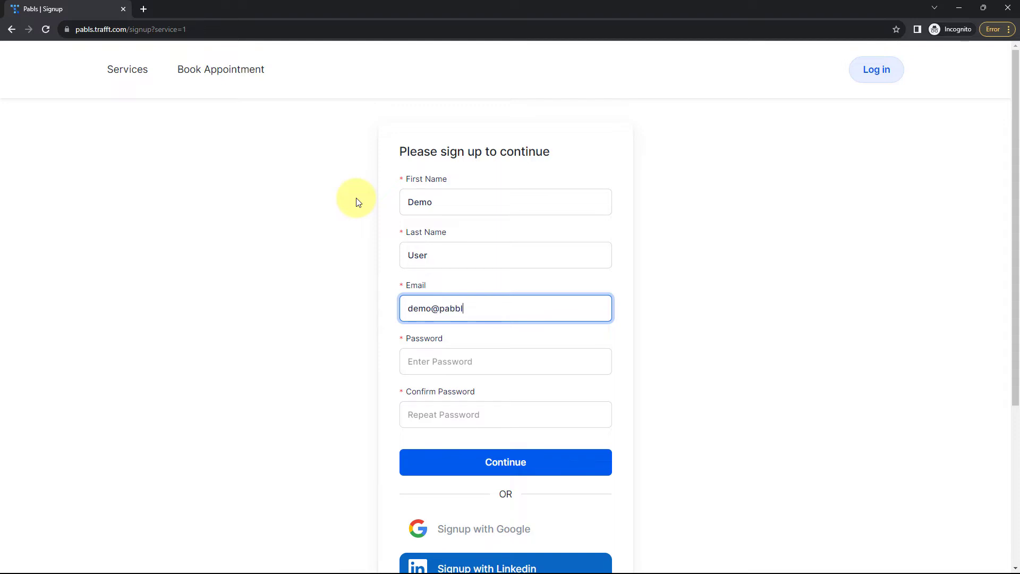
pyautogui.press('Tab')
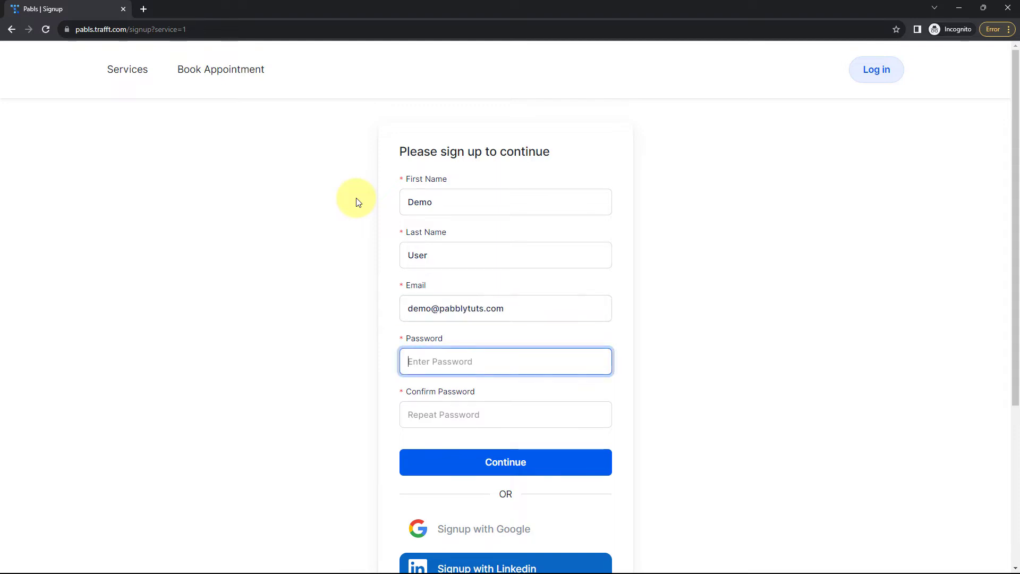
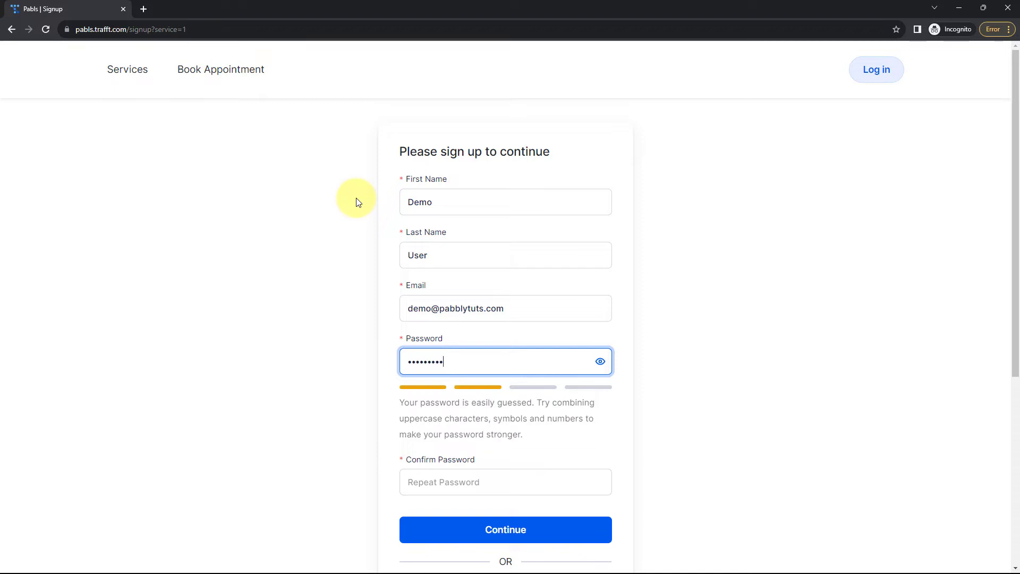
pyautogui.press('Tab')
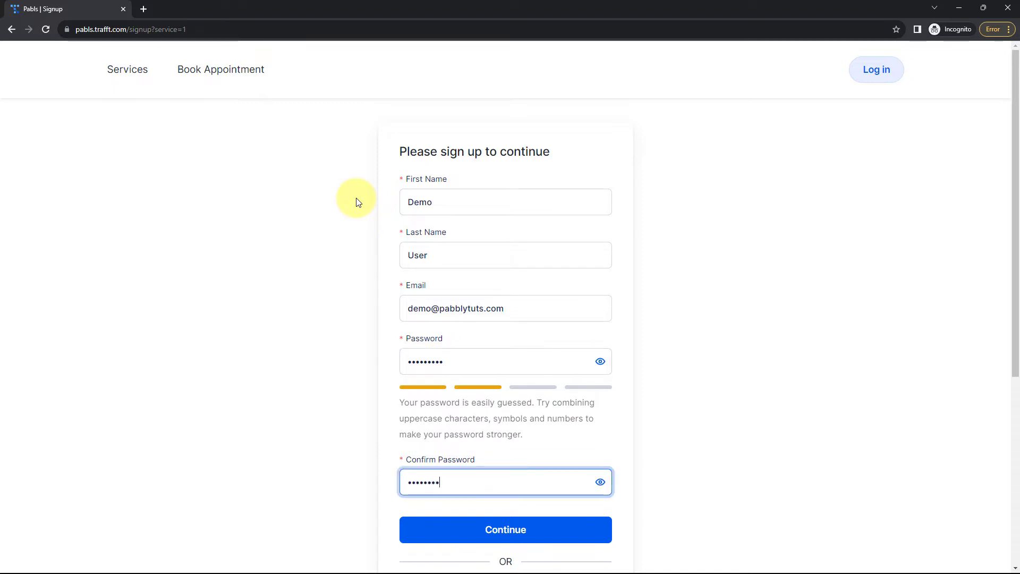
pyautogui.scroll(-1, 356, 199)
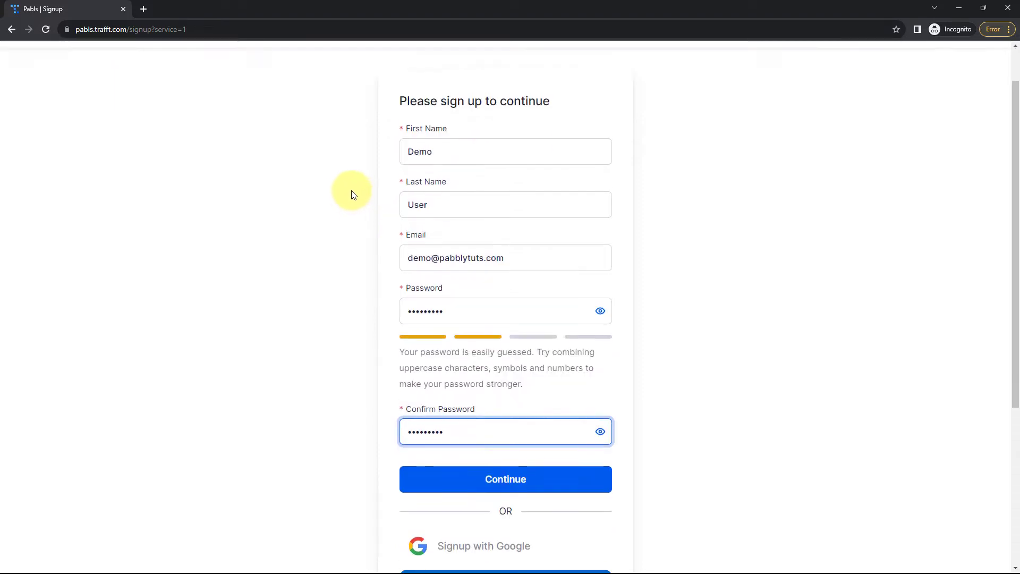
pyautogui.click(513, 480)
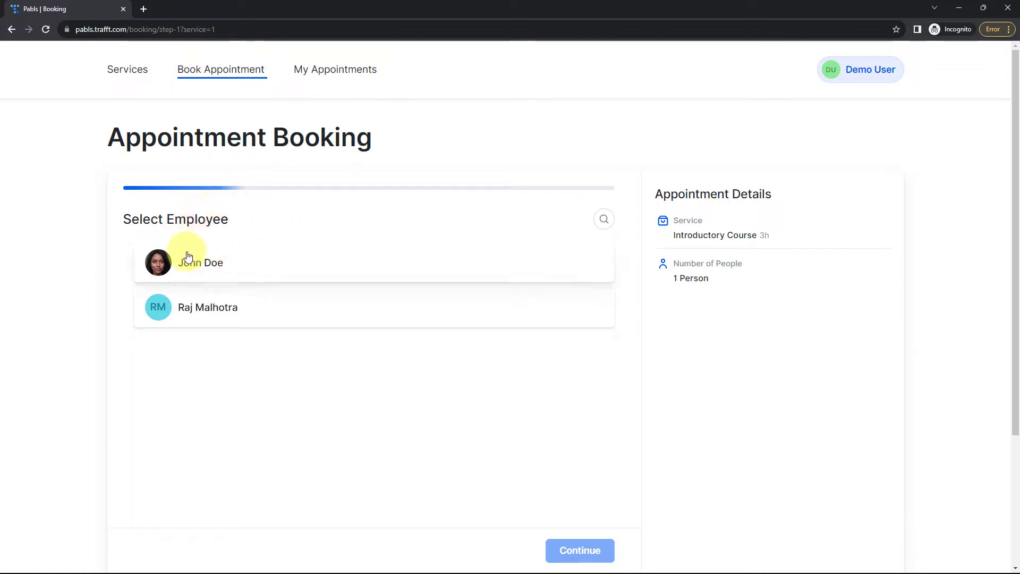
# Choose the first employee and the August 21, 10:00 am–1:00 pm slot
pyautogui.click(217, 271)
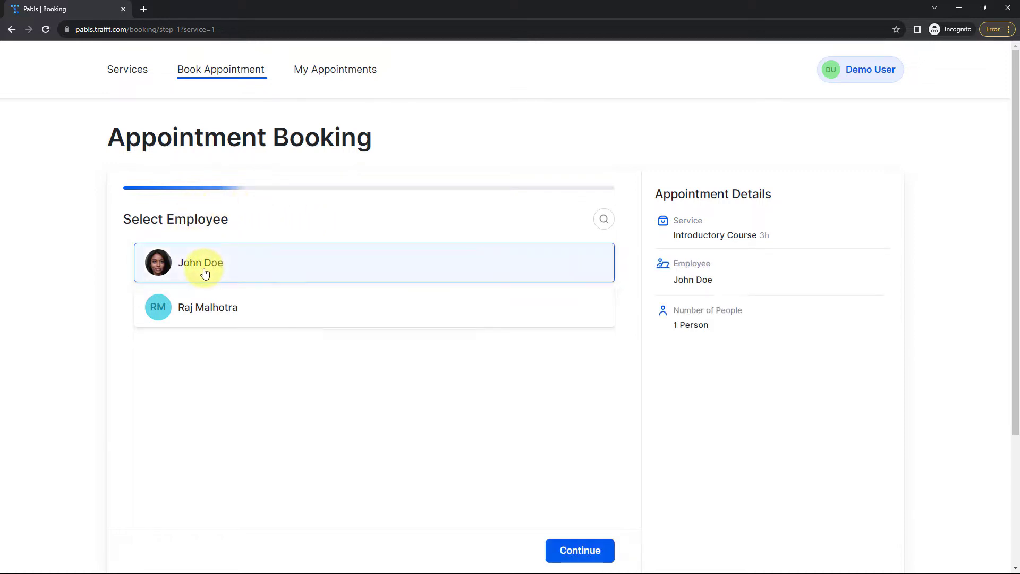
pyautogui.click(558, 551)
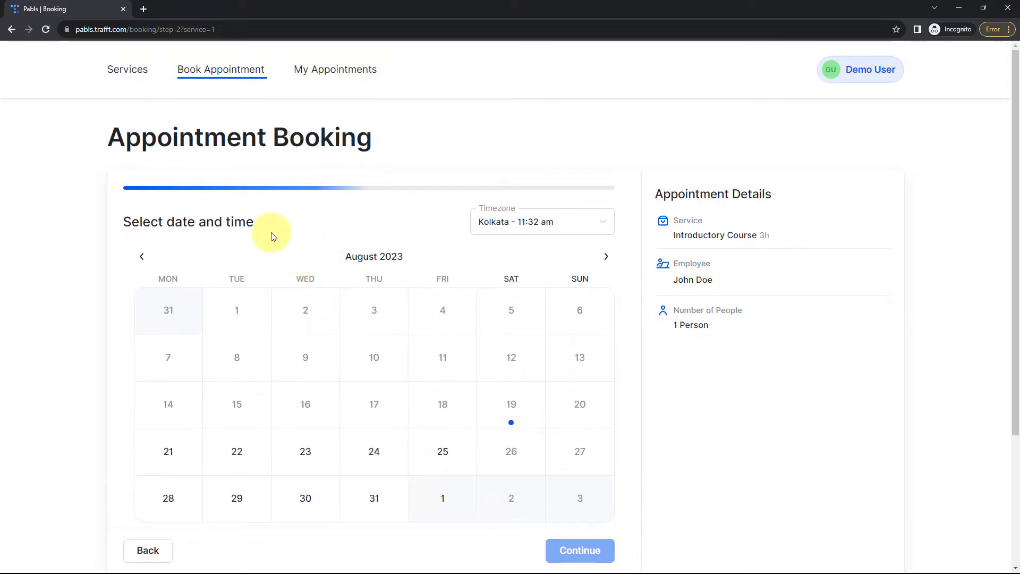
pyautogui.scroll(-1, 266, 223)
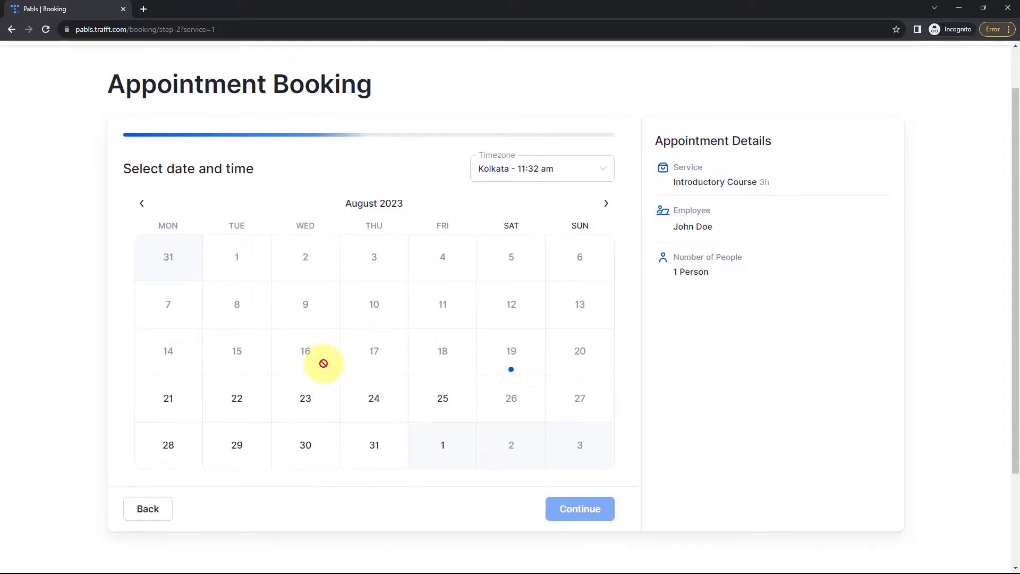
pyautogui.click(173, 410)
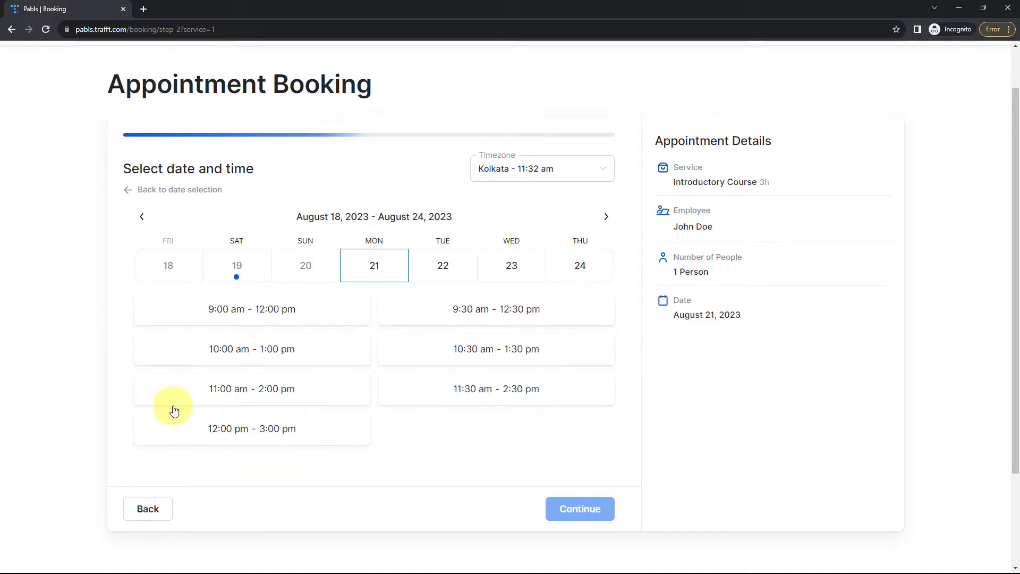
pyautogui.click(287, 353)
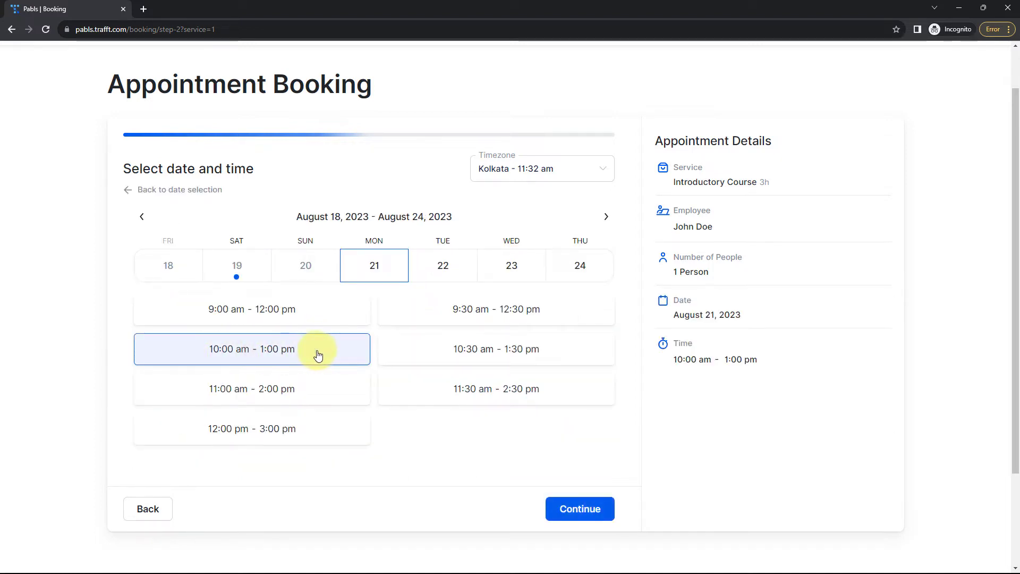
pyautogui.click(580, 509)
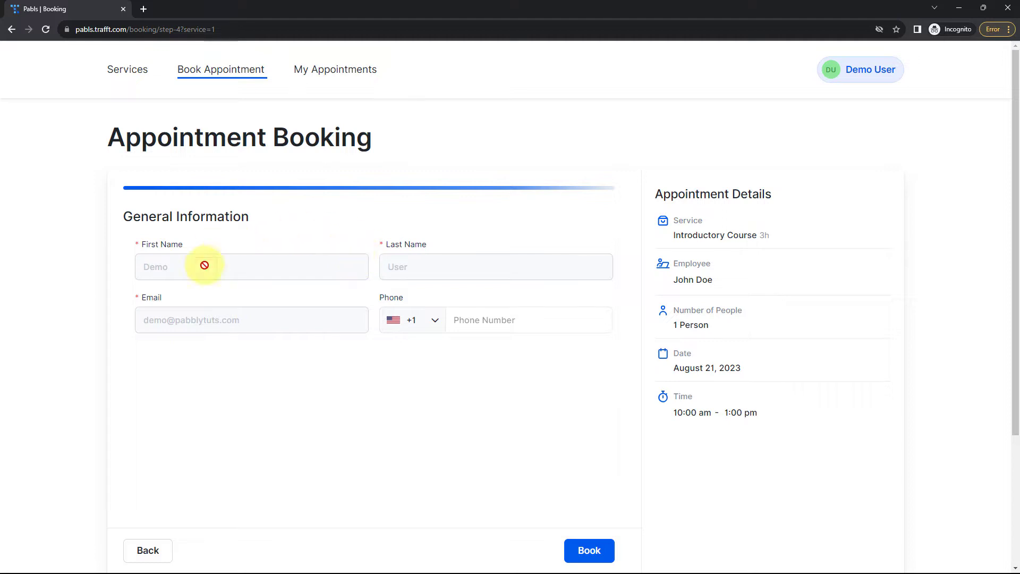
# Set the phone country code to India, enter the phone number, and book the appointment
pyautogui.click(435, 320)
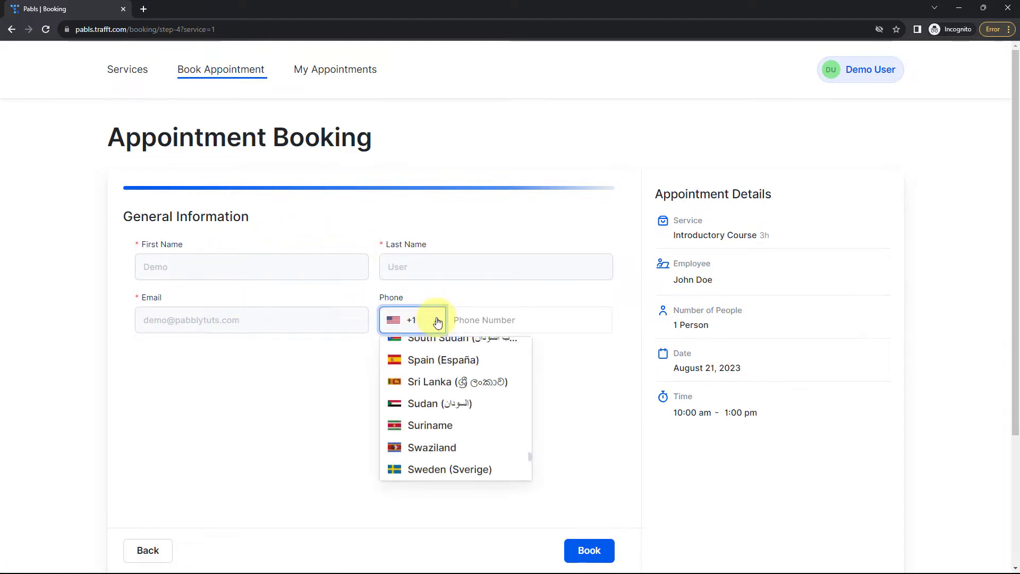
pyautogui.scroll(20, 433, 367)
pyautogui.scroll(-3, 441, 382)
pyautogui.click(441, 388)
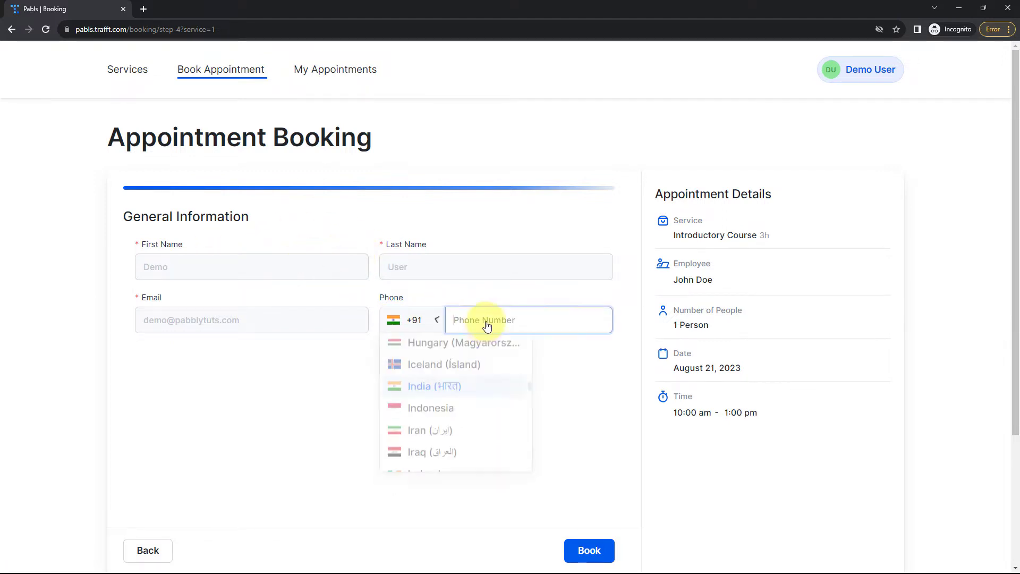
pyautogui.write('1234 678 90')
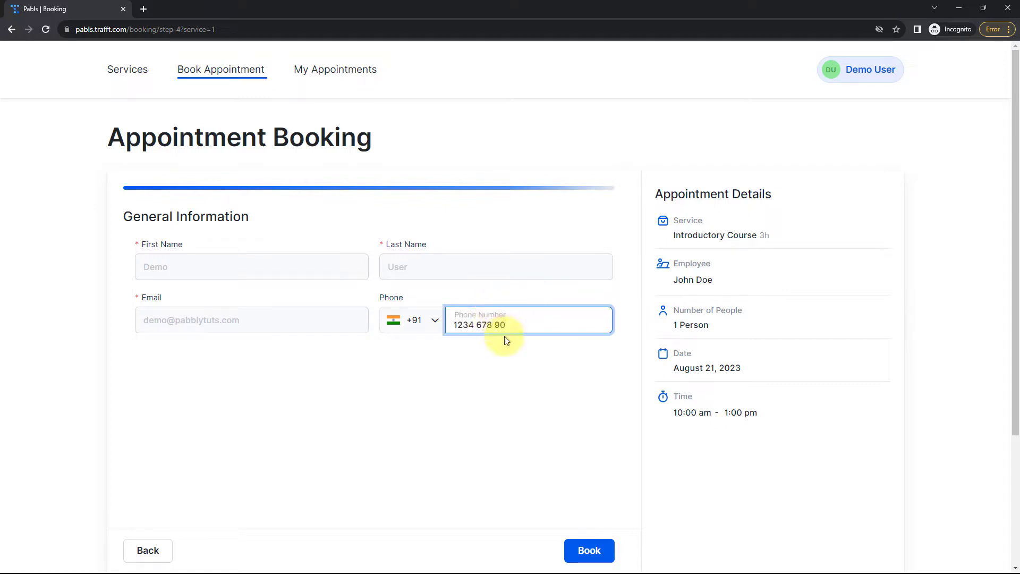
pyautogui.write('8')
pyautogui.scroll(-2, 504, 340)
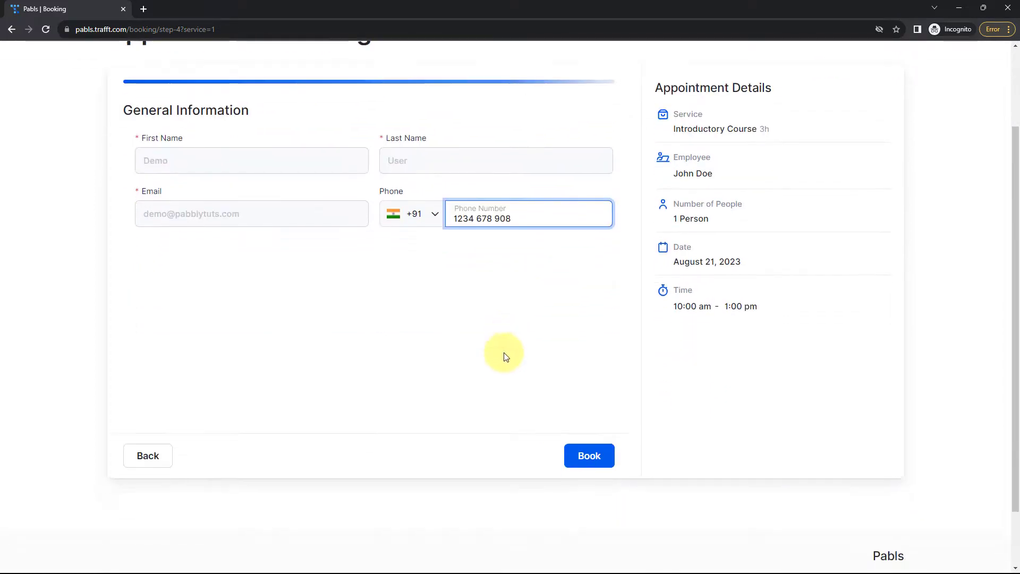
pyautogui.click(591, 457)
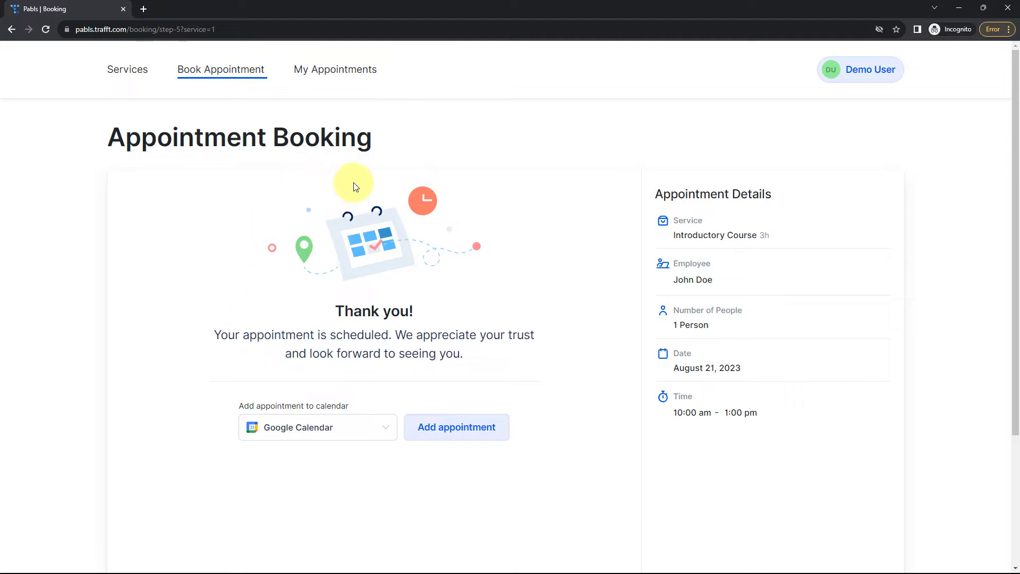
# Close the booking window, confirm the August 21 booking in Appointments, then switch to Pabbly Connect
pyautogui.click(958, 7)
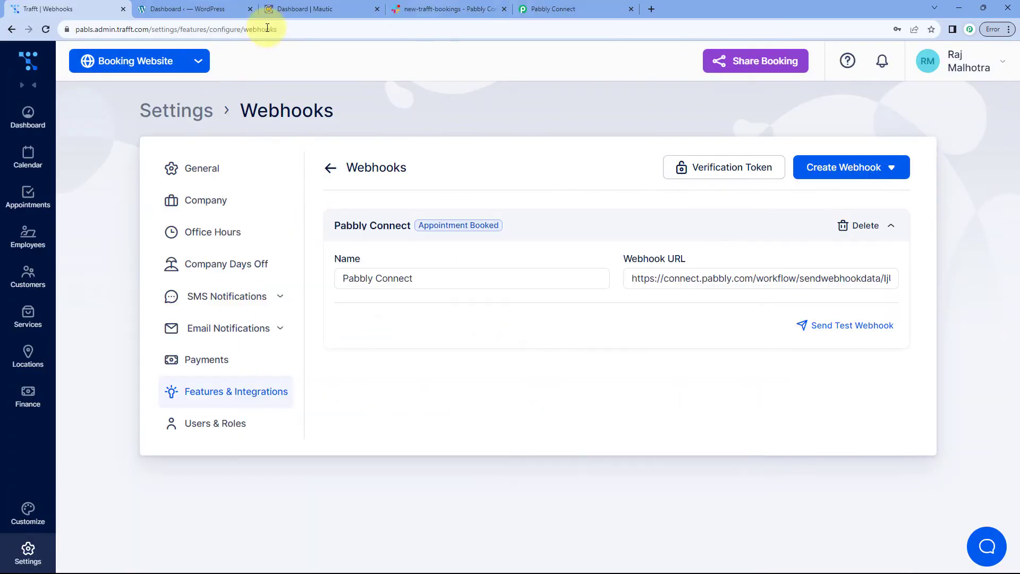
pyautogui.click(30, 205)
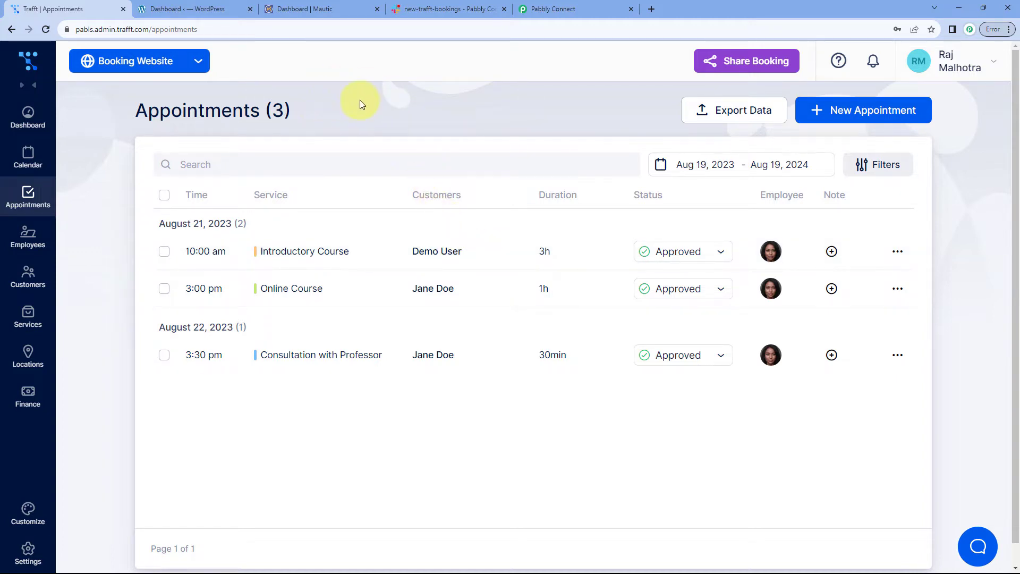
pyautogui.click(563, 9)
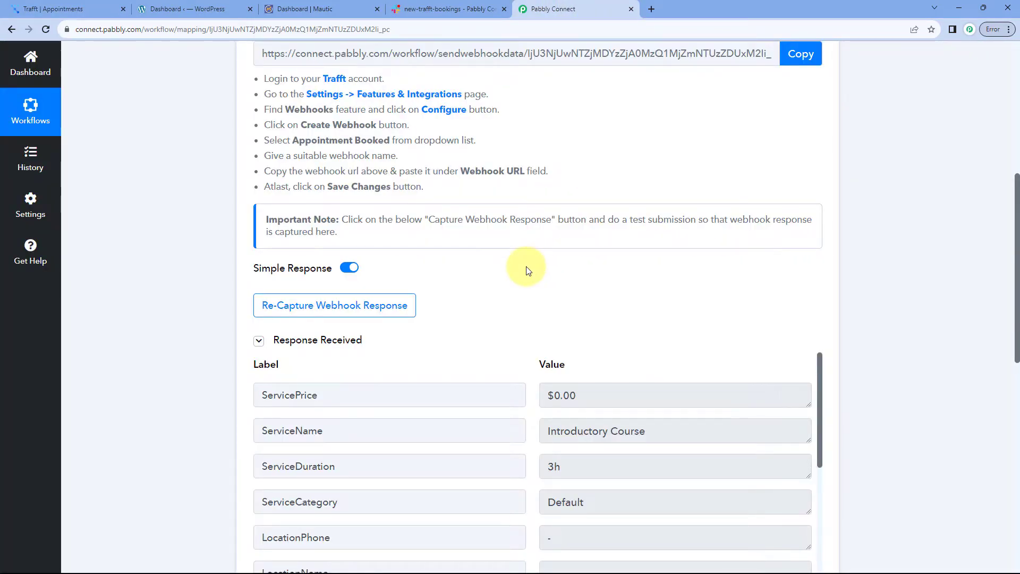
# Scroll to the trigger's Response Received data, briefly checking back with Trafft's appointments list
pyautogui.scroll(-3, 527, 268)
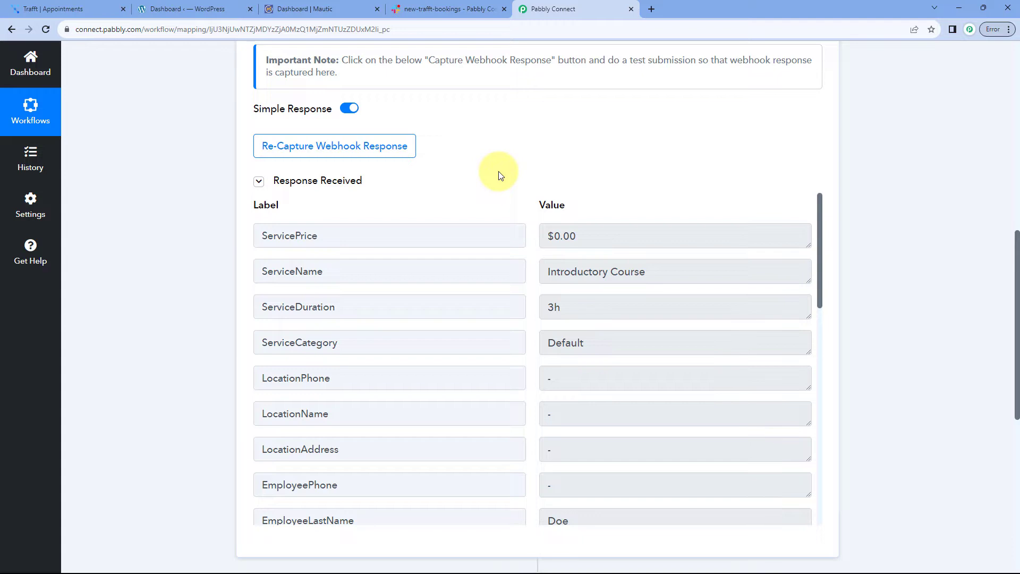
pyautogui.scroll(-1, 498, 175)
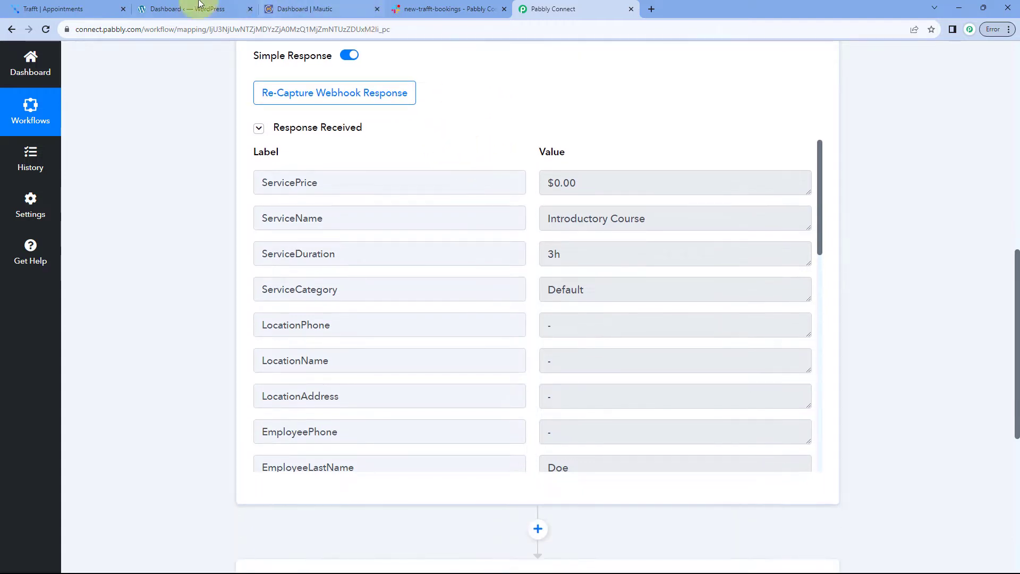
pyautogui.click(93, 6)
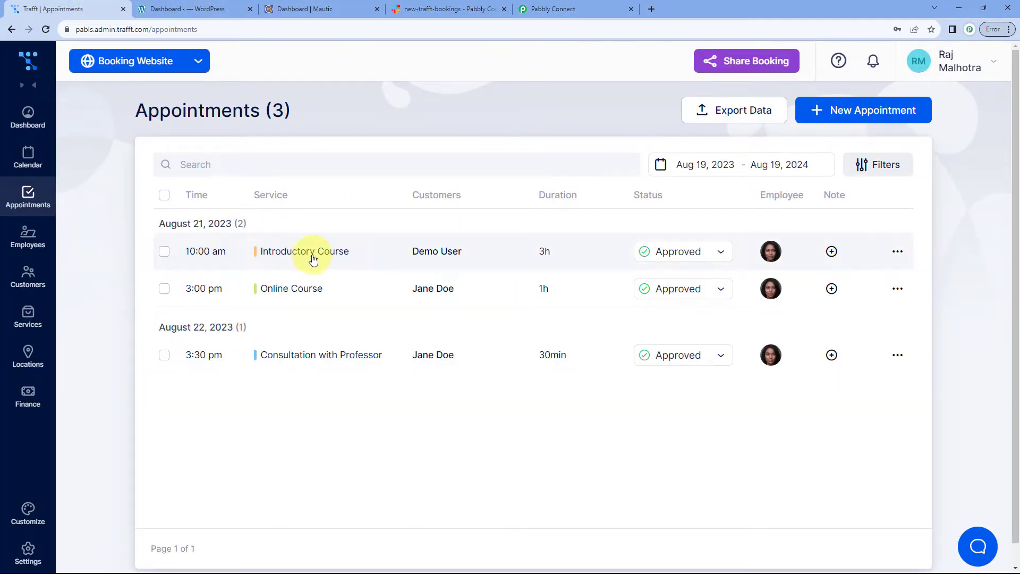
pyautogui.click(551, 7)
# Review the captured service fields: price $0.00, Introductory Course, 3h duration, Default category
pyautogui.moveTo(337, 187); pyautogui.dragTo(269, 182)
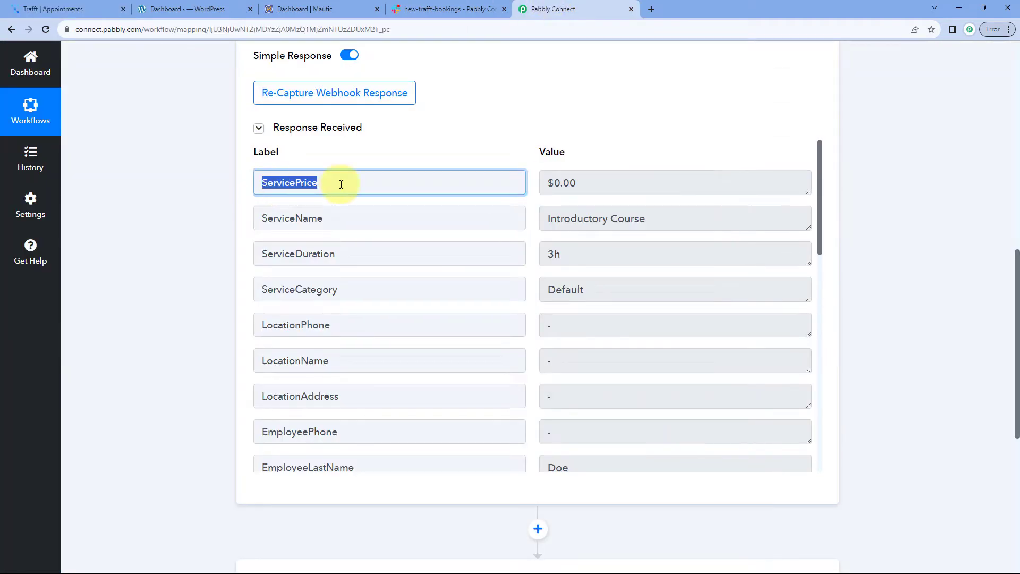
pyautogui.moveTo(642, 177); pyautogui.dragTo(512, 181)
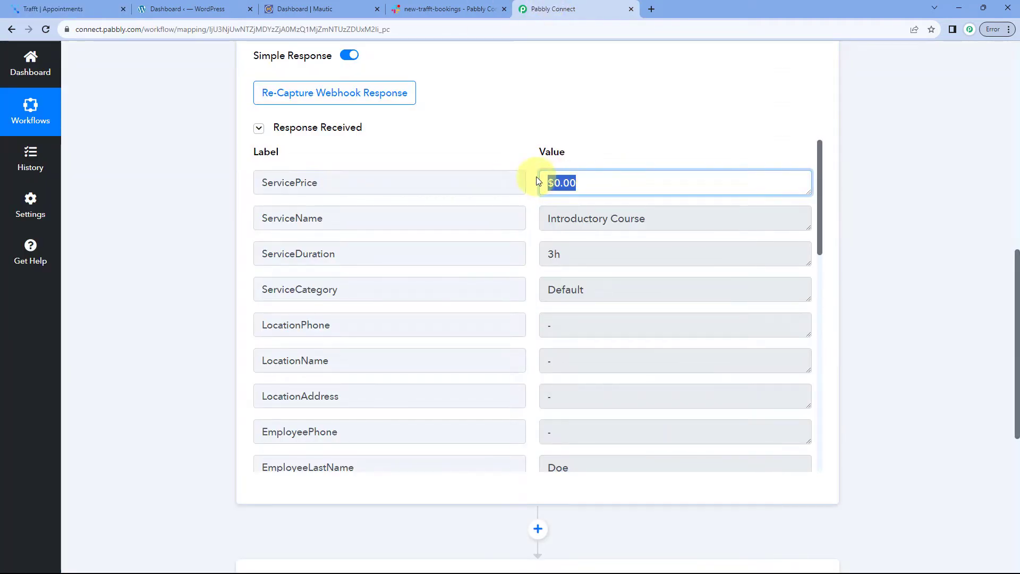
pyautogui.click(421, 213)
pyautogui.moveTo(680, 217); pyautogui.dragTo(543, 215)
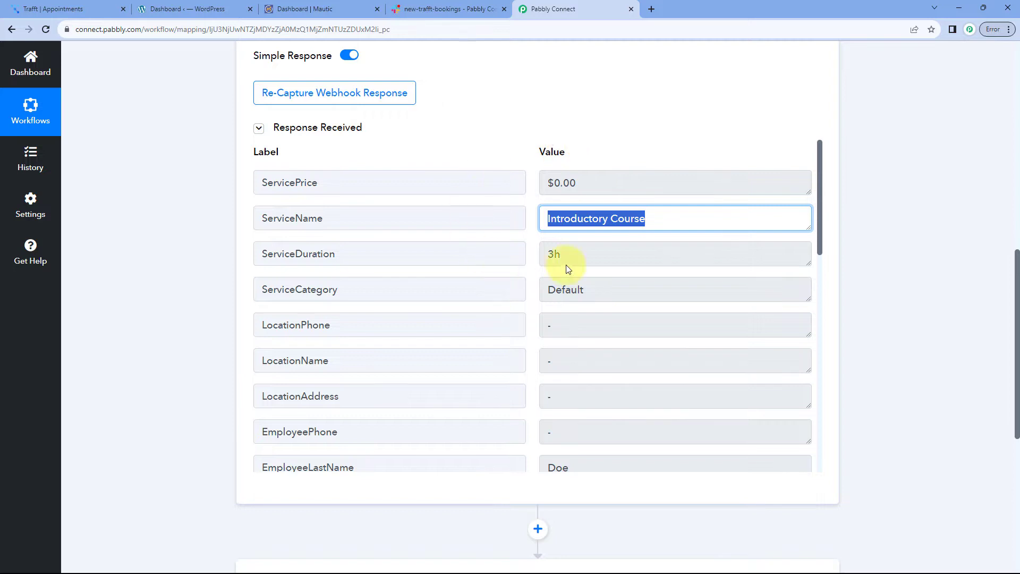
pyautogui.moveTo(578, 255); pyautogui.dragTo(530, 259)
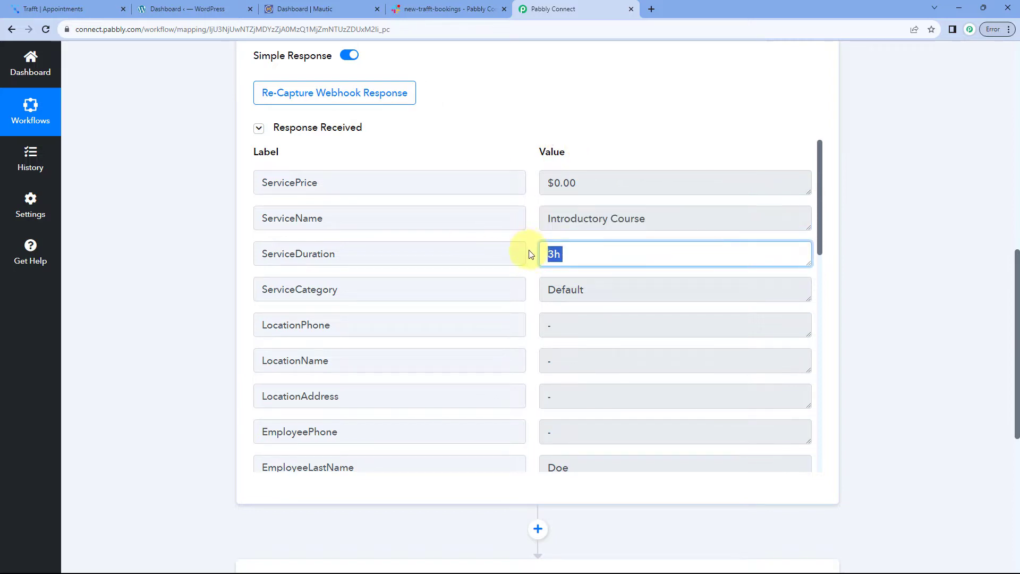
pyautogui.moveTo(585, 290); pyautogui.dragTo(528, 289)
pyautogui.click(528, 281)
# Review the captured employee first name, last name, full name and email values
pyautogui.scroll(-2, 529, 280)
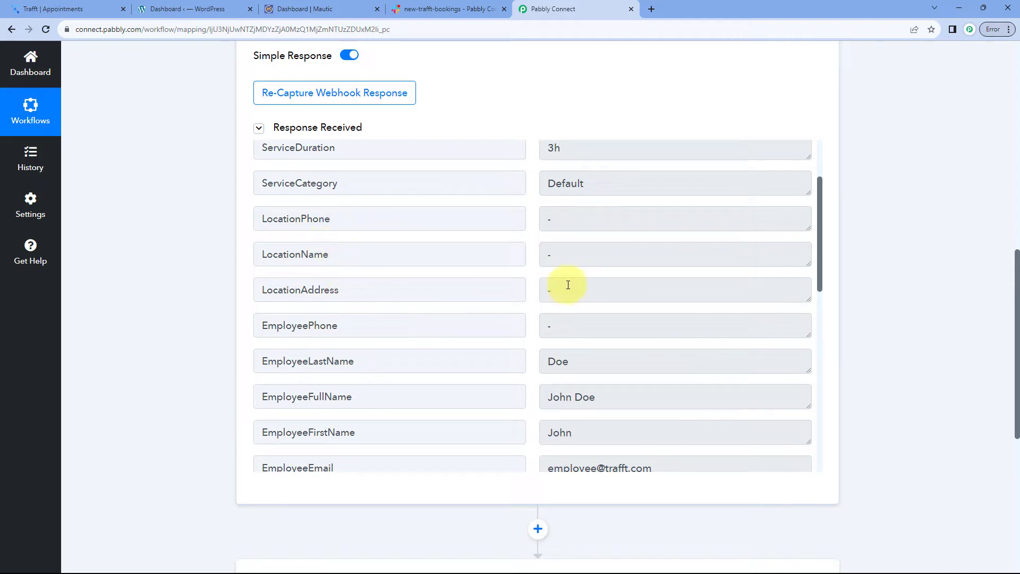
pyautogui.scroll(-5, 526, 260)
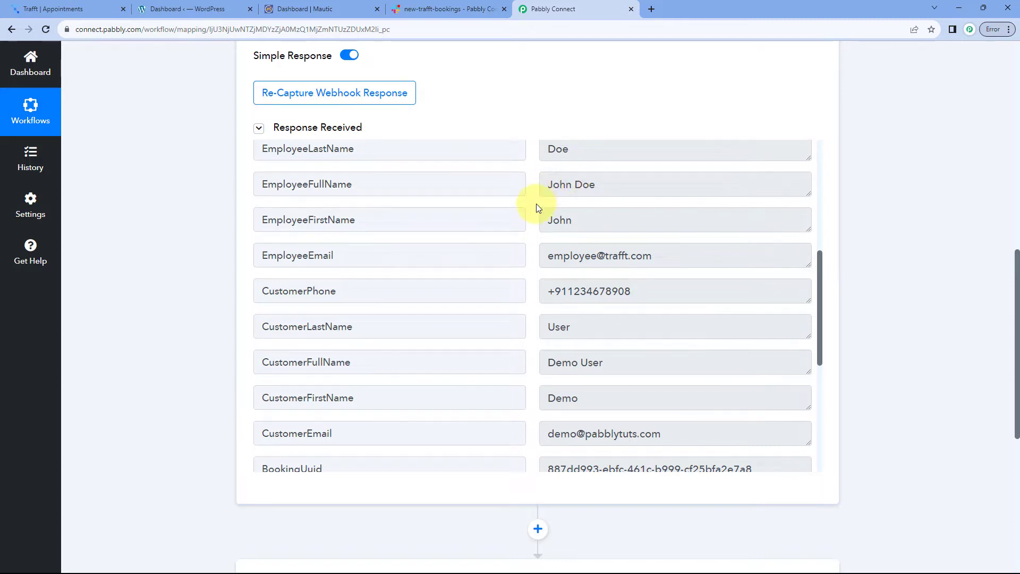
pyautogui.scroll(1, 526, 242)
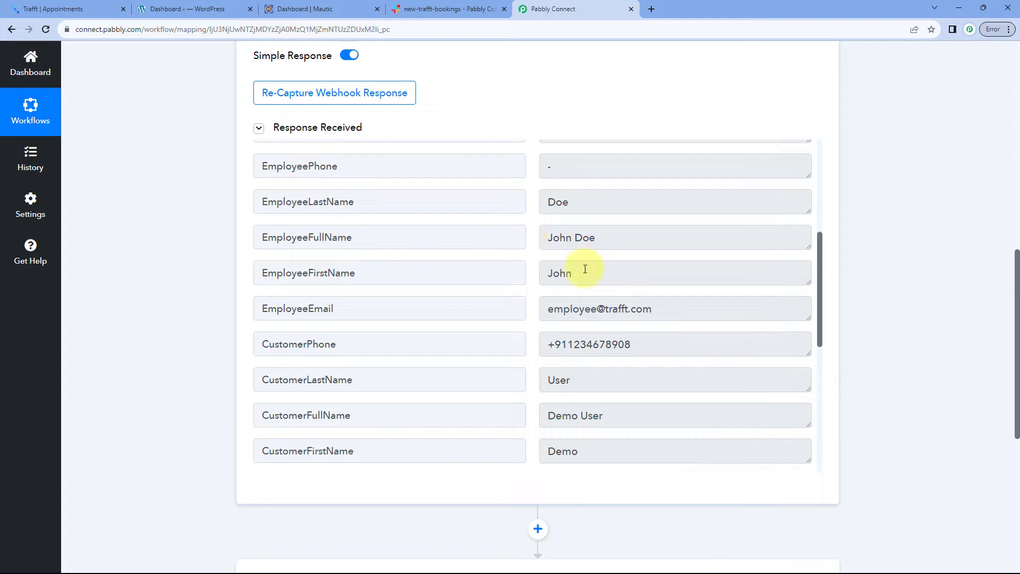
pyautogui.click(583, 271)
pyautogui.click(563, 202)
pyautogui.click(541, 238)
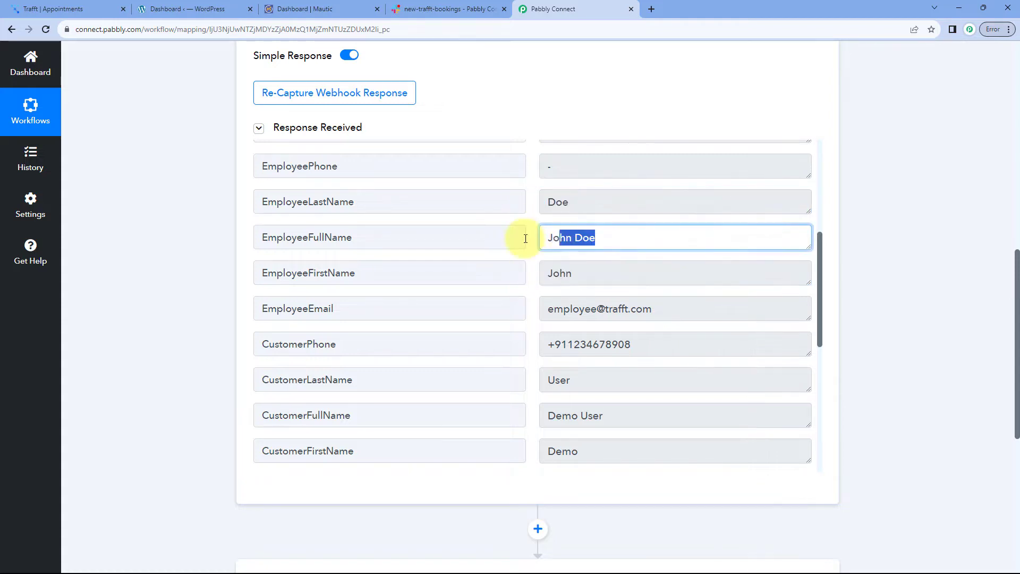
pyautogui.click(545, 304)
pyautogui.click(528, 277)
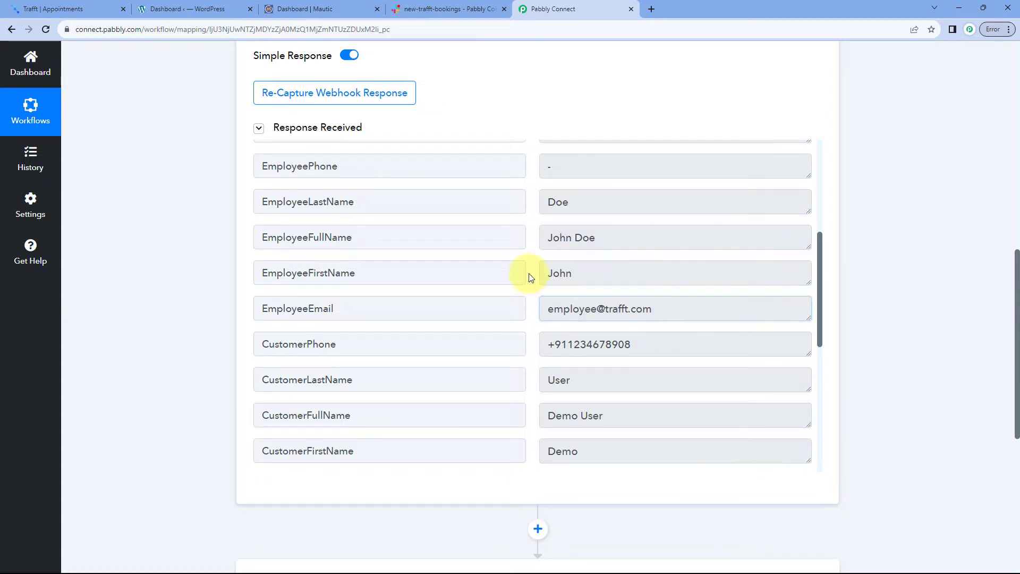
# Review the captured customer phone, last name, full name, first name and email values
pyautogui.scroll(-3, 530, 277)
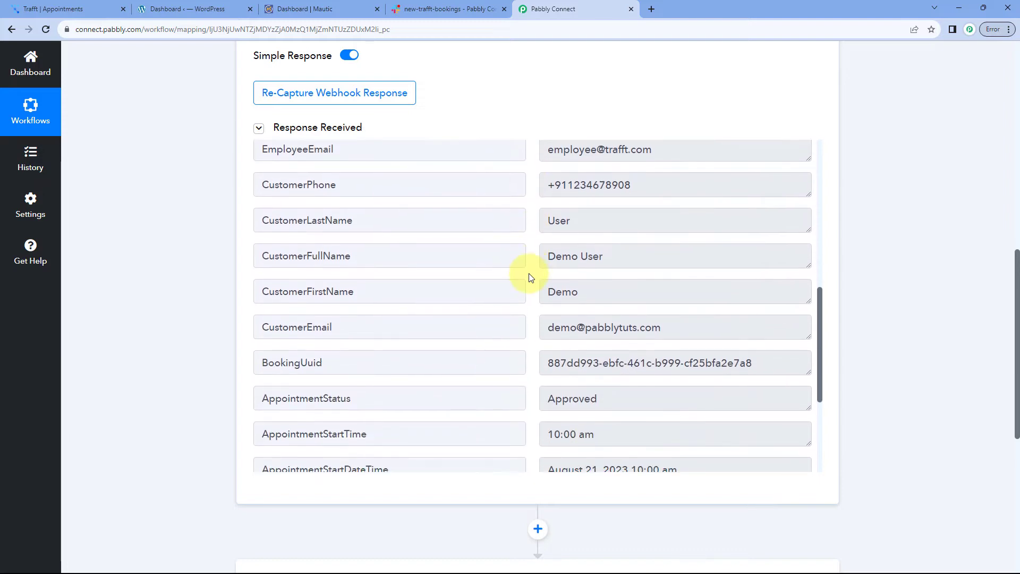
pyautogui.moveTo(646, 183); pyautogui.dragTo(533, 186)
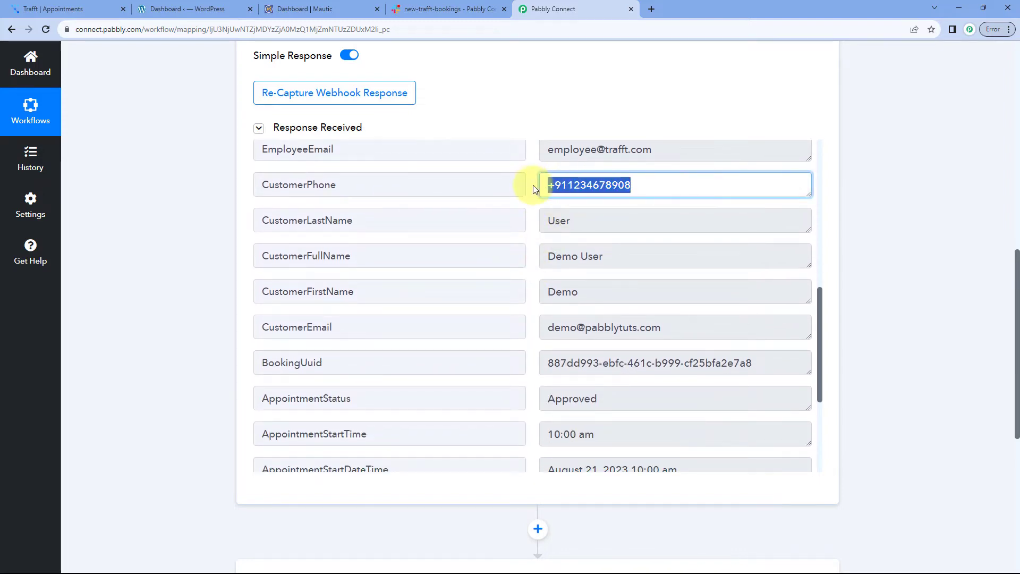
pyautogui.click(531, 187)
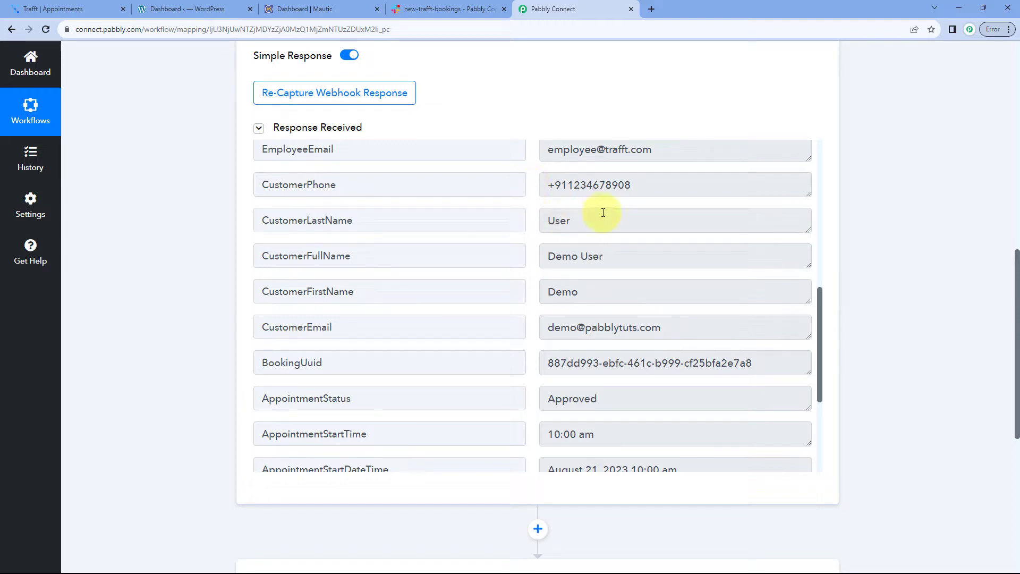
pyautogui.moveTo(601, 219); pyautogui.dragTo(533, 222)
pyautogui.moveTo(605, 263); pyautogui.dragTo(505, 257)
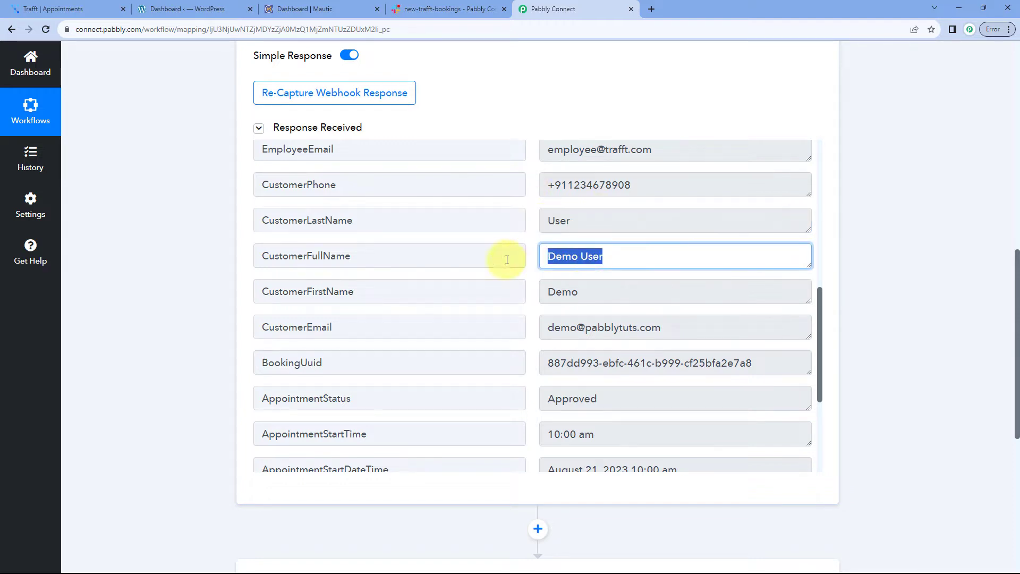
pyautogui.doubleClick(588, 290)
pyautogui.moveTo(701, 332); pyautogui.dragTo(533, 335)
pyautogui.click(530, 328)
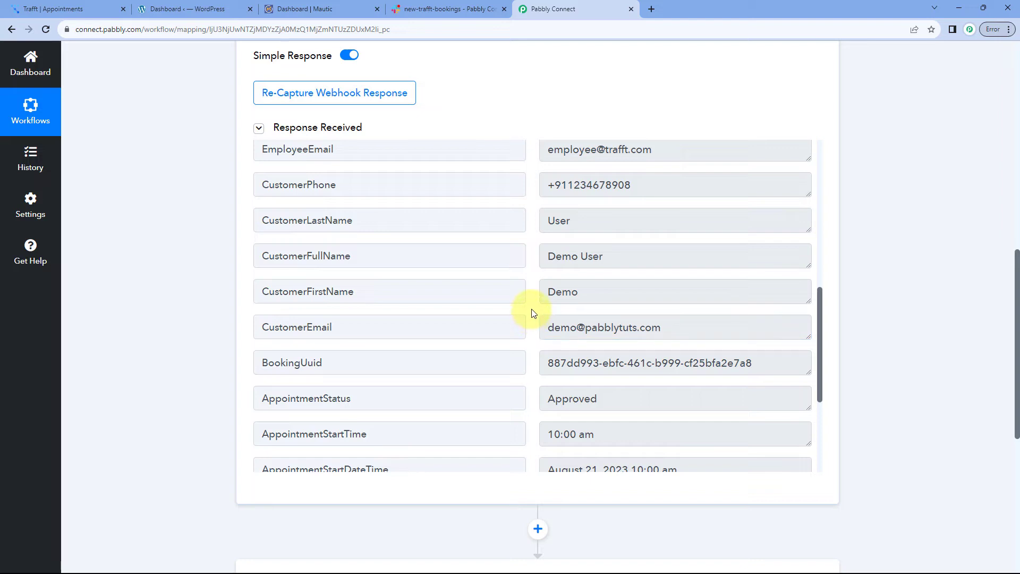
# Review the appointment start time and status fields, then scroll down to step 2
pyautogui.scroll(-2, 533, 314)
pyautogui.moveTo(615, 290); pyautogui.dragTo(528, 296)
pyautogui.scroll(-2, 526, 296)
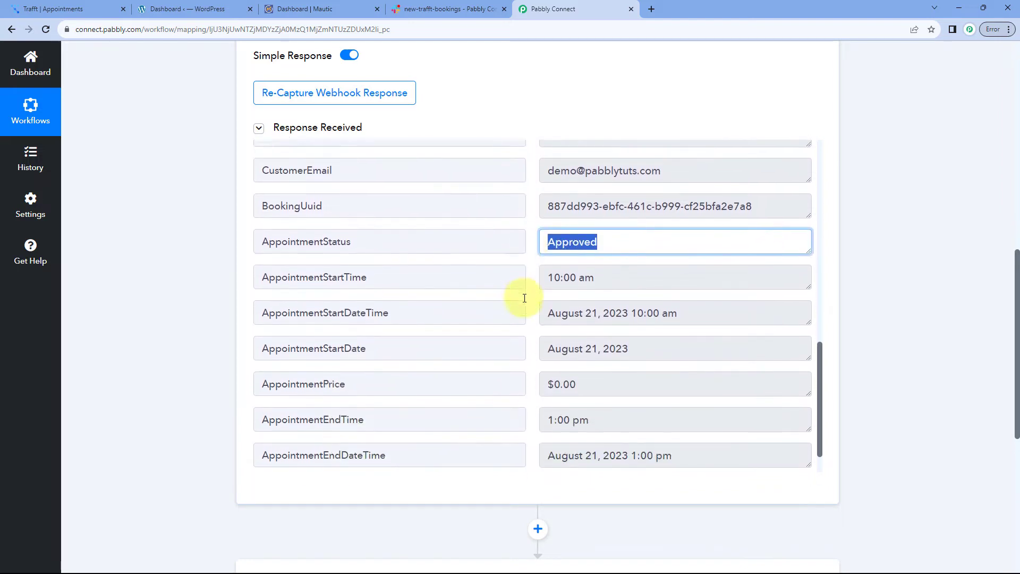
pyautogui.moveTo(537, 232); pyautogui.dragTo(526, 267)
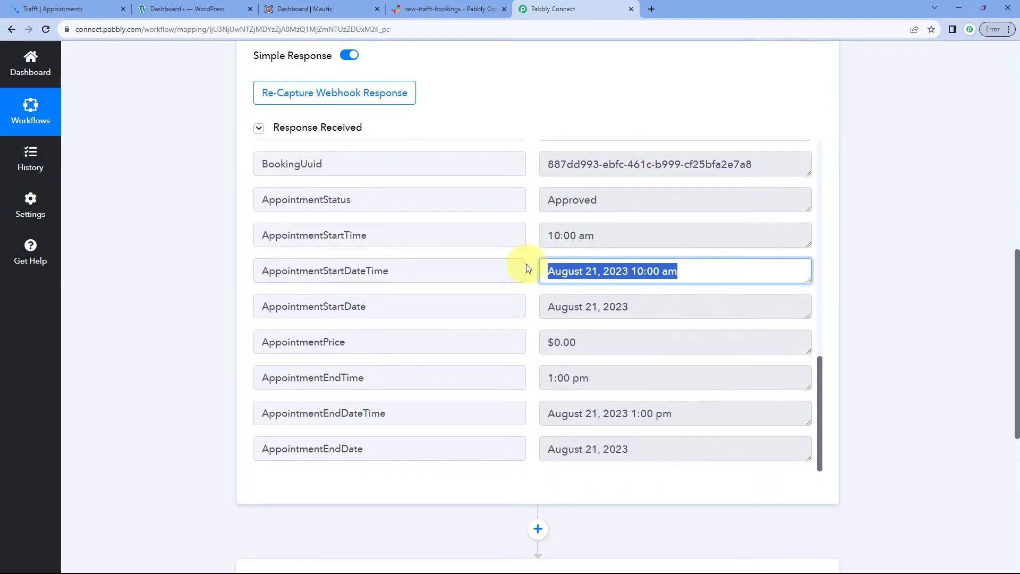
pyautogui.scroll(-1, 529, 268)
pyautogui.scroll(1, 530, 268)
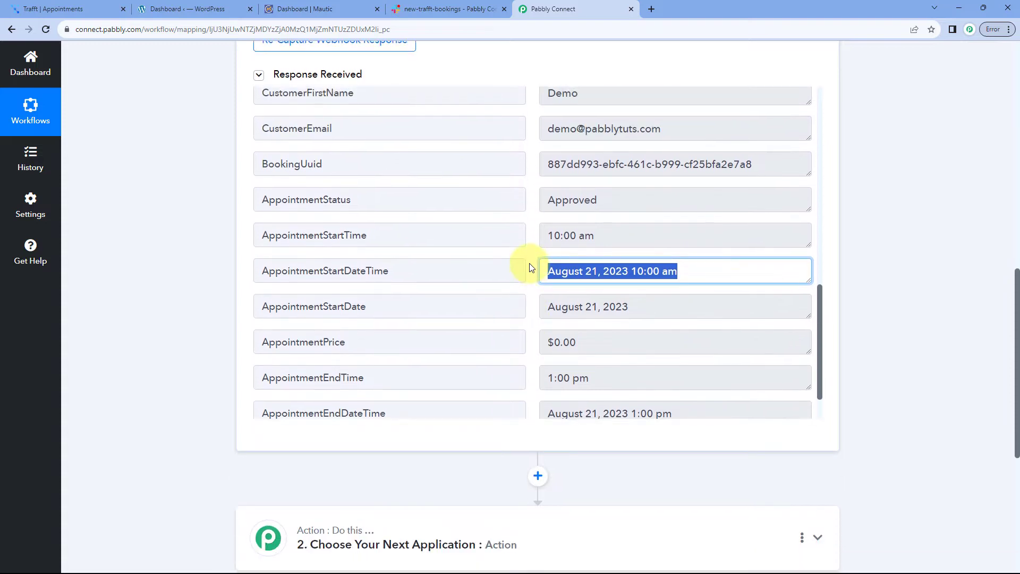
pyautogui.scroll(3, 532, 236)
pyautogui.click(529, 238)
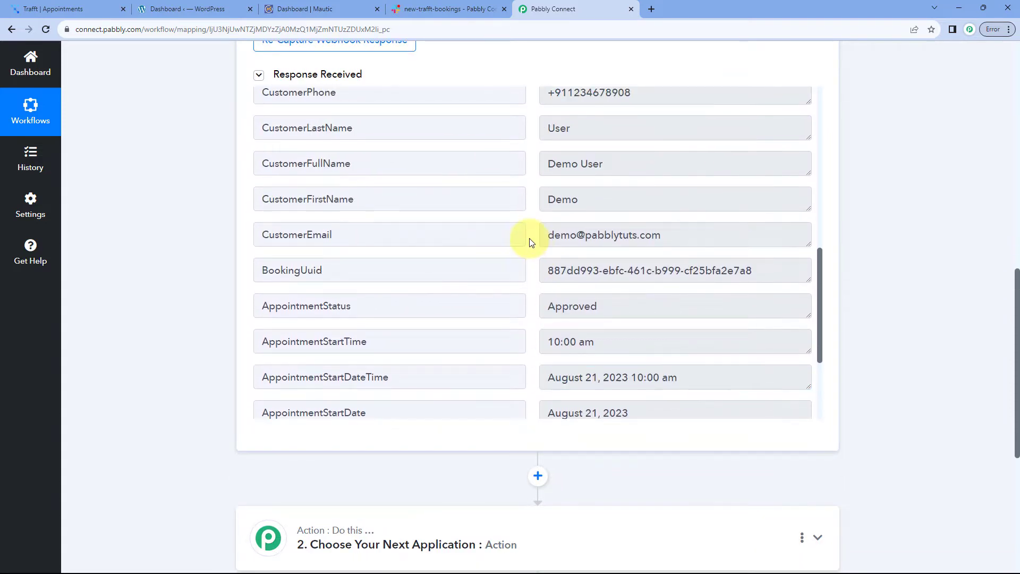
pyautogui.scroll(2, 803, 219)
pyautogui.scroll(3, 807, 218)
pyautogui.scroll(2, 855, 218)
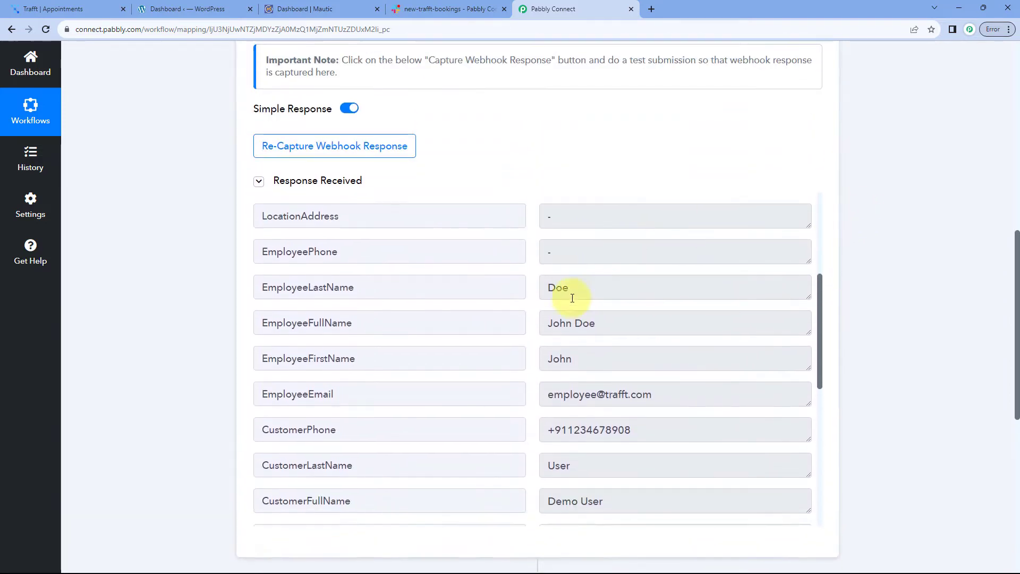
pyautogui.scroll(-1, 548, 288)
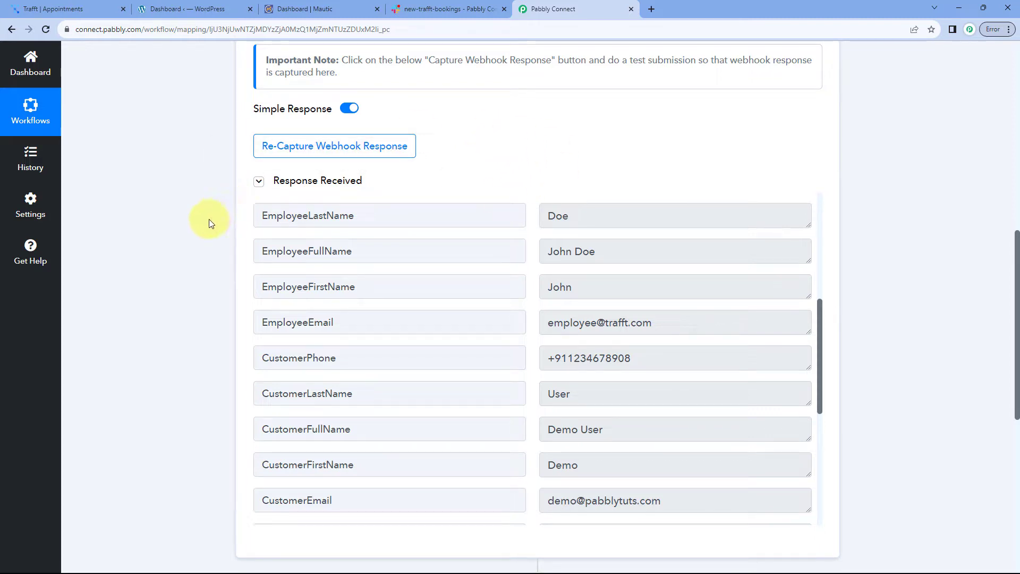
pyautogui.scroll(-1, 478, 154)
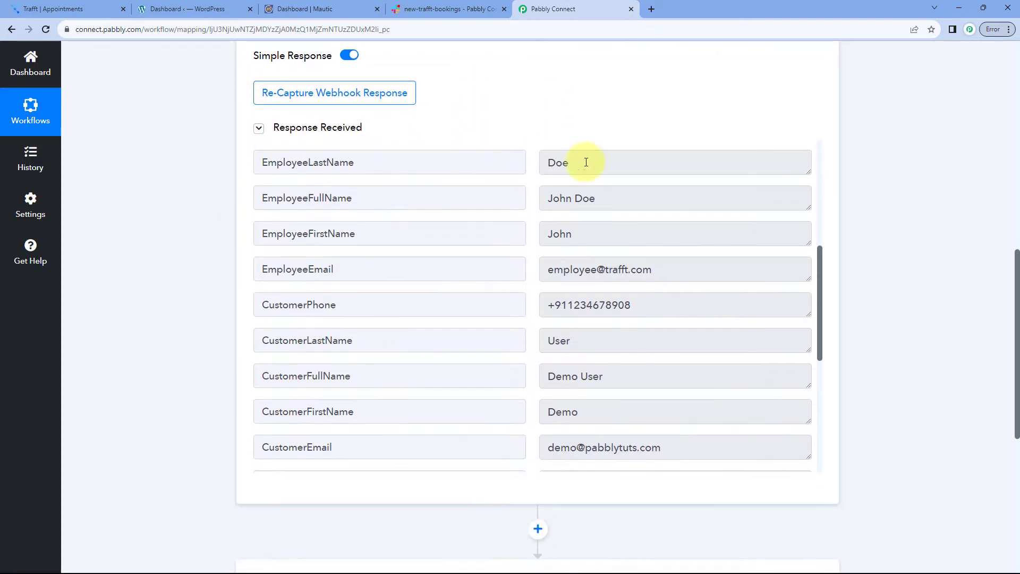
pyautogui.scroll(-3, 541, 207)
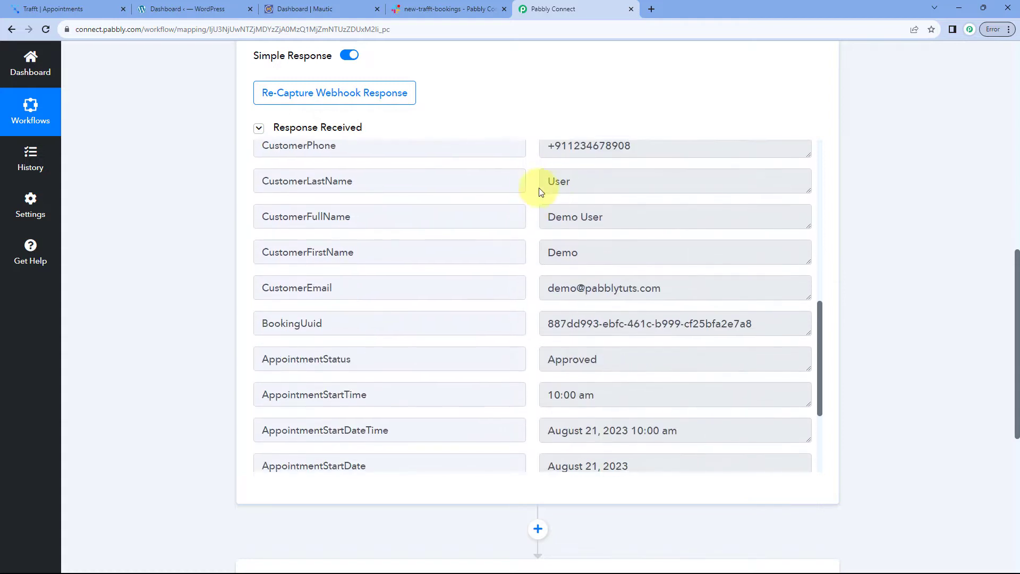
pyautogui.scroll(1, 540, 191)
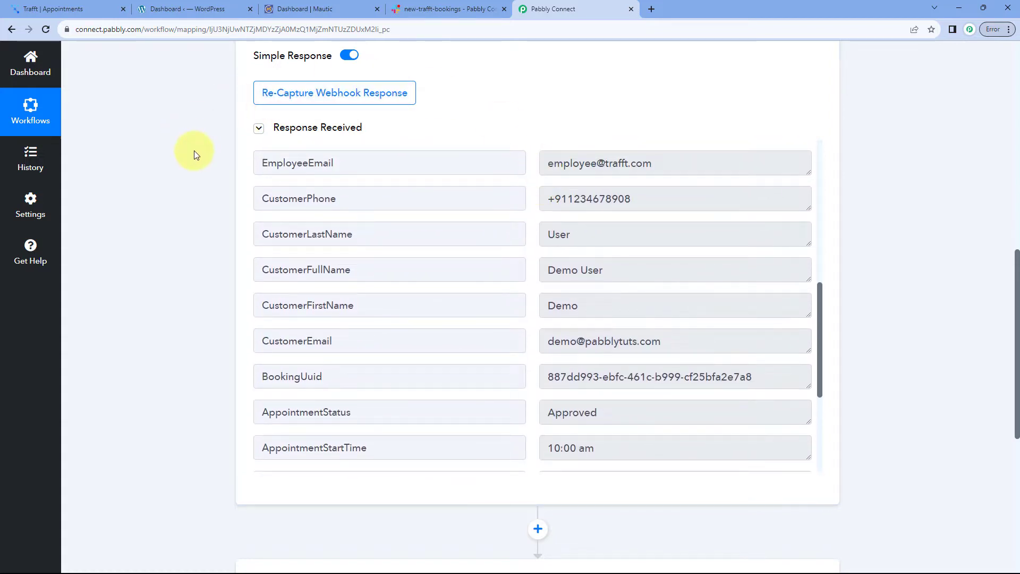
pyautogui.scroll(-7, 193, 155)
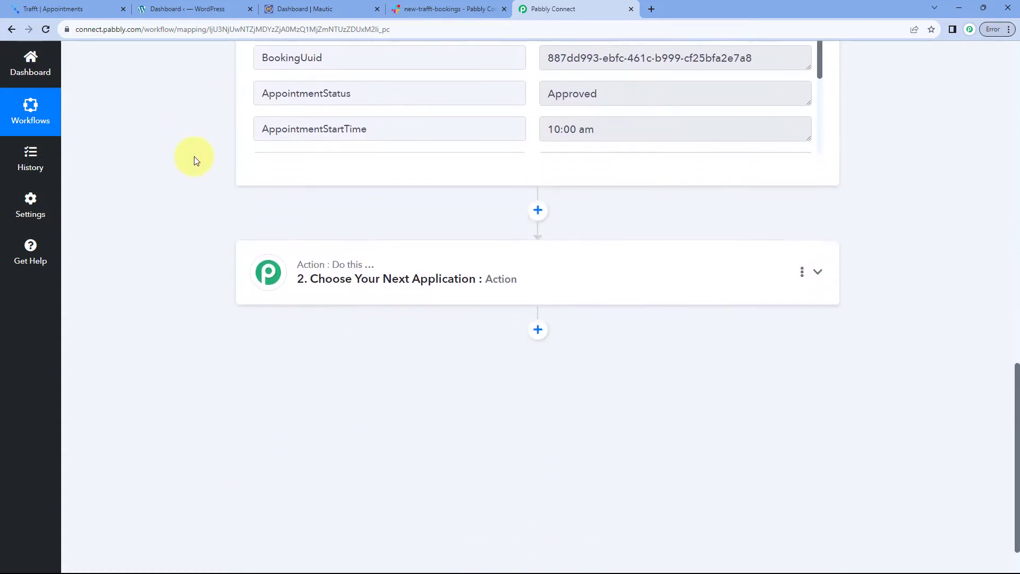
# Make step 2 a WooCommerce action with the Add New Customer event
pyautogui.click(481, 210)
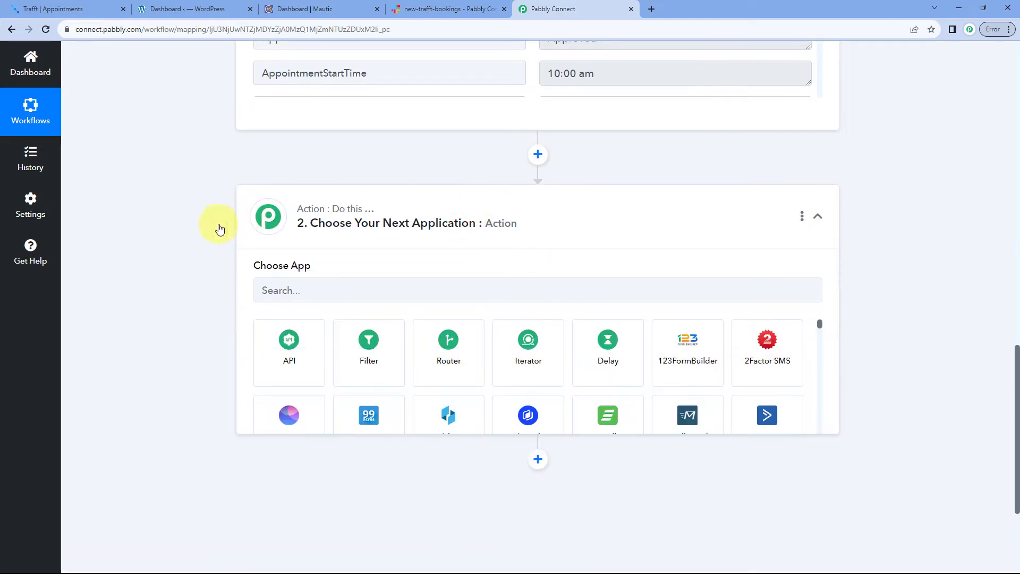
pyautogui.click(277, 239)
pyautogui.write('WooCommerce')
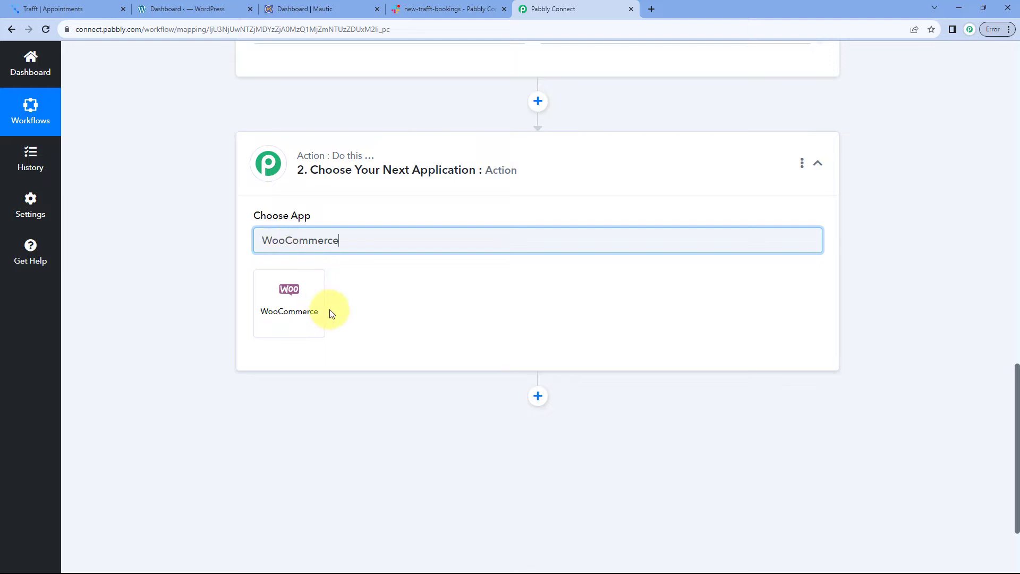
pyautogui.click(298, 302)
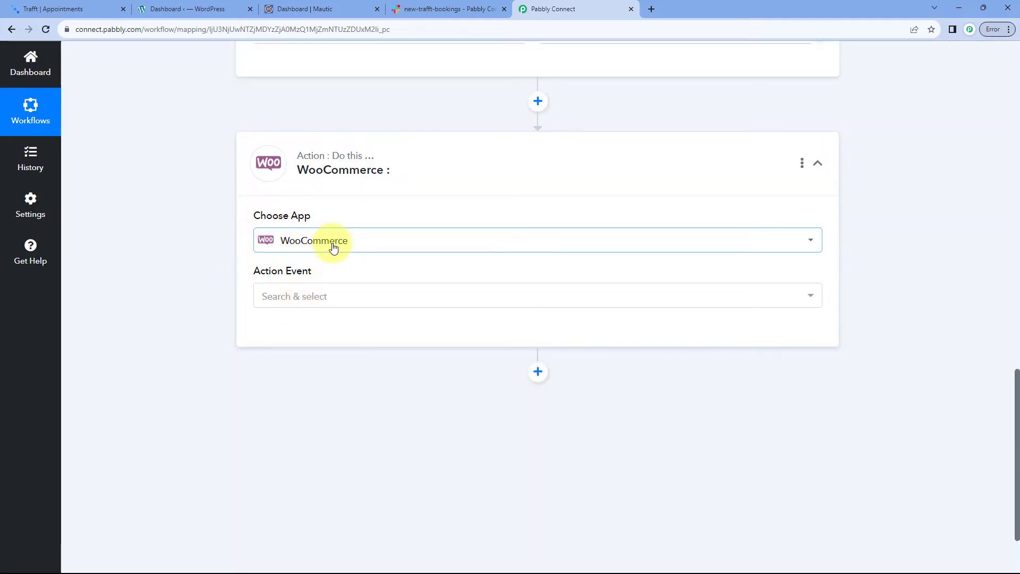
pyautogui.scroll(-1, 245, 266)
pyautogui.click(348, 242)
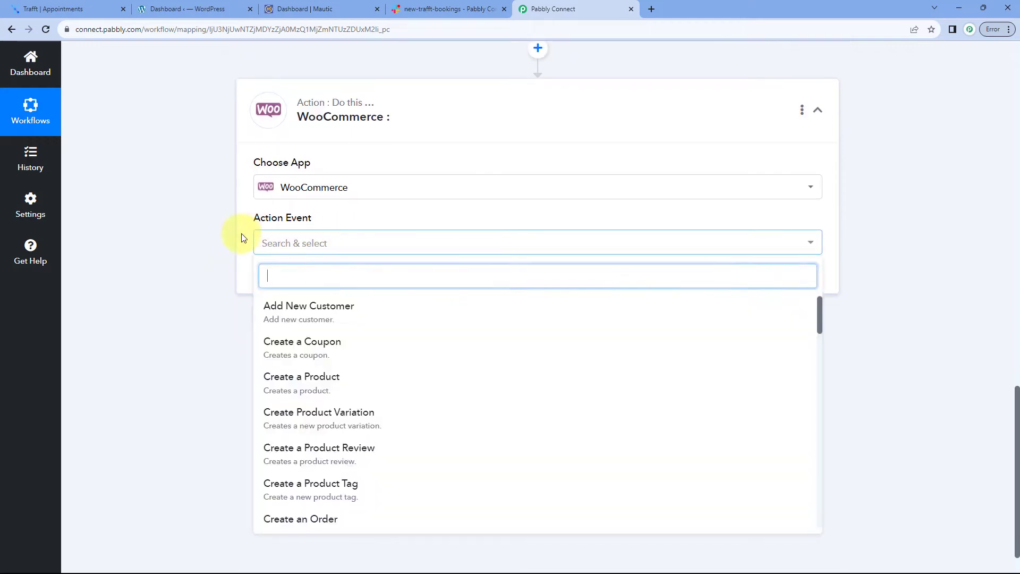
pyautogui.scroll(-1, 234, 231)
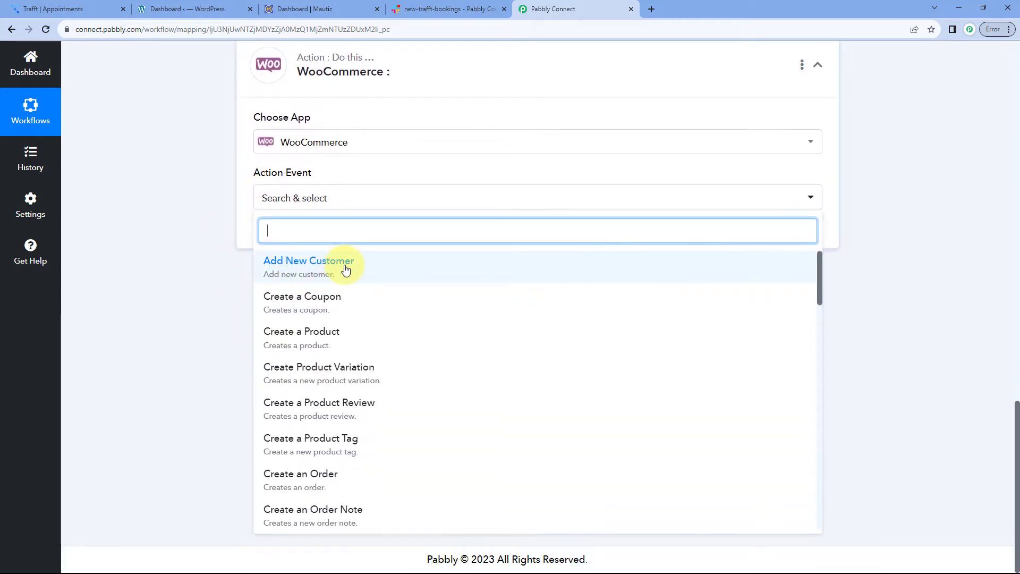
pyautogui.click(300, 269)
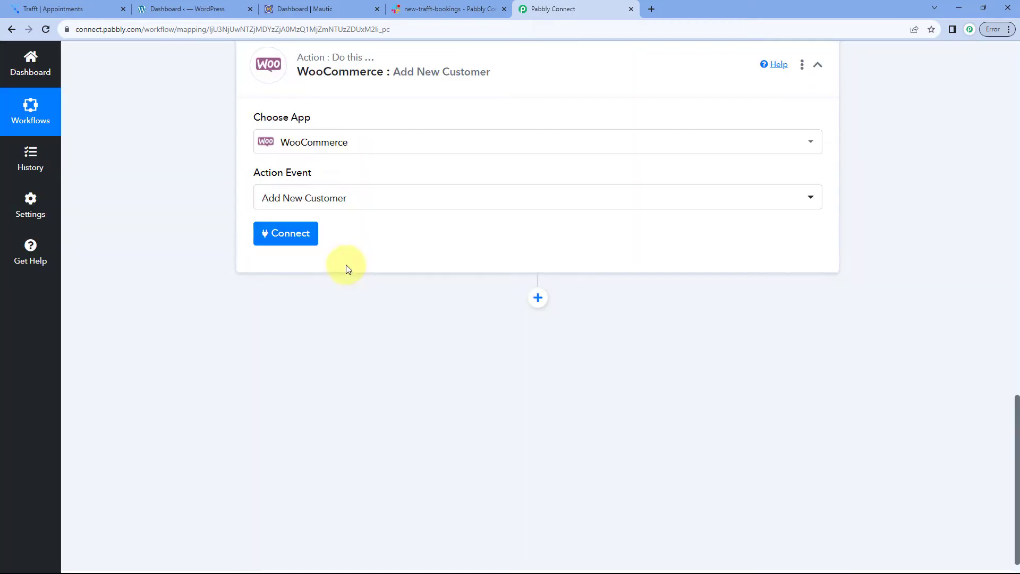
# Bring up a new WooCommerce connection form and review its API key instructions
pyautogui.click(280, 235)
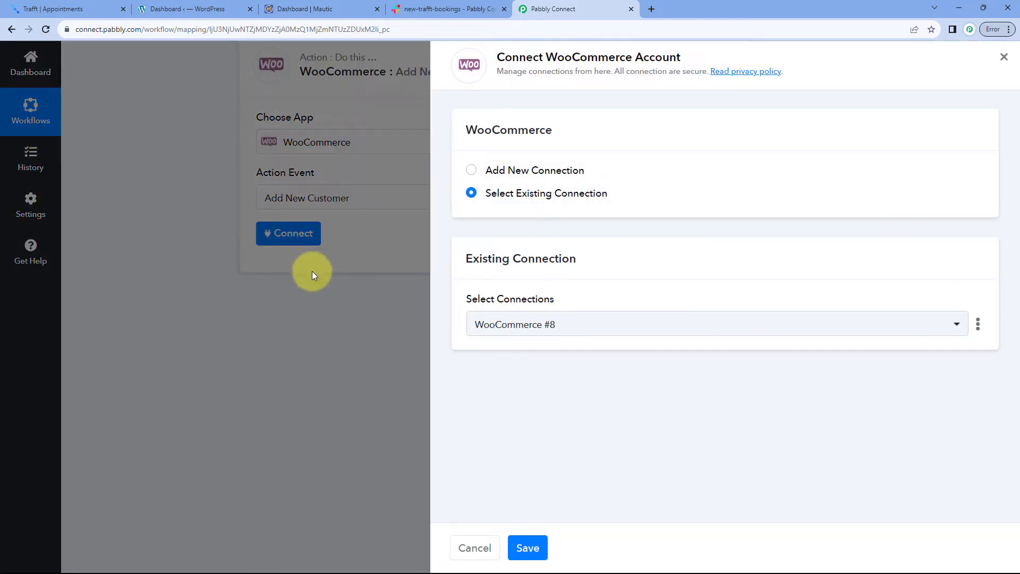
pyautogui.click(467, 171)
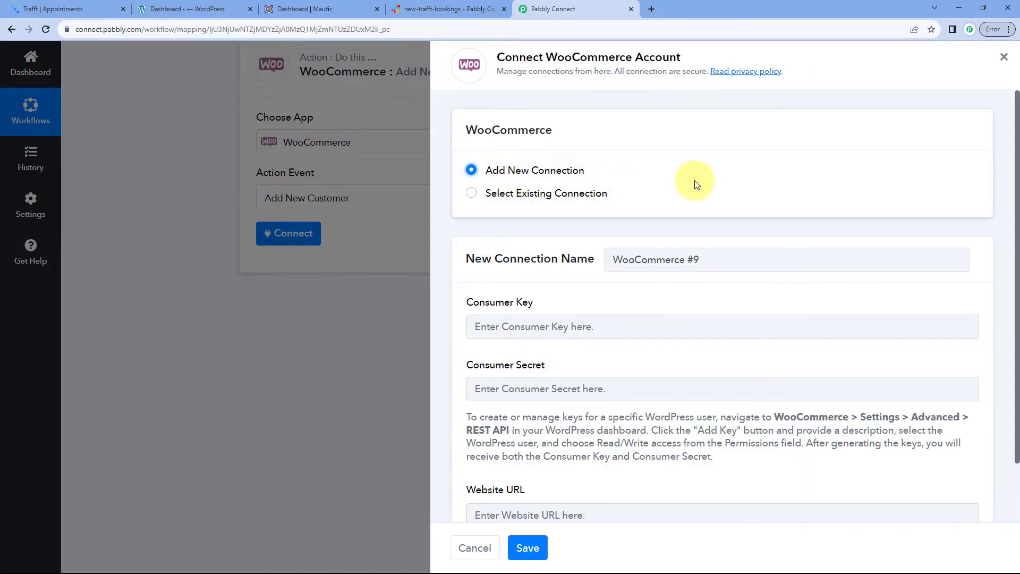
pyautogui.scroll(-1, 694, 180)
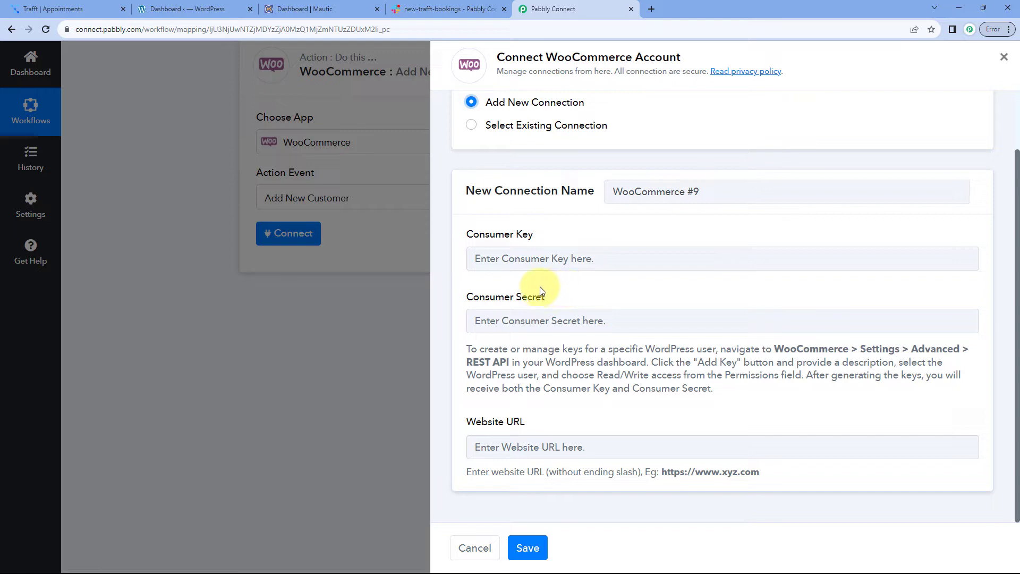
pyautogui.moveTo(464, 344); pyautogui.dragTo(715, 391)
pyautogui.click(669, 241)
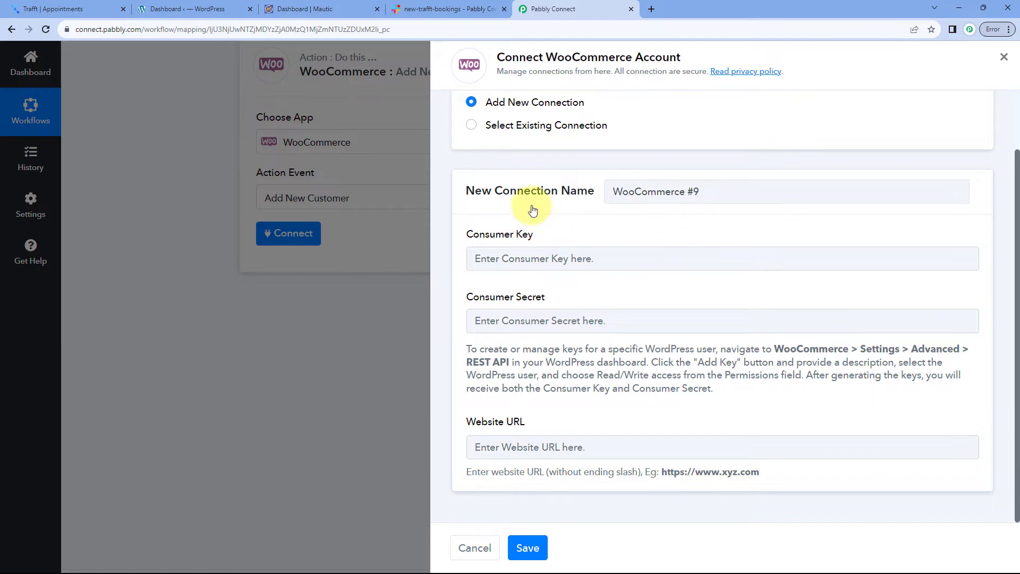
# In WordPress, go to WooCommerce Settings > Advanced > REST API
pyautogui.click(191, 5)
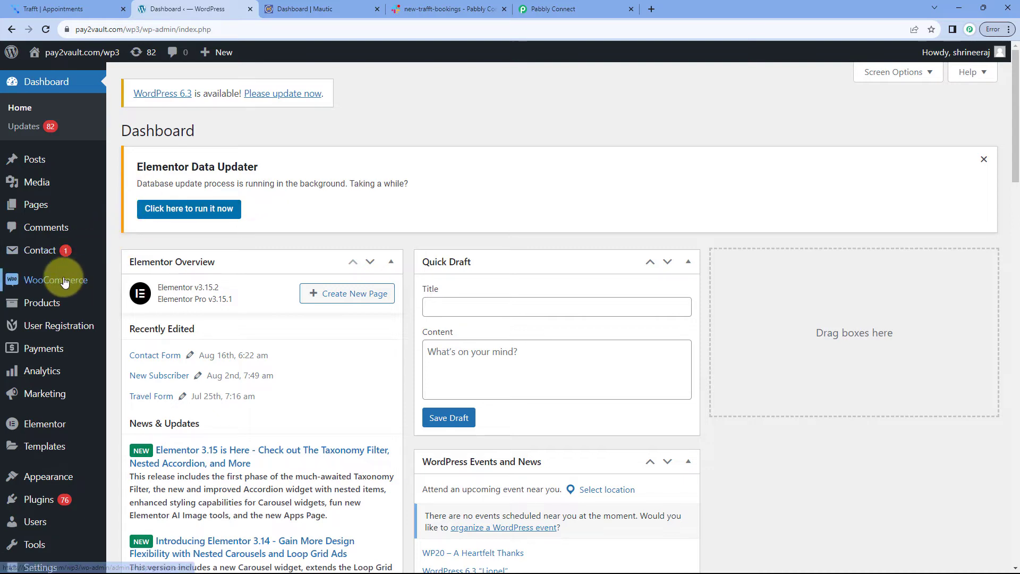
pyautogui.moveTo(68, 284)
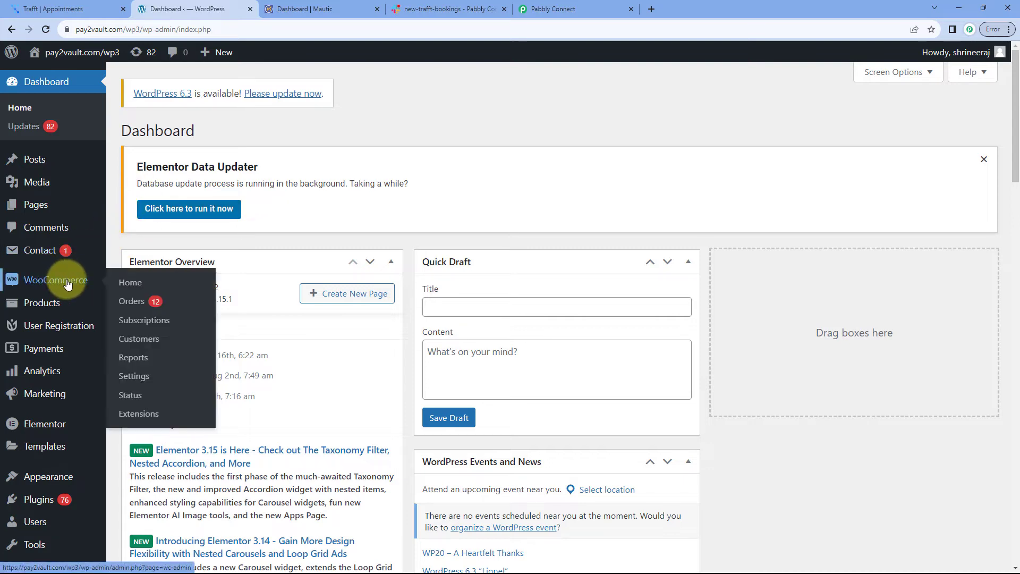
pyautogui.click(132, 377)
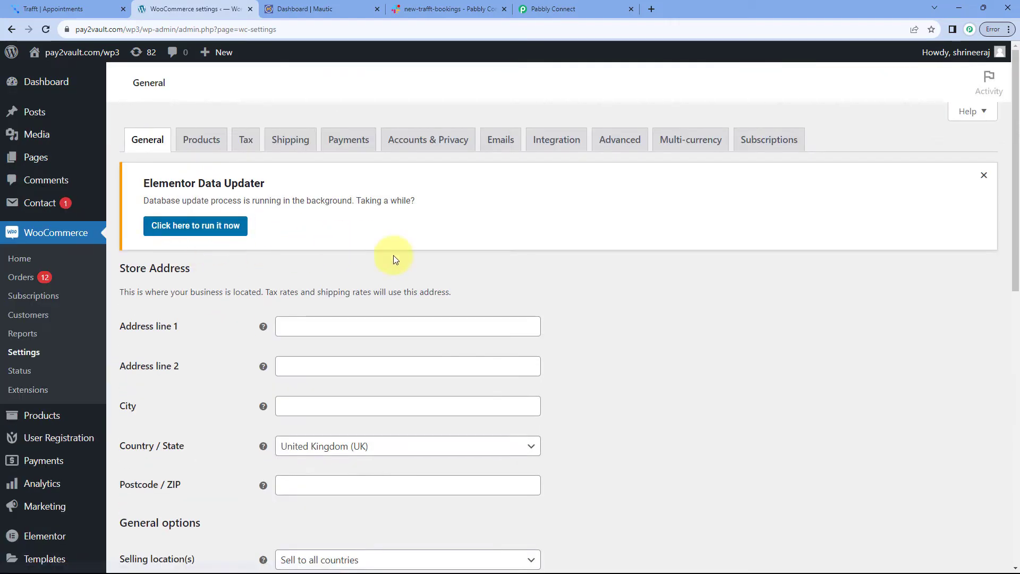
pyautogui.click(615, 147)
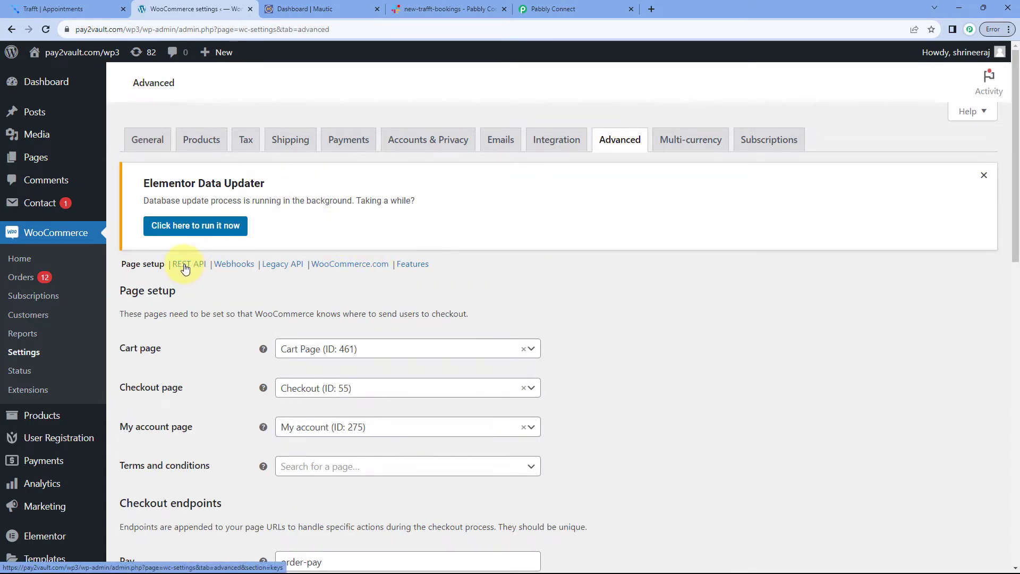
pyautogui.click(185, 265)
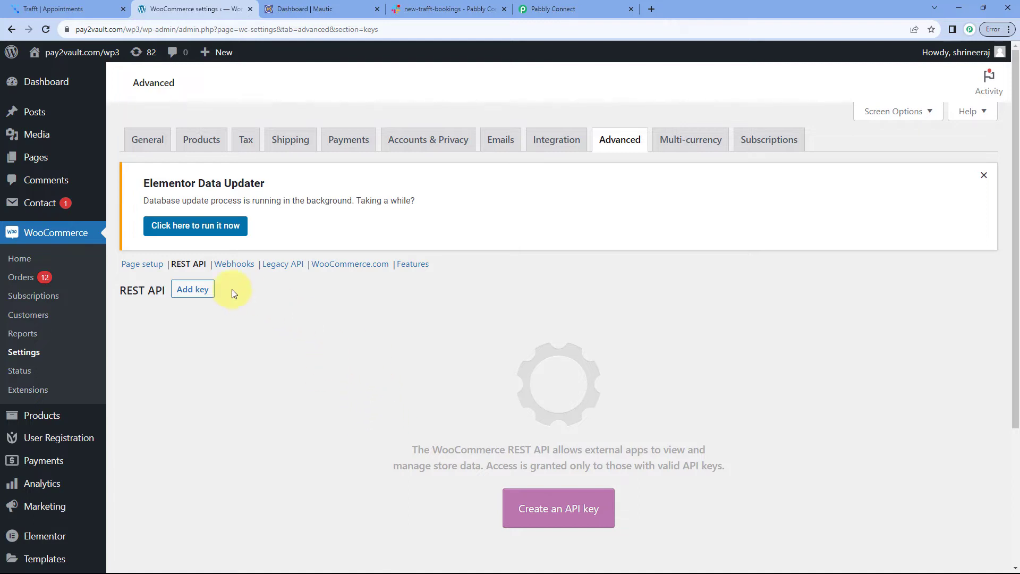
# Generate a WooCommerce REST API key described as Pabbly Connect with Read/Write permissions
pyautogui.click(198, 289)
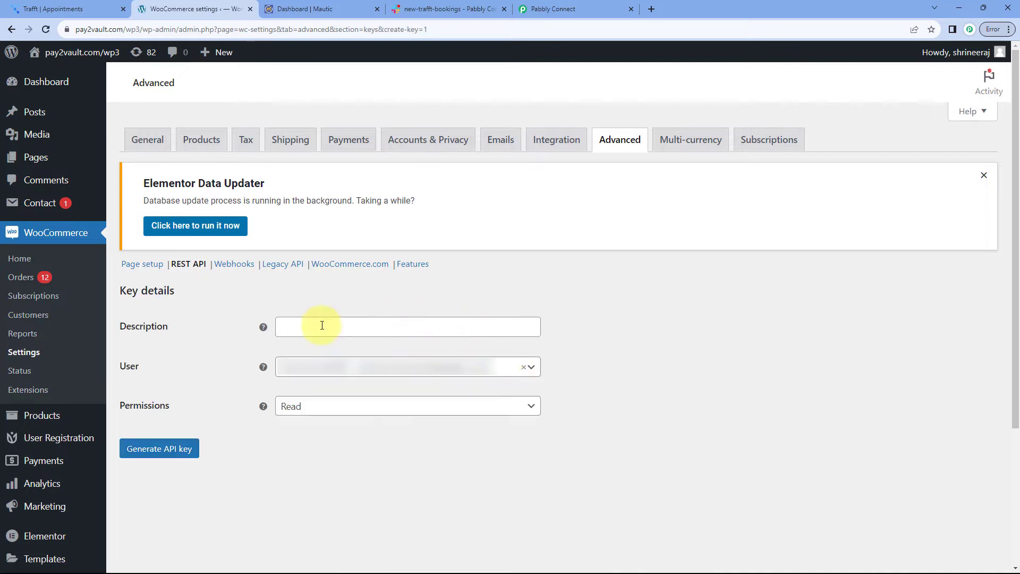
pyautogui.click(302, 325)
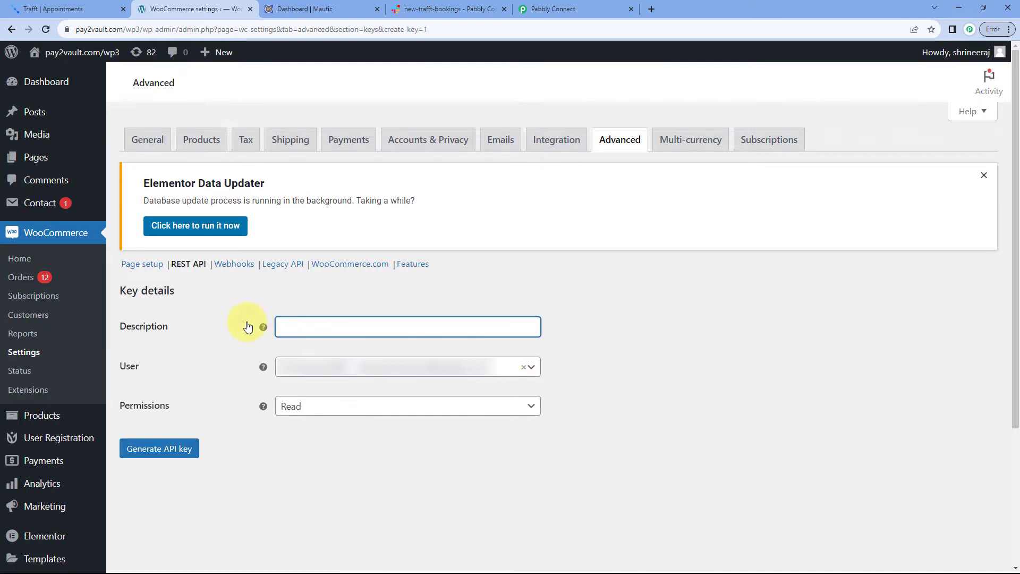
pyautogui.write('pabbly Connect')
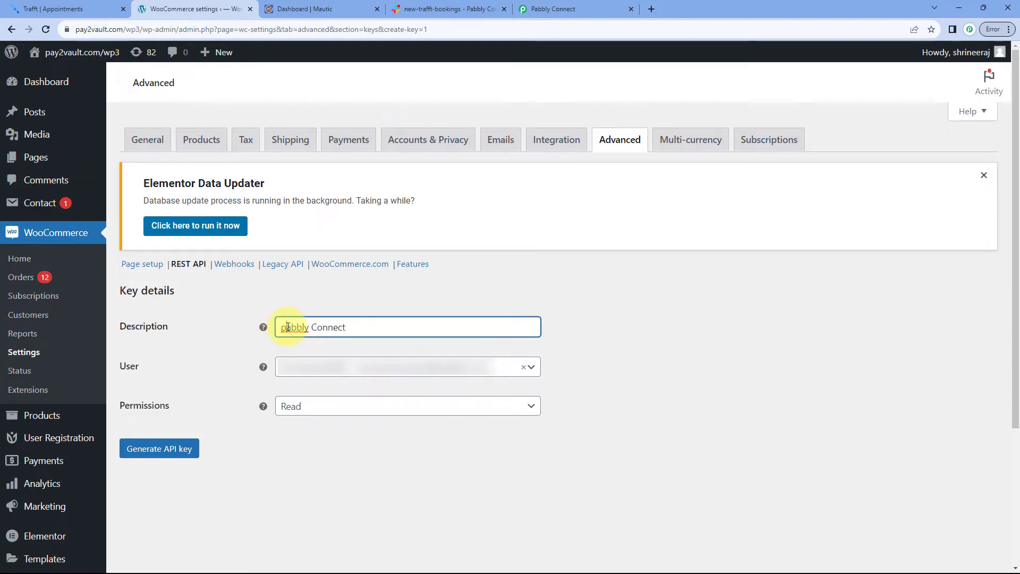
pyautogui.scroll(-1, 240, 364)
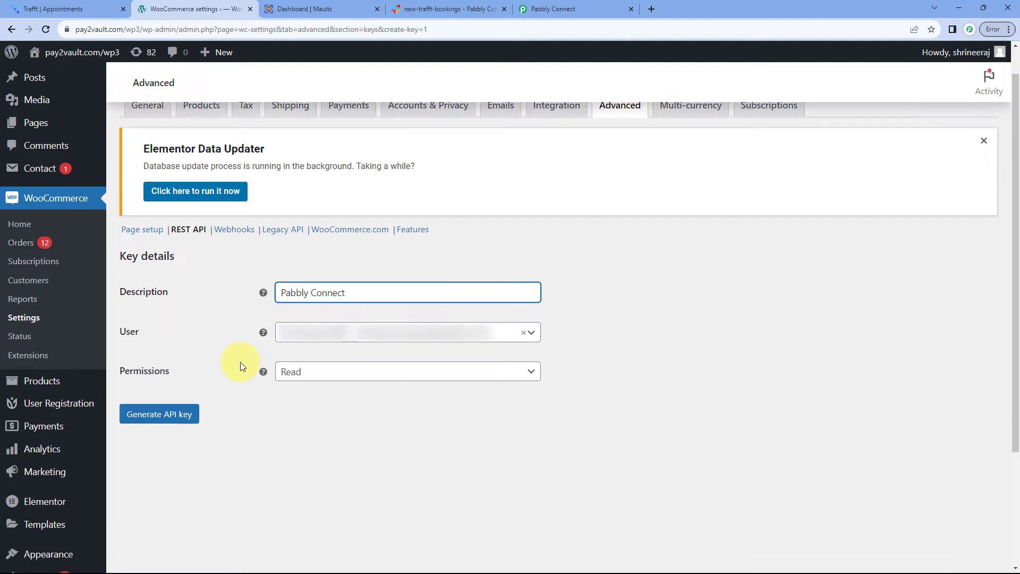
pyautogui.click(301, 354)
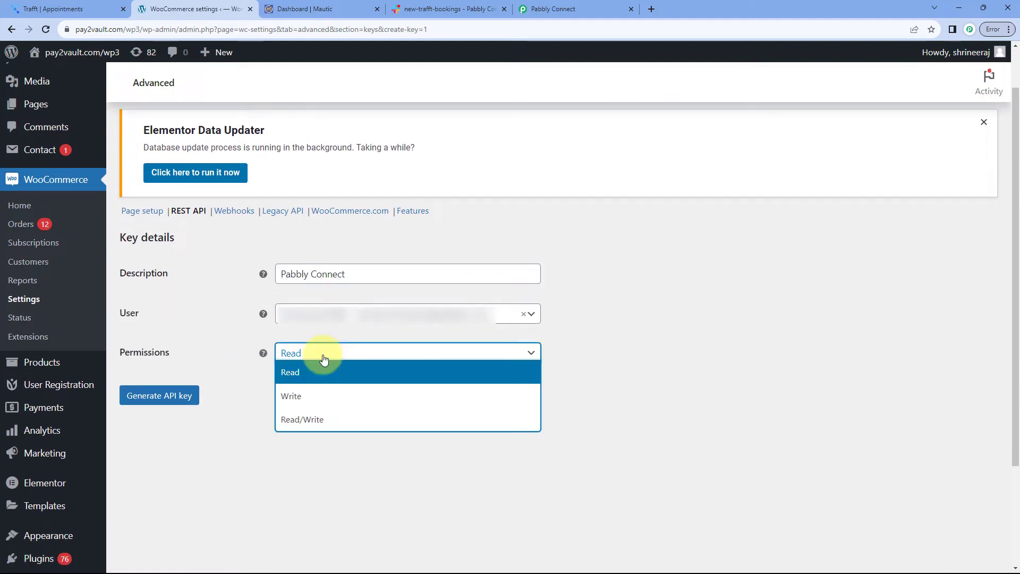
pyautogui.click(311, 422)
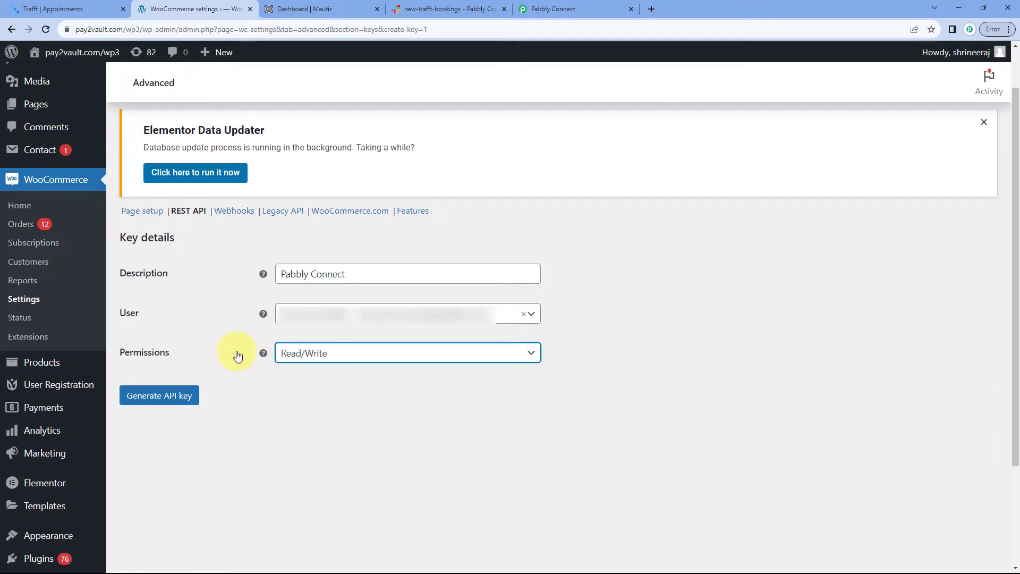
pyautogui.click(162, 397)
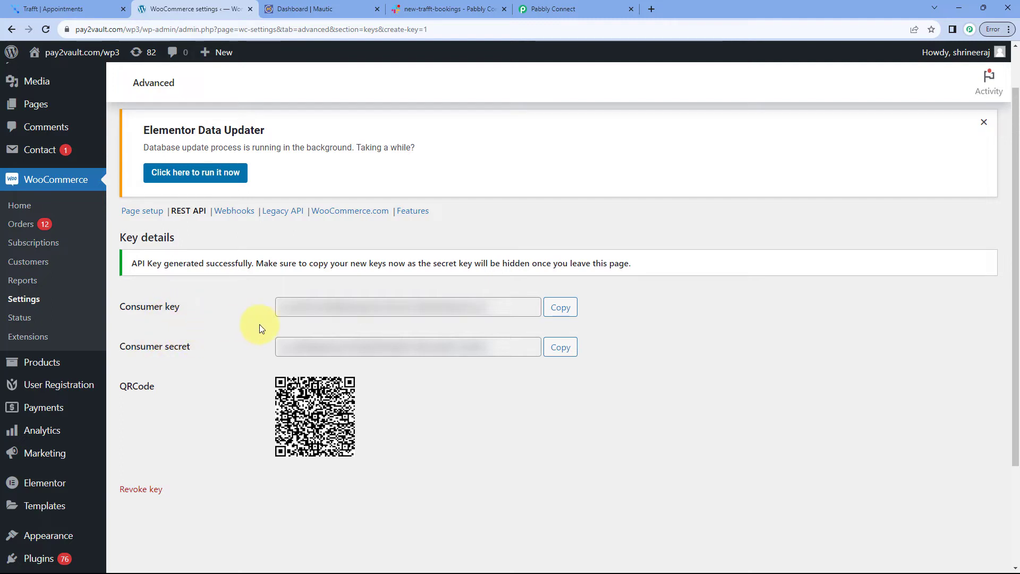
# Copy the new consumer key and consumer secret into Pabbly's WooCommerce connection form
pyautogui.click(560, 308)
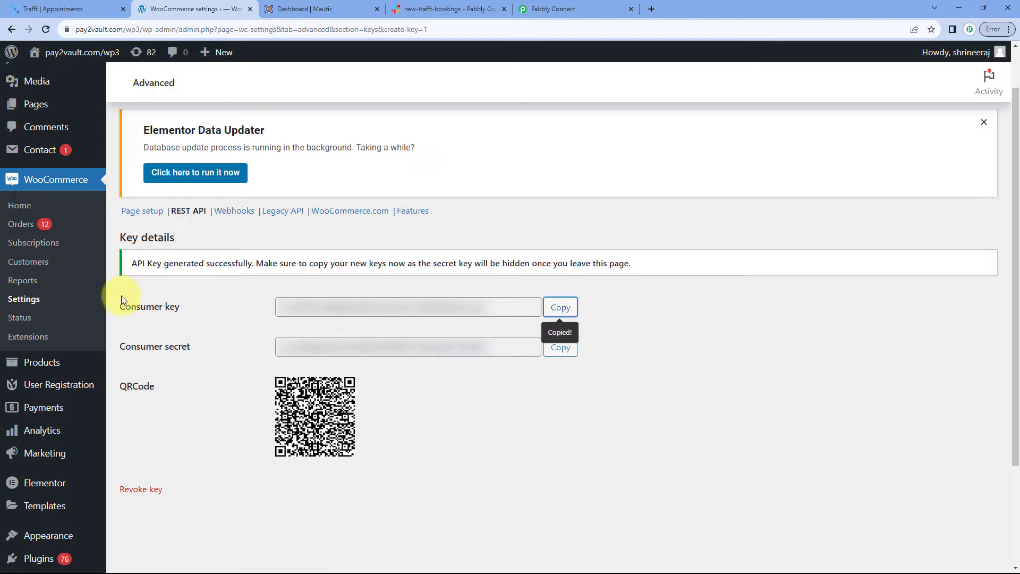
pyautogui.click(552, 9)
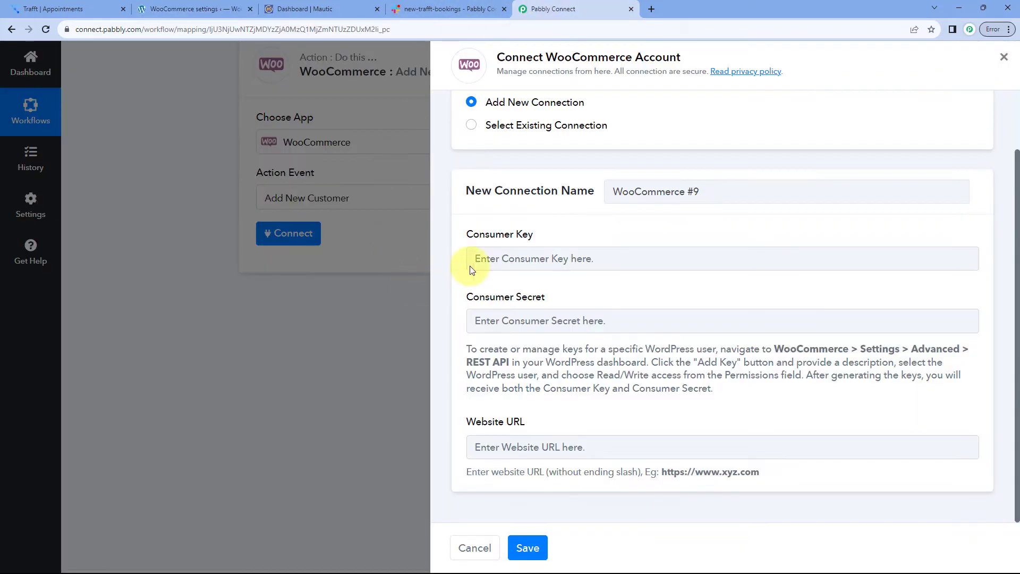
pyautogui.click(503, 258)
pyautogui.rightClick(503, 257)
pyautogui.click(537, 342)
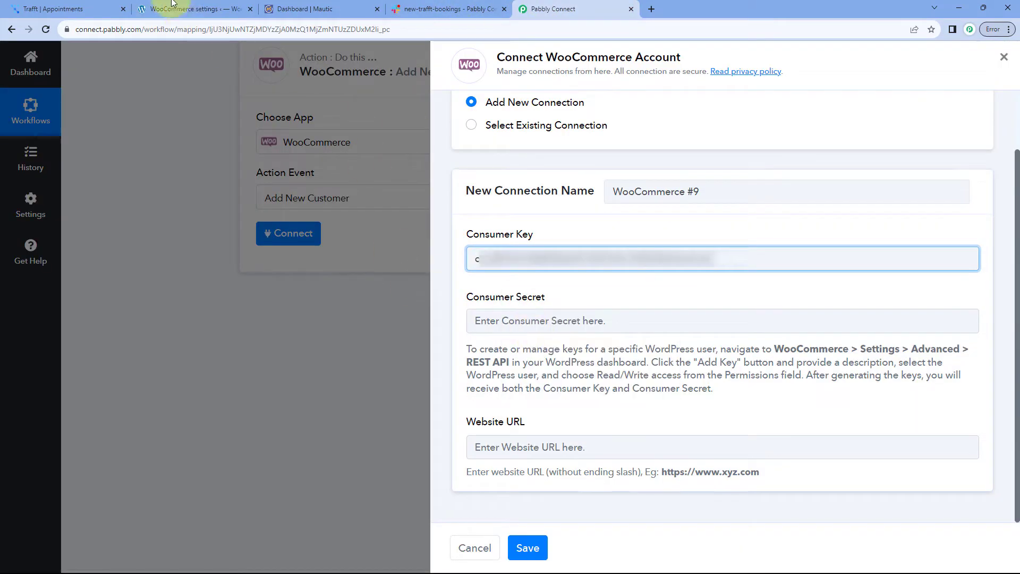
pyautogui.click(151, 6)
pyautogui.click(503, 306)
pyautogui.click(558, 349)
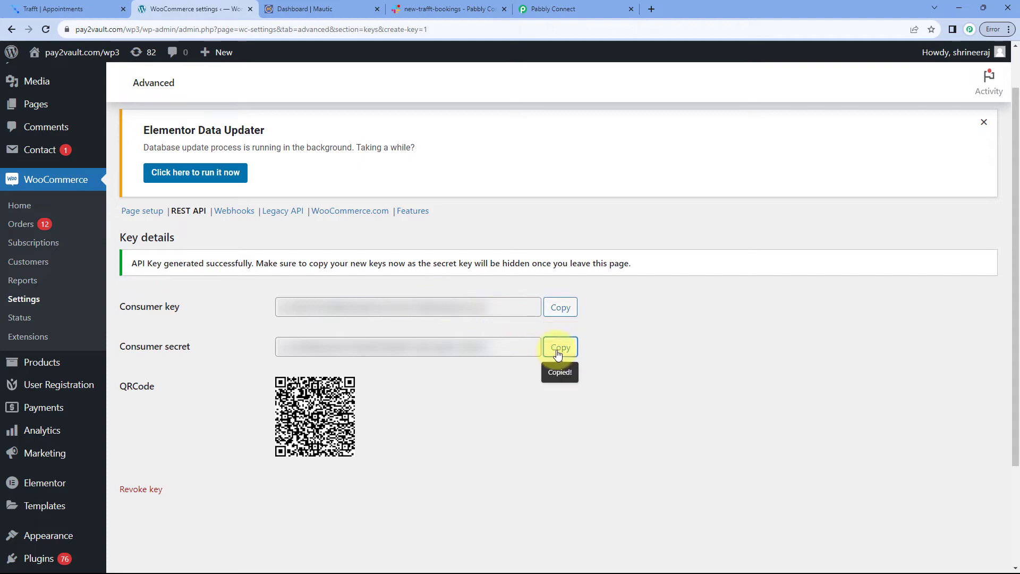
pyautogui.click(553, 9)
pyautogui.click(515, 320)
pyautogui.rightClick(515, 320)
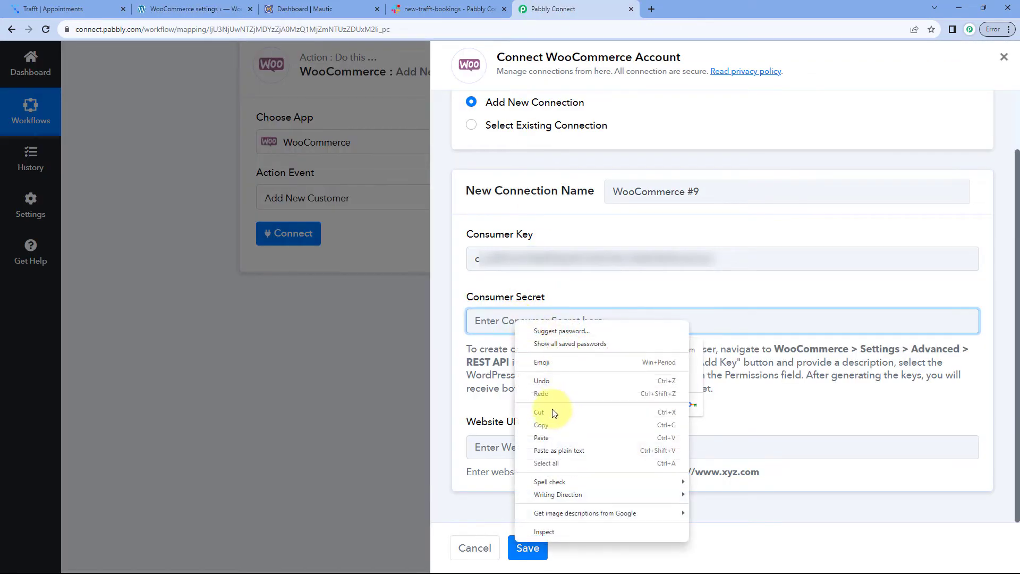
pyautogui.click(548, 432)
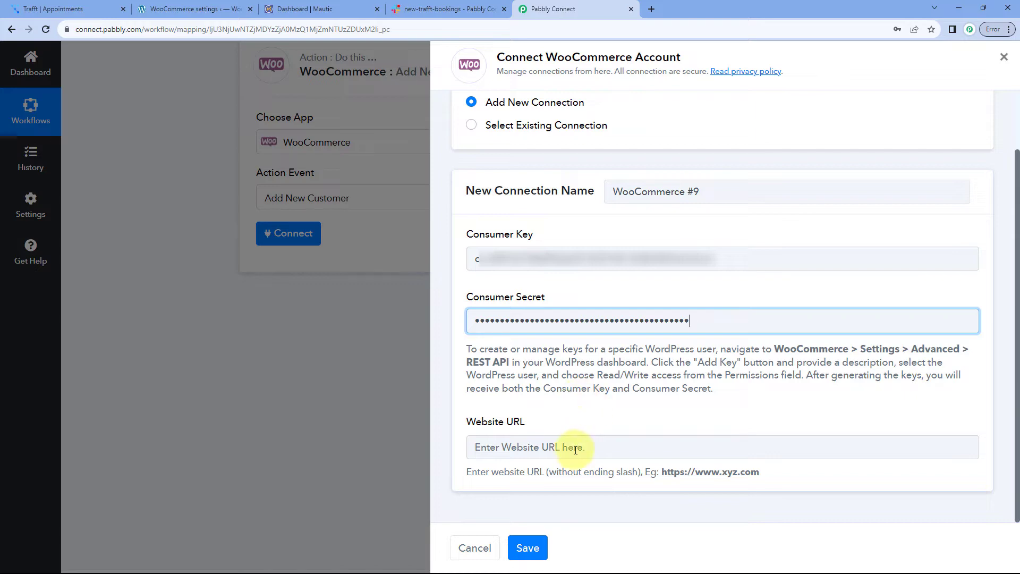
pyautogui.click(223, 6)
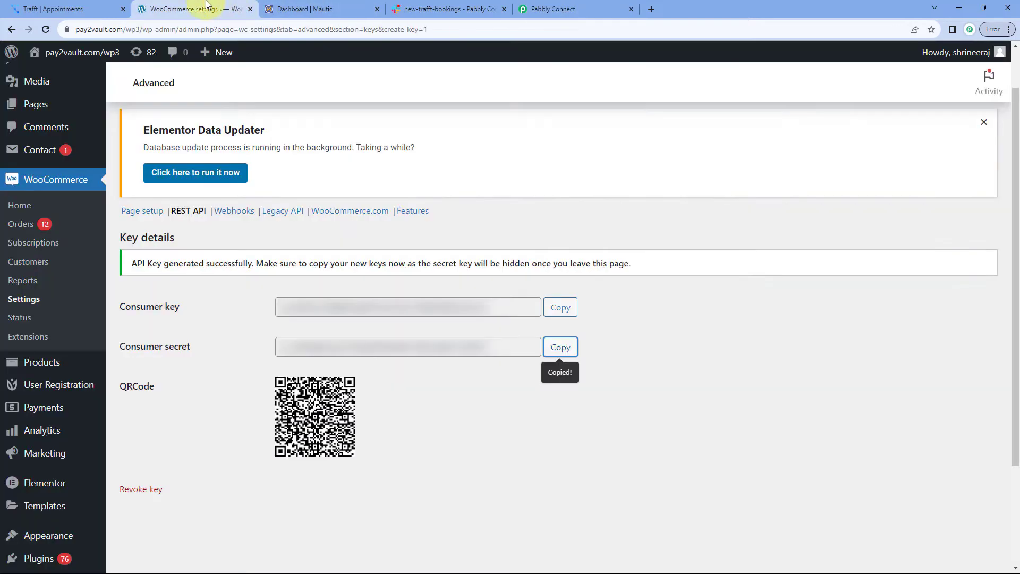
pyautogui.moveTo(140, 29); pyautogui.dragTo(66, 29)
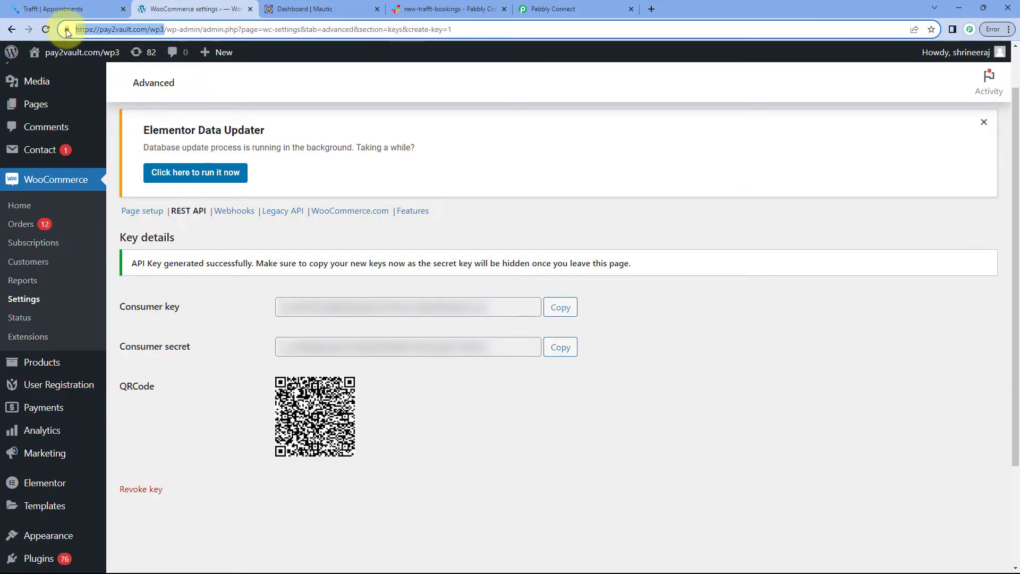
pyautogui.rightClick(114, 28)
pyautogui.click(157, 104)
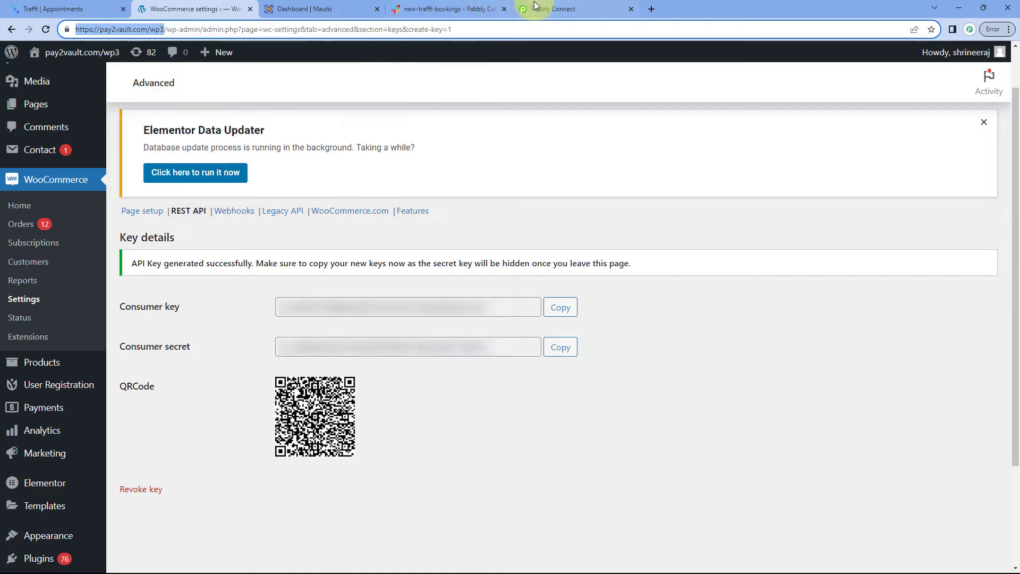
pyautogui.click(552, 8)
pyautogui.click(578, 447)
pyautogui.hotkey('ctrl', 'v')
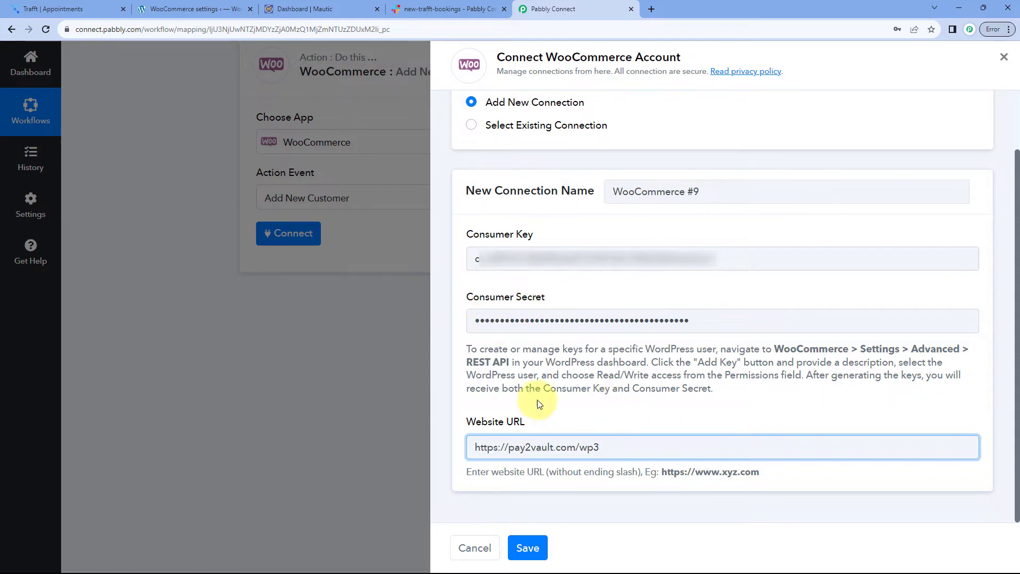
pyautogui.click(530, 549)
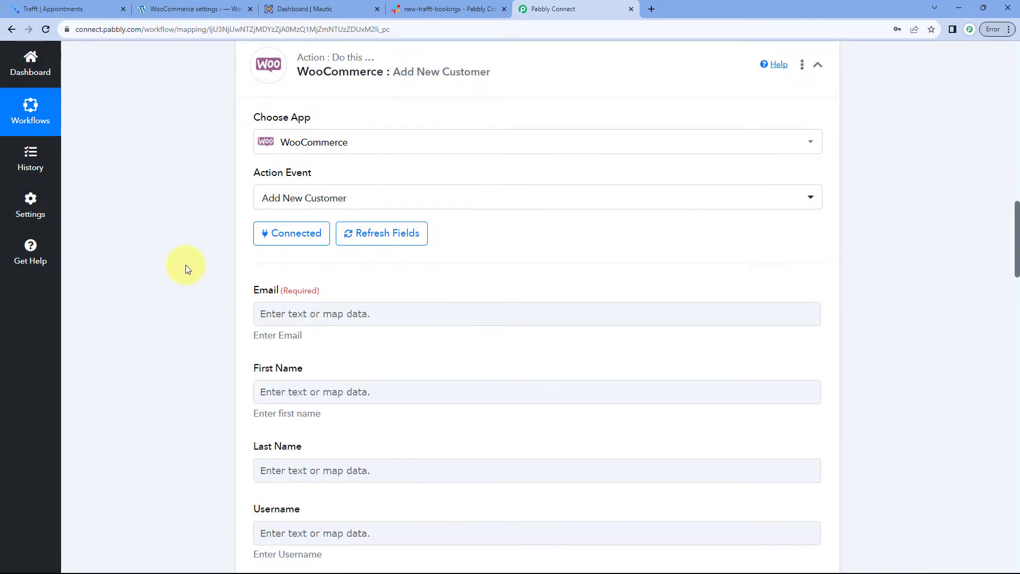
pyautogui.scroll(-2, 186, 264)
pyautogui.scroll(-1, 185, 265)
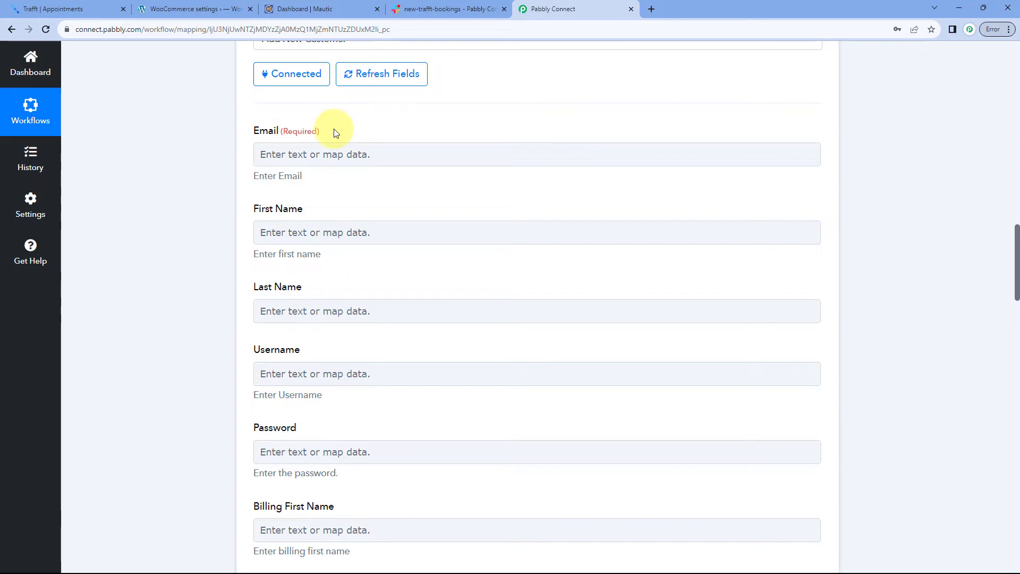
pyautogui.scroll(9, 523, 223)
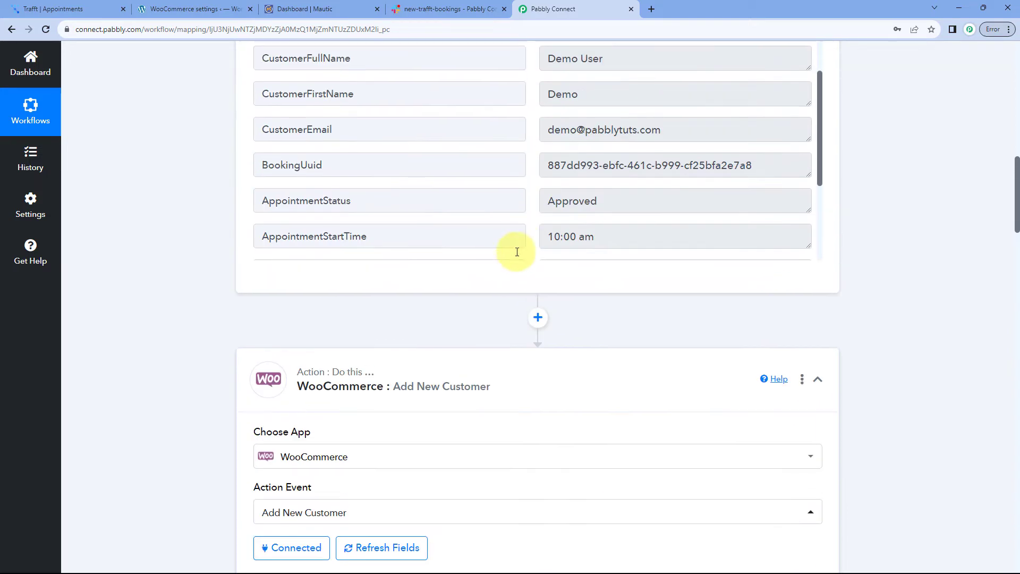
pyautogui.scroll(1, 514, 309)
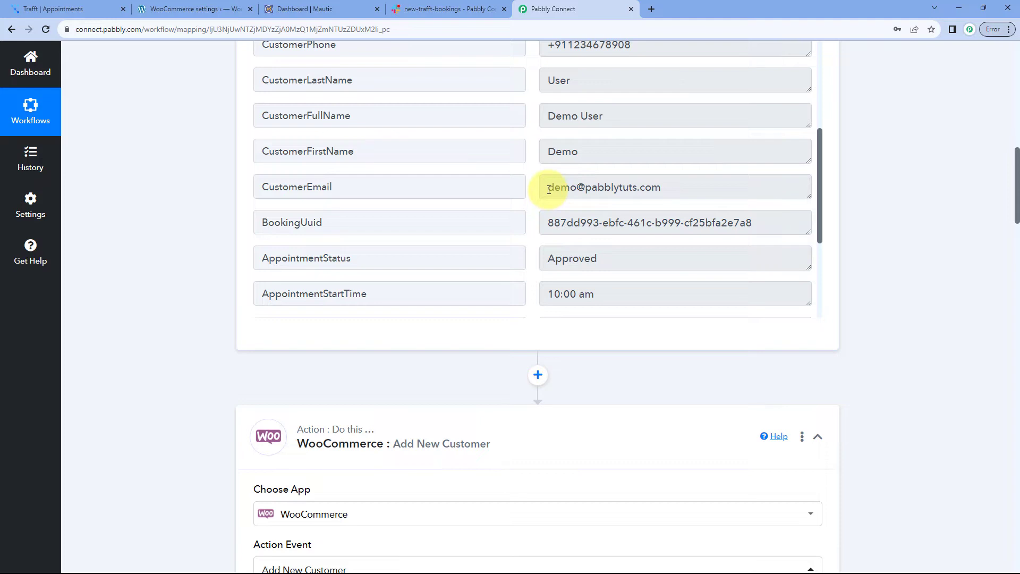
pyautogui.moveTo(547, 188); pyautogui.dragTo(678, 186)
pyautogui.click(686, 192)
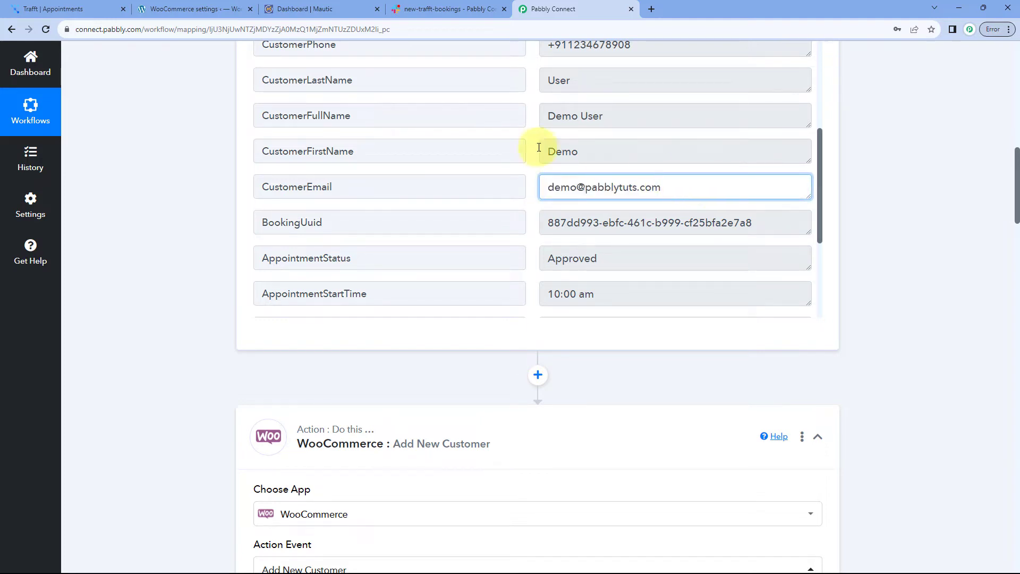
pyautogui.moveTo(548, 186); pyautogui.dragTo(685, 186)
pyautogui.click(527, 190)
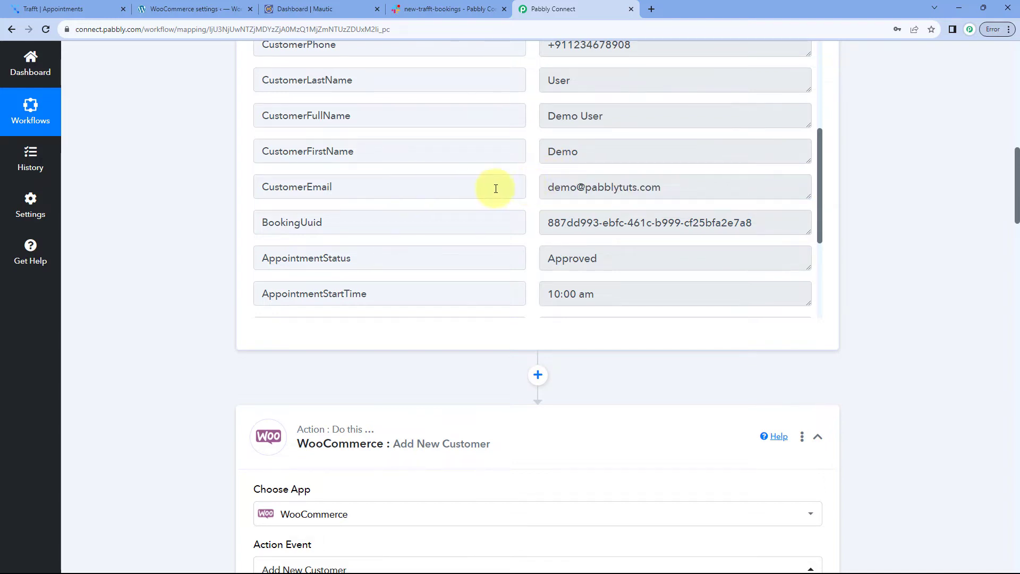
pyautogui.scroll(-9, 186, 198)
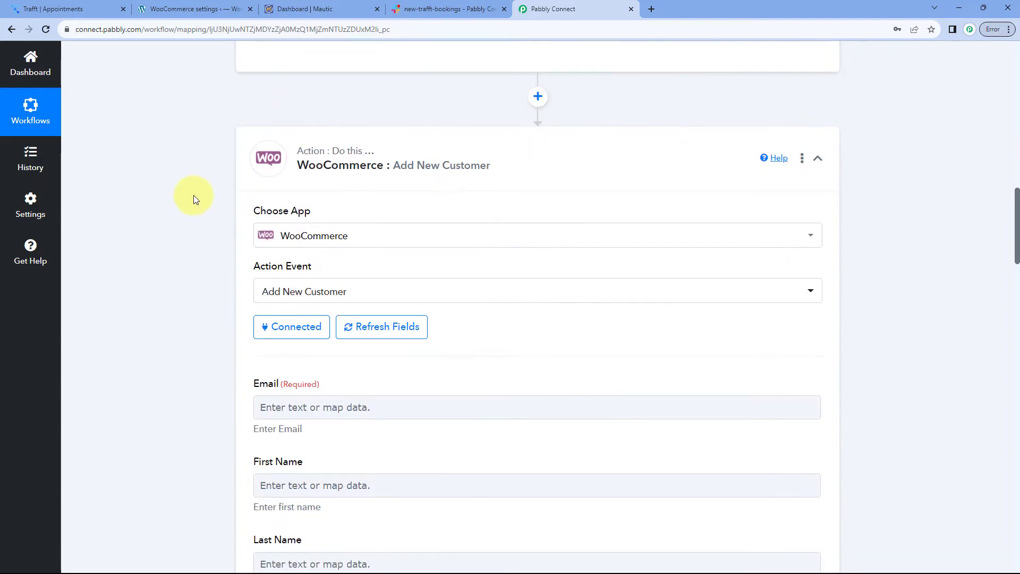
pyautogui.scroll(-1, 223, 203)
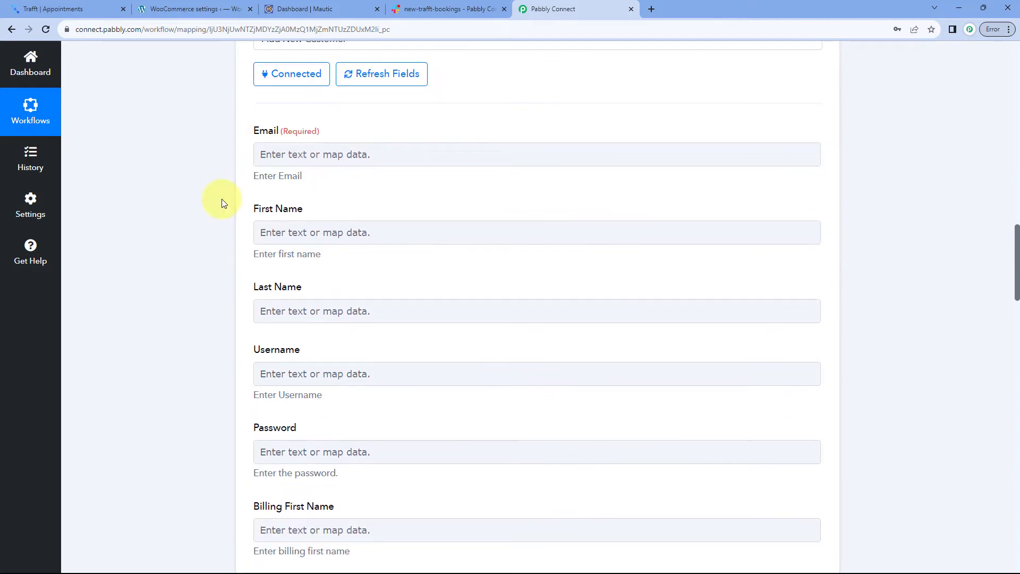
# Map the Trafft trigger's CustomerEmail into the WooCommerce Email field
pyautogui.click(284, 155)
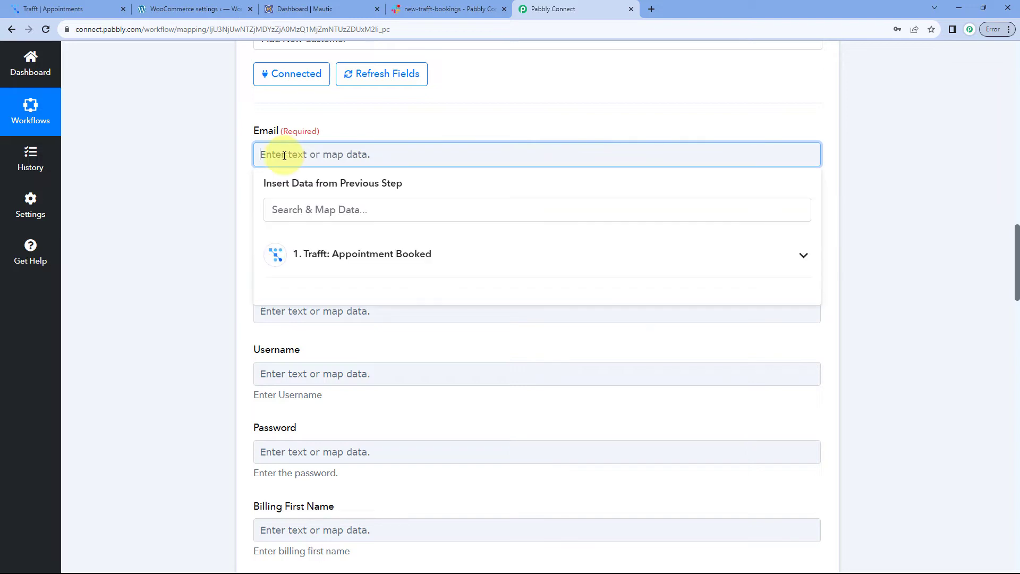
pyautogui.click(436, 258)
pyautogui.scroll(-2, 221, 236)
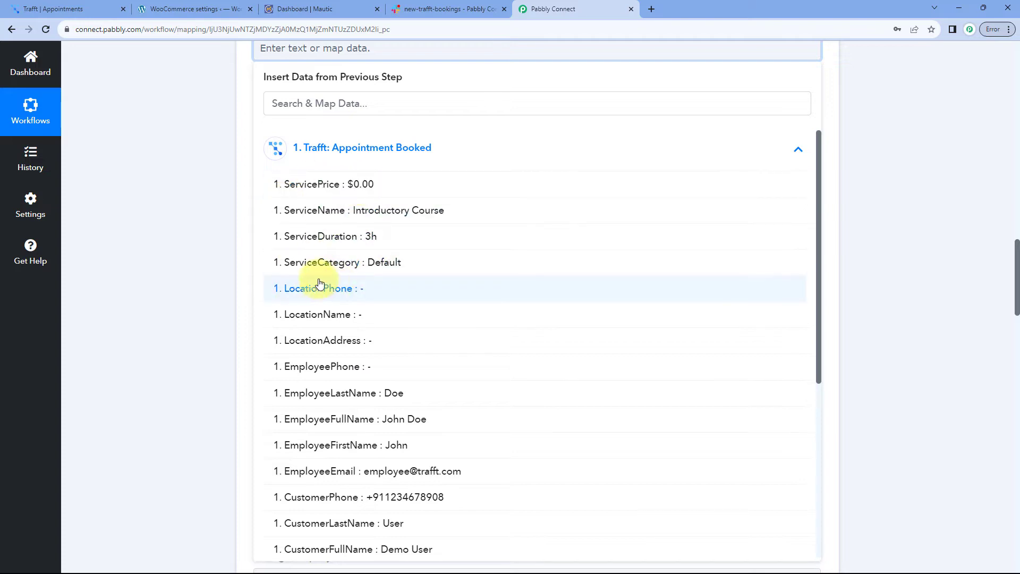
pyautogui.scroll(-4, 358, 337)
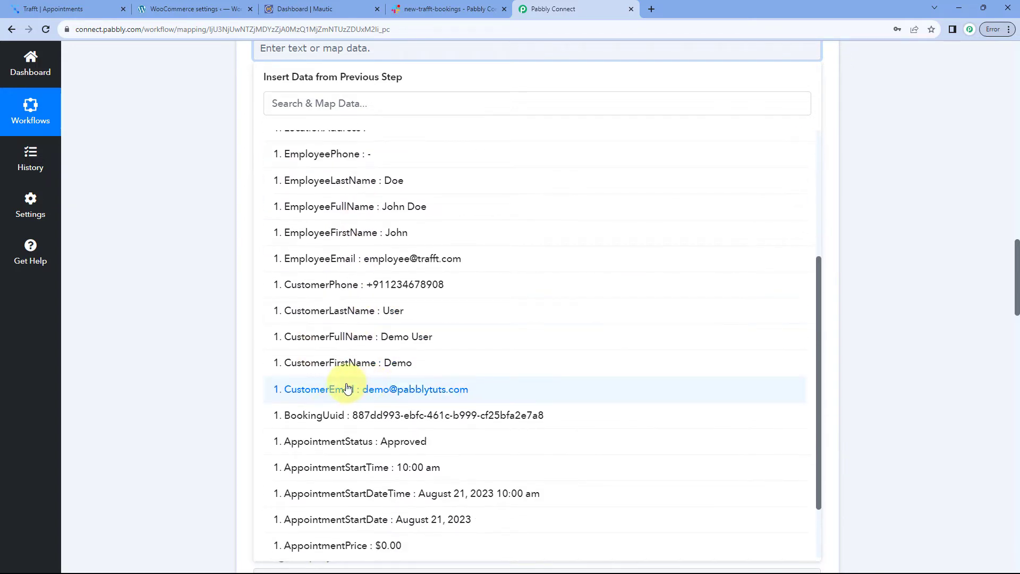
pyautogui.click(348, 390)
pyautogui.click(204, 169)
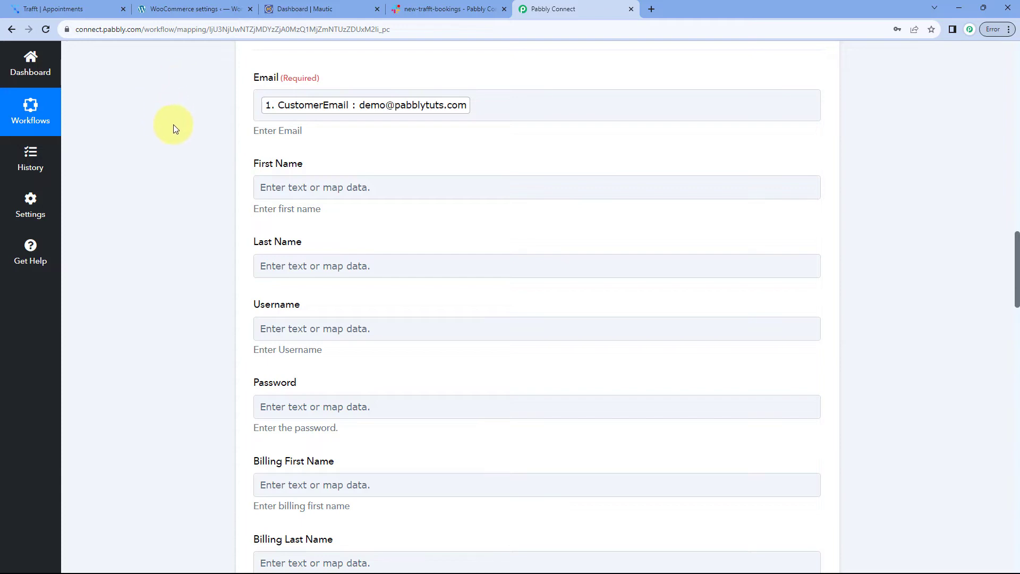
pyautogui.scroll(4, 229, 178)
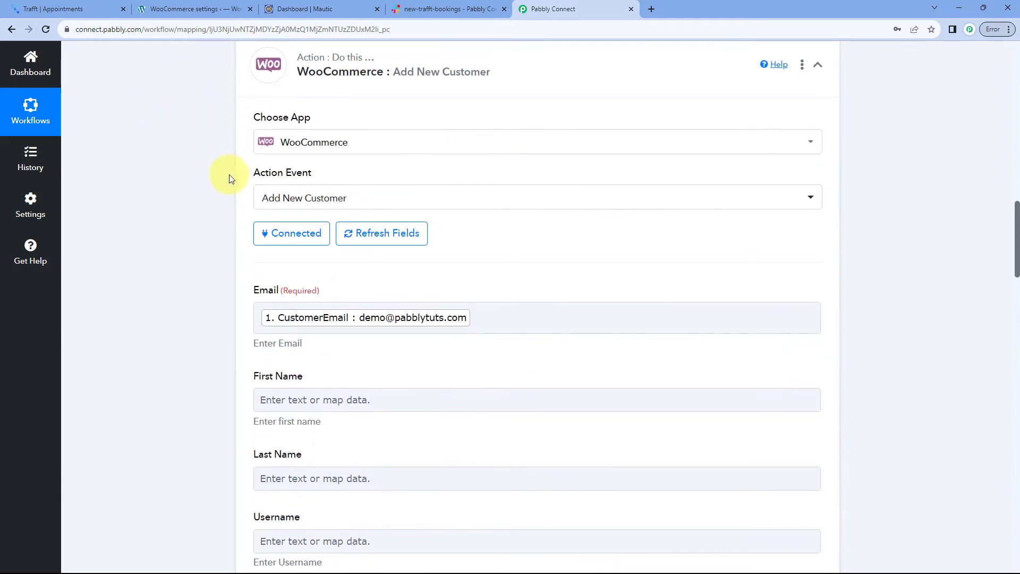
pyautogui.scroll(8, 223, 183)
pyautogui.click(61, 9)
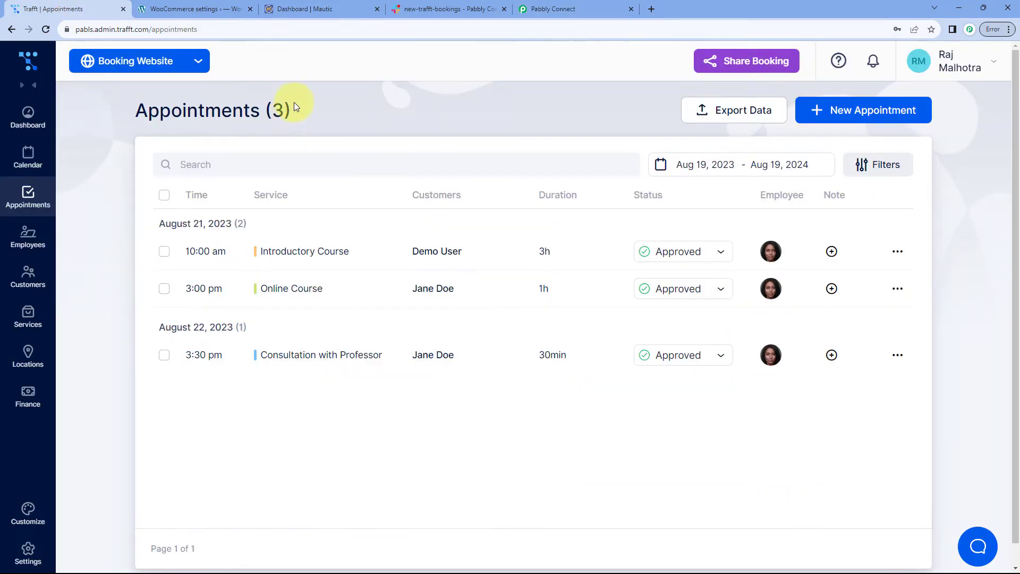
pyautogui.click(569, 8)
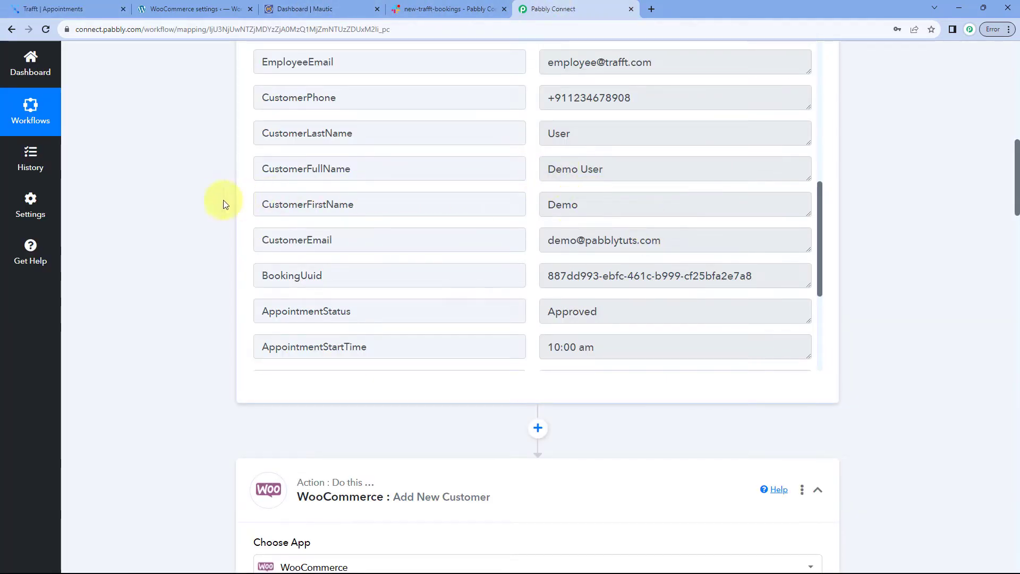
pyautogui.scroll(-10, 209, 203)
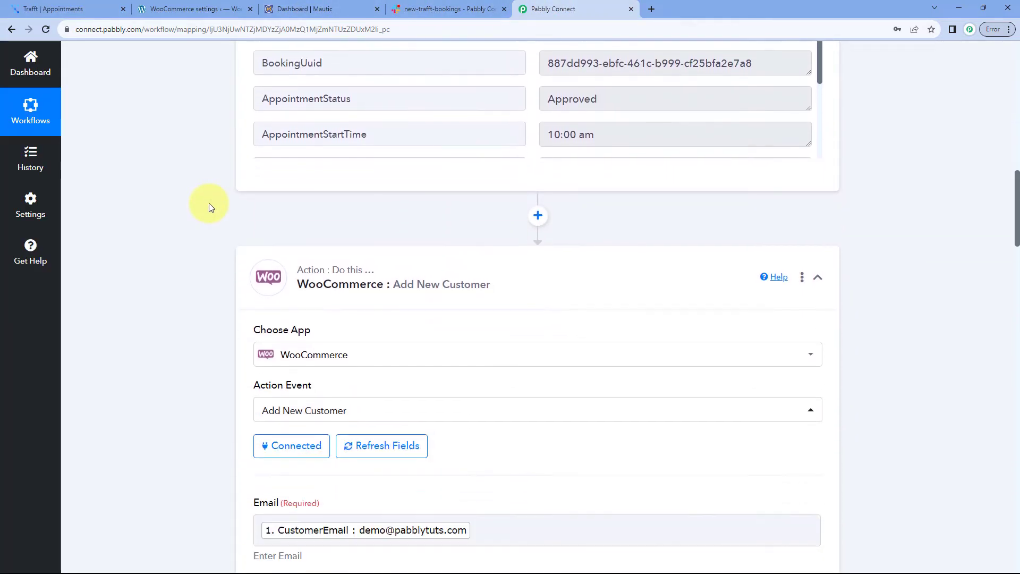
pyautogui.scroll(-2, 208, 206)
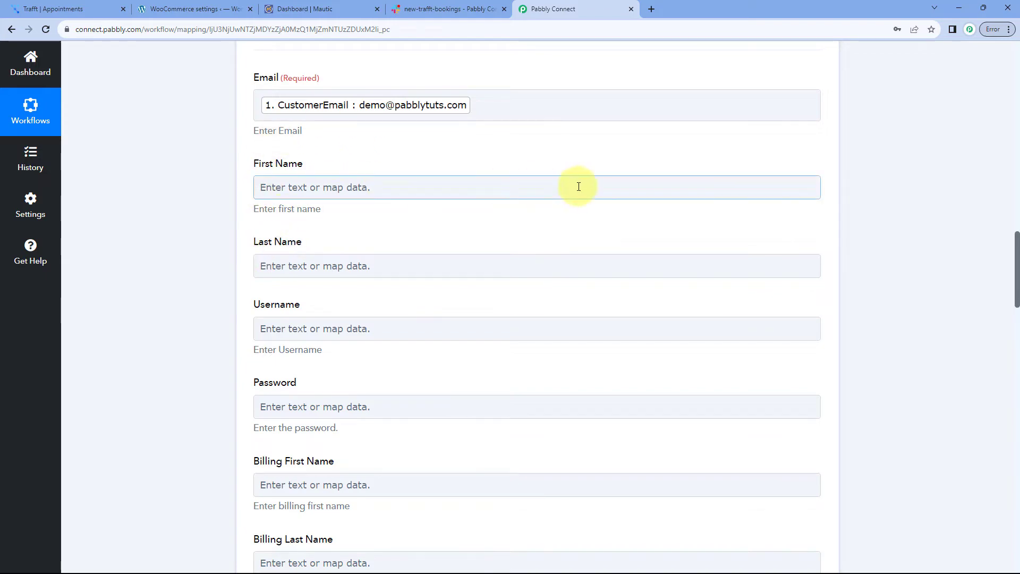
pyautogui.scroll(10, 578, 187)
pyautogui.scroll(3, 600, 215)
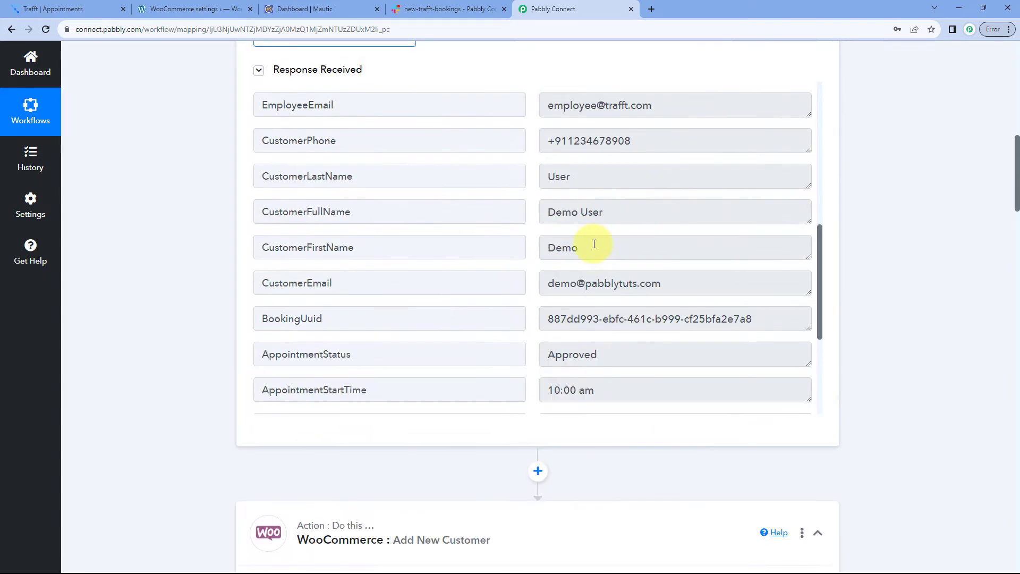
pyautogui.moveTo(591, 258); pyautogui.dragTo(524, 253)
pyautogui.moveTo(581, 187); pyautogui.dragTo(521, 191)
pyautogui.click(534, 203)
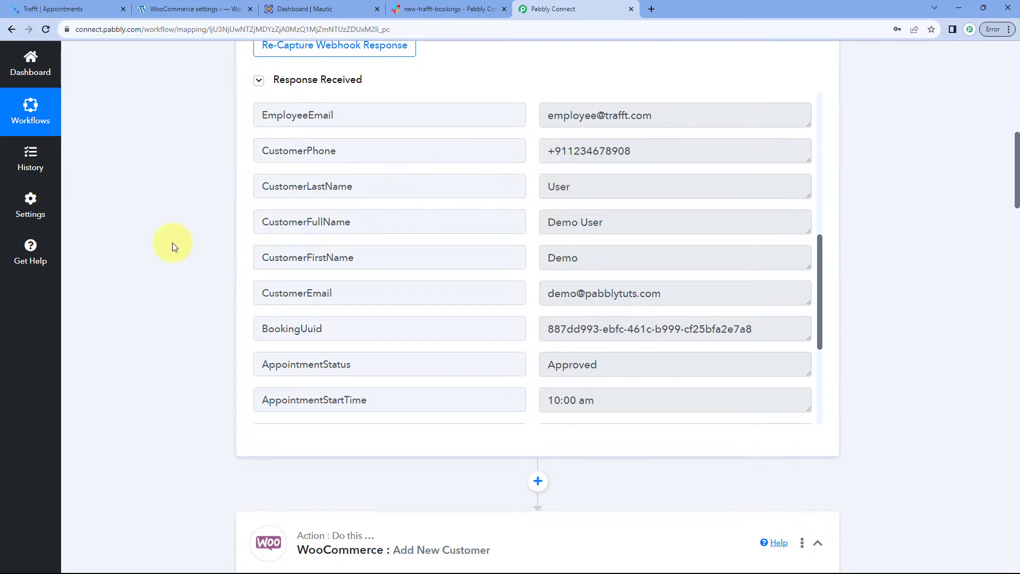
pyautogui.scroll(-10, 190, 228)
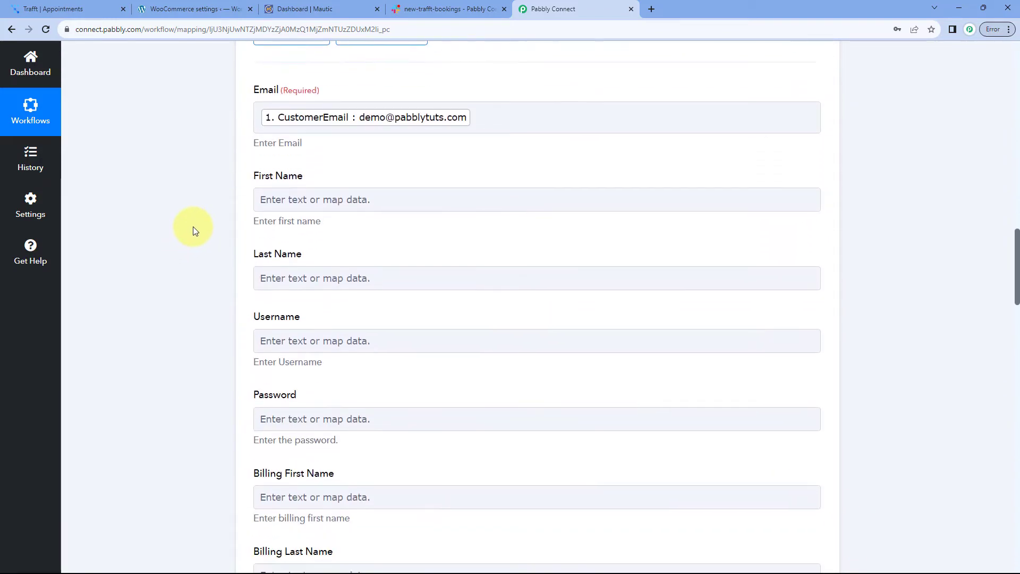
pyautogui.scroll(-1, 193, 229)
# Map CustomerFirstName to First Name and CustomerLastName to Last Name
pyautogui.click(299, 135)
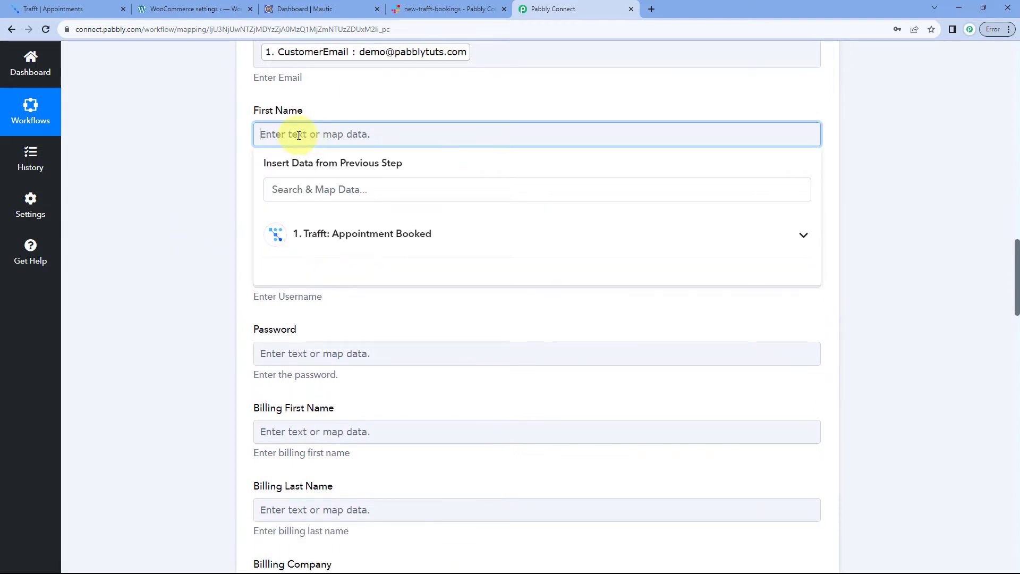
pyautogui.click(341, 234)
pyautogui.scroll(-6, 371, 292)
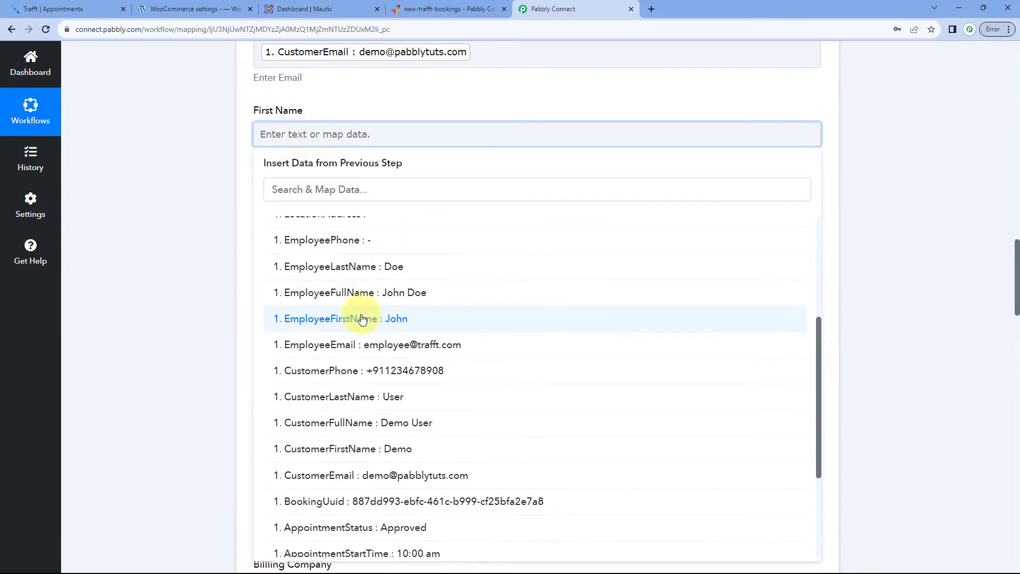
pyautogui.scroll(-1, 363, 317)
pyautogui.click(366, 394)
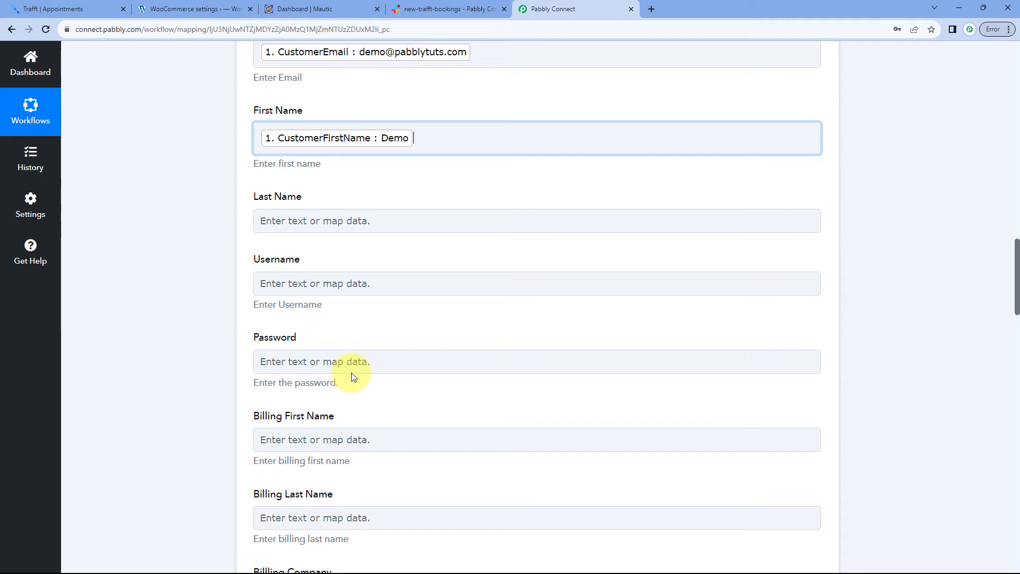
pyautogui.click(221, 192)
pyautogui.click(306, 215)
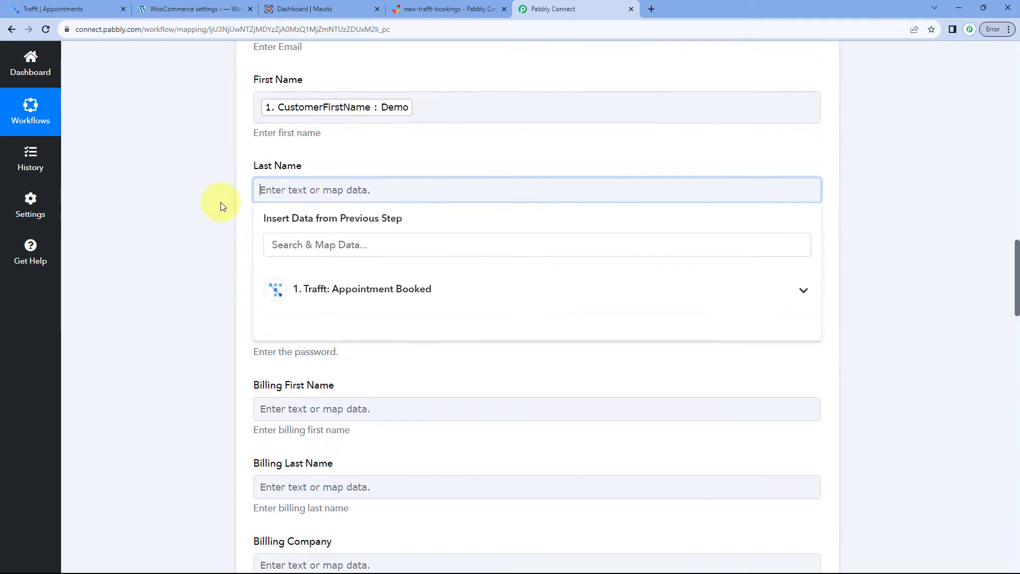
pyautogui.click(337, 162)
pyautogui.scroll(-3, 353, 266)
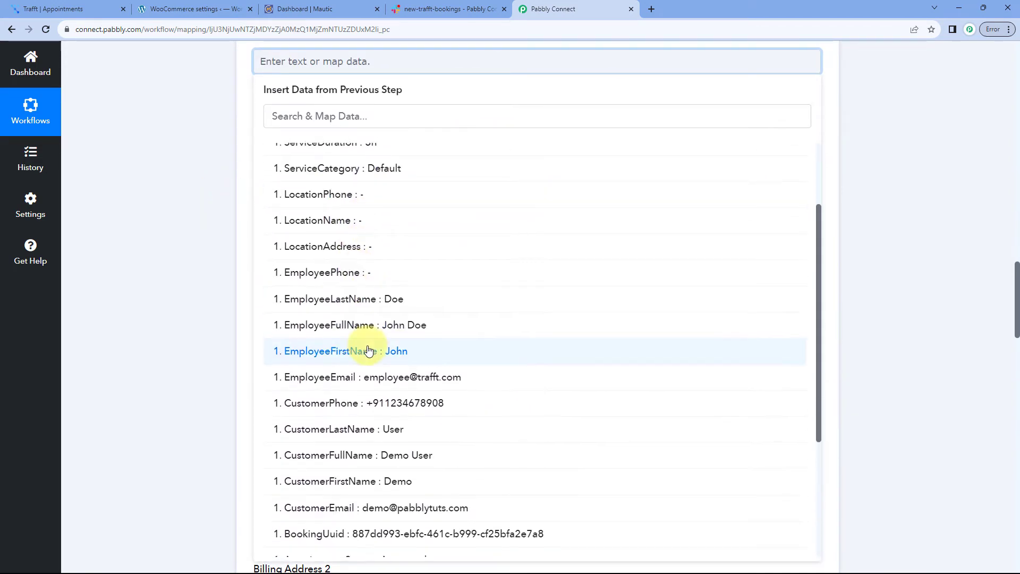
pyautogui.scroll(-2, 368, 350)
pyautogui.click(369, 325)
pyautogui.click(226, 138)
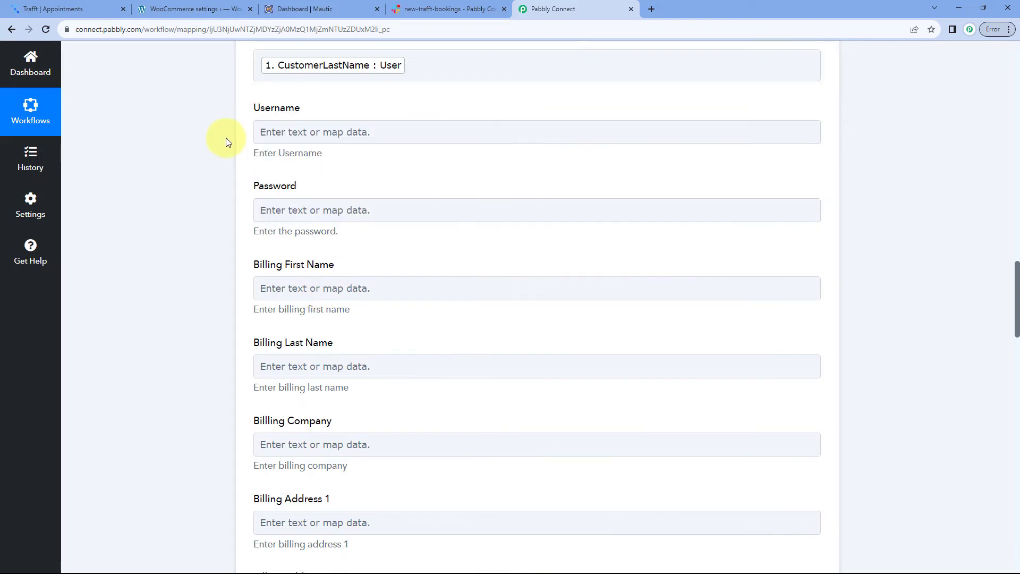
# Map the Trafft CustomerFullName into the Username field
pyautogui.click(266, 132)
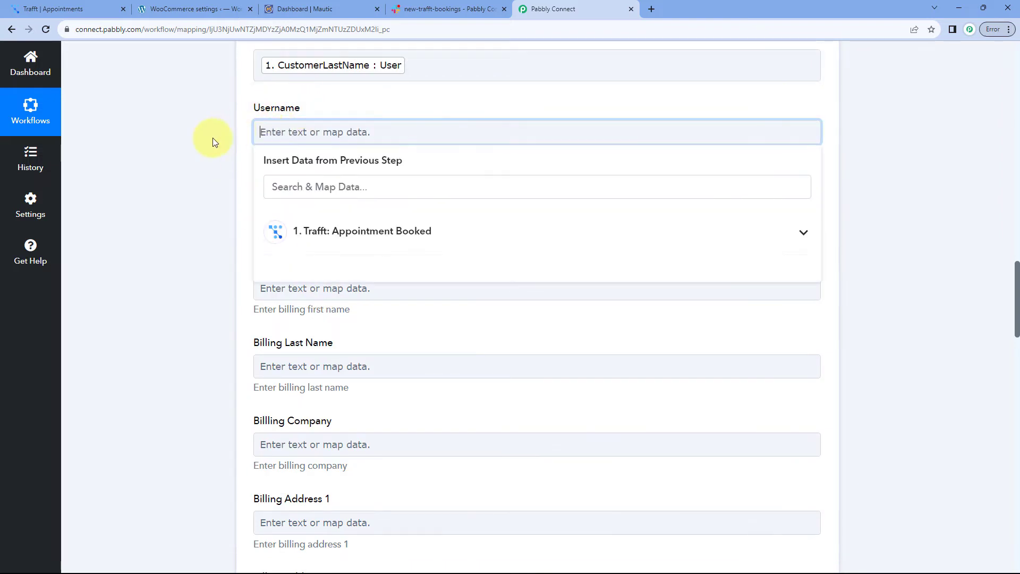
pyautogui.scroll(-1, 340, 177)
pyautogui.click(340, 178)
pyautogui.scroll(-3, 269, 264)
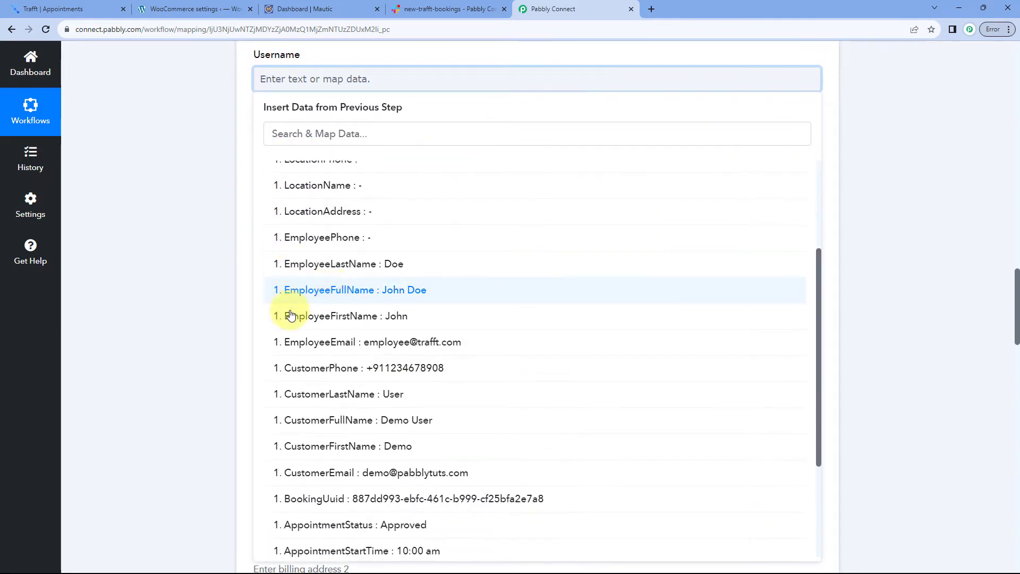
pyautogui.click(355, 428)
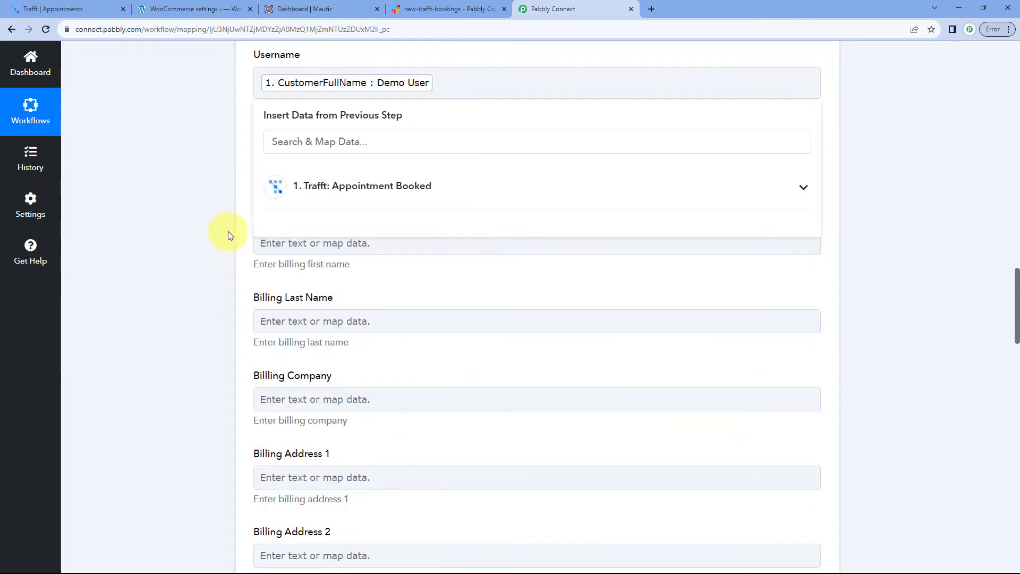
pyautogui.click(226, 231)
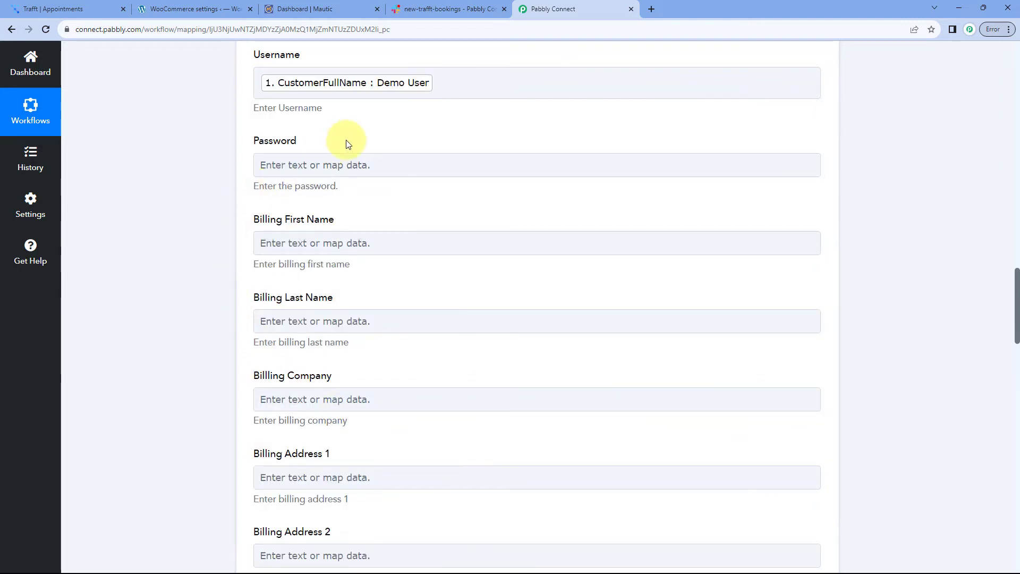
pyautogui.scroll(-1, 360, 160)
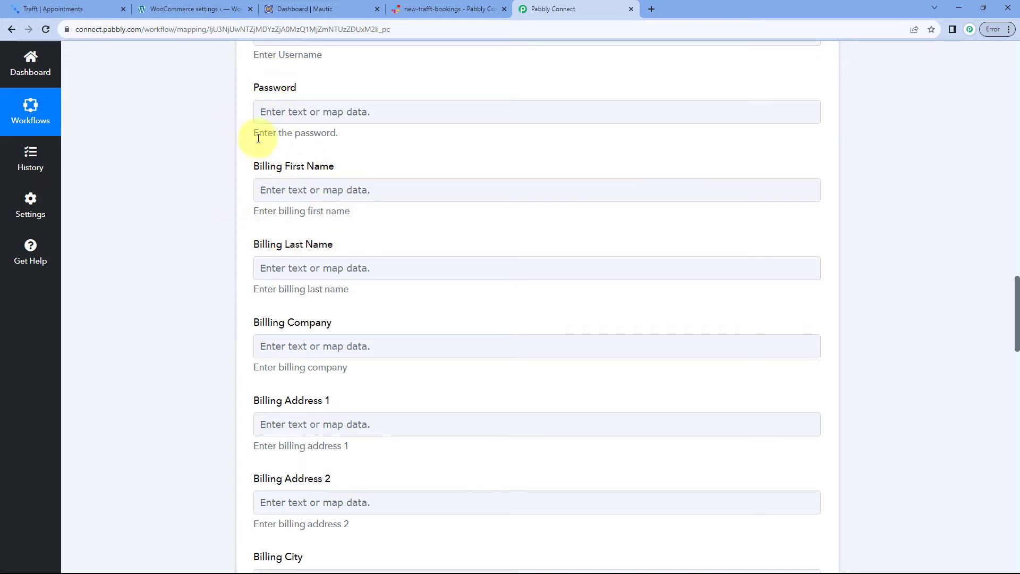
# Map the Trafft CustomerEmail into the Billing Email field
pyautogui.scroll(-2, 253, 160)
pyautogui.scroll(-3, 259, 212)
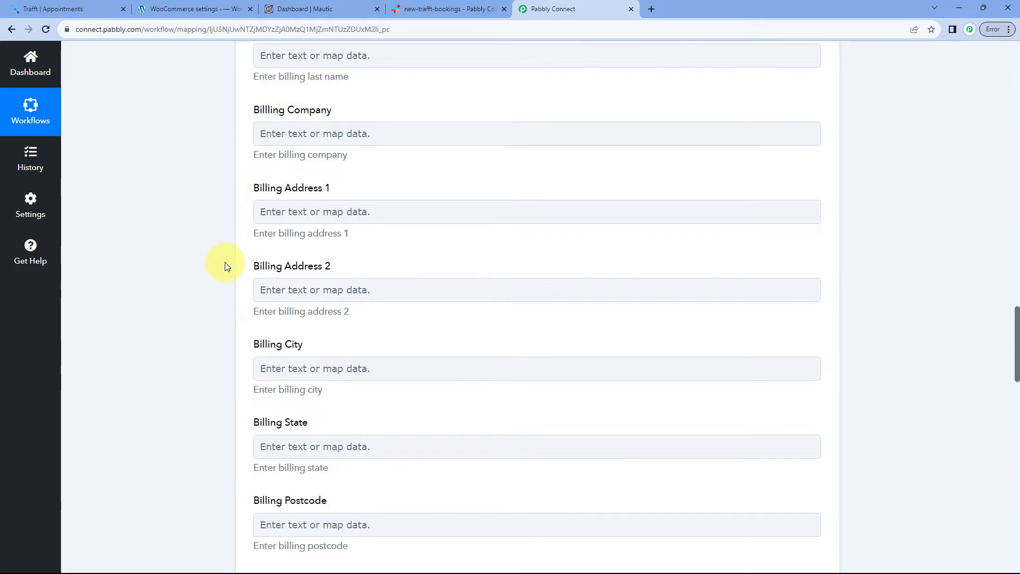
pyautogui.scroll(-5, 225, 263)
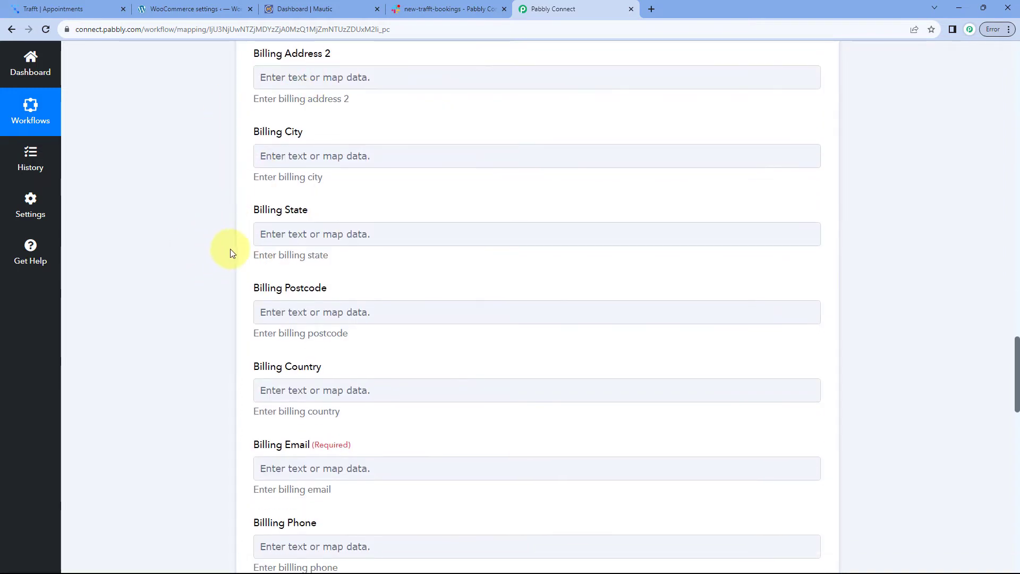
pyautogui.scroll(-5, 230, 249)
pyautogui.scroll(-1, 221, 223)
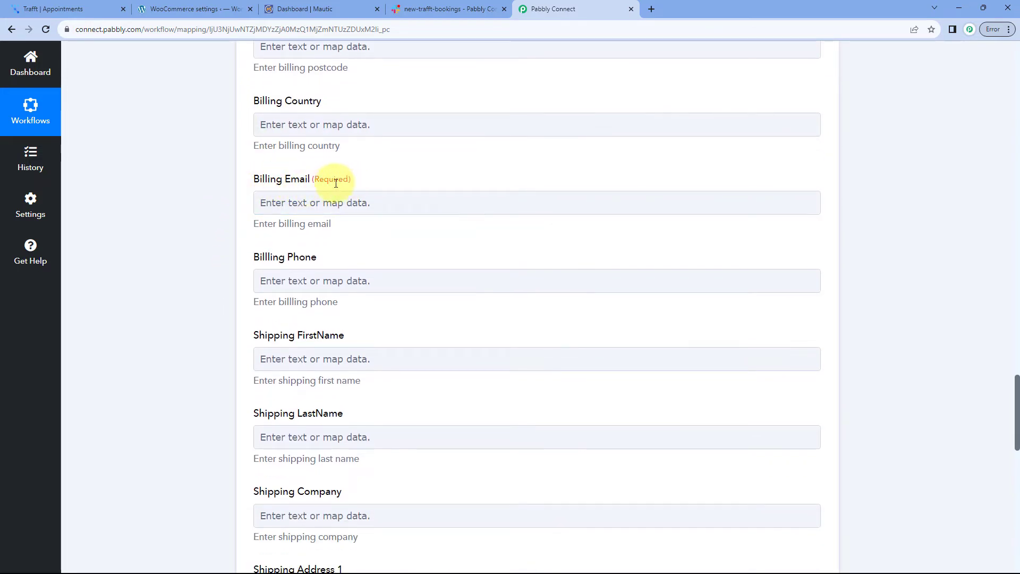
pyautogui.click(290, 209)
pyautogui.scroll(-3, 209, 212)
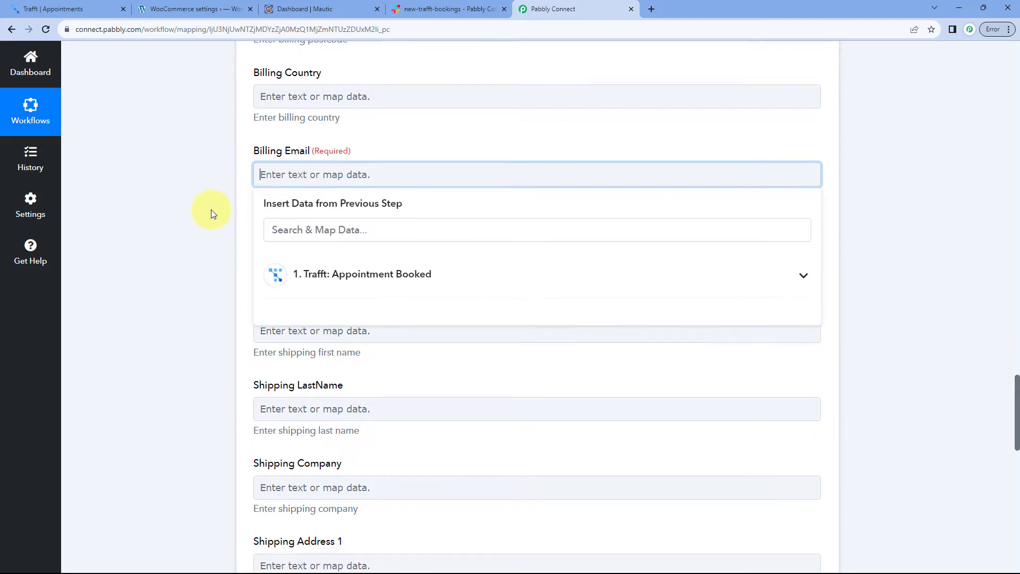
pyautogui.click(341, 207)
pyautogui.scroll(-5, 361, 313)
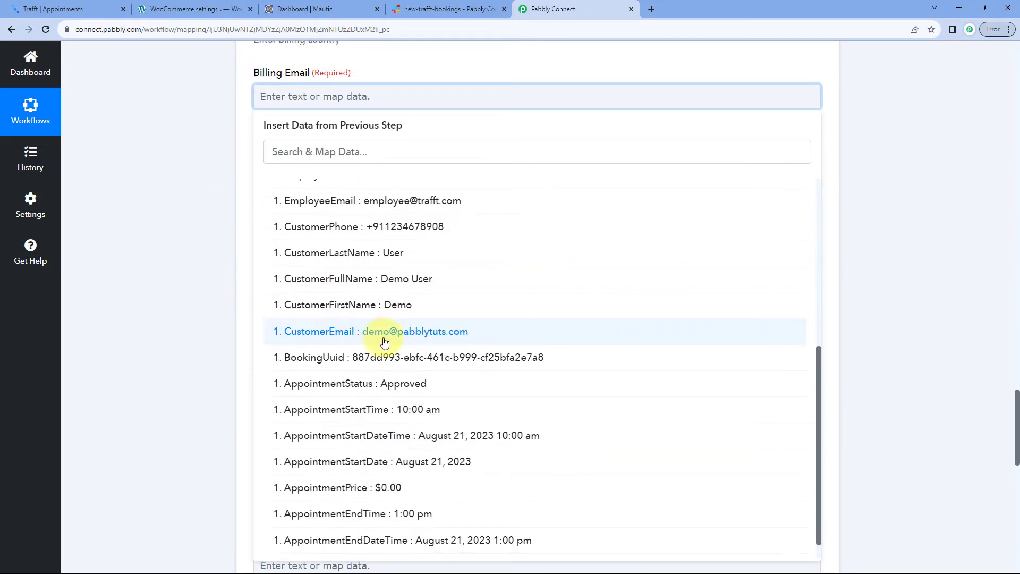
pyautogui.click(359, 334)
pyautogui.click(223, 199)
# Map the Trafft CustomerPhone into the Billing Phone field
pyautogui.click(269, 180)
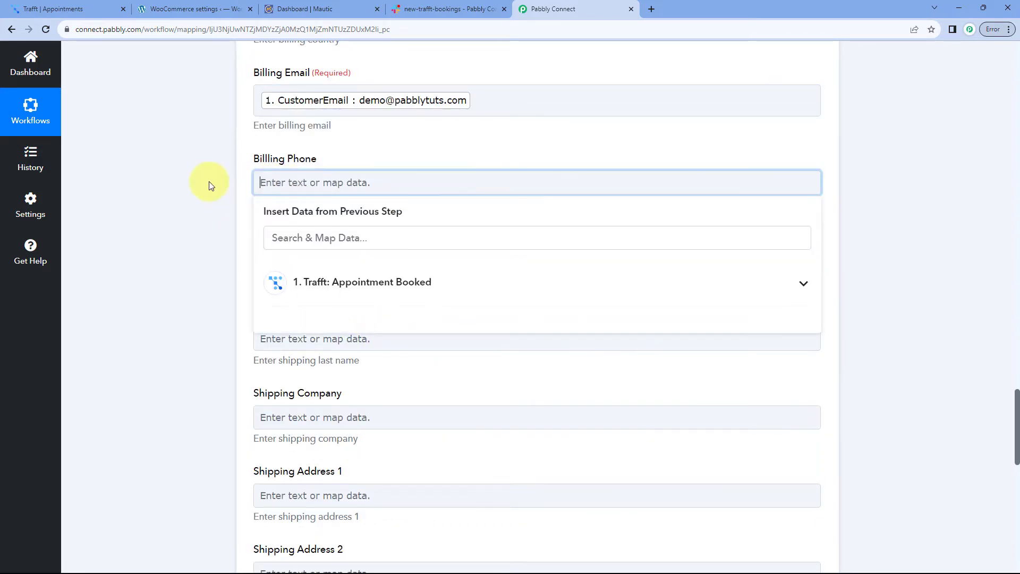
pyautogui.scroll(-1, 269, 182)
pyautogui.click(340, 247)
pyautogui.scroll(-4, 326, 326)
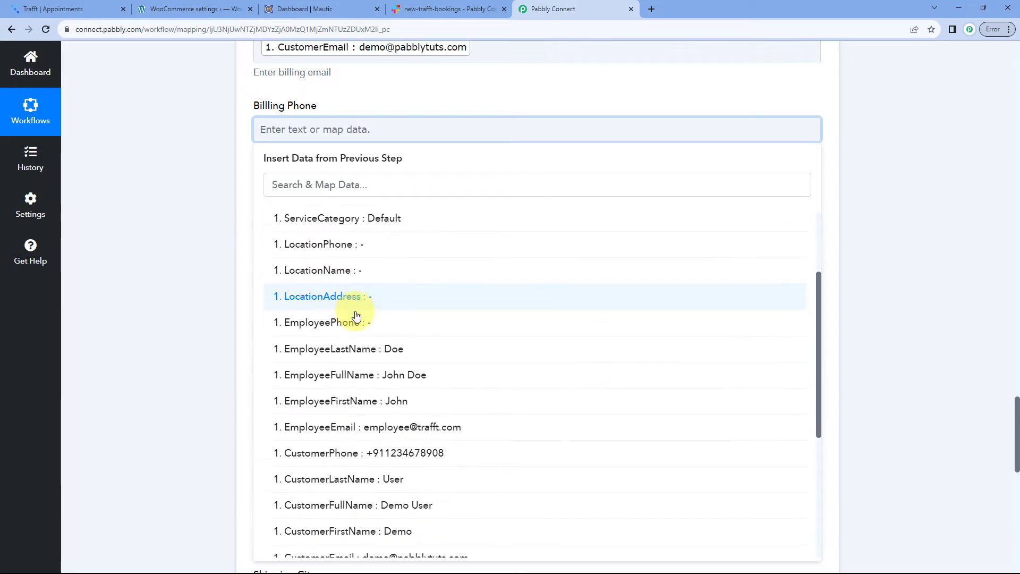
pyautogui.click(337, 366)
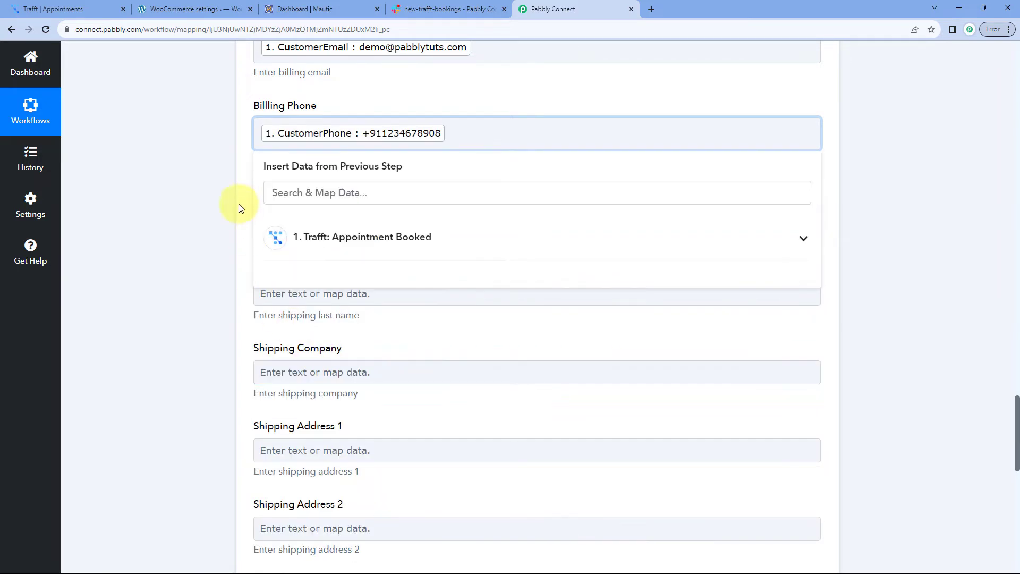
pyautogui.click(236, 184)
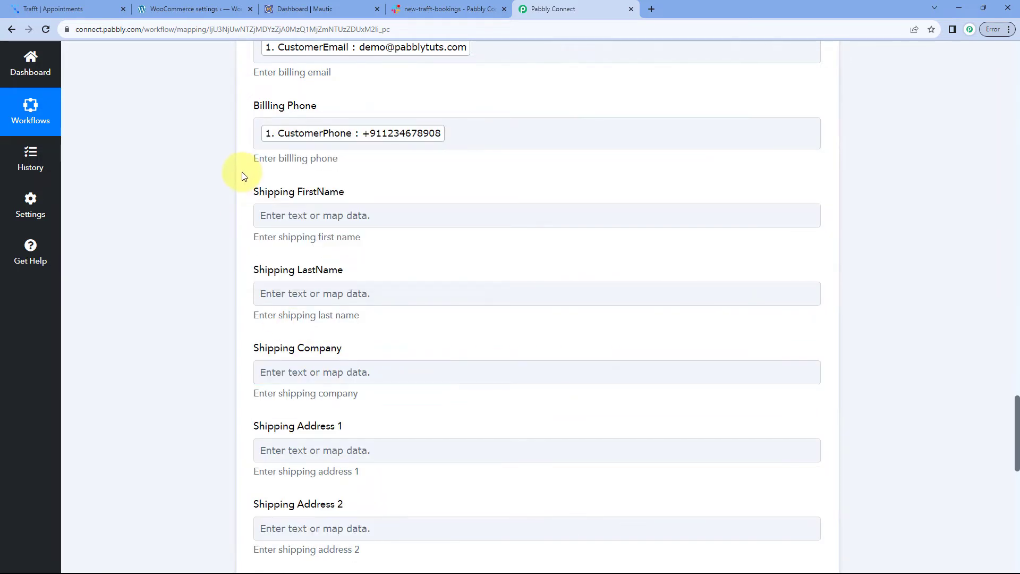
pyautogui.scroll(-2, 243, 171)
pyautogui.scroll(-3, 254, 176)
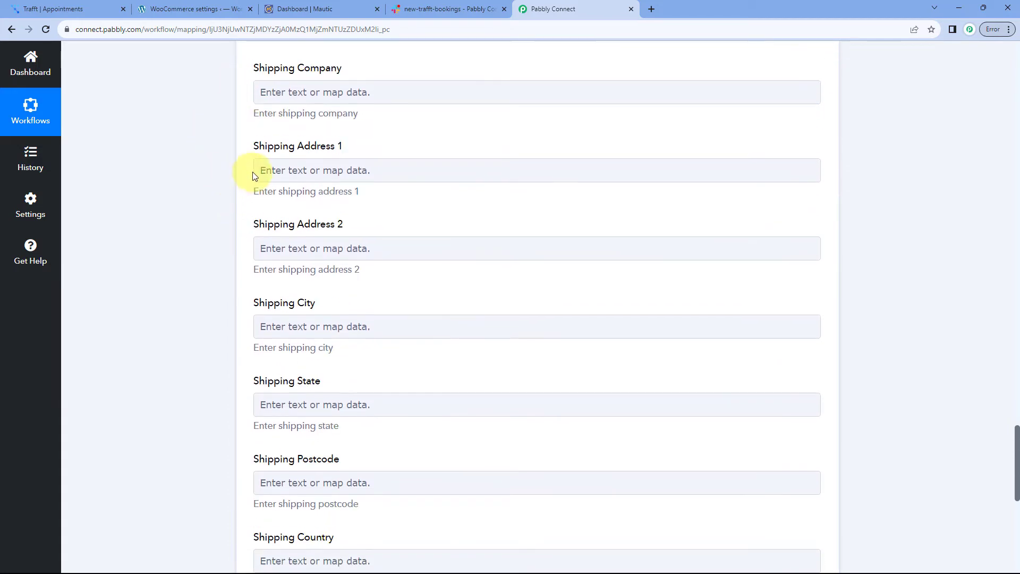
pyautogui.scroll(-4, 232, 292)
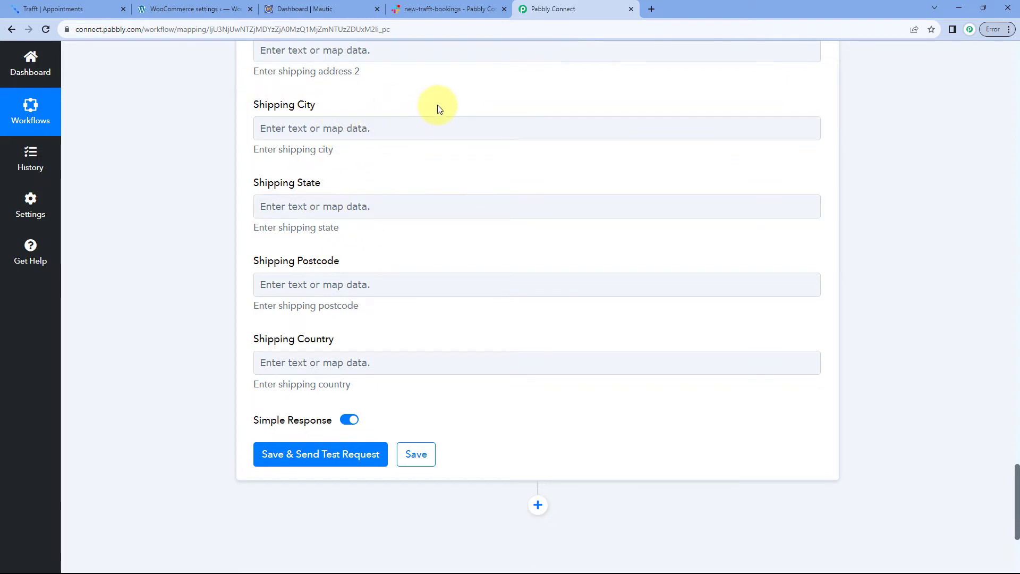
pyautogui.scroll(-1, 406, 165)
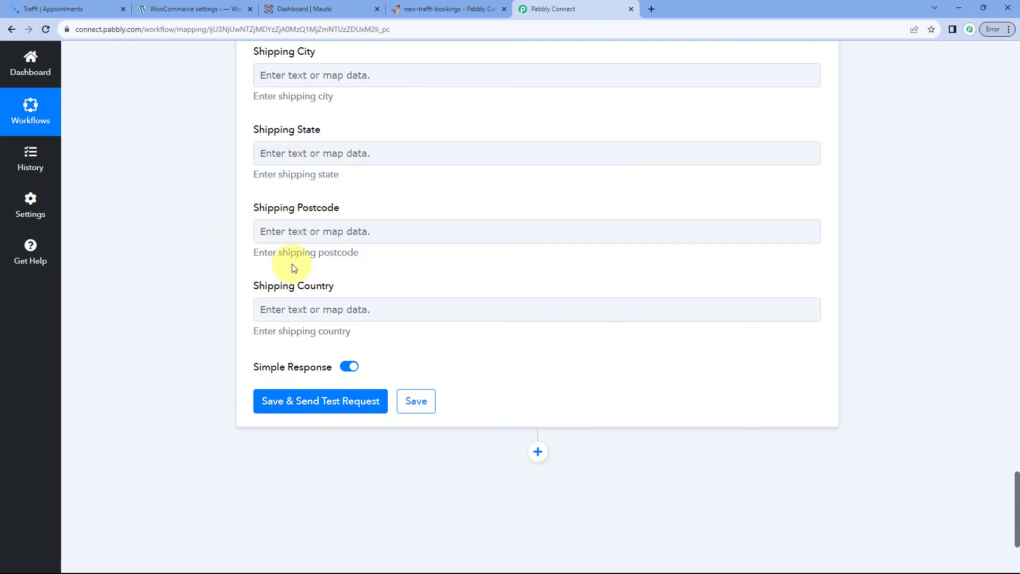
pyautogui.scroll(-2, 246, 308)
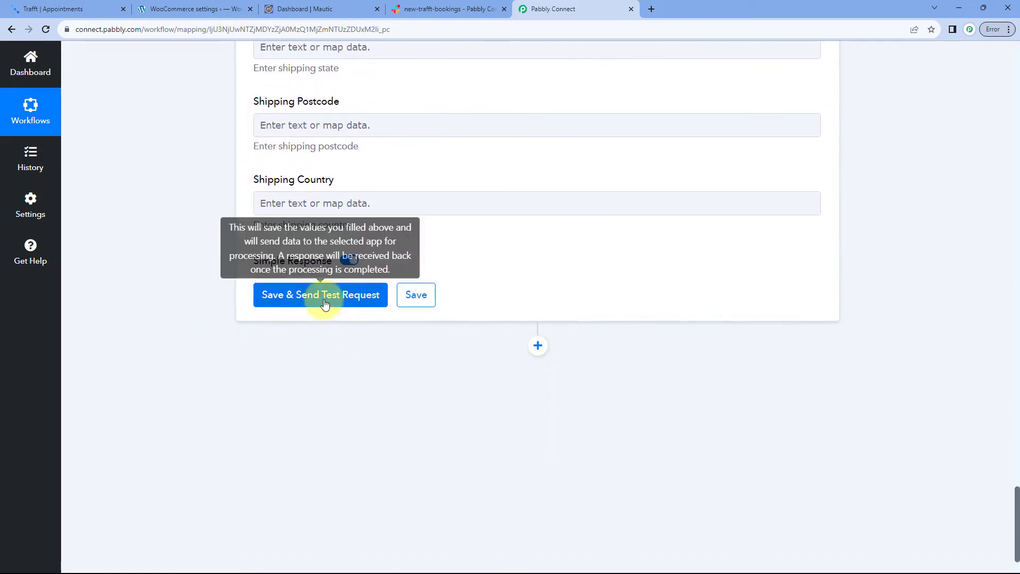
pyautogui.click(322, 297)
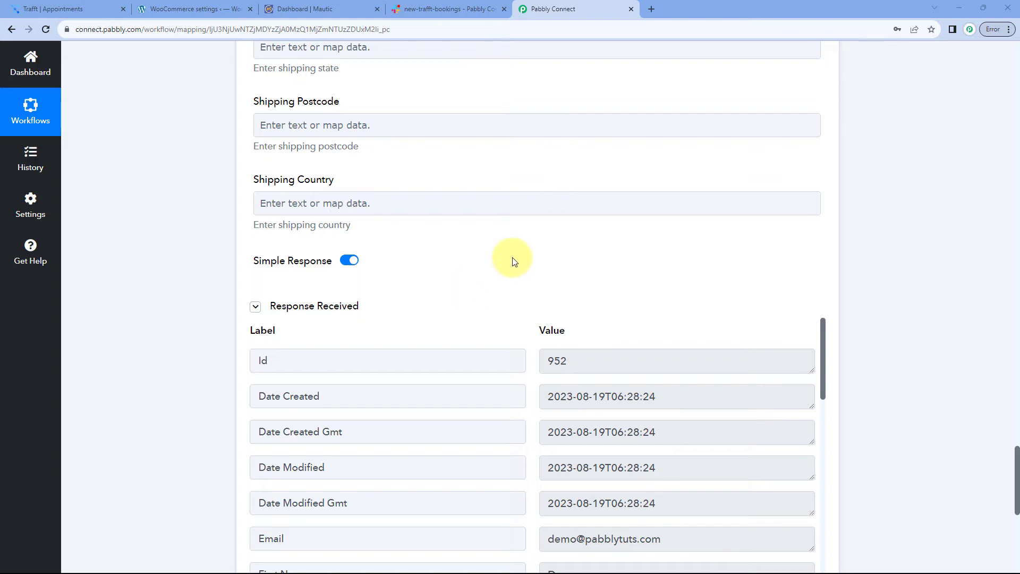
pyautogui.scroll(-3, 513, 261)
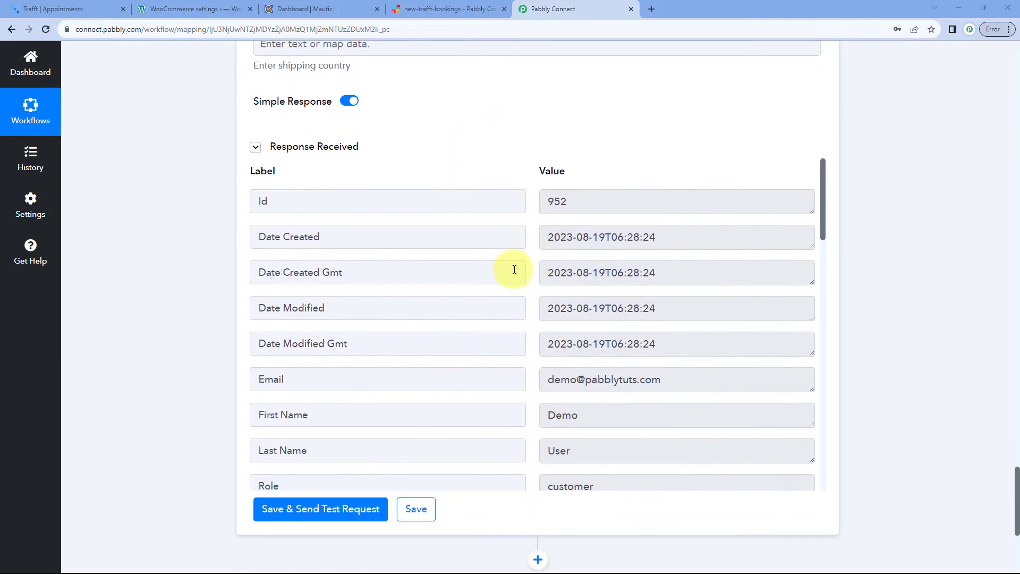
pyautogui.scroll(-3, 513, 269)
pyautogui.scroll(3, 524, 290)
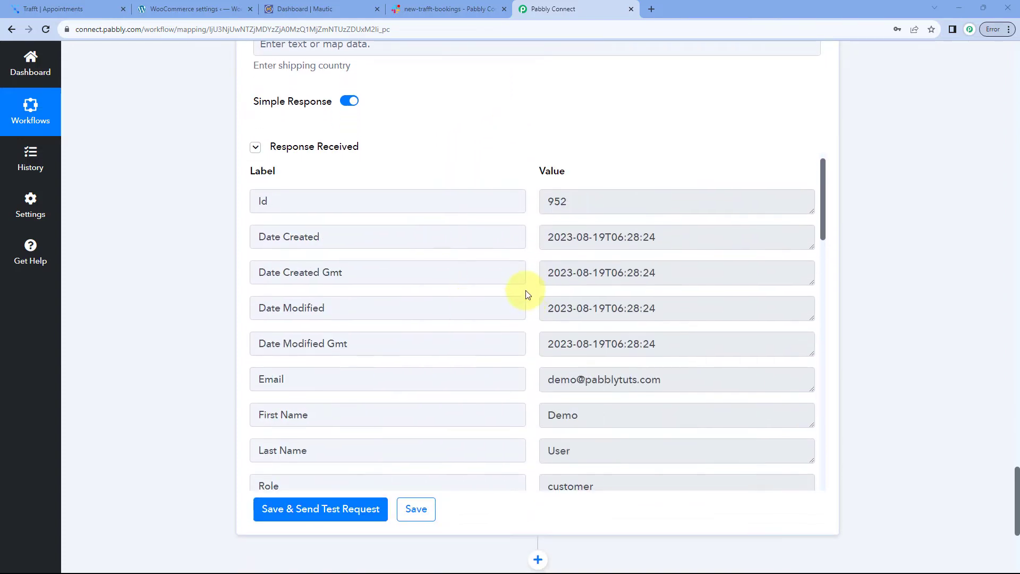
pyautogui.scroll(10, 524, 286)
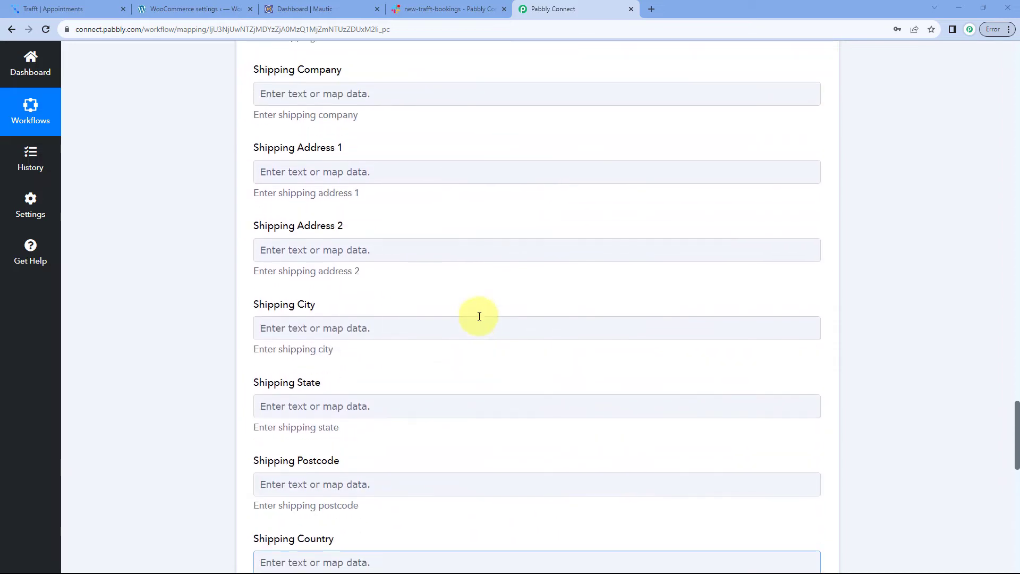
pyautogui.scroll(12, 479, 316)
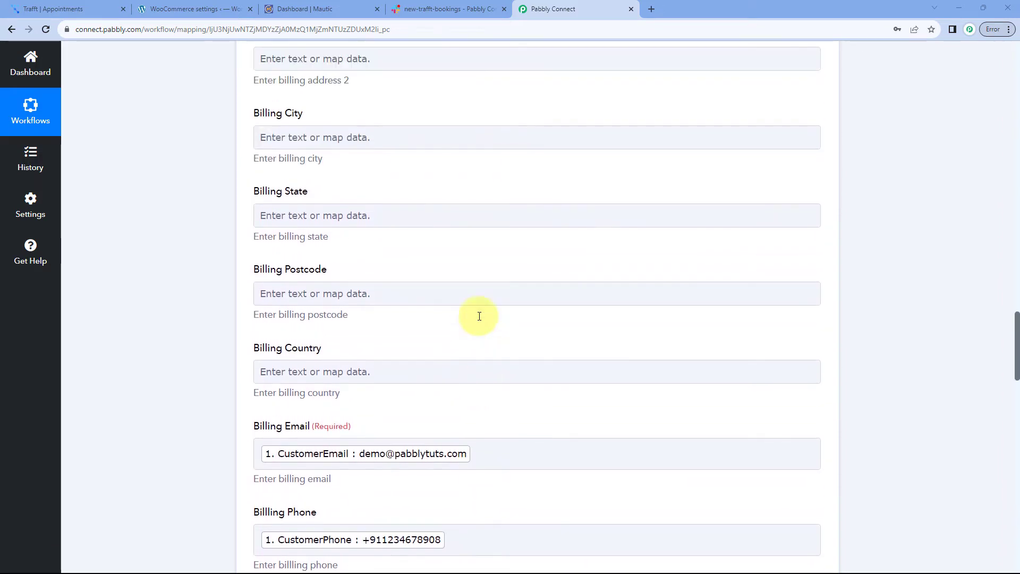
pyautogui.scroll(14, 479, 316)
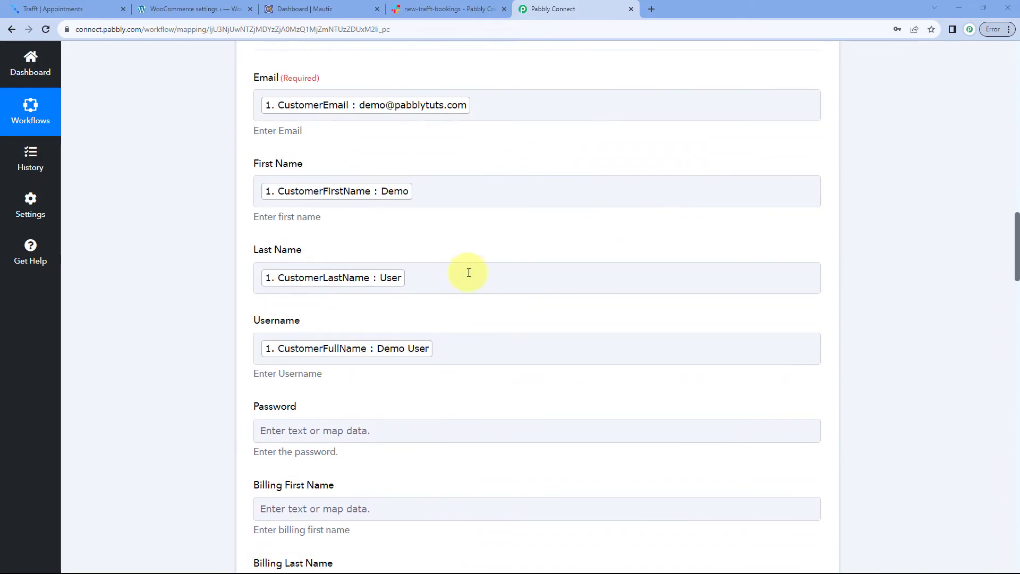
pyautogui.scroll(1, 338, 158)
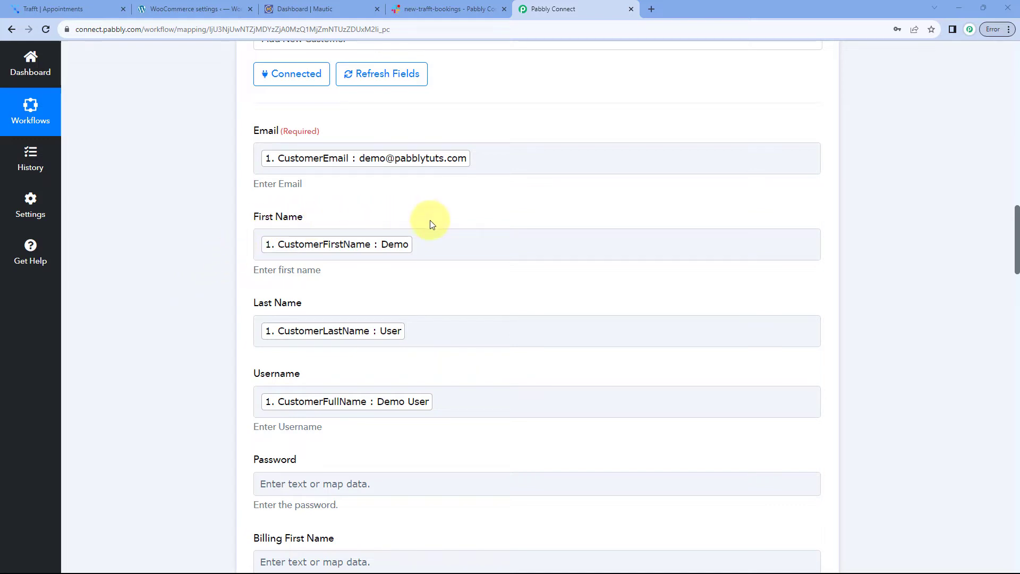
# List 100 WooCommerce customers per page to confirm the new customer, then return to Pabbly
pyautogui.click(187, 4)
pyautogui.click(46, 316)
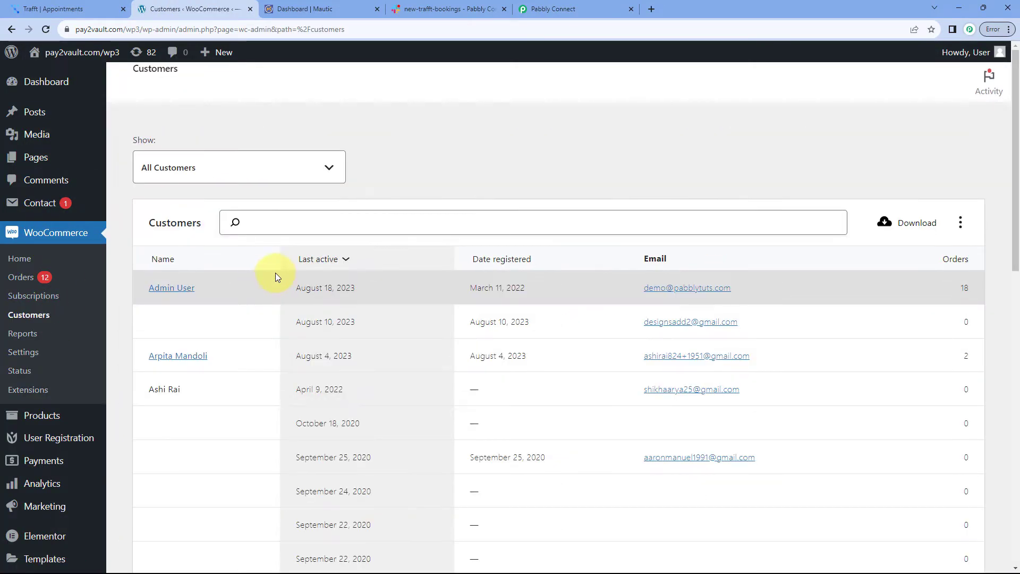
pyautogui.scroll(-15, 276, 273)
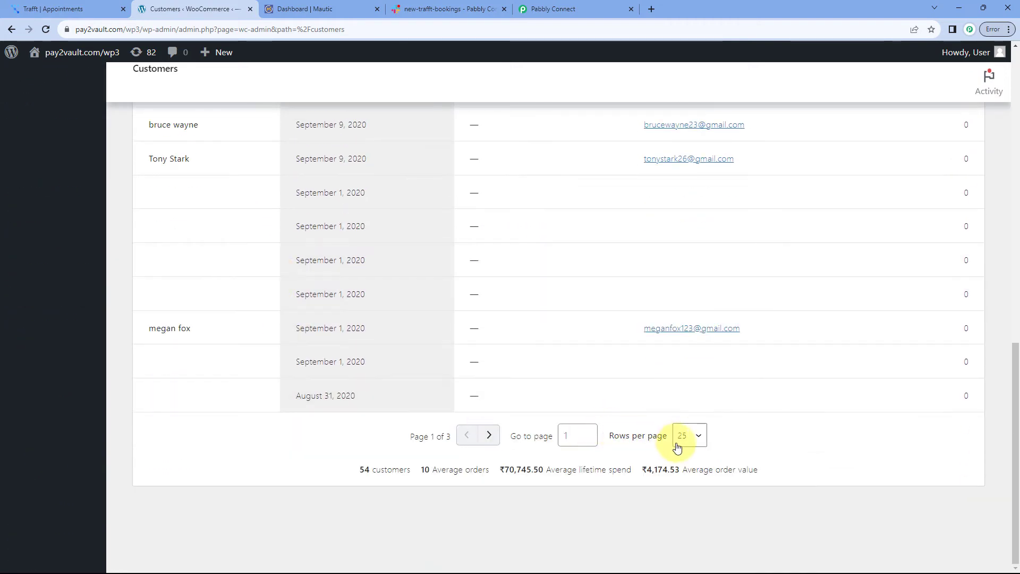
pyautogui.click(685, 436)
pyautogui.click(685, 488)
pyautogui.scroll(-15, 466, 370)
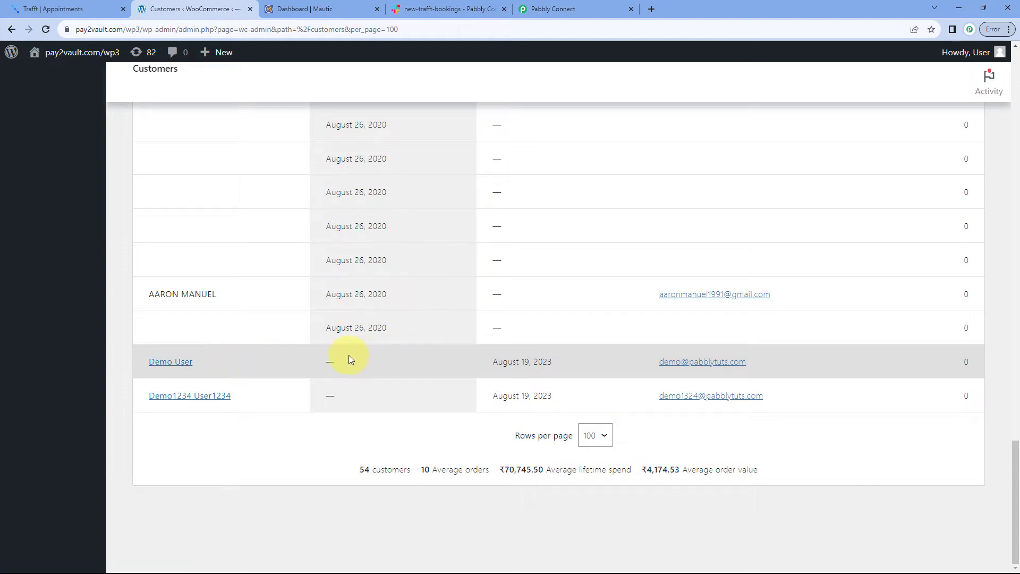
pyautogui.click(552, 8)
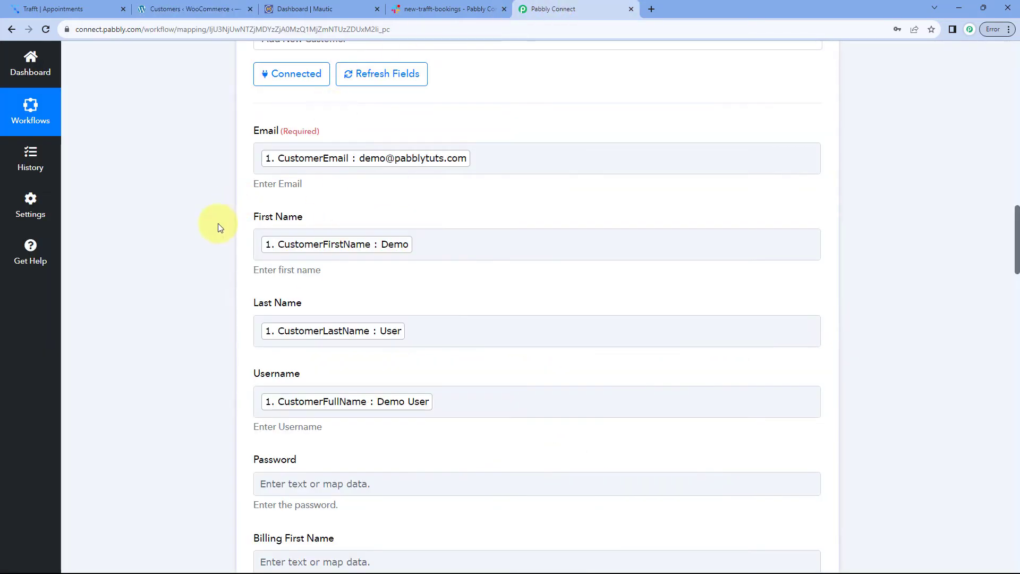
# Scroll below the WooCommerce step and briefly check the Mautic dashboard
pyautogui.scroll(-15, 219, 228)
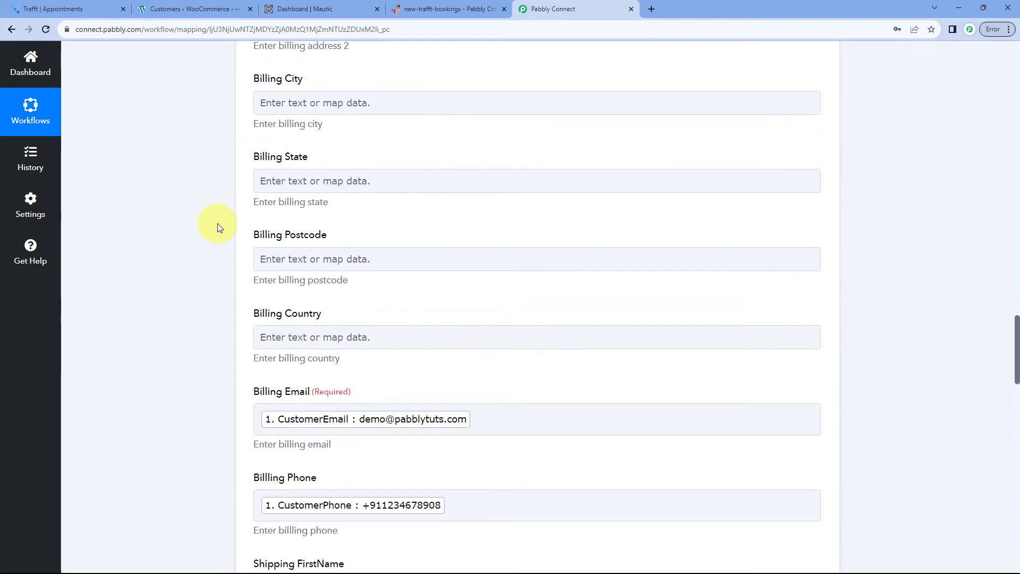
pyautogui.scroll(-12, 219, 227)
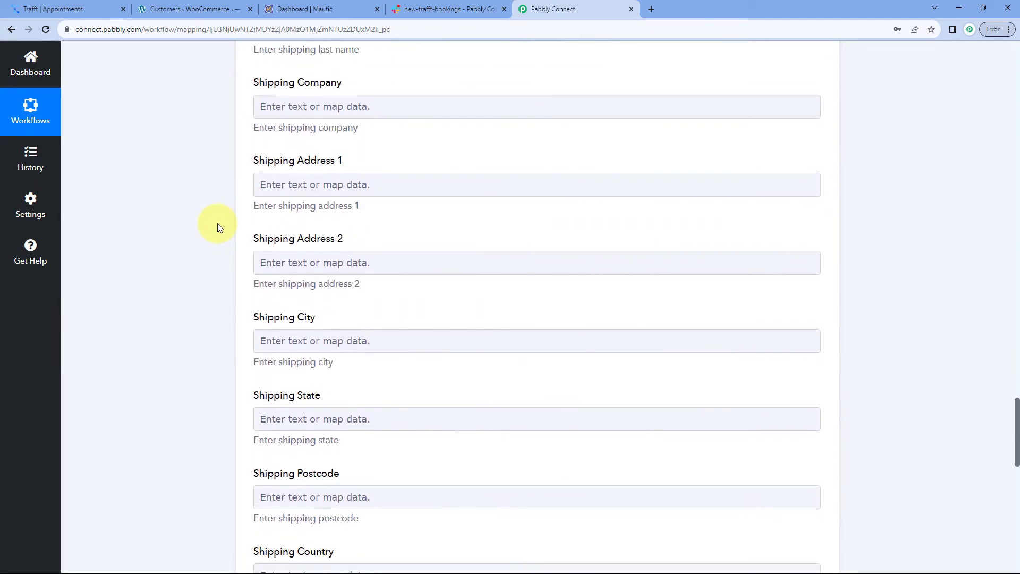
pyautogui.scroll(-8, 218, 227)
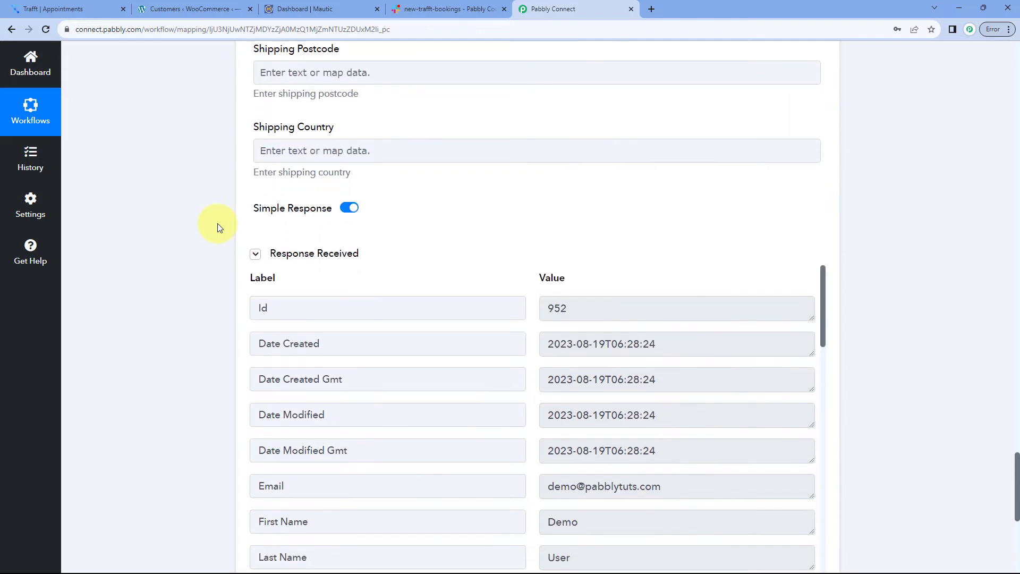
pyautogui.scroll(-5, 218, 228)
pyautogui.click(281, 9)
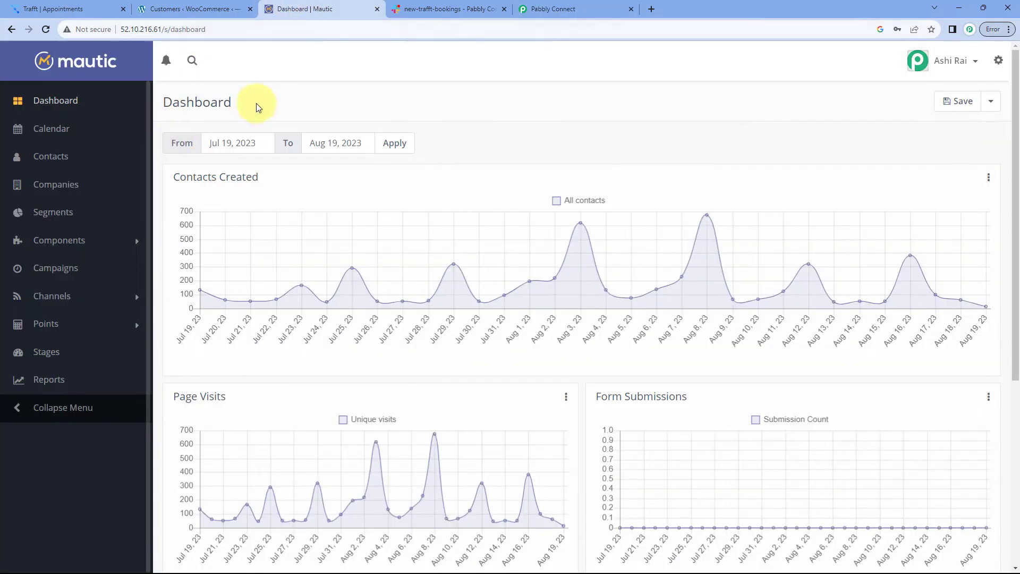
pyautogui.click(553, 9)
pyautogui.scroll(-3, 163, 197)
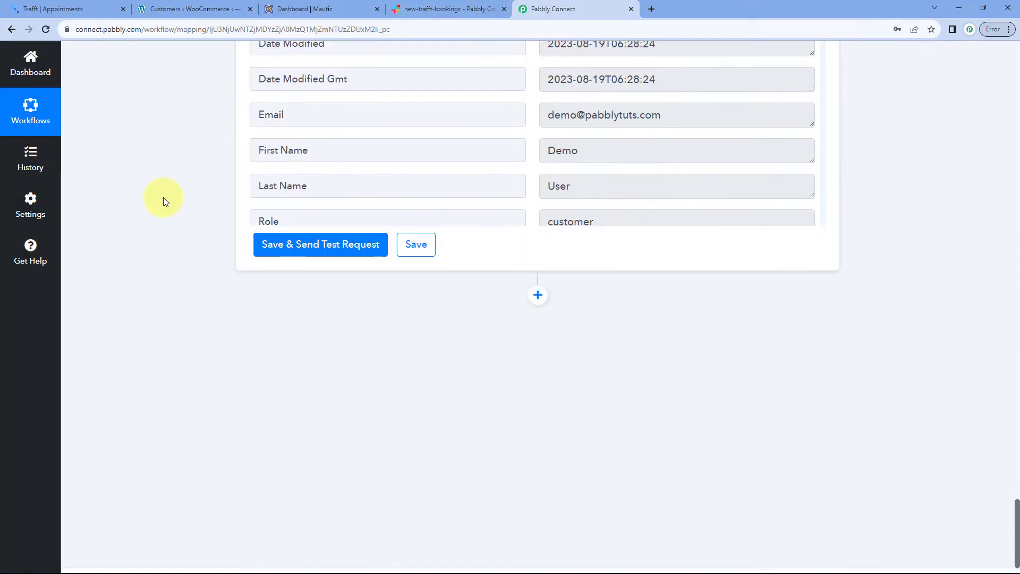
# Add a Mautic action step with the Create or Update Contact event and begin connecting it
pyautogui.click(538, 274)
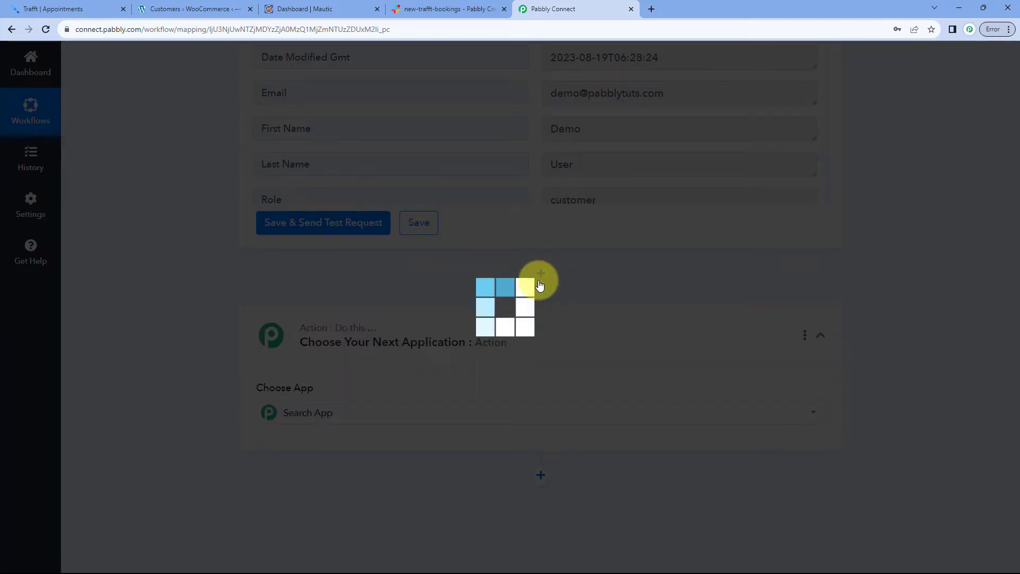
pyautogui.scroll(-4, 255, 295)
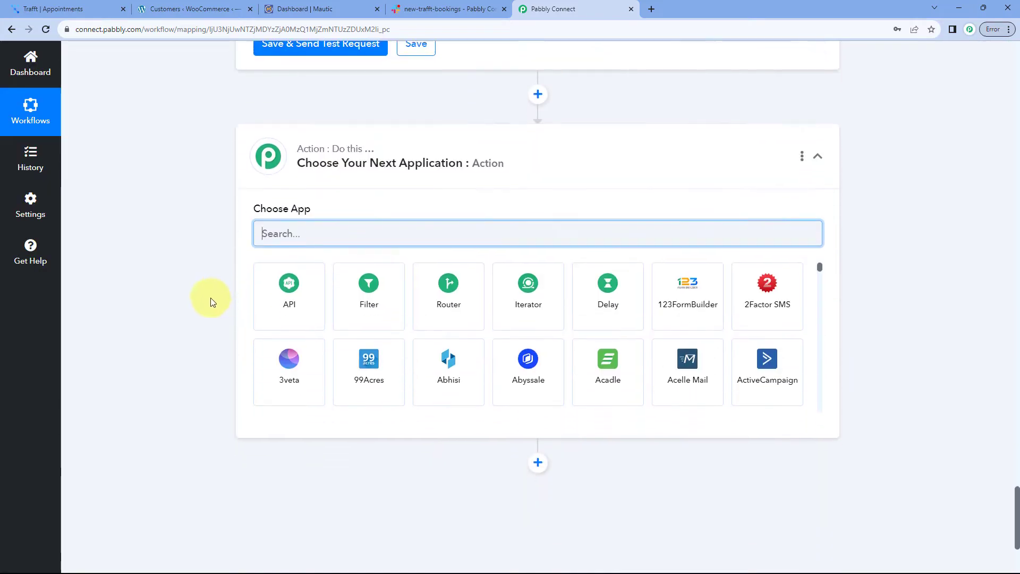
pyautogui.write('Mautic')
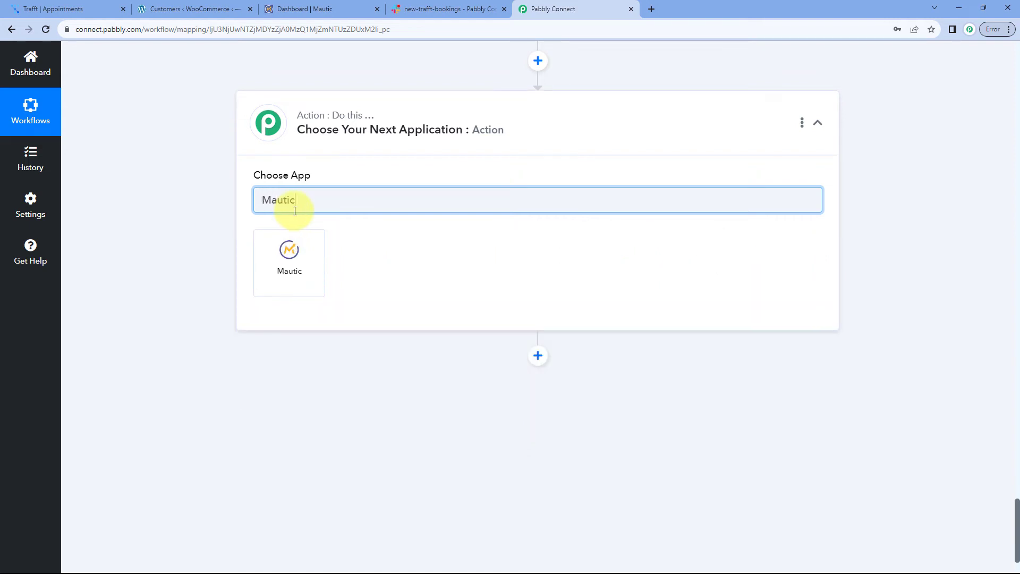
pyautogui.click(295, 265)
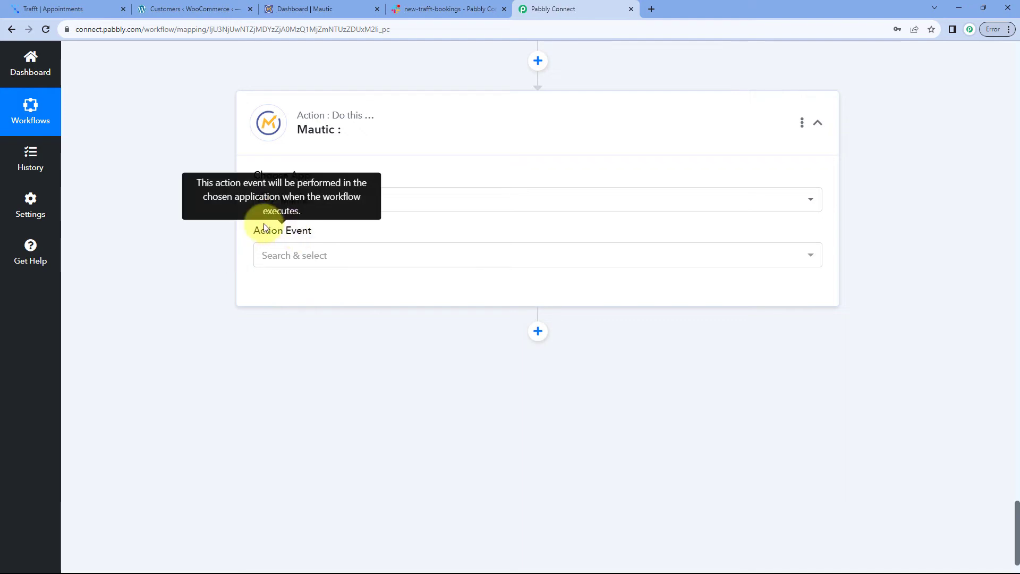
pyautogui.click(345, 255)
pyautogui.scroll(-1, 189, 248)
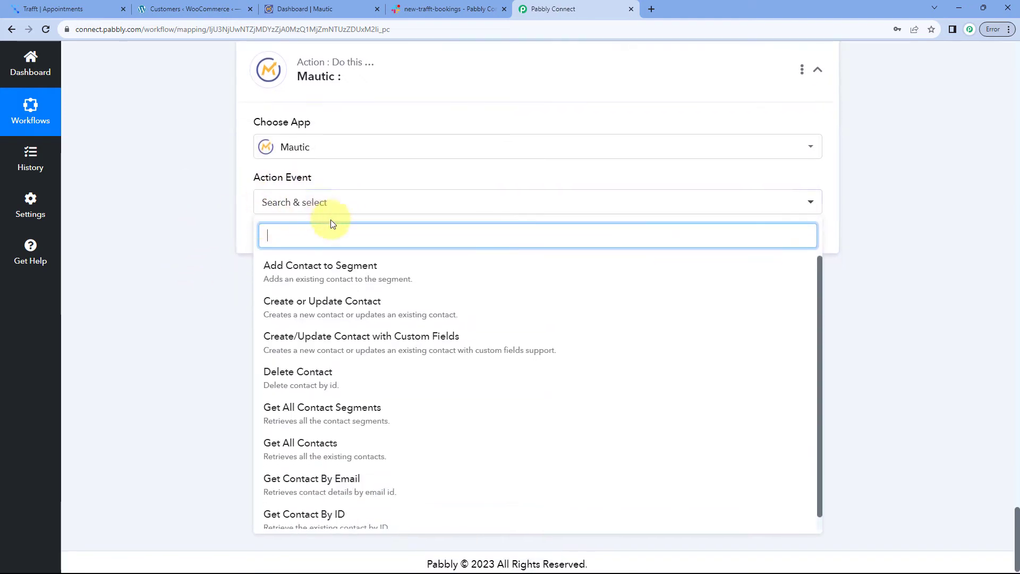
pyautogui.click(338, 311)
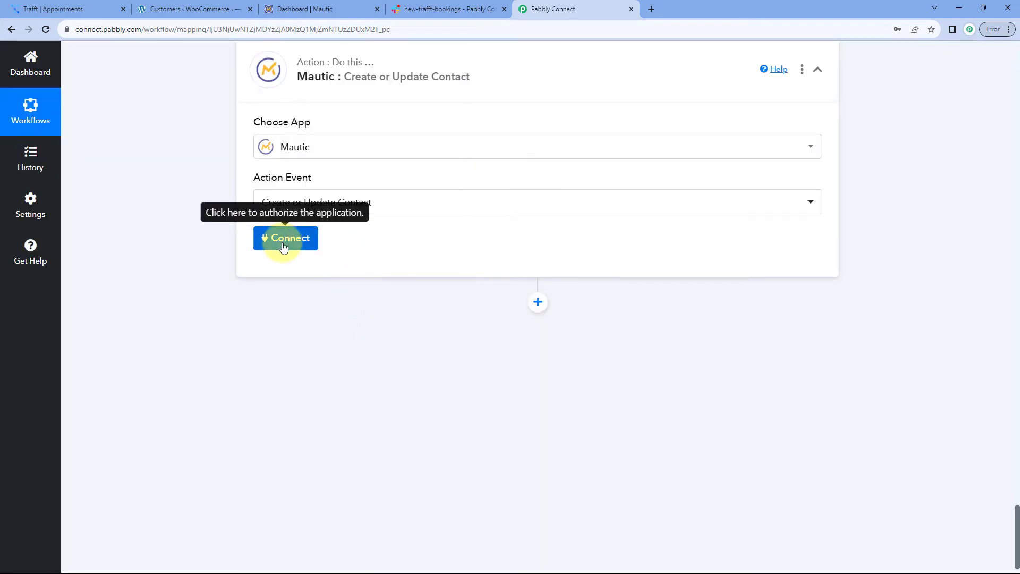
pyautogui.click(284, 239)
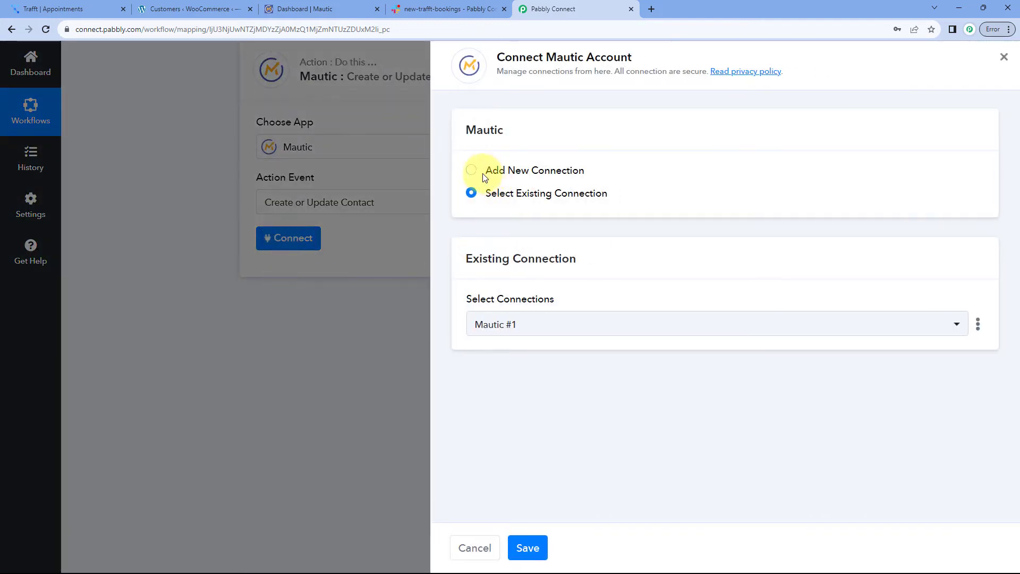
# Connect the Mautic step through the existing Mautic #1 connection and save
pyautogui.click(485, 175)
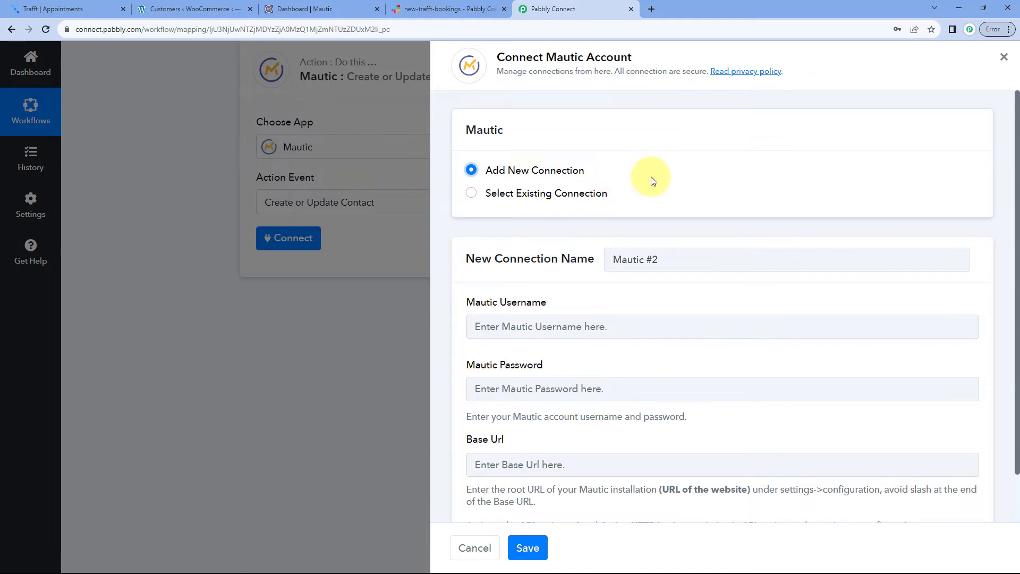
pyautogui.scroll(-1, 652, 181)
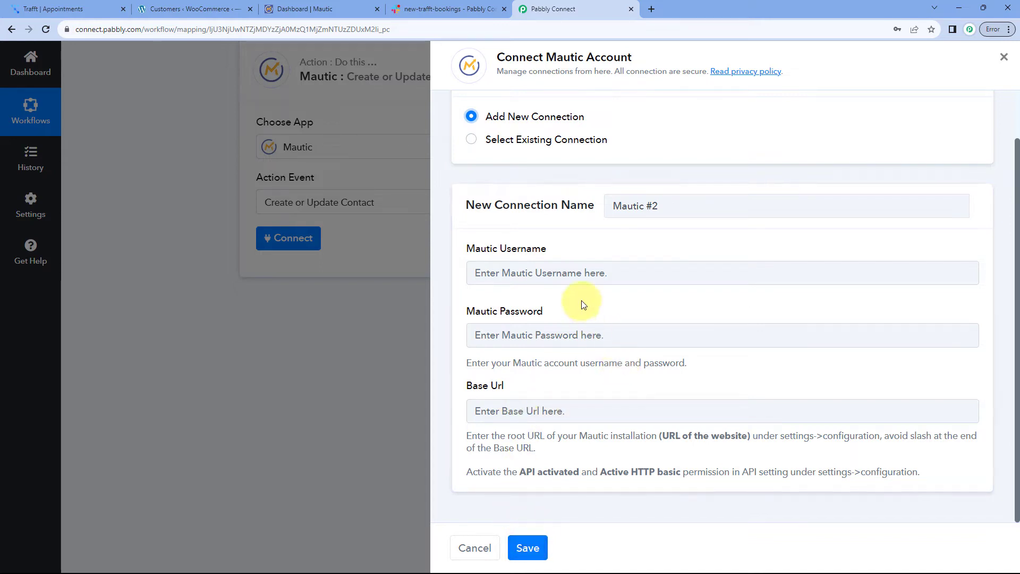
pyautogui.click(472, 141)
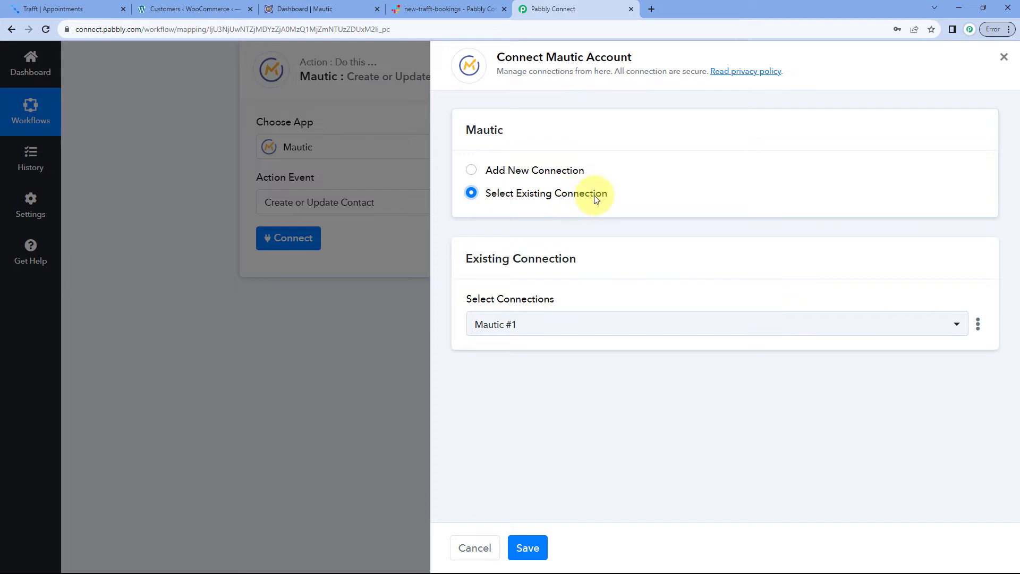
pyautogui.click(528, 547)
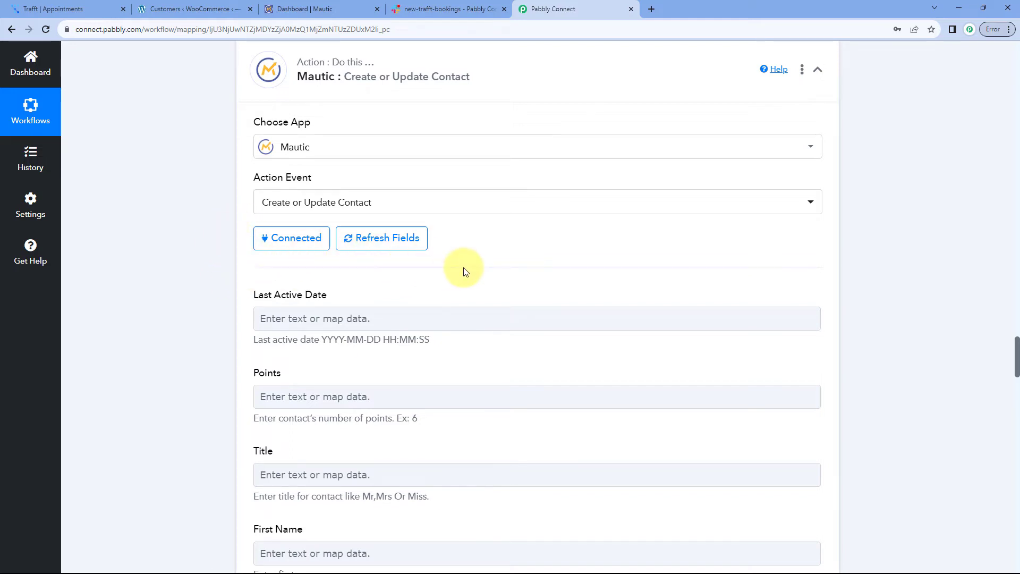
# Check the customer's first and last name in the Trafft test booking's Response Received data
pyautogui.scroll(-1, 463, 271)
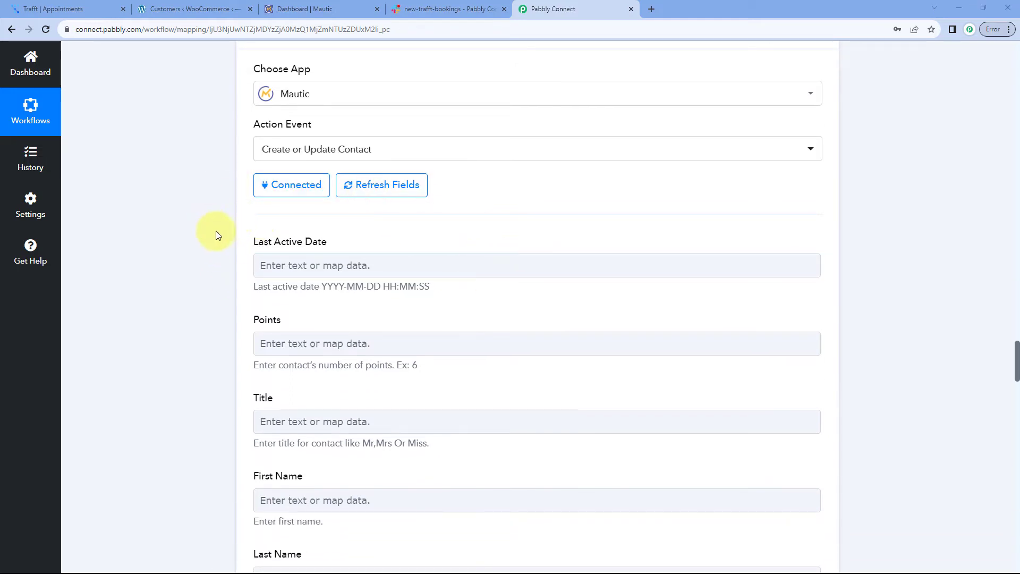
pyautogui.scroll(-2, 218, 227)
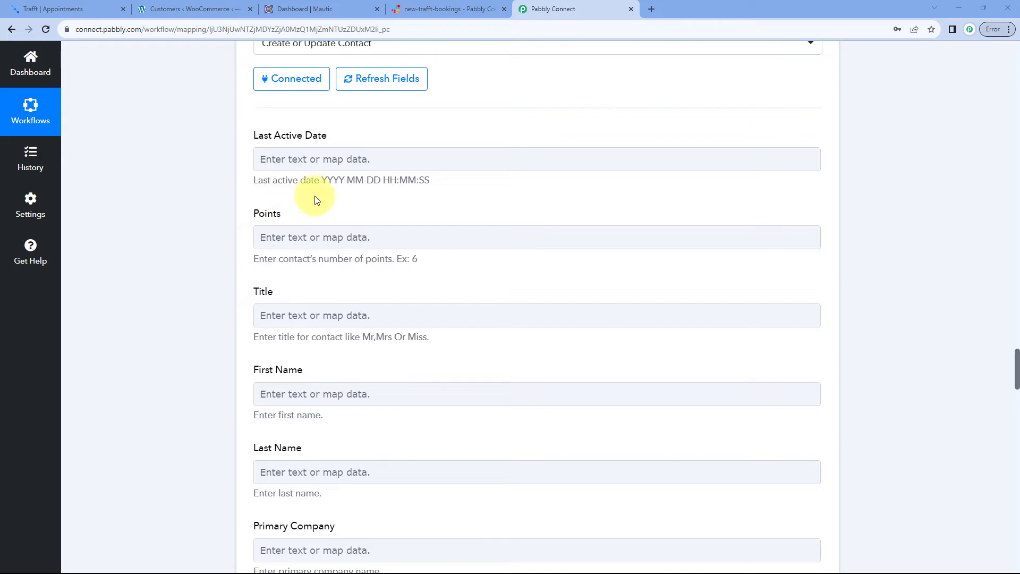
pyautogui.scroll(-3, 222, 232)
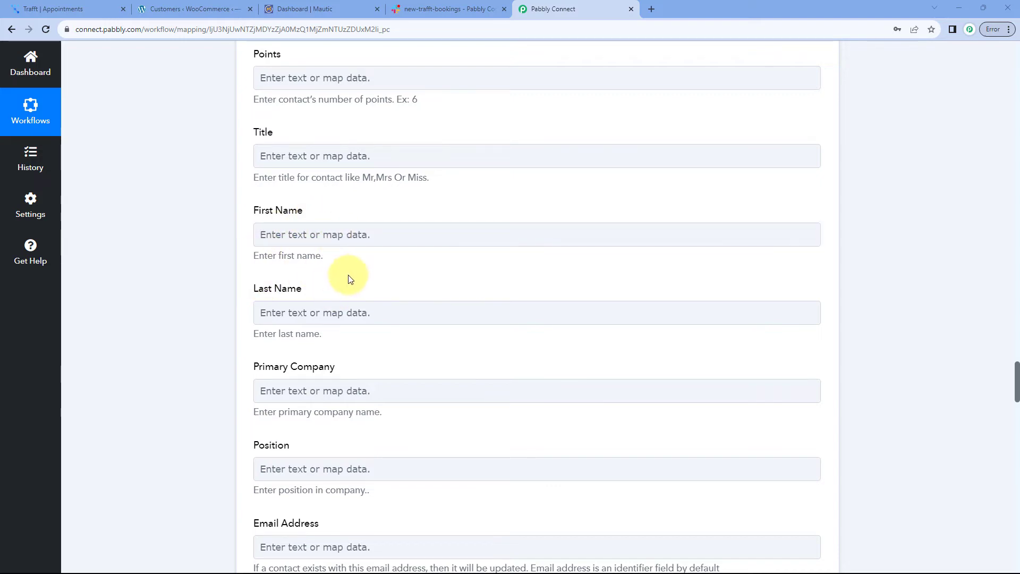
pyautogui.scroll(12, 364, 269)
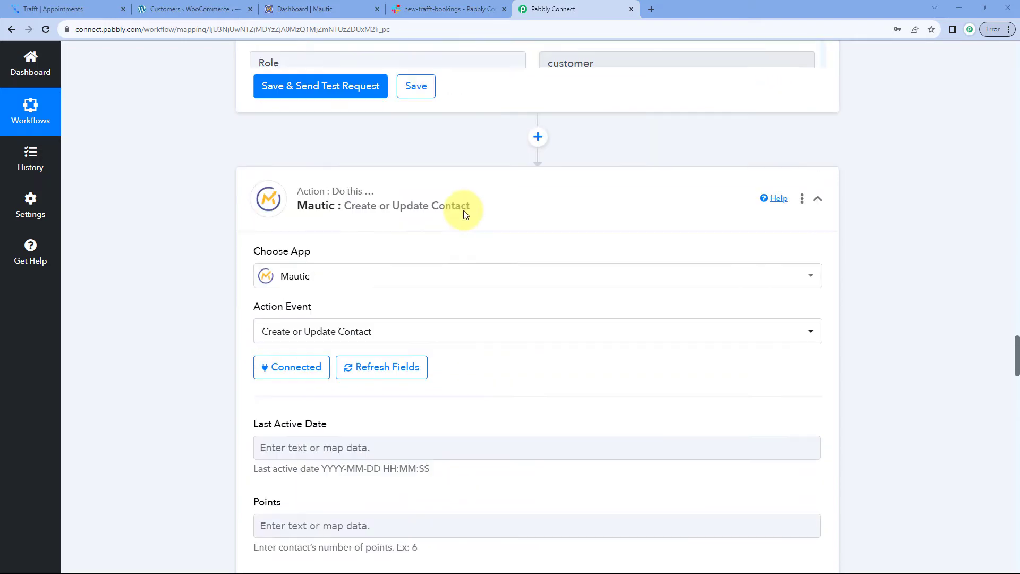
pyautogui.scroll(4, 236, 260)
pyautogui.scroll(20, 225, 244)
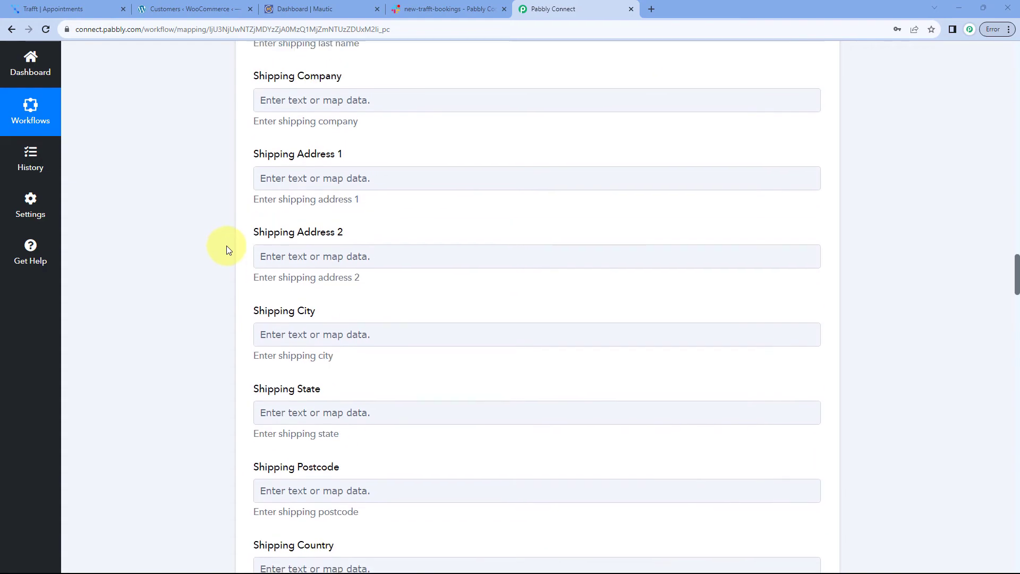
pyautogui.scroll(20, 227, 246)
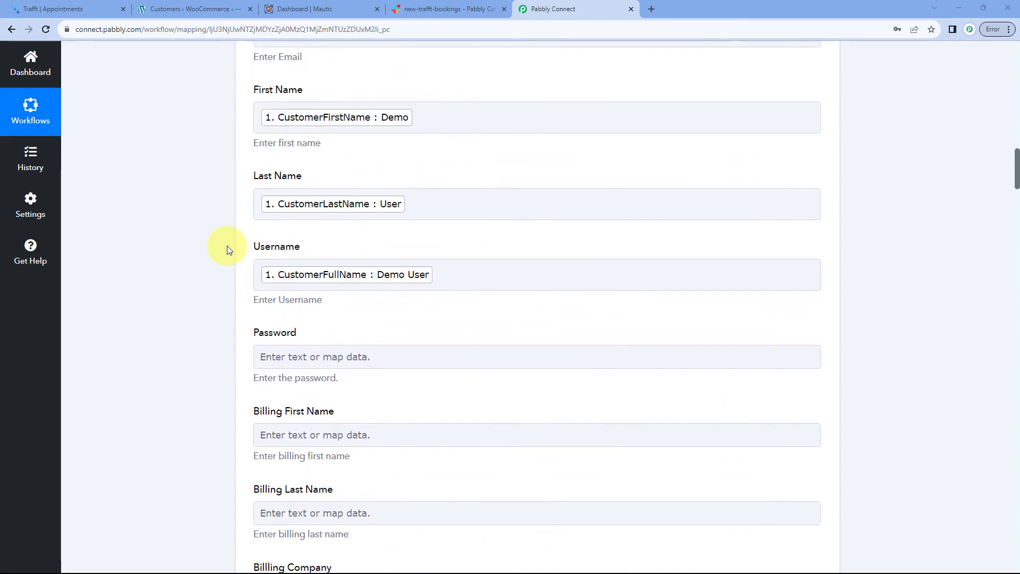
pyautogui.scroll(-1, 228, 246)
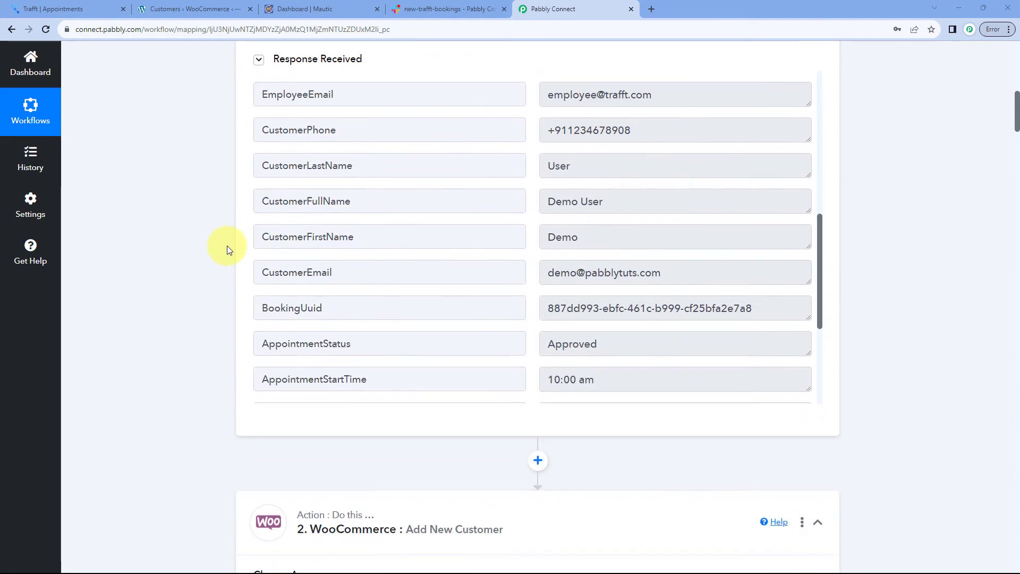
pyautogui.moveTo(585, 240); pyautogui.dragTo(525, 243)
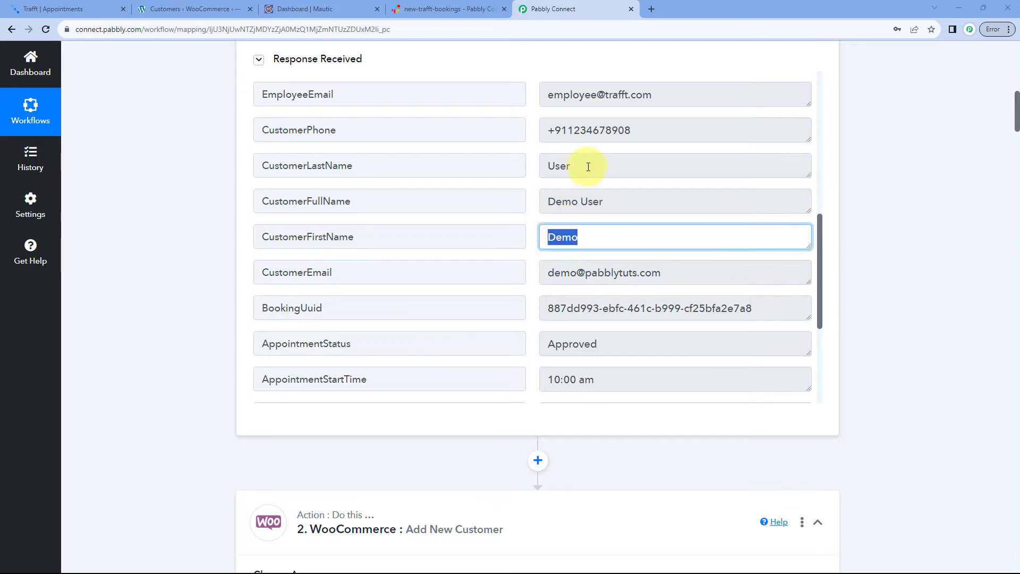
pyautogui.moveTo(588, 167); pyautogui.dragTo(535, 166)
pyautogui.click(533, 205)
# Scroll past the WooCommerce step down to the Mautic contact's unmapped fields
pyautogui.scroll(-20, 194, 242)
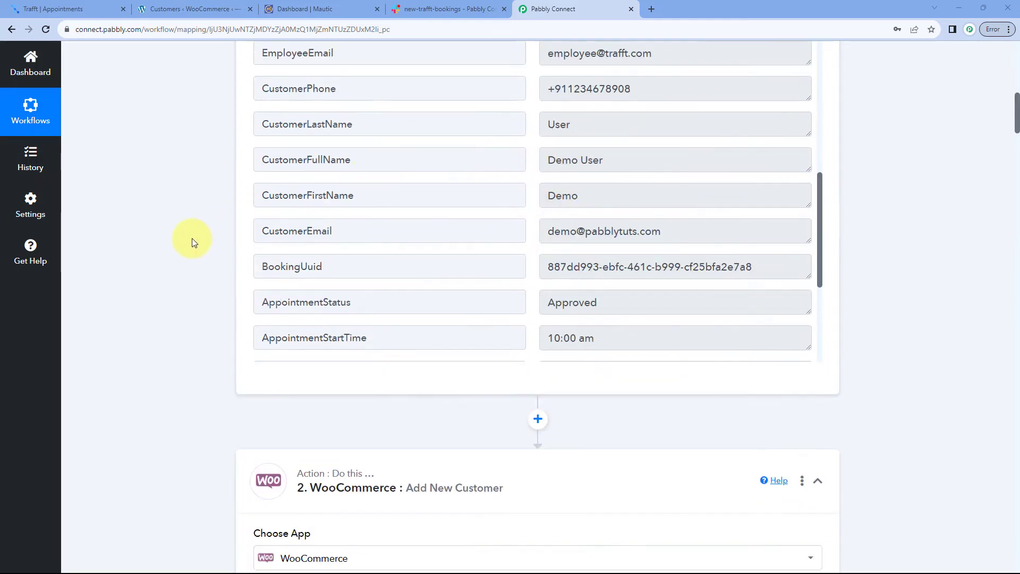
pyautogui.scroll(-20, 193, 238)
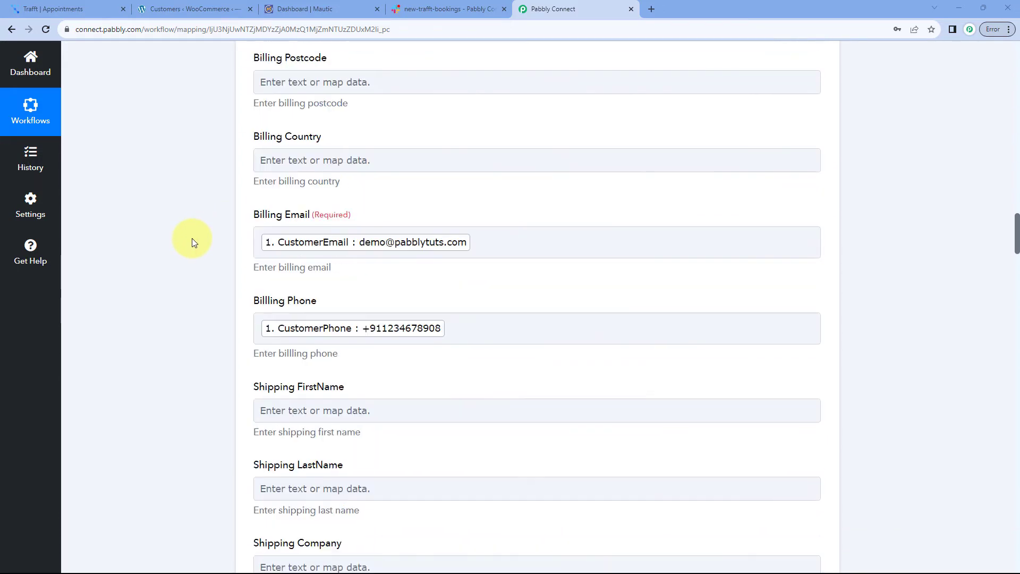
pyautogui.scroll(-7, 192, 238)
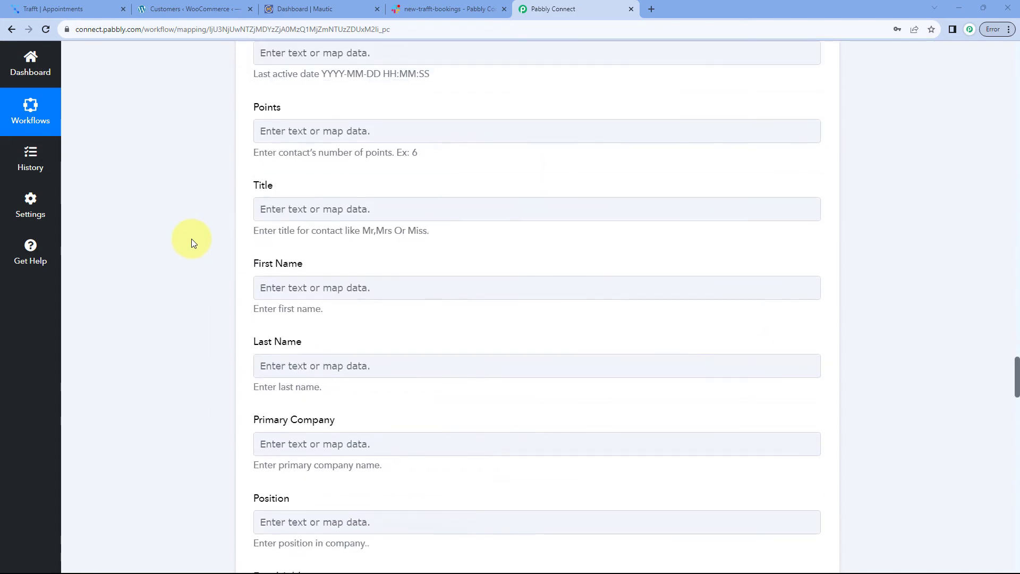
pyautogui.scroll(-2, 234, 223)
# Map Trafft's CustomerFirstName and CustomerLastName into Mautic's First Name and Last Name fields
pyautogui.click(298, 177)
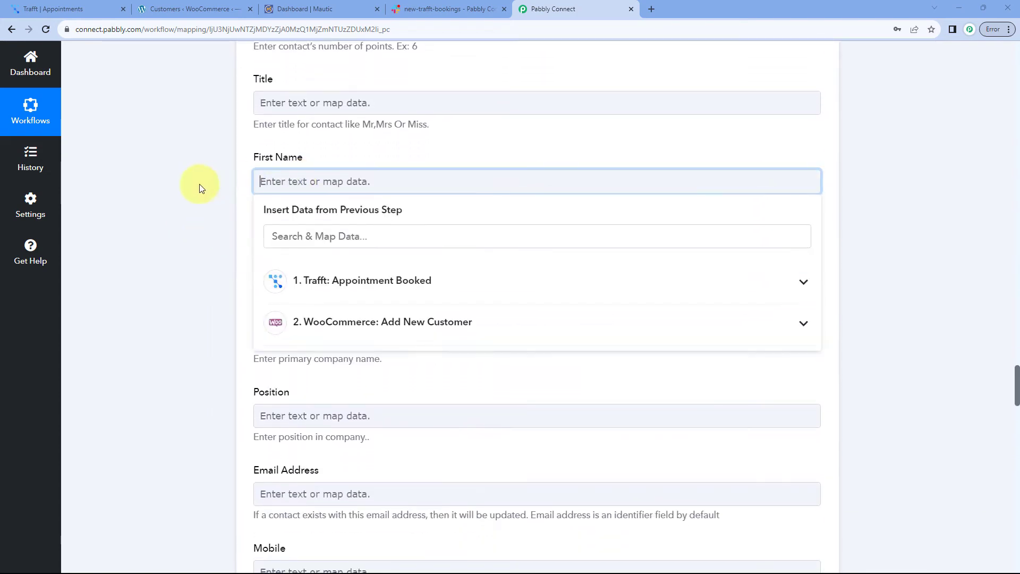
pyautogui.scroll(-1, 200, 185)
pyautogui.click(400, 230)
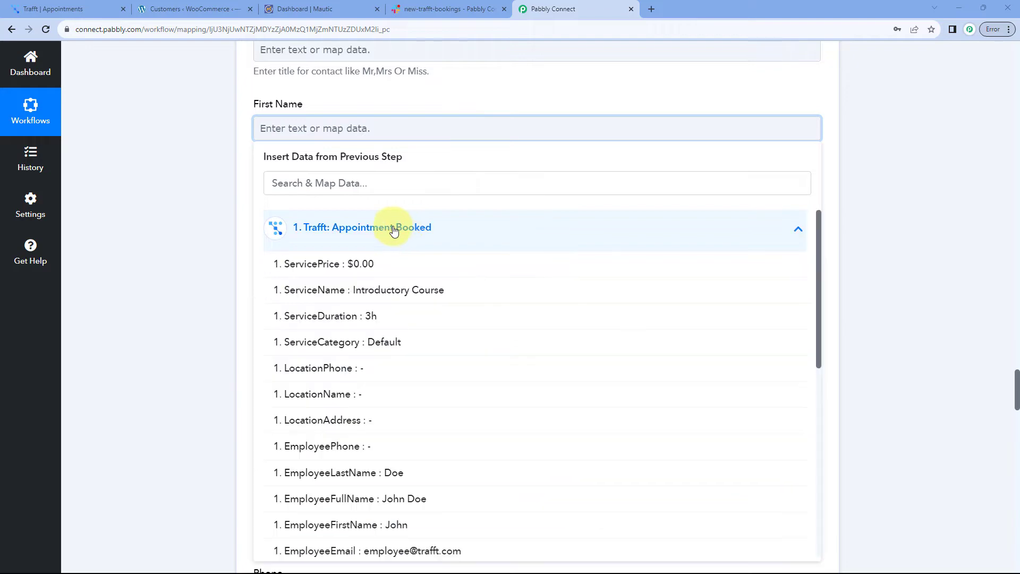
pyautogui.scroll(-5, 342, 291)
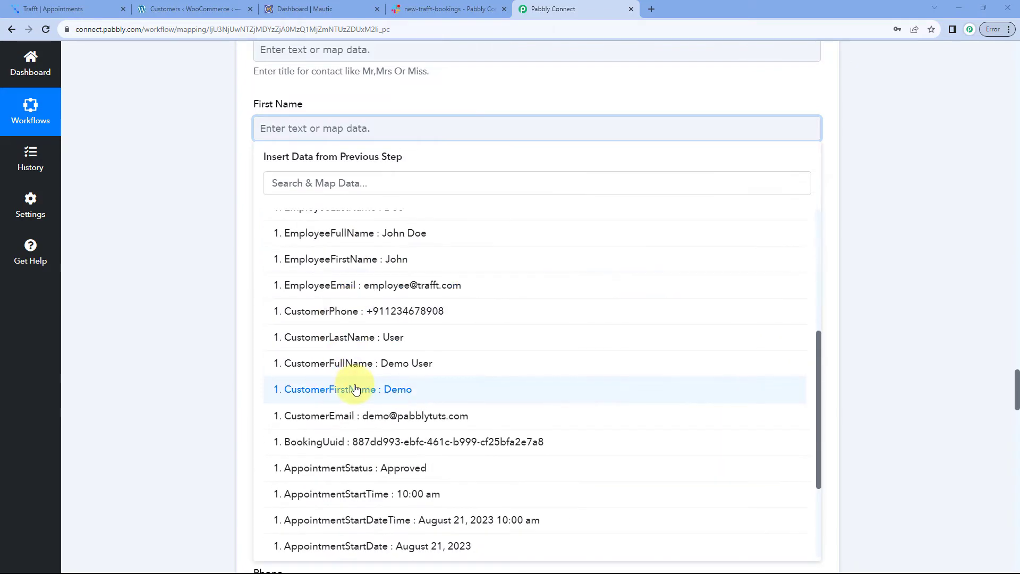
pyautogui.click(342, 386)
pyautogui.click(174, 140)
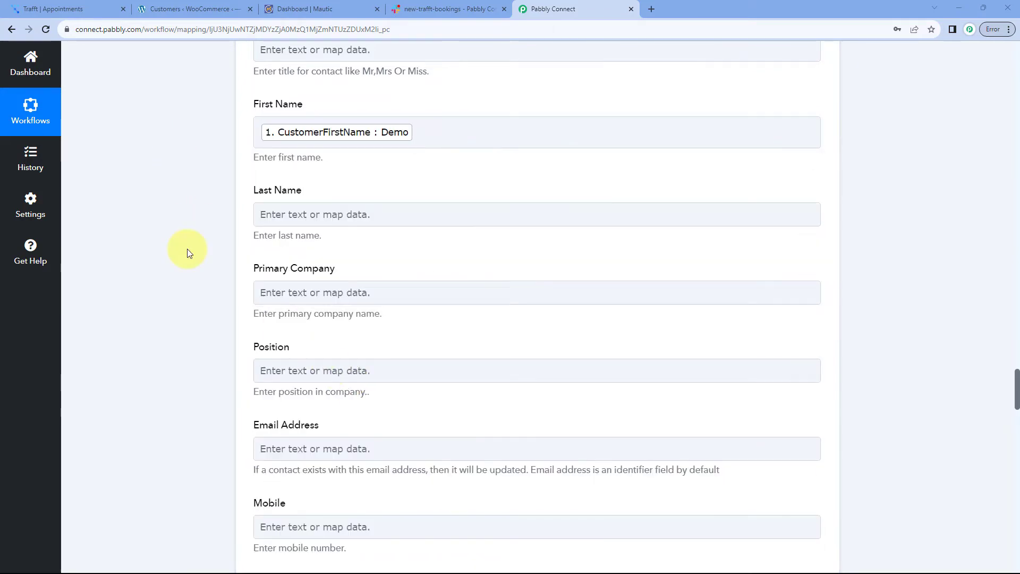
pyautogui.click(321, 214)
pyautogui.scroll(-2, 189, 219)
pyautogui.click(355, 208)
pyautogui.scroll(-3, 353, 298)
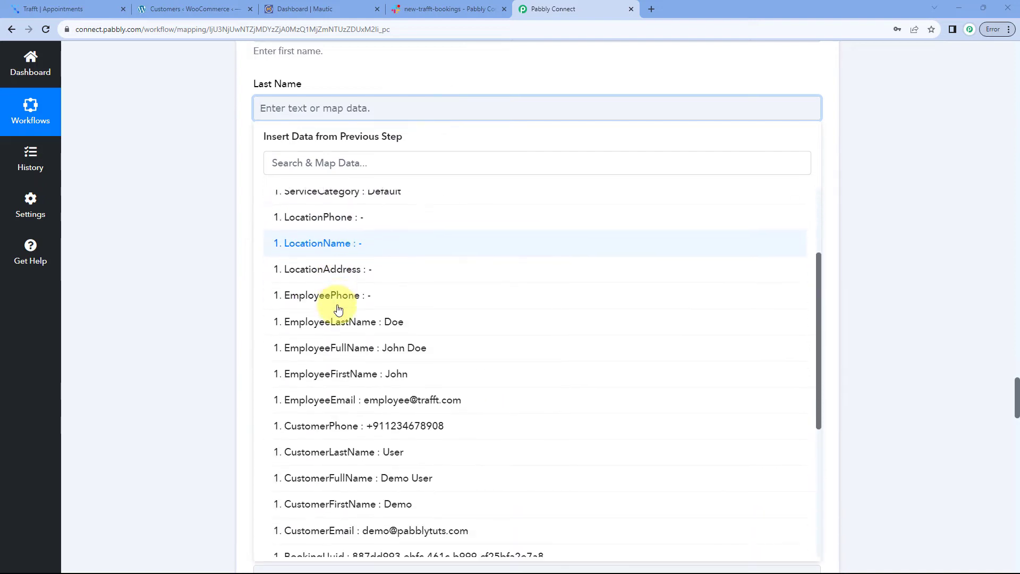
pyautogui.click(350, 423)
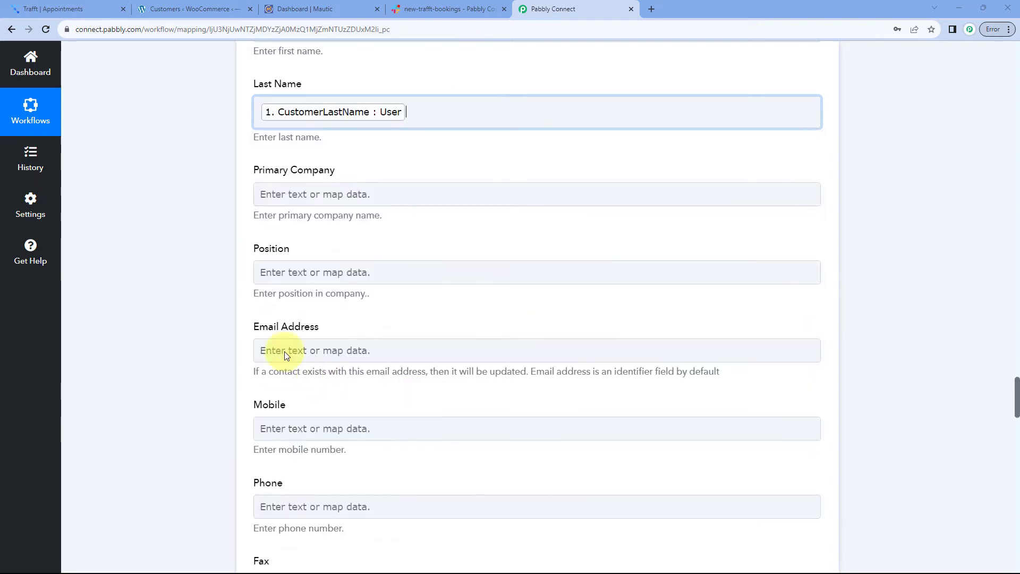
pyautogui.scroll(1, 219, 180)
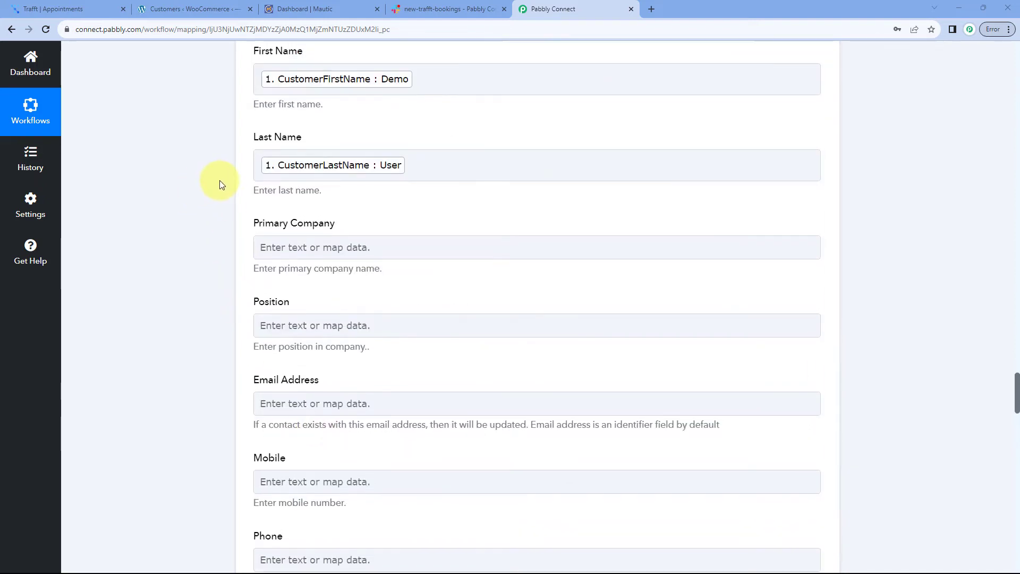
pyautogui.scroll(-2, 219, 181)
pyautogui.click(268, 126)
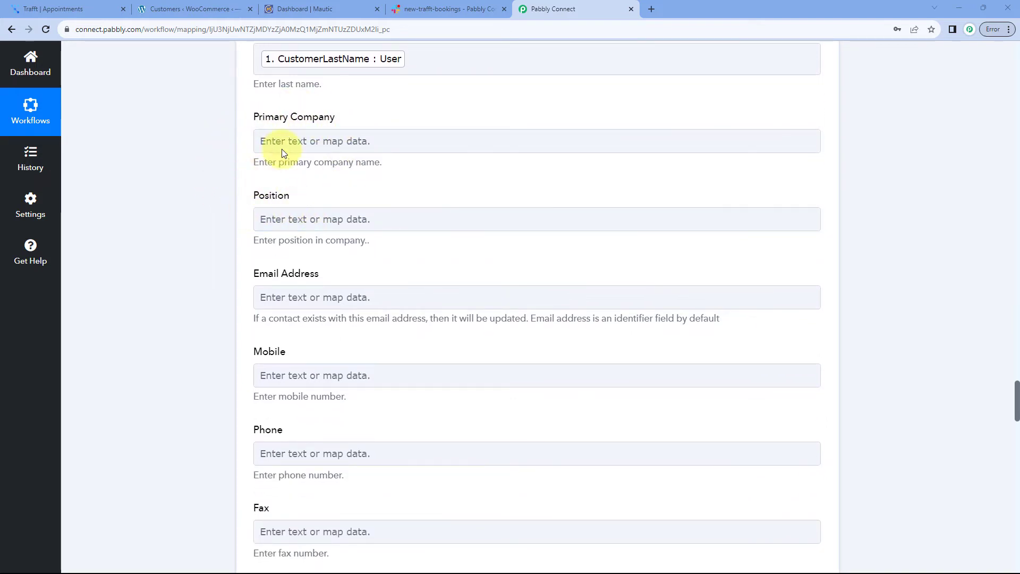
# Map Trafft's CustomerEmail into the Mautic Email Address field
pyautogui.scroll(-1, 381, 185)
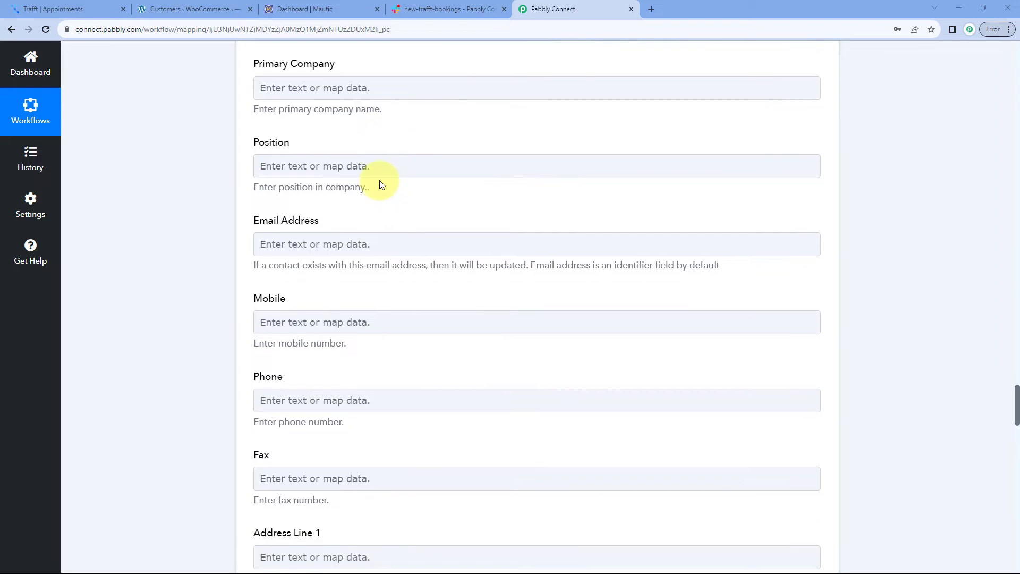
pyautogui.click(285, 242)
pyautogui.scroll(-2, 221, 244)
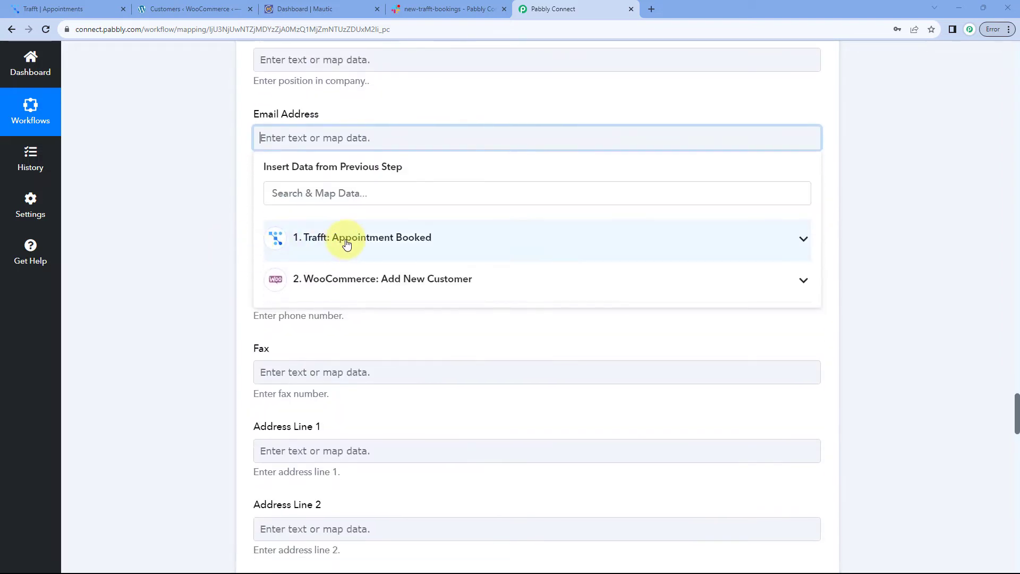
pyautogui.click(358, 237)
pyautogui.scroll(-8, 346, 302)
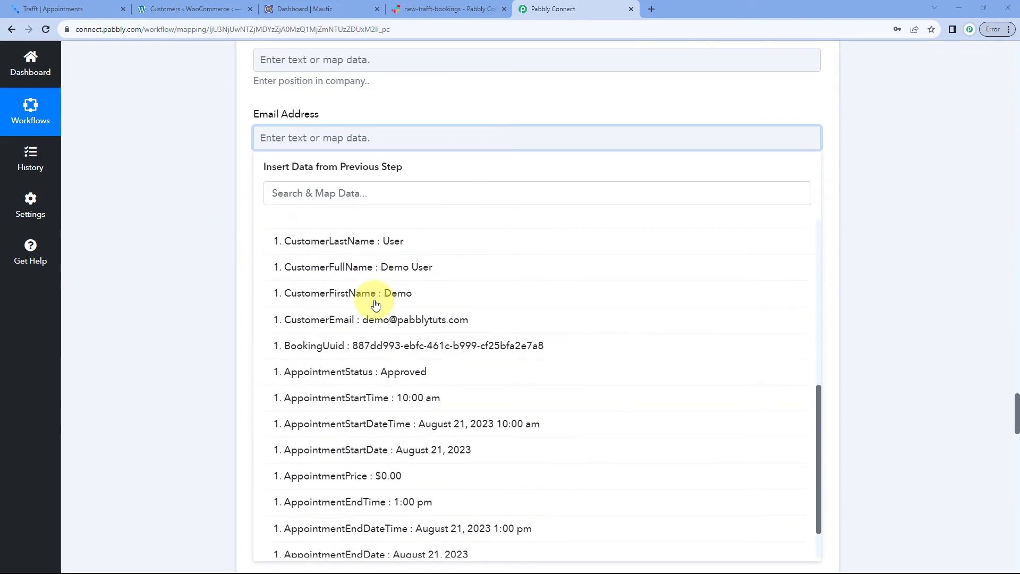
pyautogui.click(319, 267)
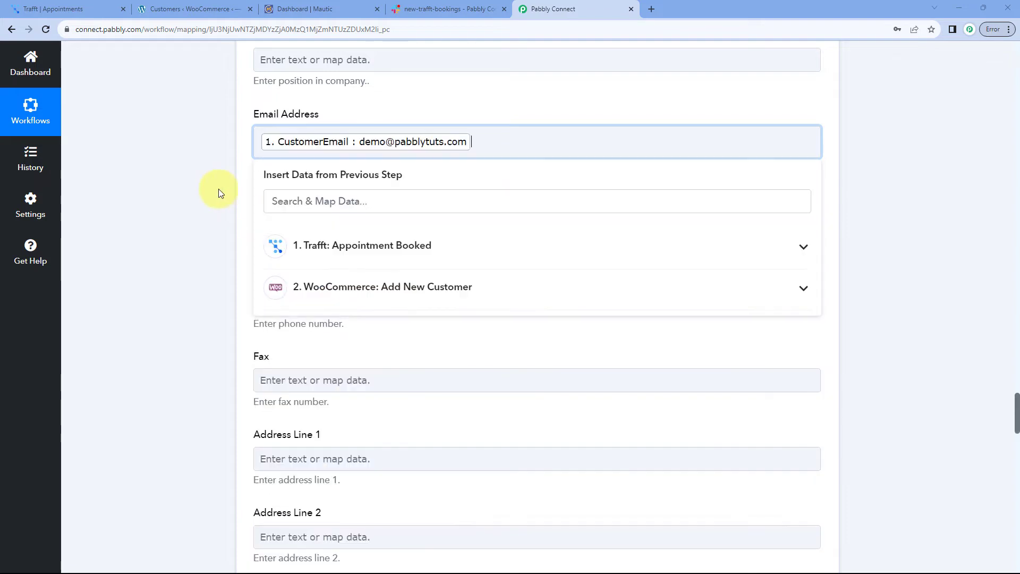
pyautogui.click(215, 187)
# Map CustomerPhone into Mobile, leaving Skype, Twitter and Add Tag empty
pyautogui.click(296, 228)
pyautogui.scroll(-2, 207, 221)
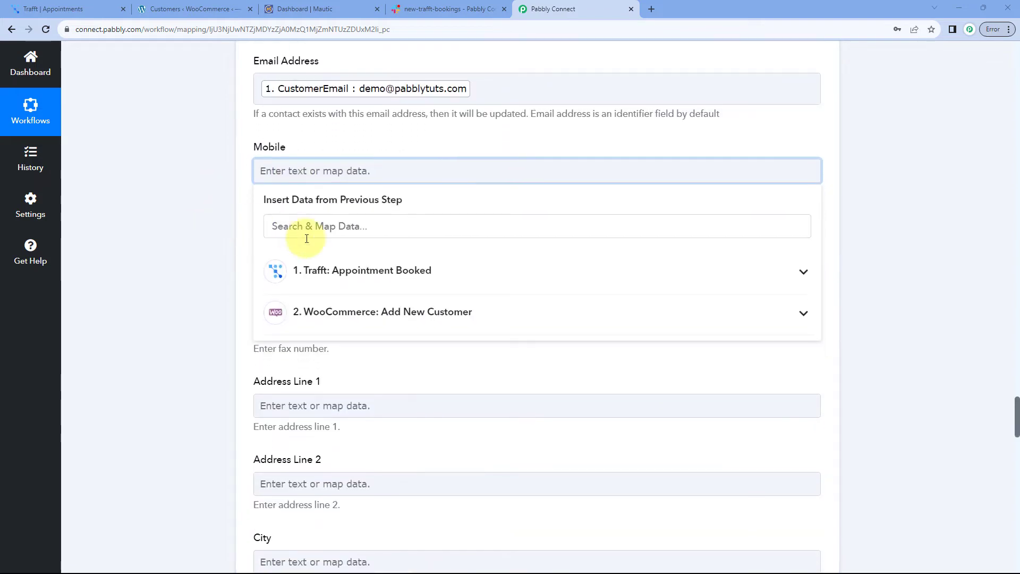
pyautogui.click(326, 263)
pyautogui.click(323, 230)
pyautogui.scroll(-5, 353, 289)
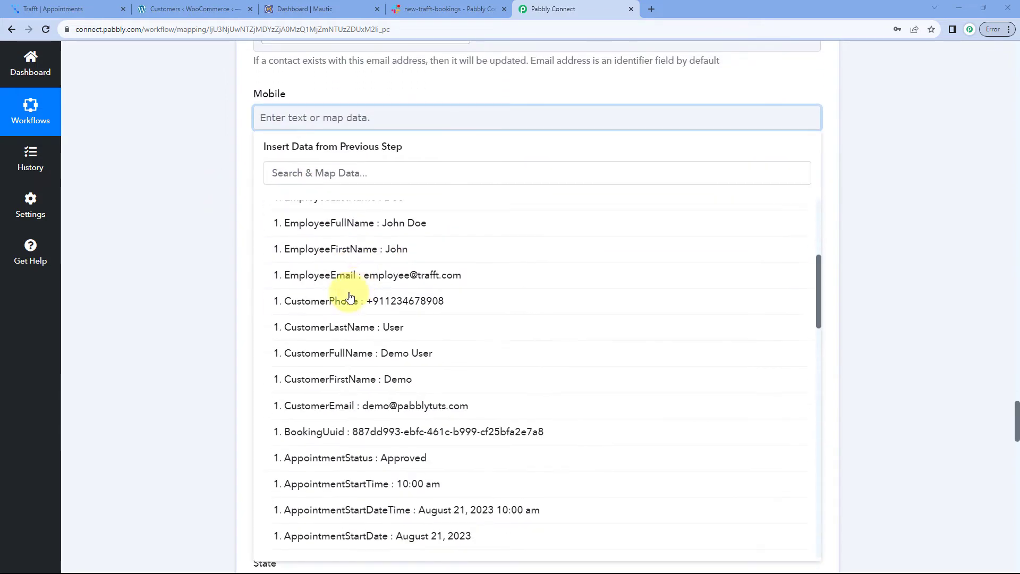
pyautogui.click(342, 298)
pyautogui.click(212, 192)
pyautogui.scroll(-2, 228, 170)
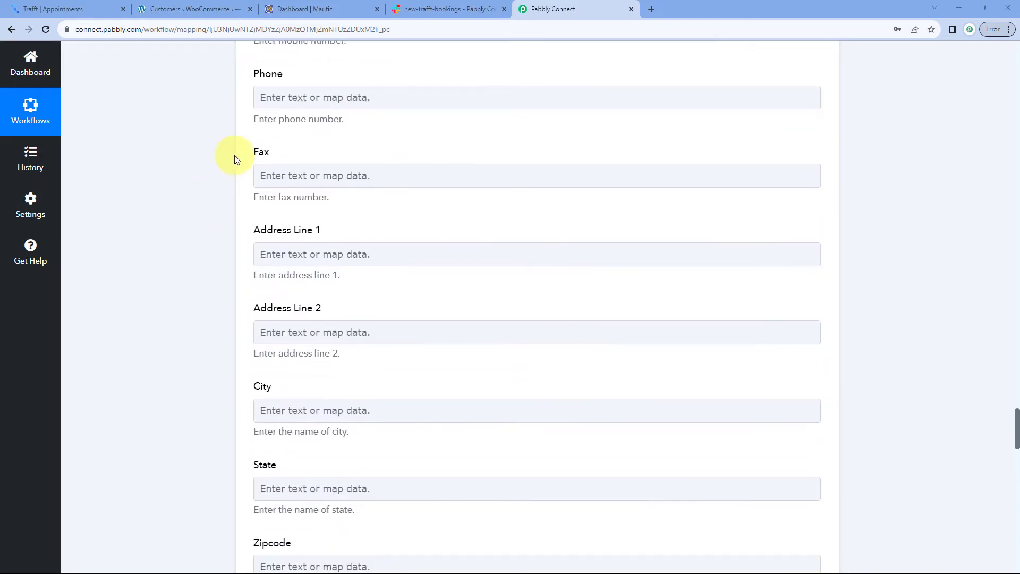
pyautogui.scroll(-4, 213, 173)
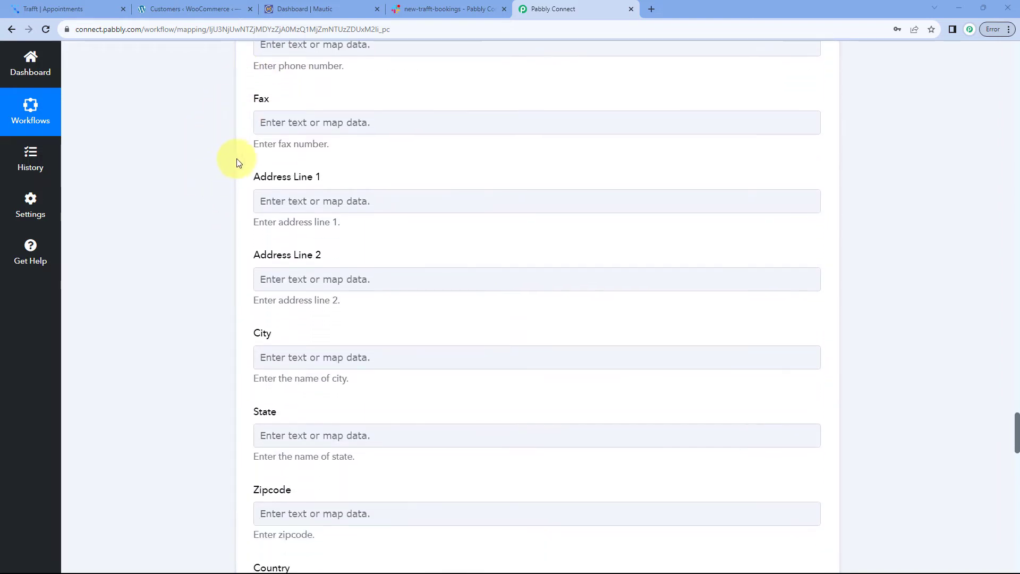
pyautogui.scroll(-9, 234, 212)
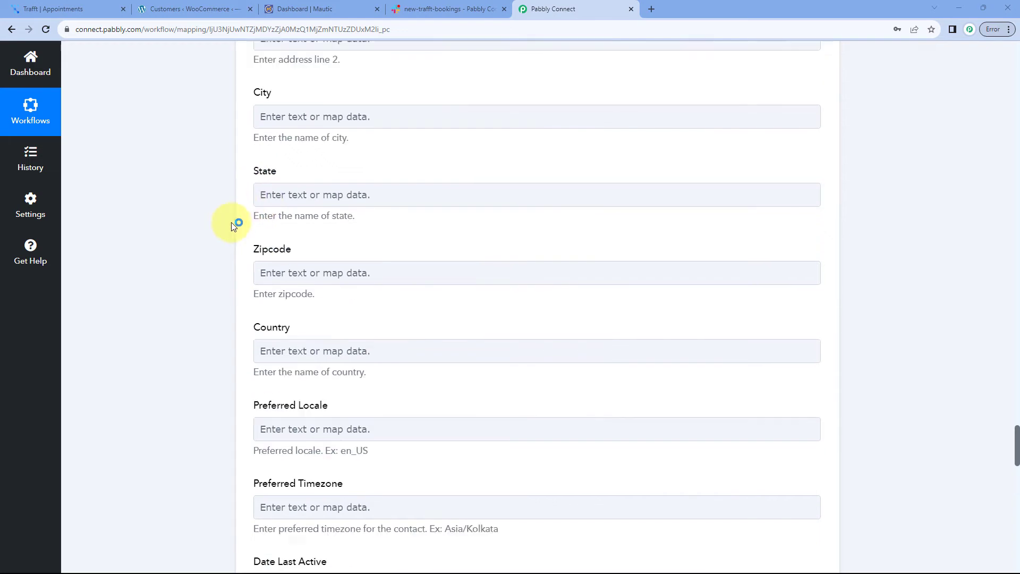
pyautogui.scroll(-7, 224, 170)
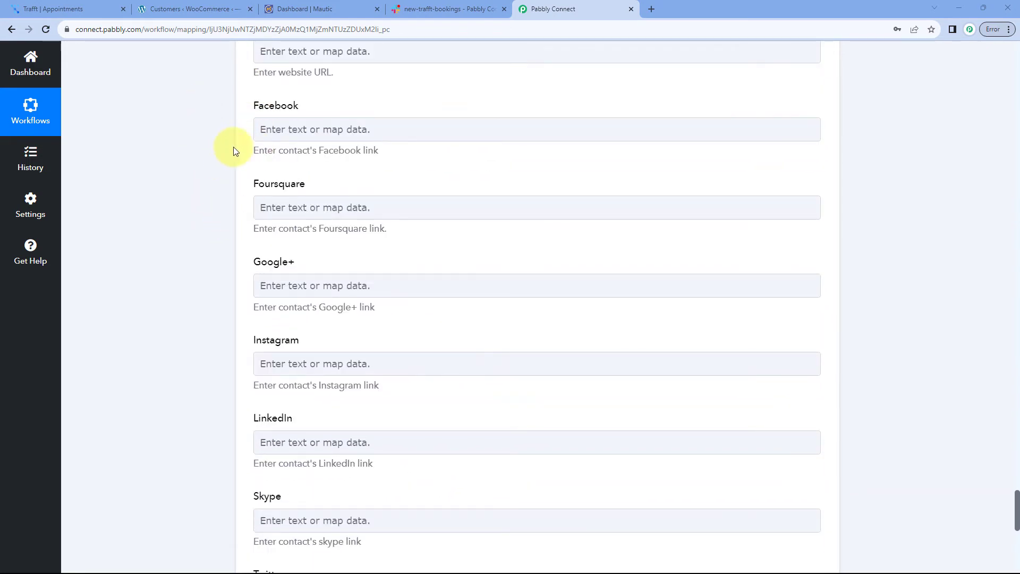
pyautogui.scroll(-8, 218, 249)
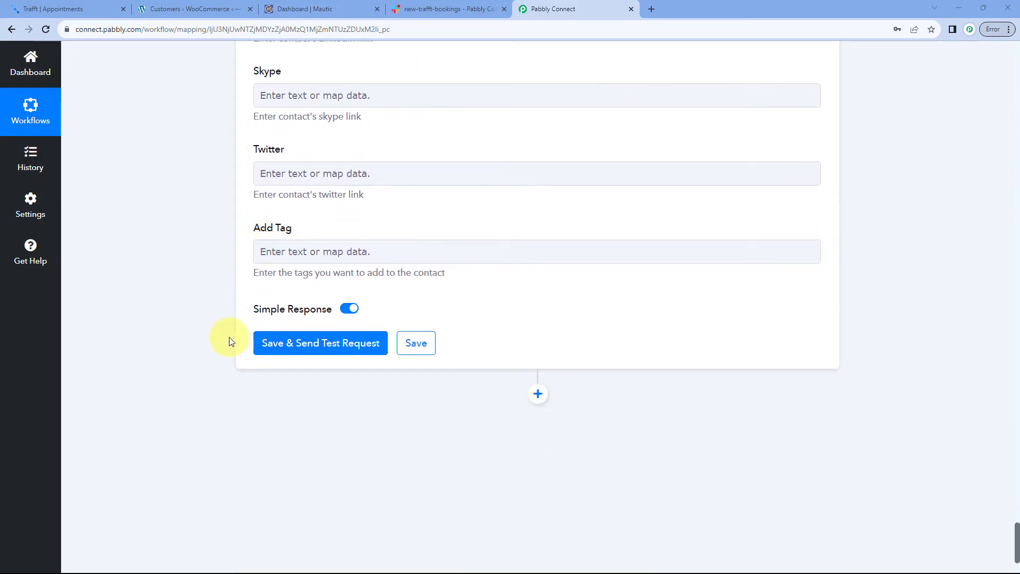
pyautogui.click(319, 348)
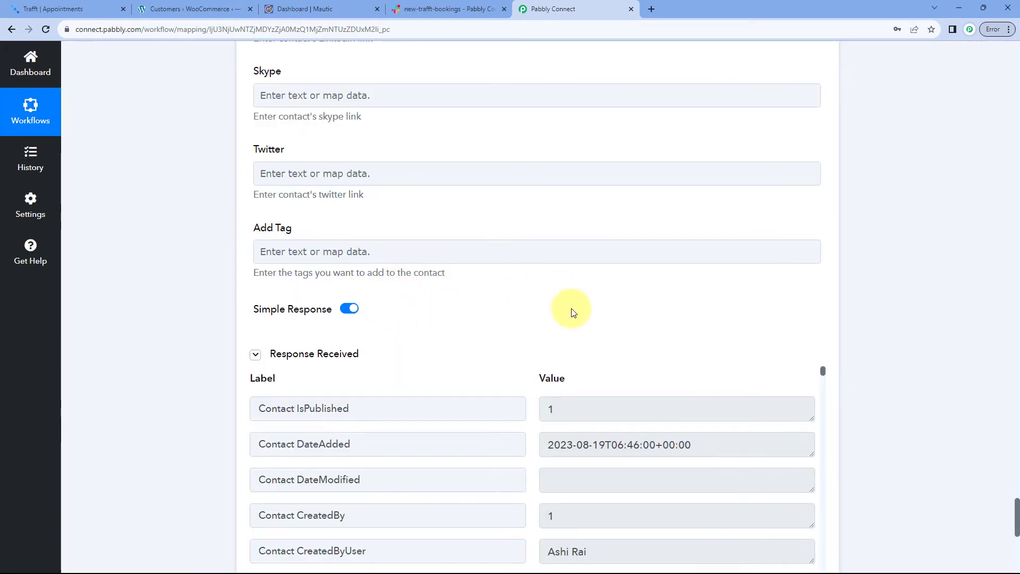
pyautogui.scroll(-2, 547, 308)
pyautogui.scroll(-1, 194, 238)
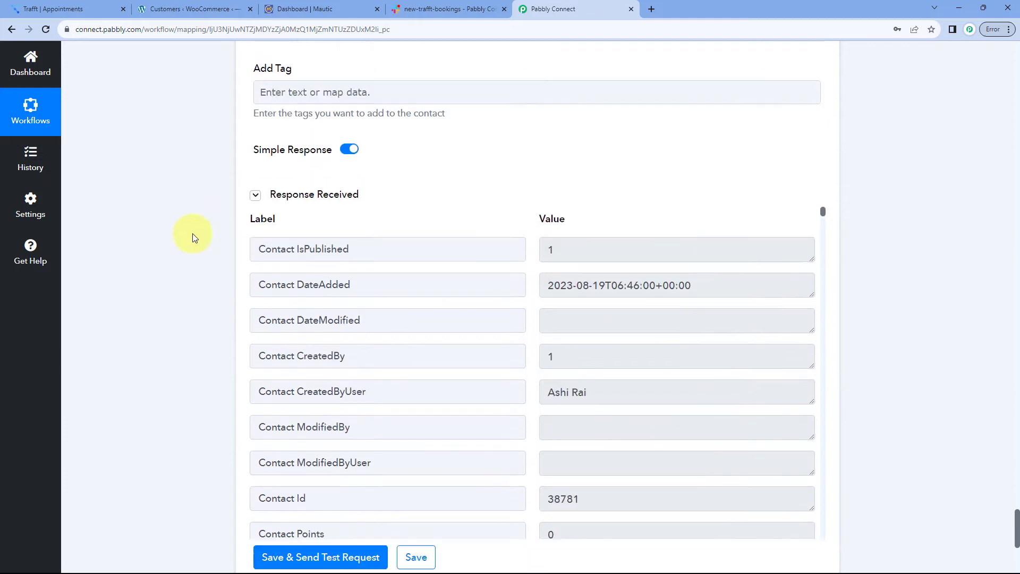
pyautogui.scroll(-7, 534, 268)
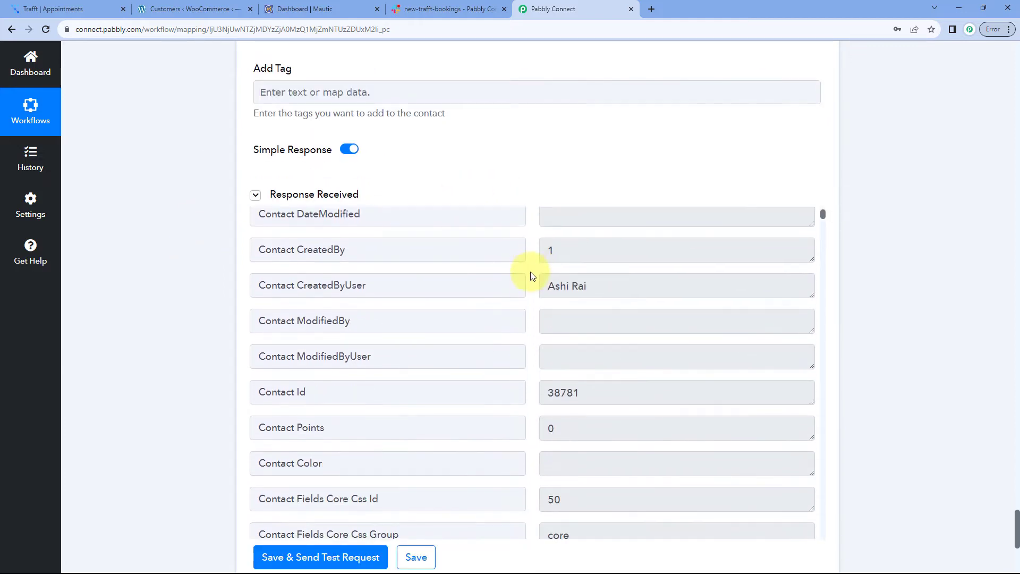
pyautogui.scroll(10, 528, 281)
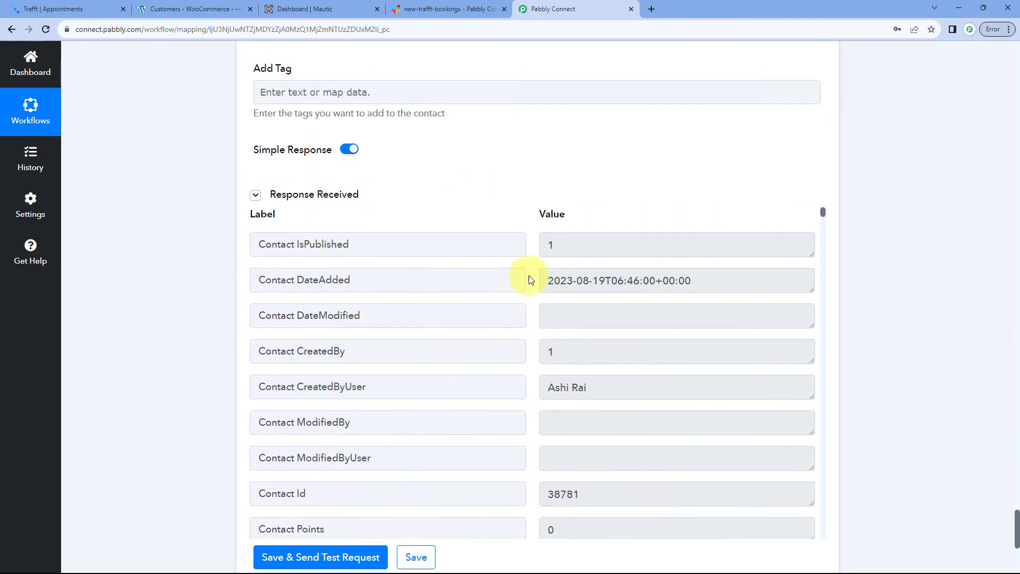
pyautogui.scroll(15, 487, 258)
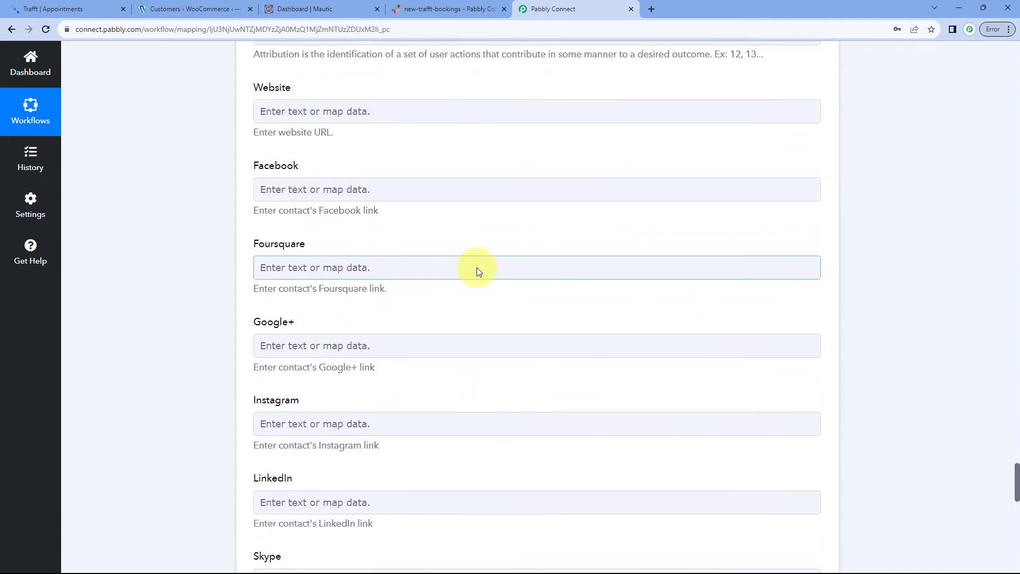
pyautogui.scroll(20, 477, 268)
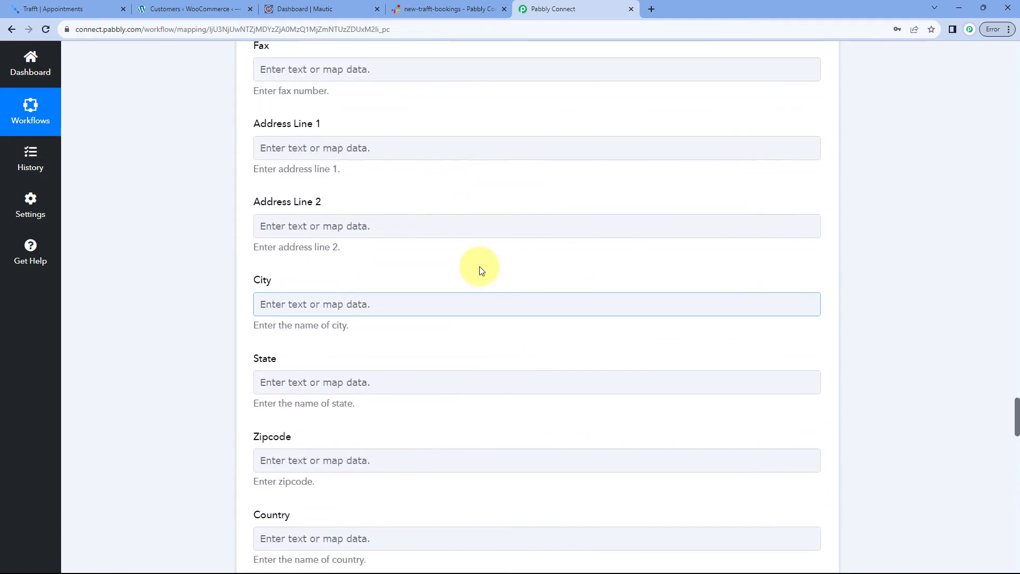
pyautogui.scroll(3, 452, 234)
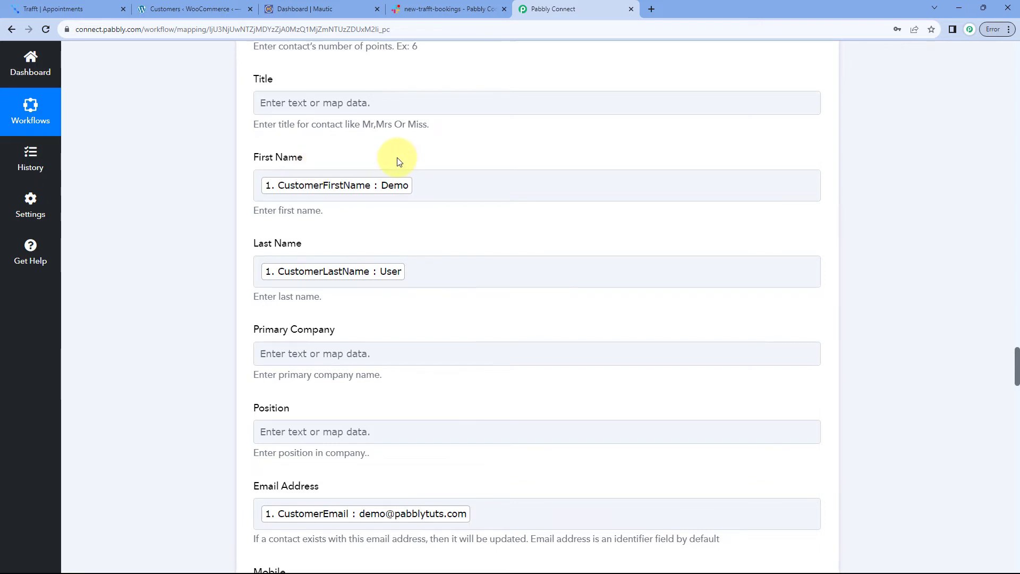
pyautogui.click(324, 8)
# Open the Demo User contact in Mautic and verify its email address and mobile number
pyautogui.click(335, 9)
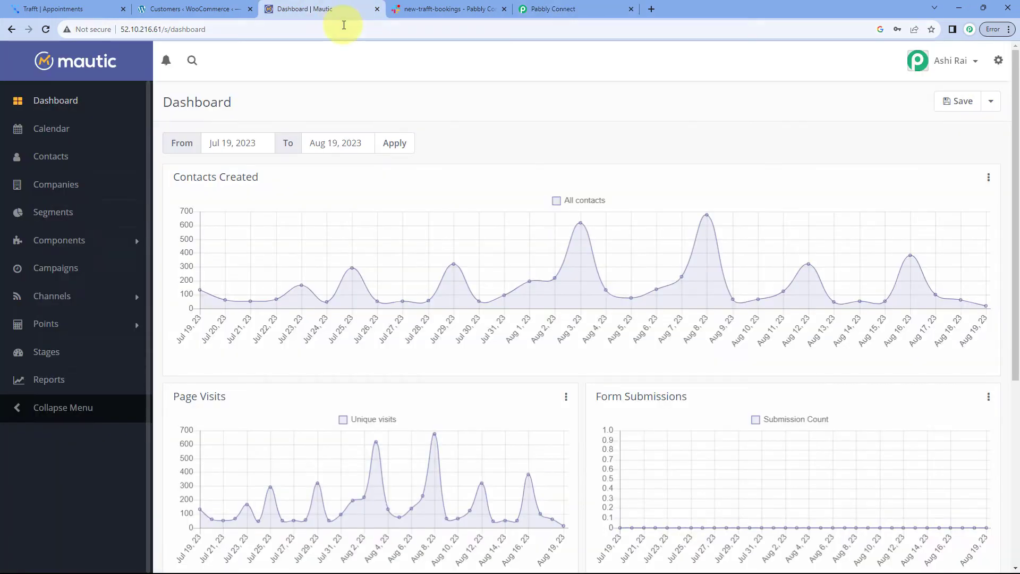
pyautogui.click(65, 157)
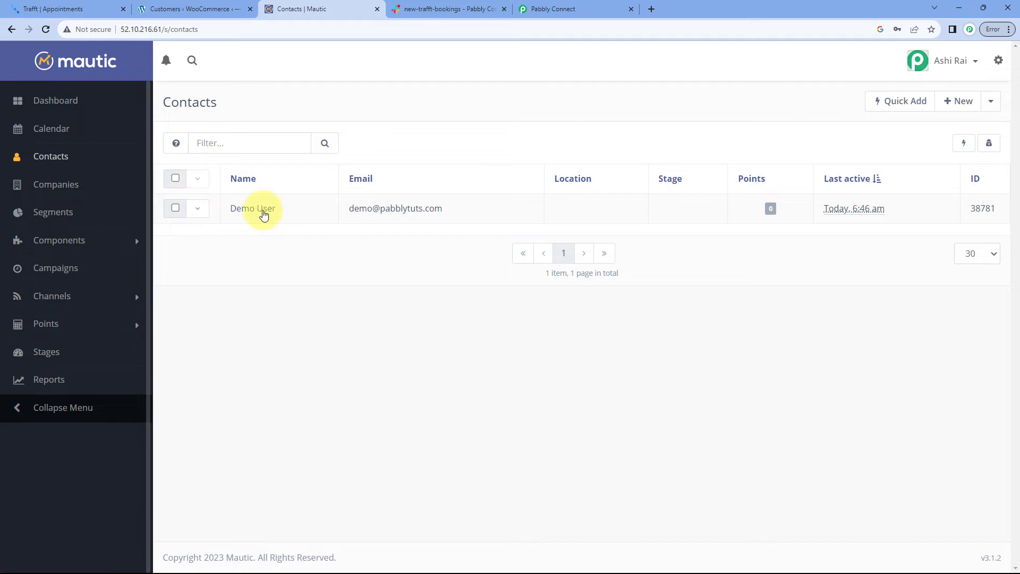
pyautogui.click(276, 216)
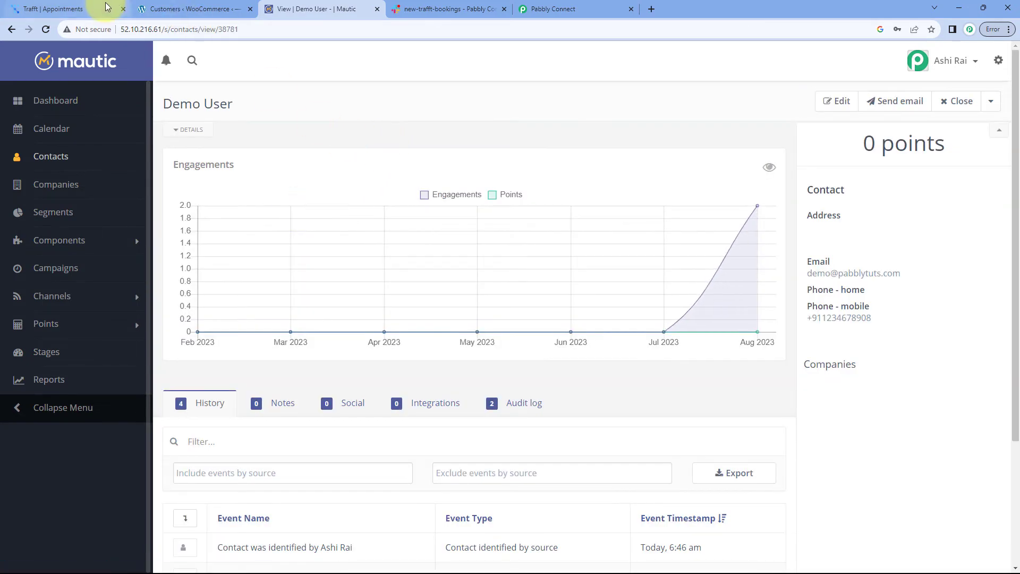
pyautogui.click(106, 7)
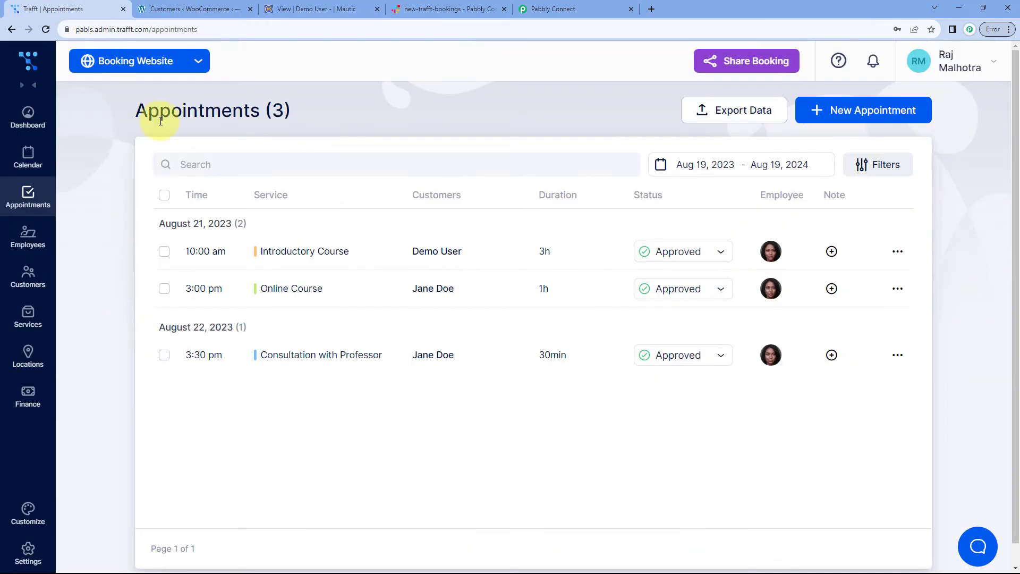
pyautogui.click(327, 6)
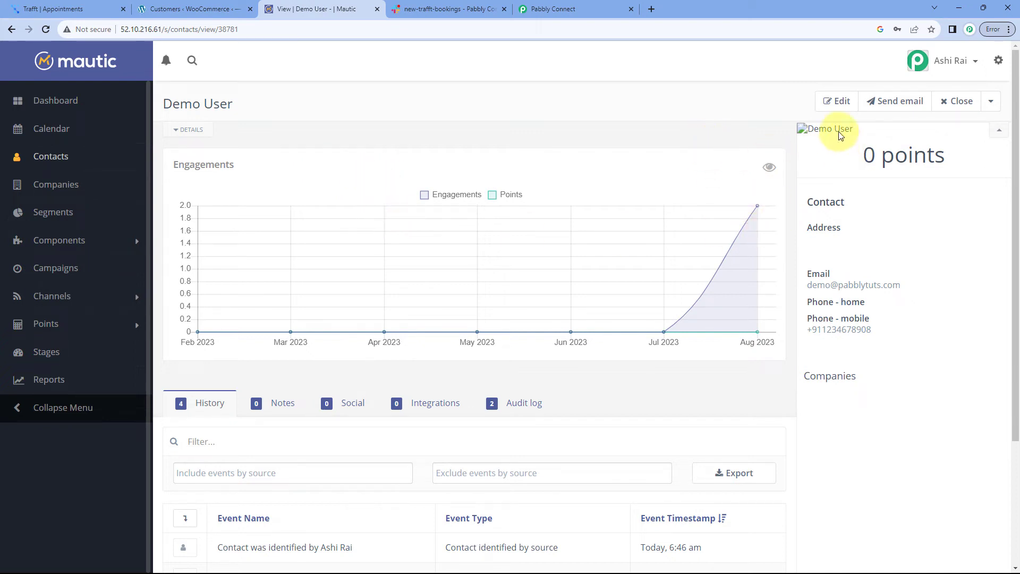
pyautogui.moveTo(940, 285); pyautogui.dragTo(807, 286)
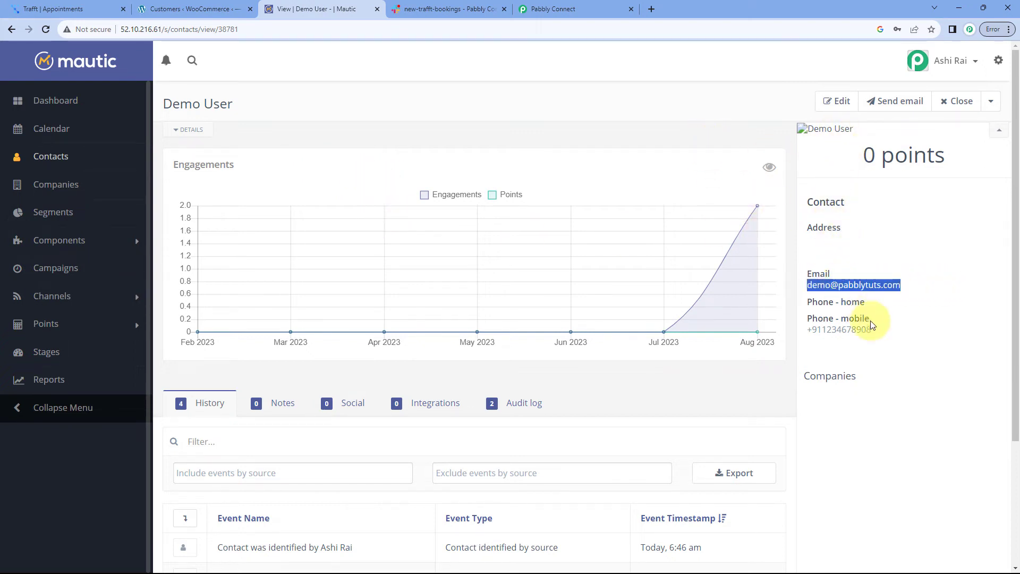
pyautogui.moveTo(874, 330); pyautogui.dragTo(830, 332)
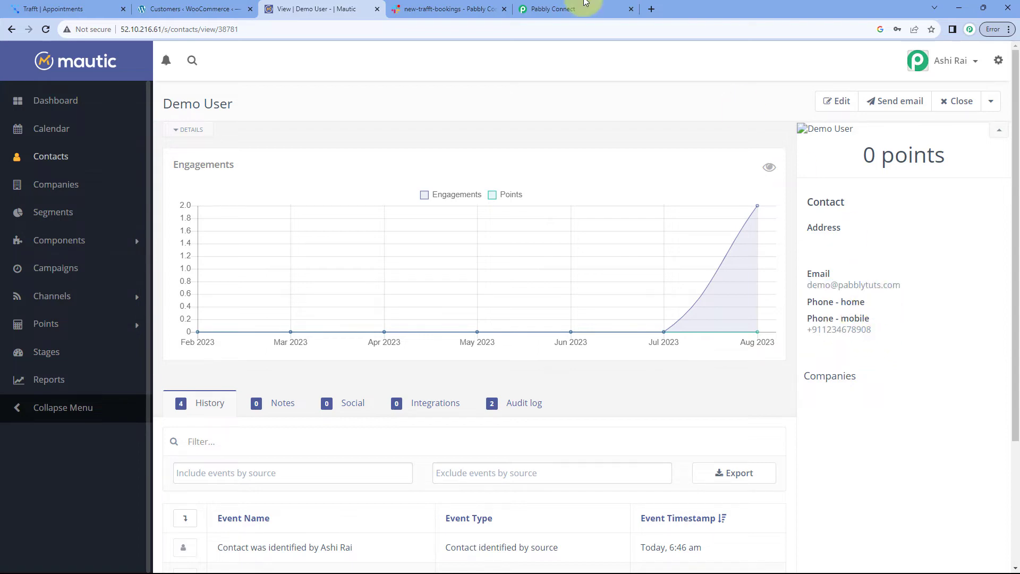
pyautogui.click(553, 9)
# Collapse the Mautic step's test response and glance at the new-trafft-bookings Slack channel
pyautogui.scroll(-13, 639, 220)
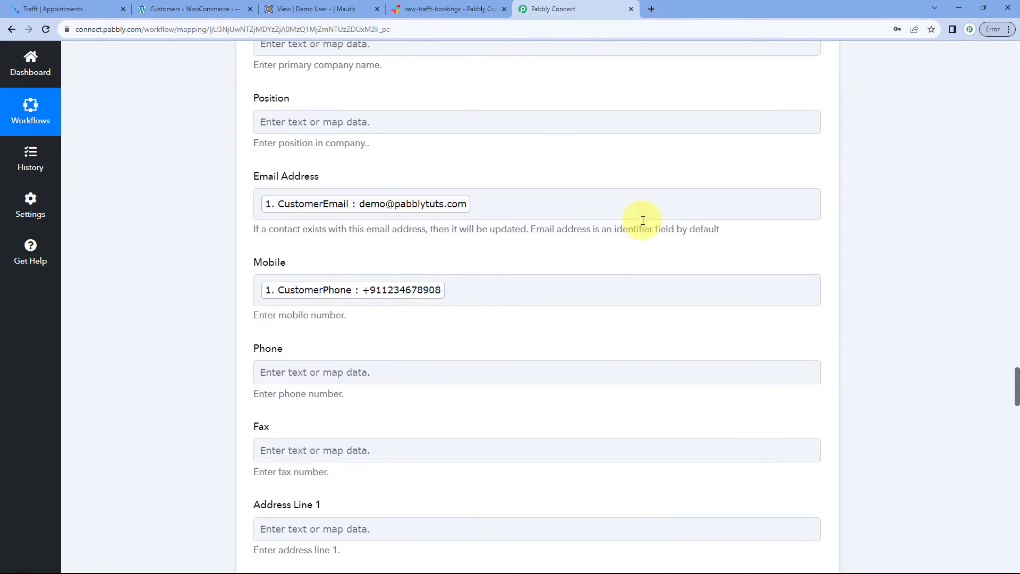
pyautogui.scroll(-20, 668, 232)
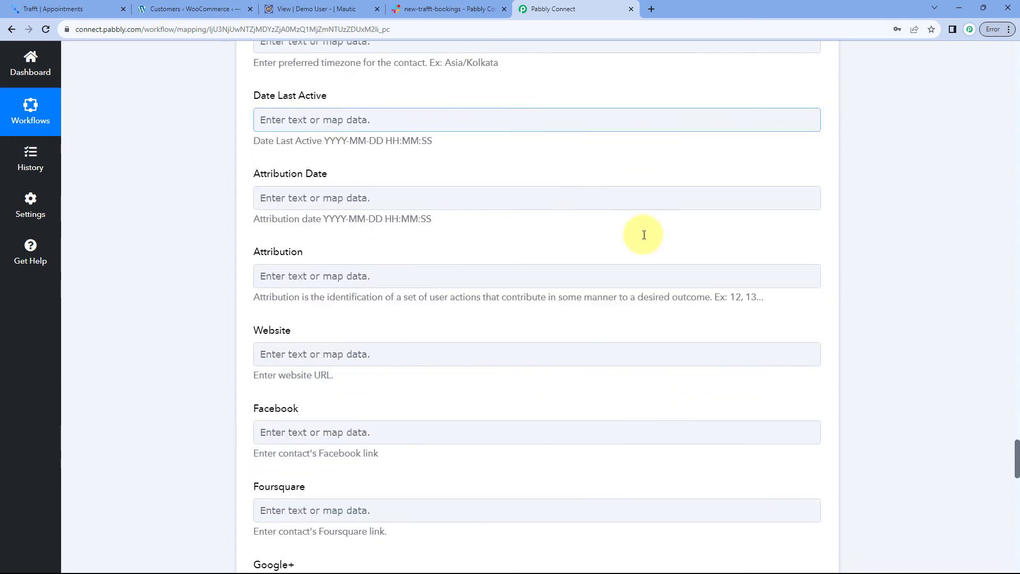
pyautogui.scroll(-5, 500, 228)
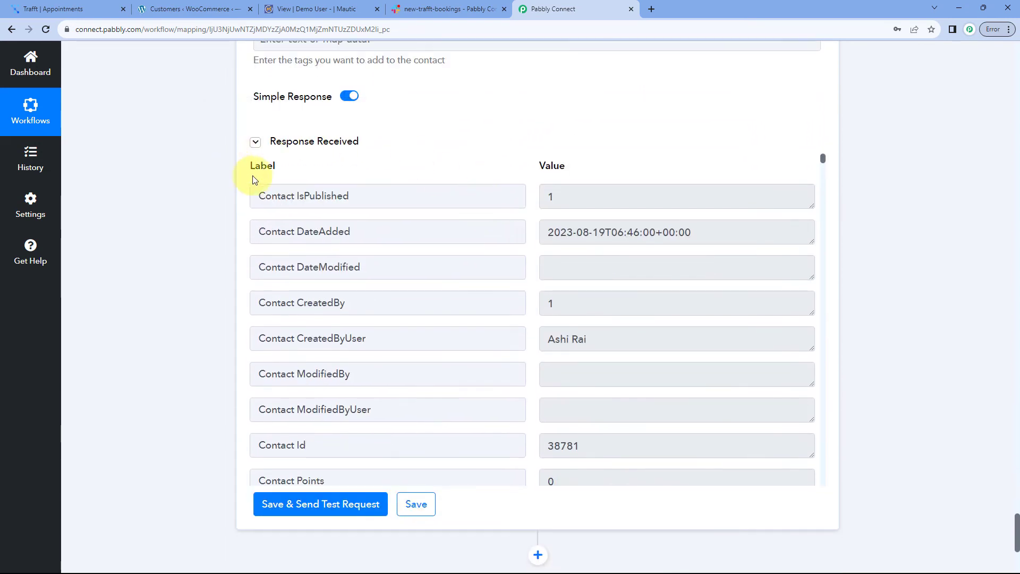
pyautogui.click(255, 143)
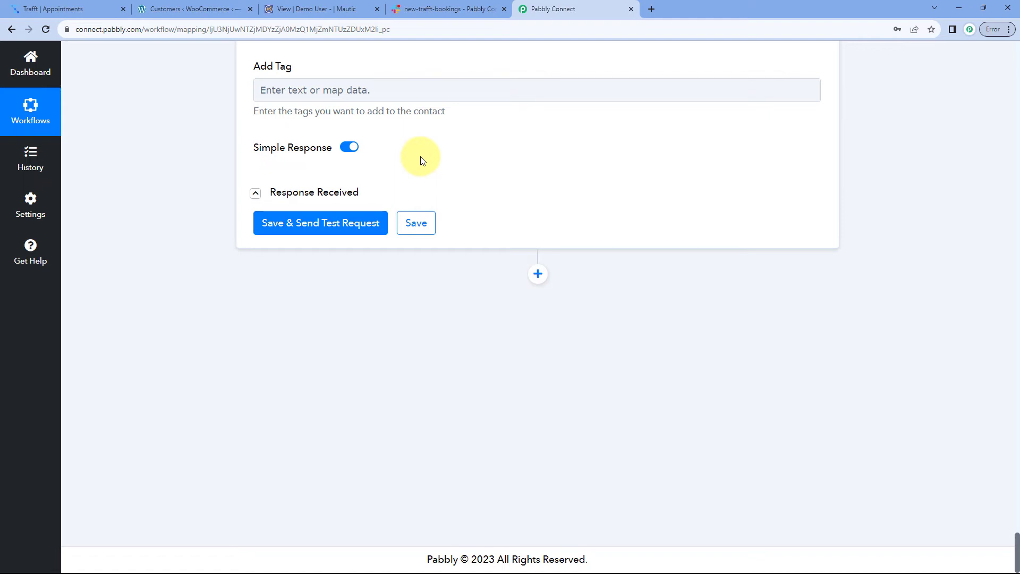
pyautogui.click(416, 8)
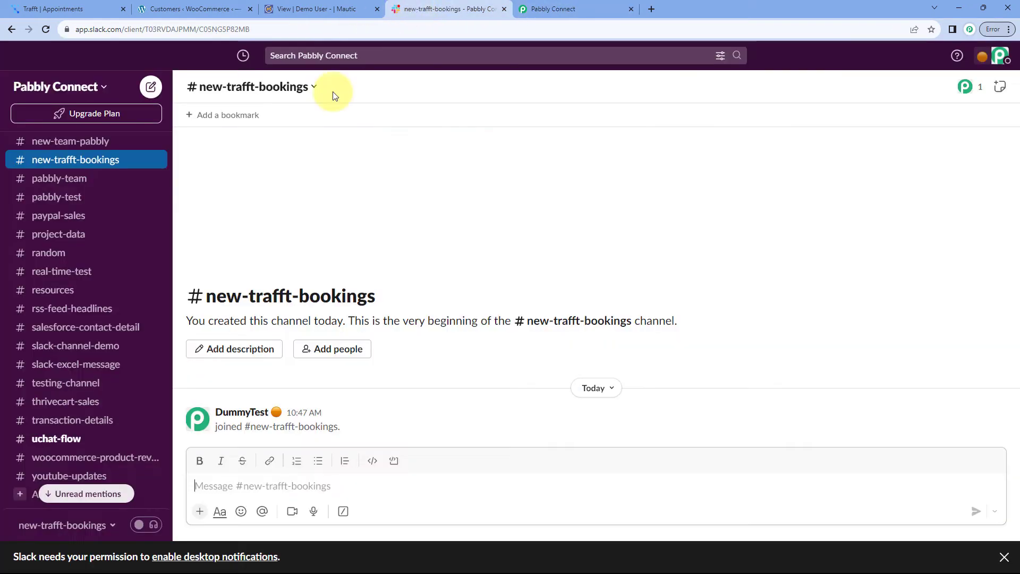
pyautogui.click(553, 7)
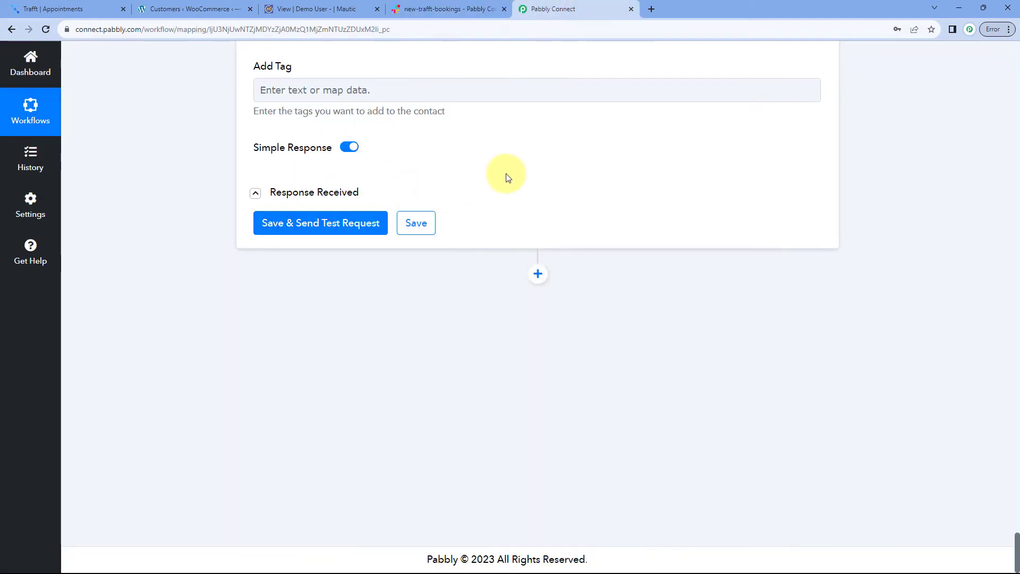
# Add a Slack action step with the Send Channel Message event and start connecting it
pyautogui.click(536, 275)
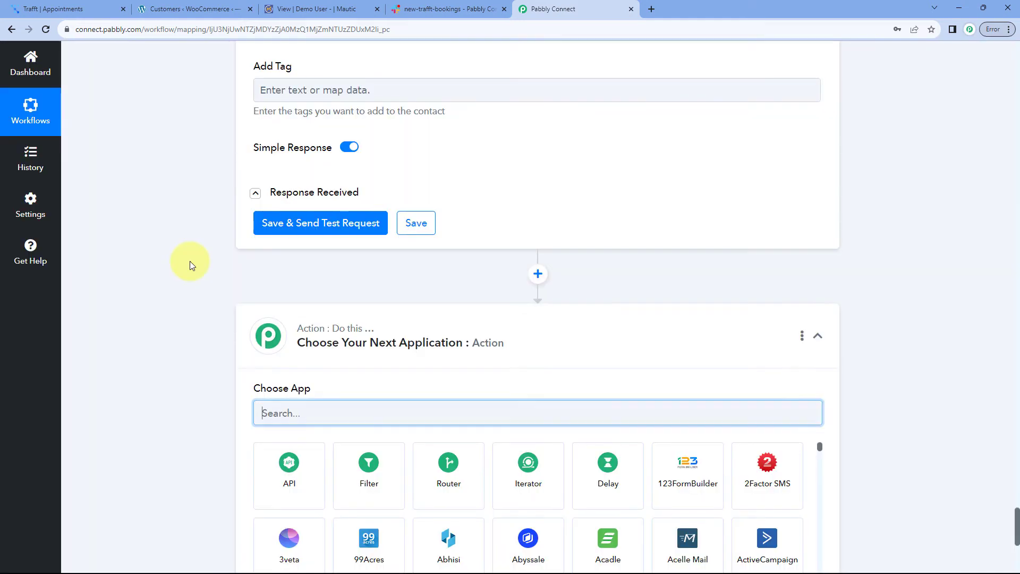
pyautogui.write('Slac')
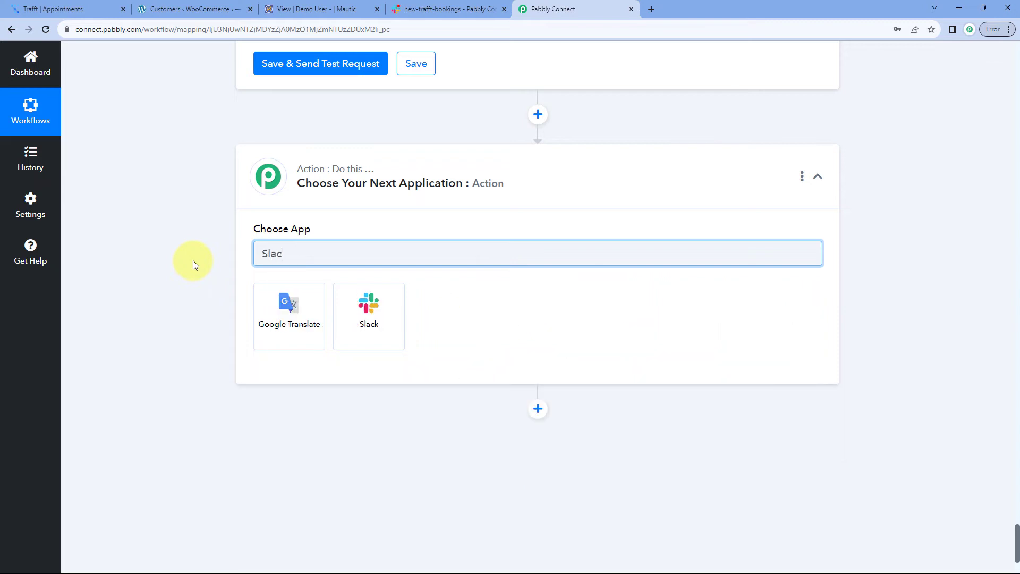
pyautogui.write('k')
pyautogui.click(268, 314)
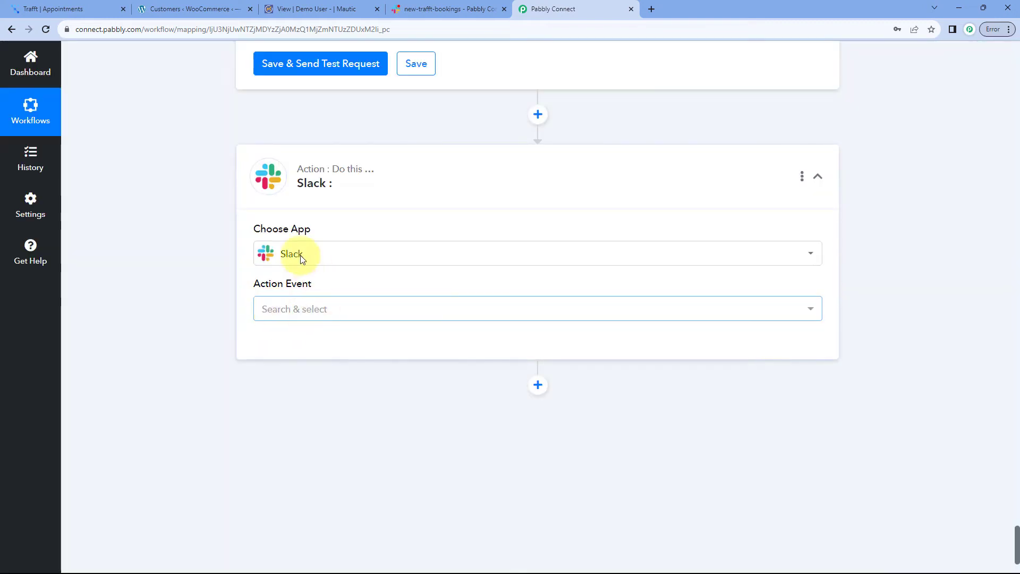
pyautogui.scroll(-1, 329, 268)
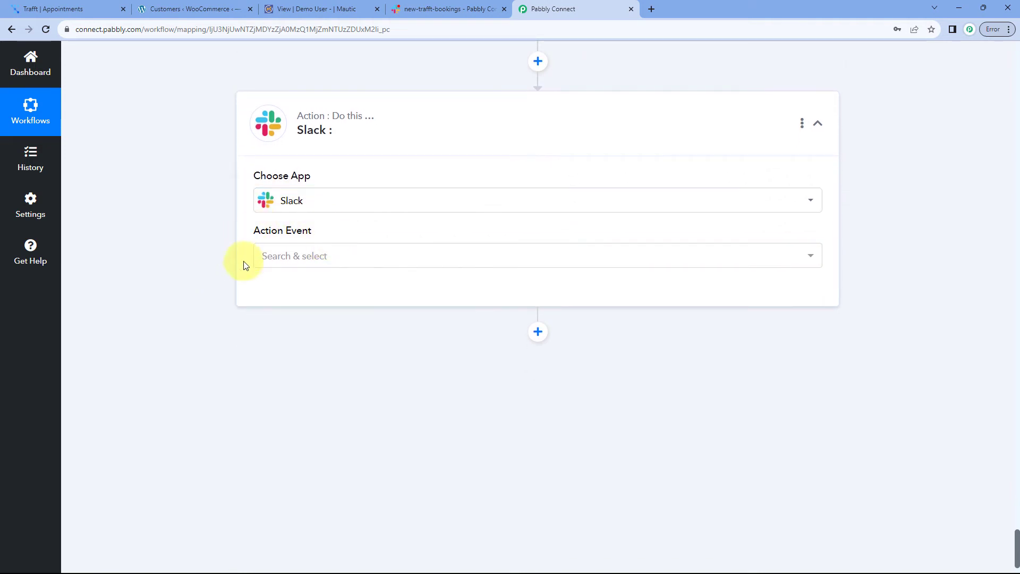
pyautogui.click(349, 260)
pyautogui.scroll(-1, 191, 266)
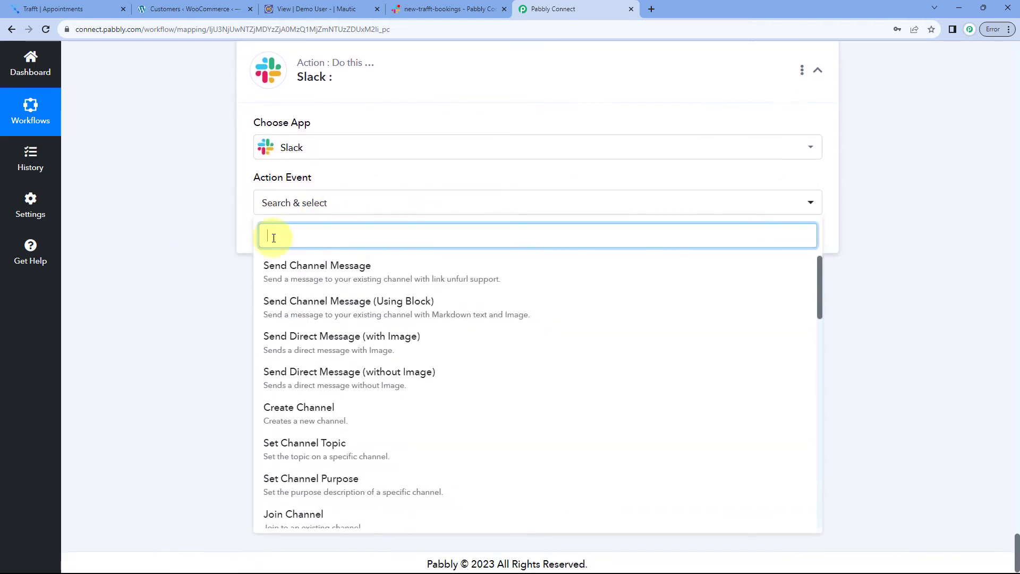
pyautogui.click(344, 271)
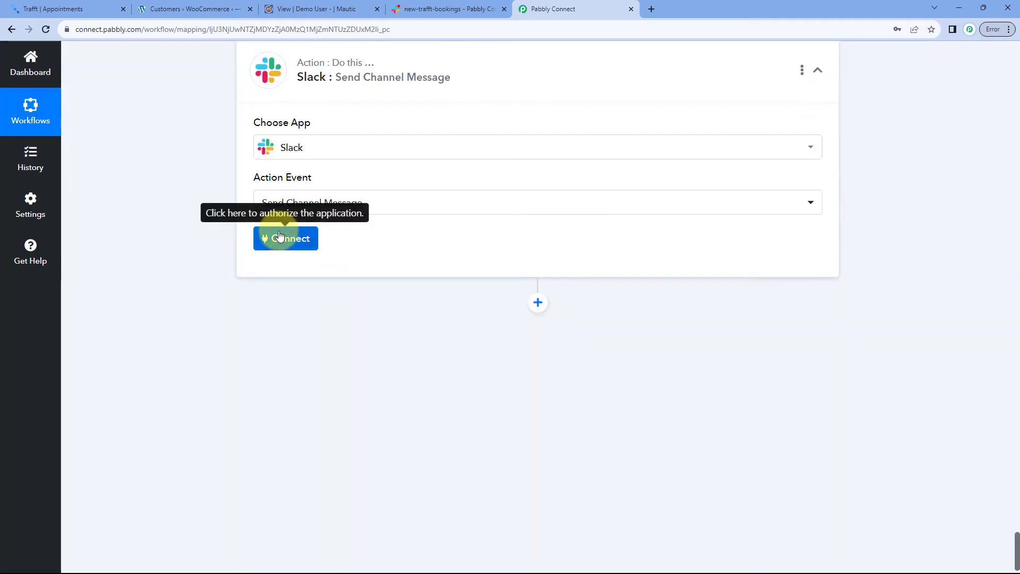
pyautogui.click(280, 237)
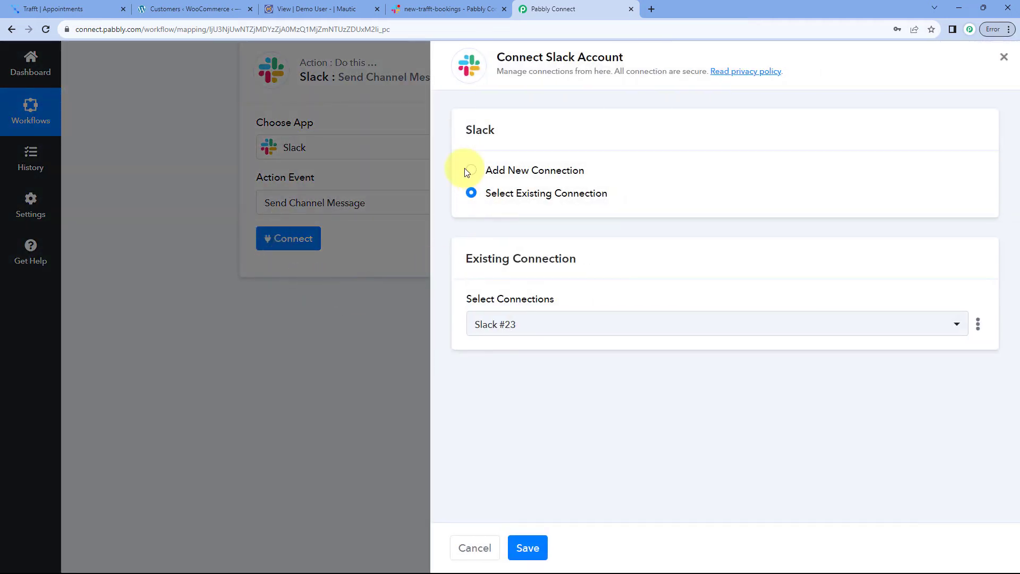
# Create a new Slack connection, Slack #24, and begin authenticating with Slack
pyautogui.click(467, 171)
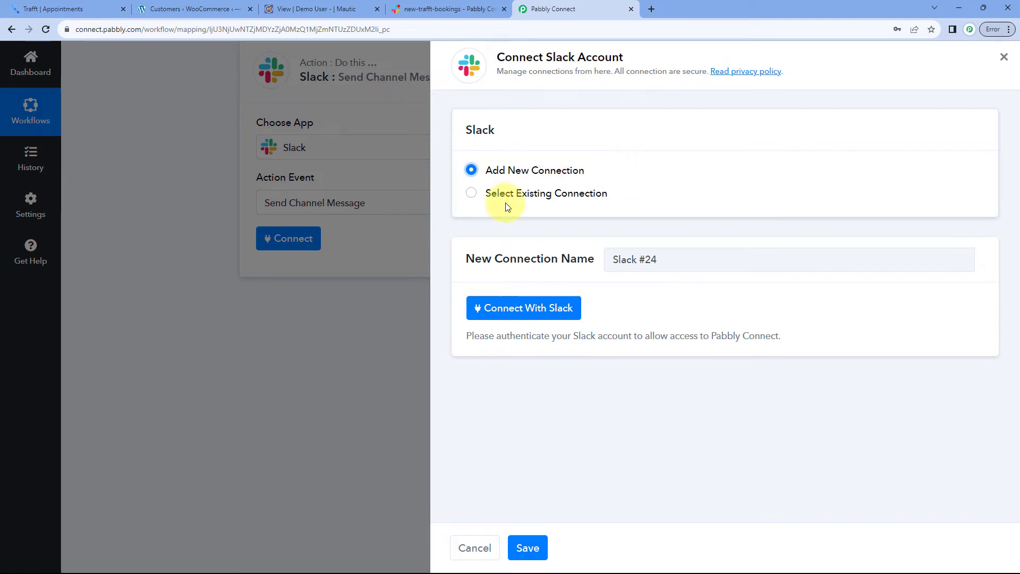
pyautogui.click(516, 310)
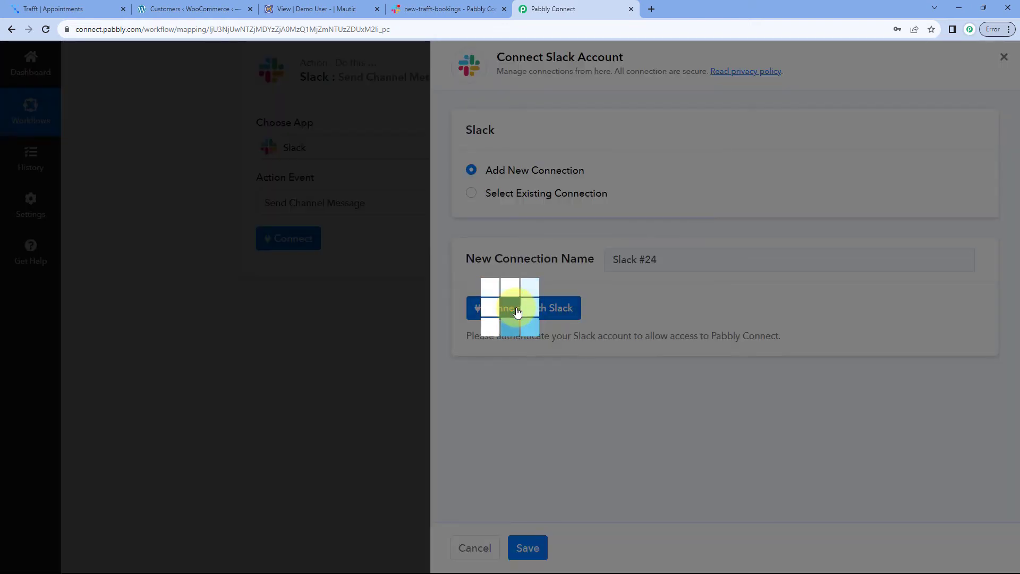
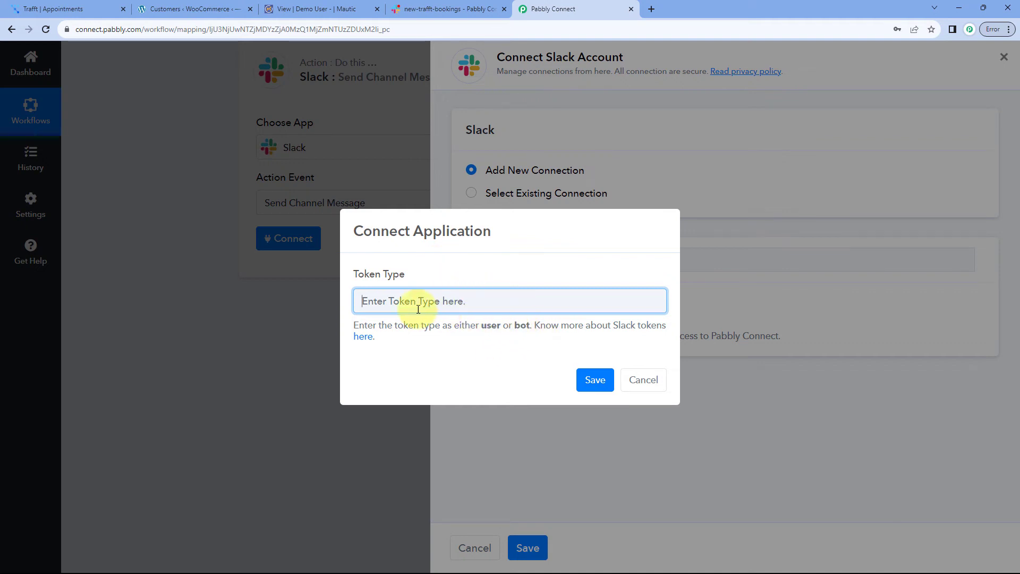
# Open the Slack token types help article from the Connect Application dialog in a new tab
pyautogui.click(364, 337)
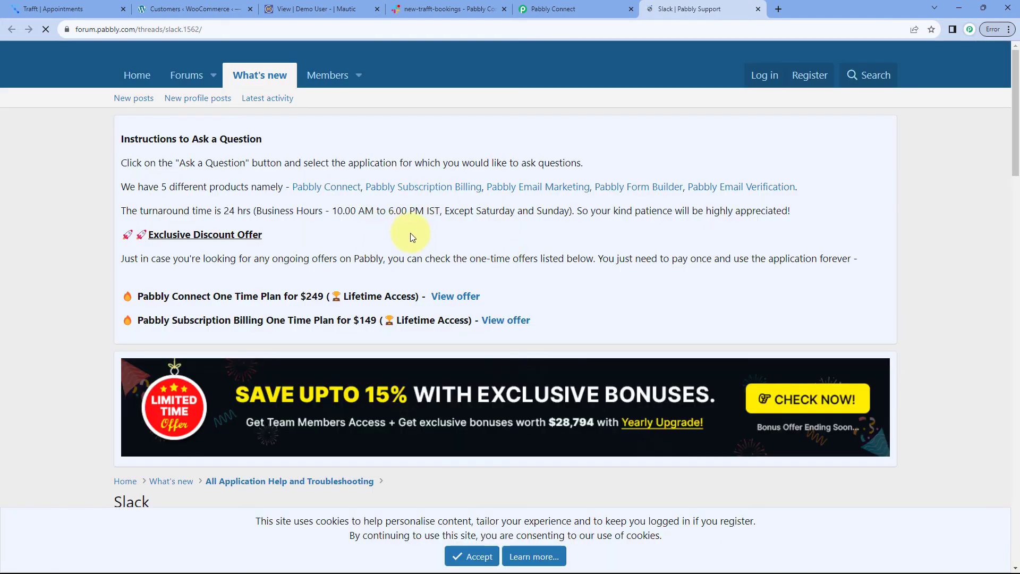
# Read the user-token permission list in the forum thread, then return to Pabbly Connect
pyautogui.scroll(-10, 410, 233)
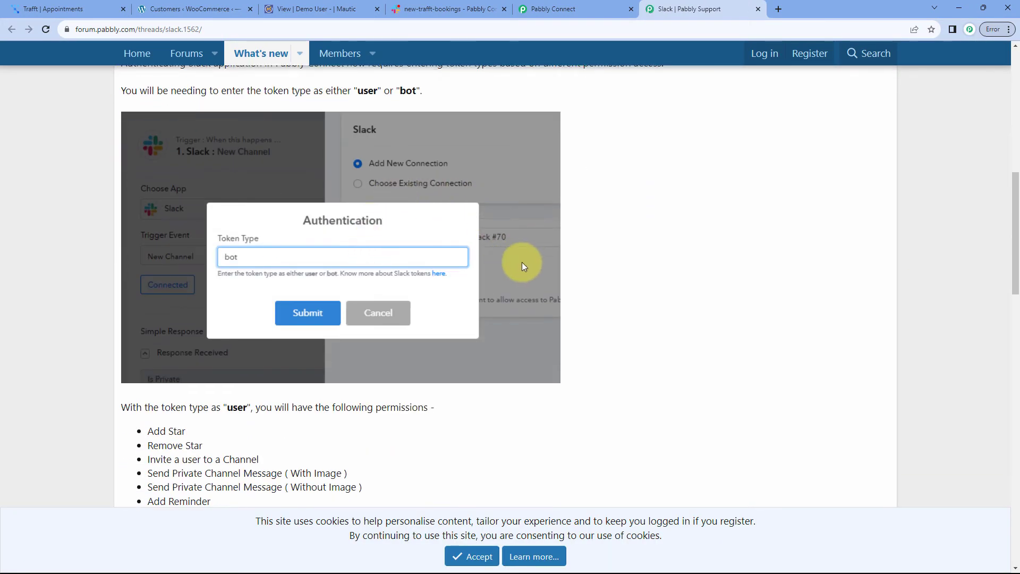
pyautogui.scroll(-7, 522, 263)
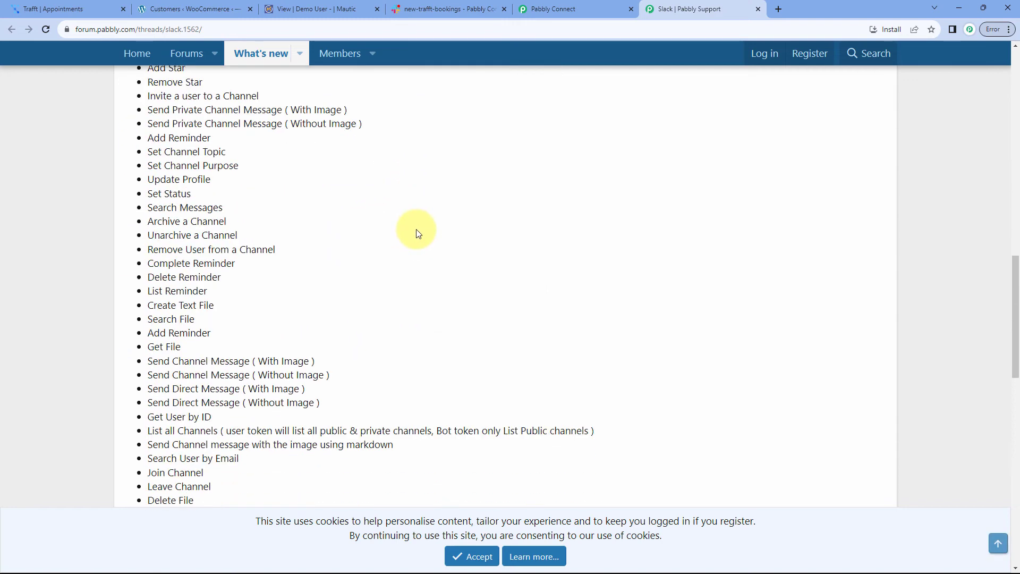
pyautogui.scroll(-1, 418, 234)
pyautogui.click(571, 9)
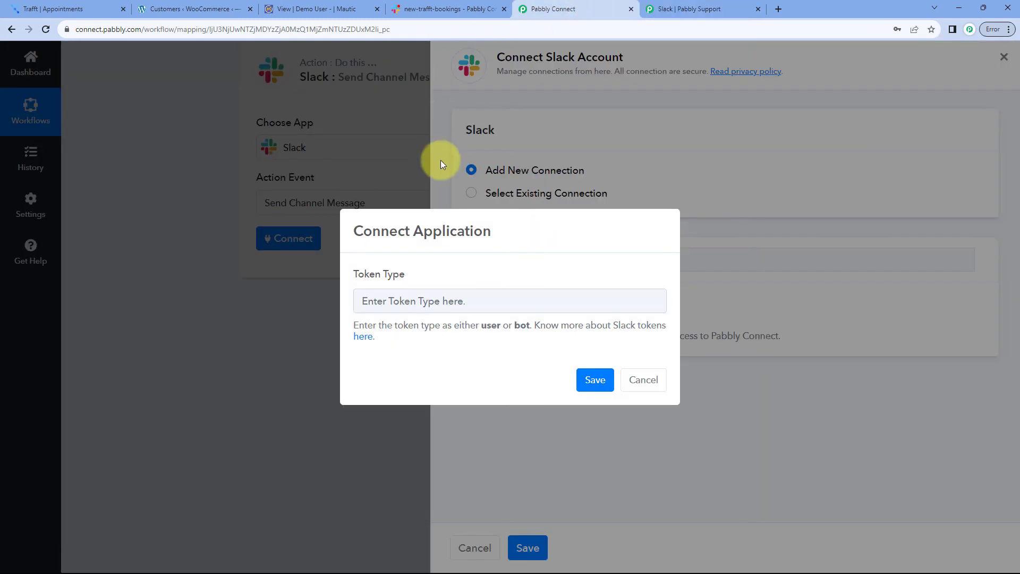
# Connect Slack with the user token type and allow Pabbly Connect access to the workspace
pyautogui.click(438, 300)
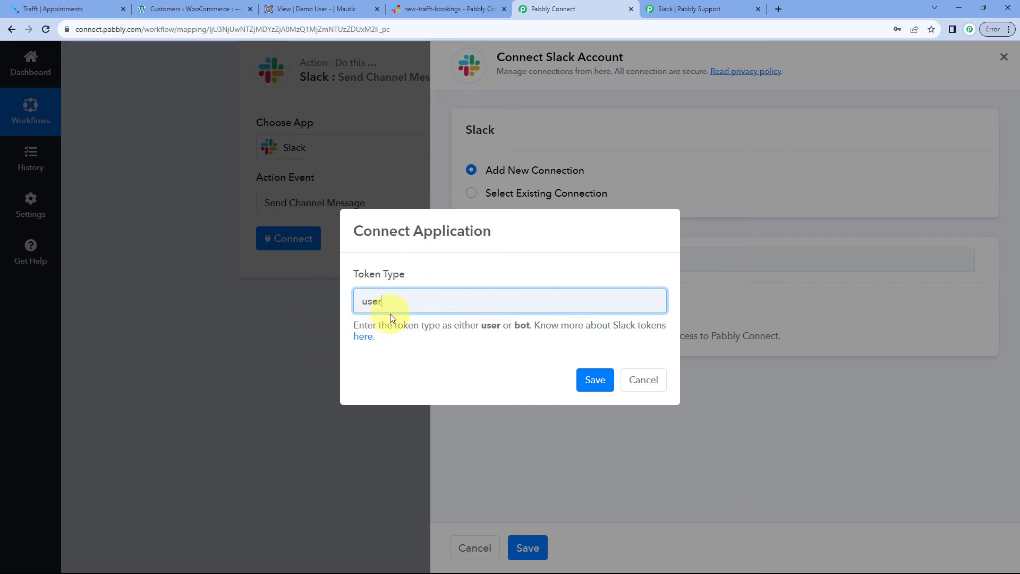
pyautogui.click(593, 380)
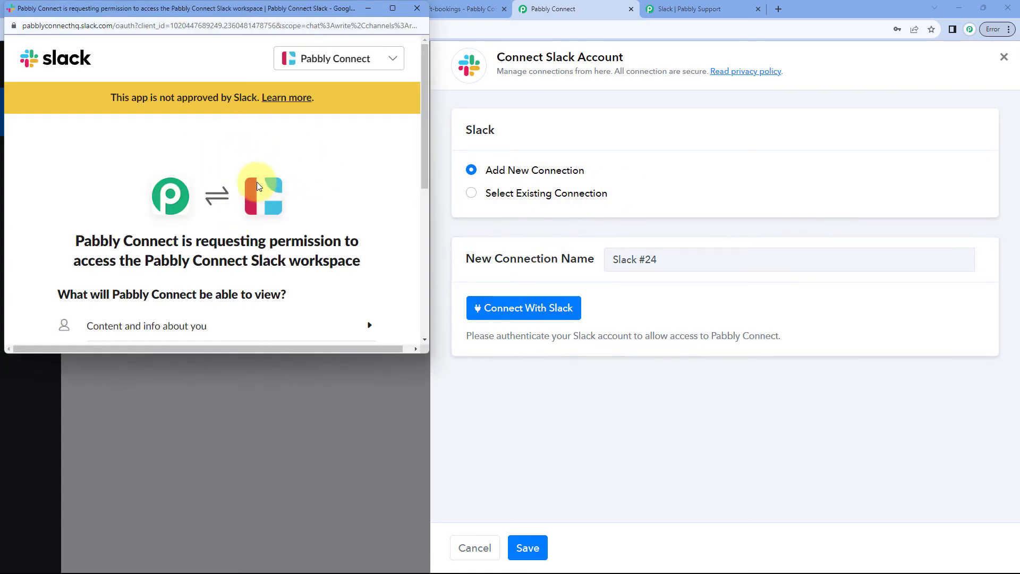
pyautogui.scroll(-5, 257, 182)
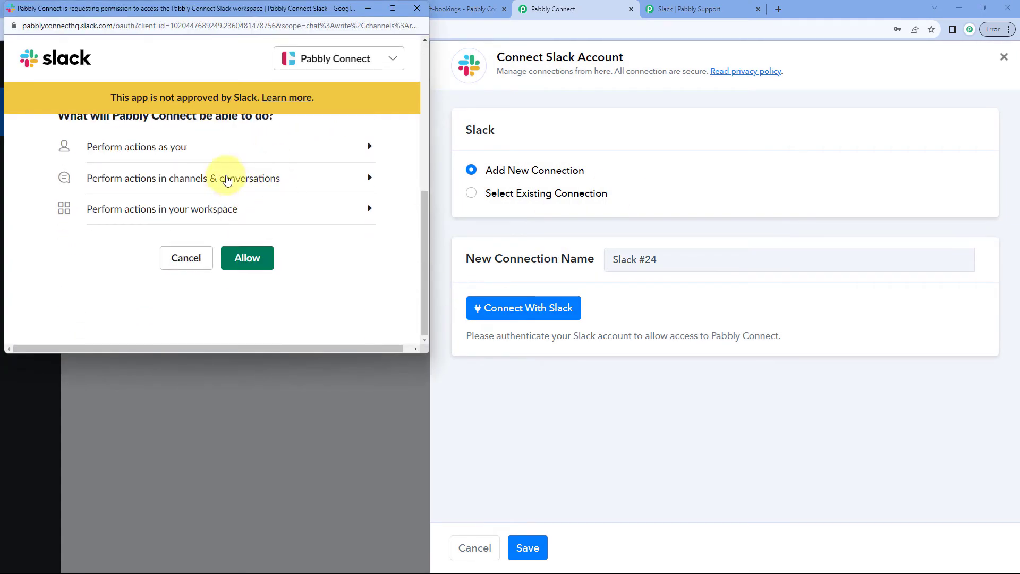
pyautogui.click(252, 259)
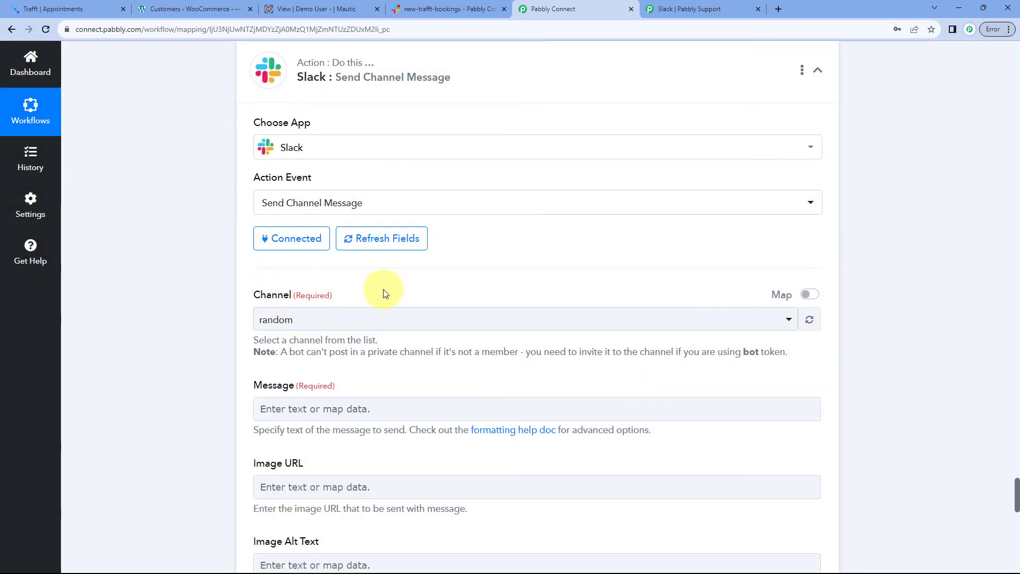
# Open the Channel dropdown and compare it with the new-trafft-bookings channel in Slack
pyautogui.scroll(-1, 381, 277)
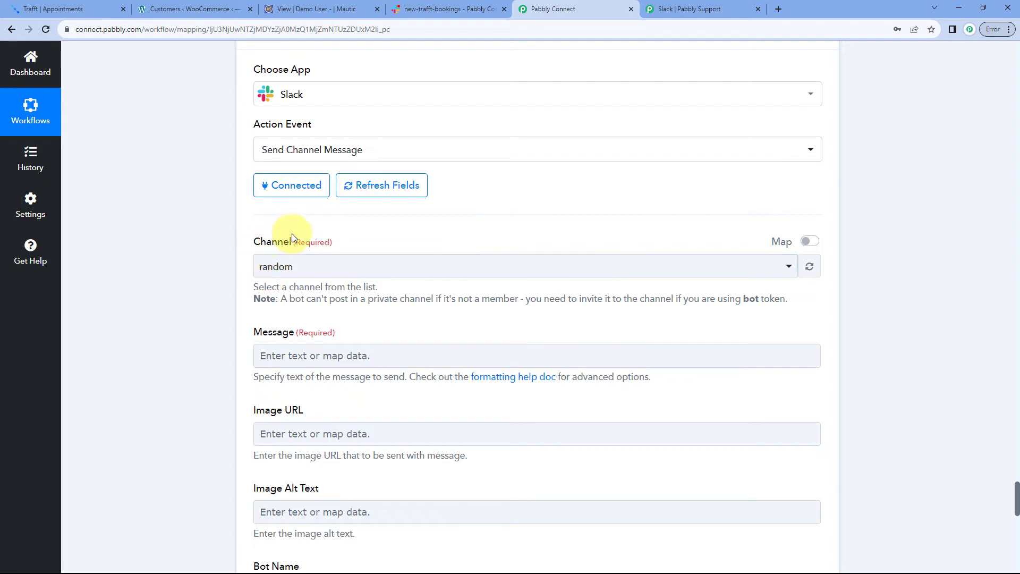
pyautogui.scroll(-1, 318, 239)
pyautogui.click(263, 213)
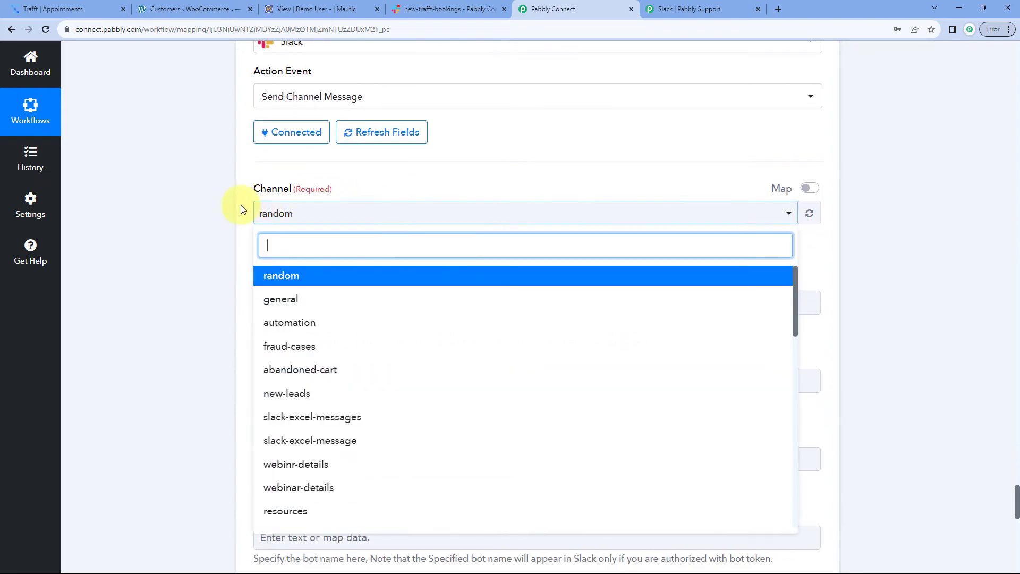
pyautogui.scroll(-2, 228, 207)
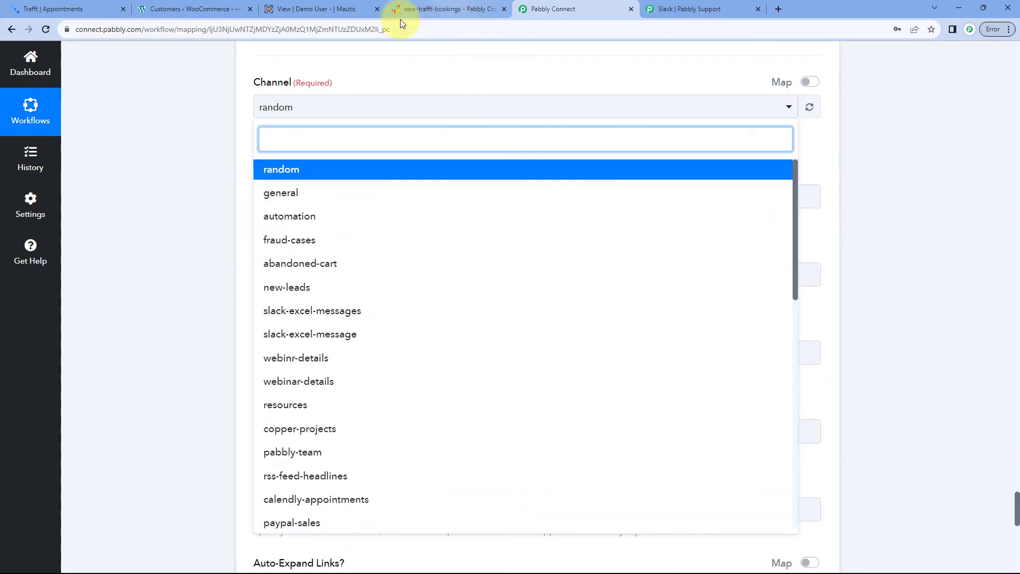
pyautogui.click(400, 20)
pyautogui.scroll(-4, 91, 201)
pyautogui.scroll(4, 86, 262)
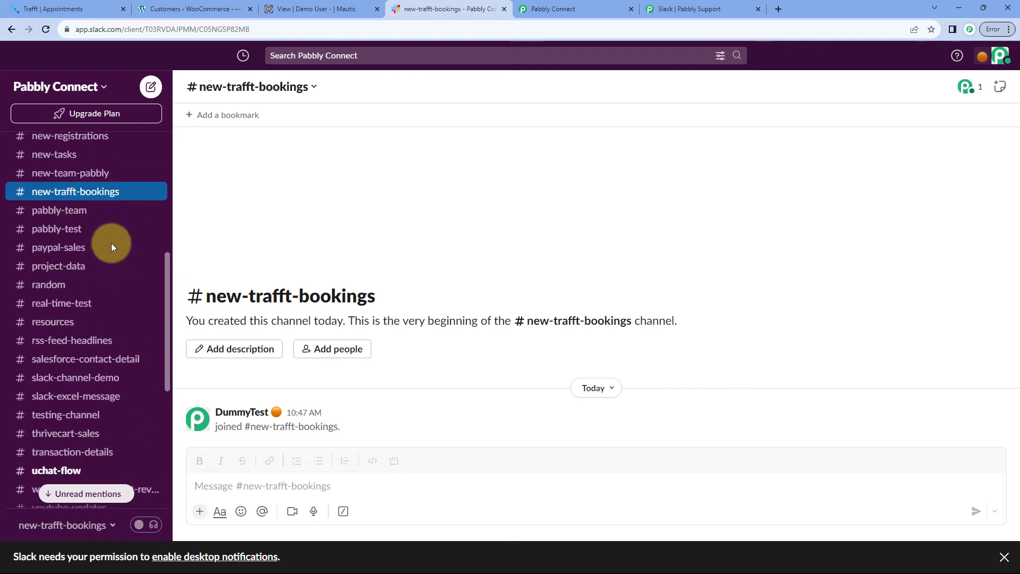
pyautogui.scroll(3, 106, 241)
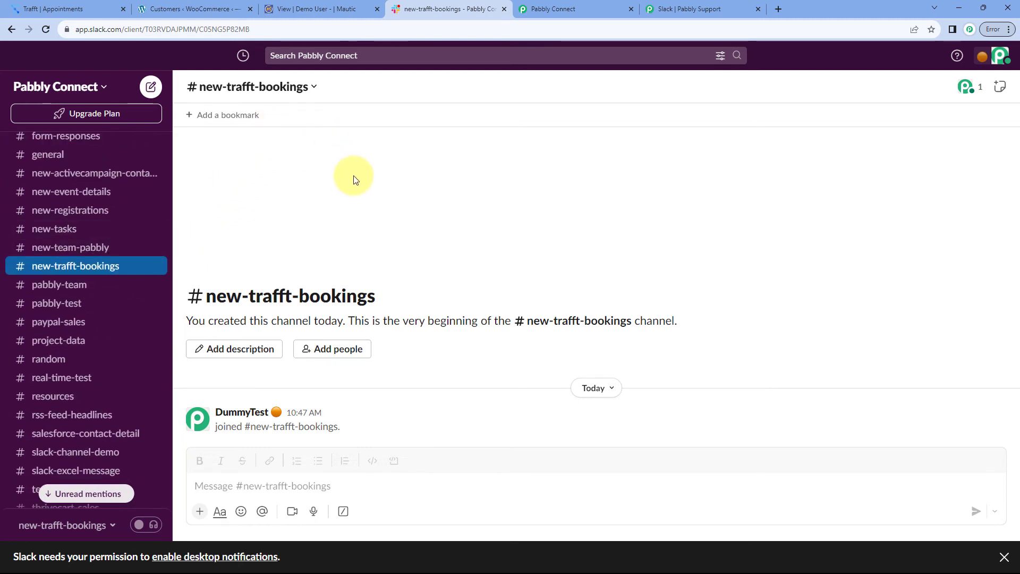
# Filter the channel list by 'new' and select new-trafft-bookings
pyautogui.click(550, 9)
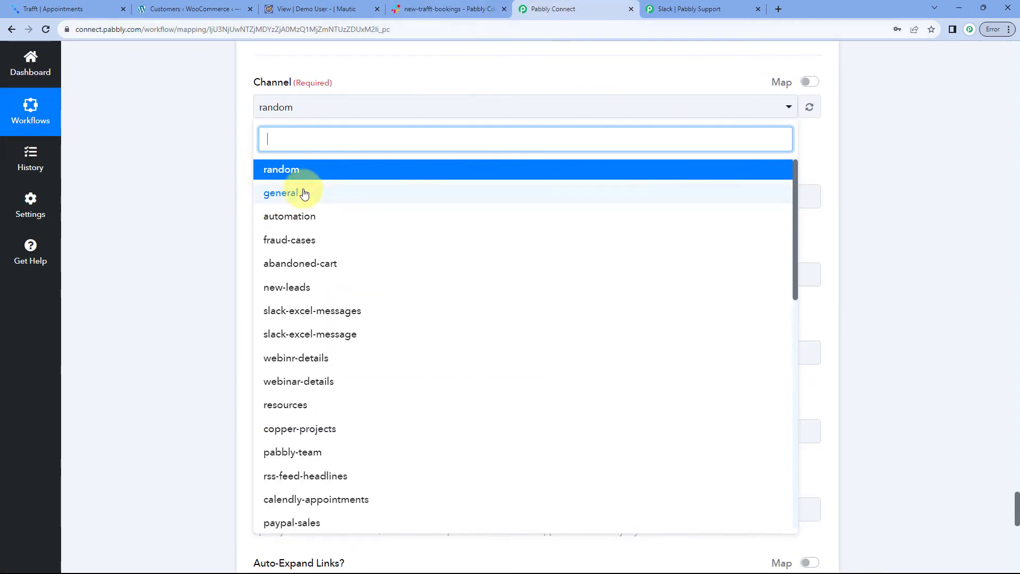
pyautogui.click(435, 9)
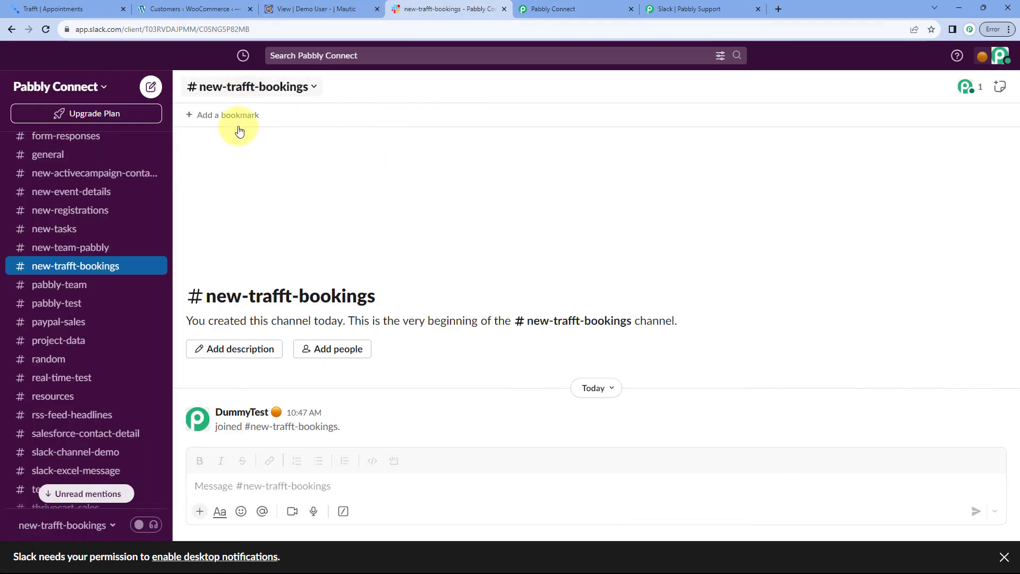
pyautogui.click(541, 11)
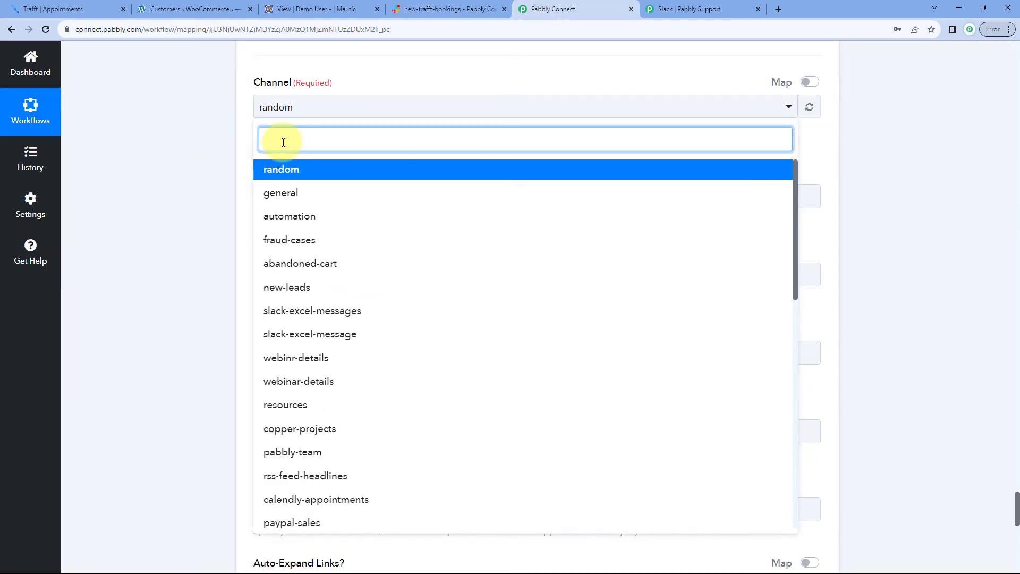
pyautogui.write('new')
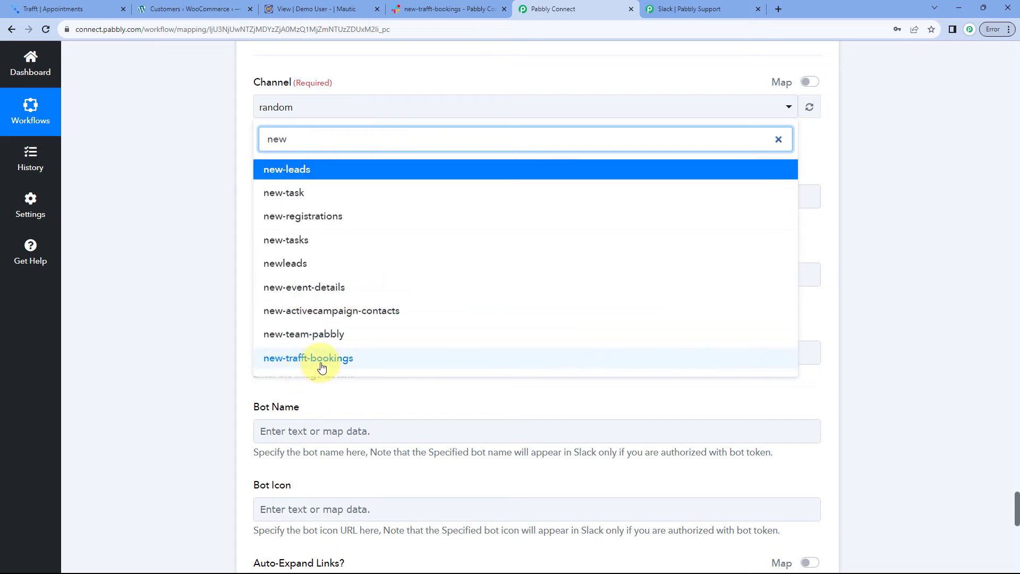
pyautogui.click(286, 358)
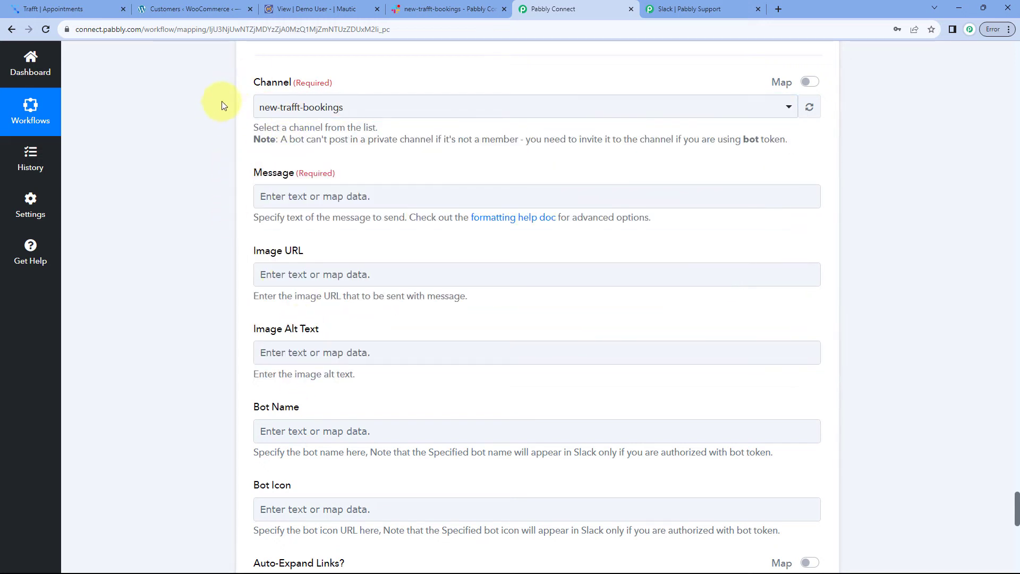
# Write 'Hello Team,' and 'We have a new bookin on Trafft:' in the Message field
pyautogui.scroll(-1, 380, 135)
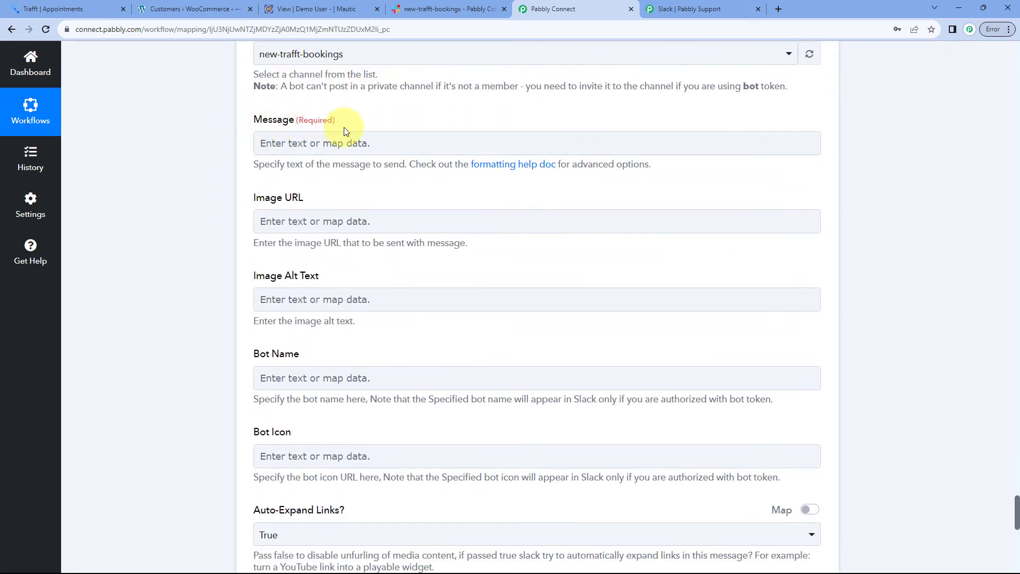
pyautogui.click(343, 148)
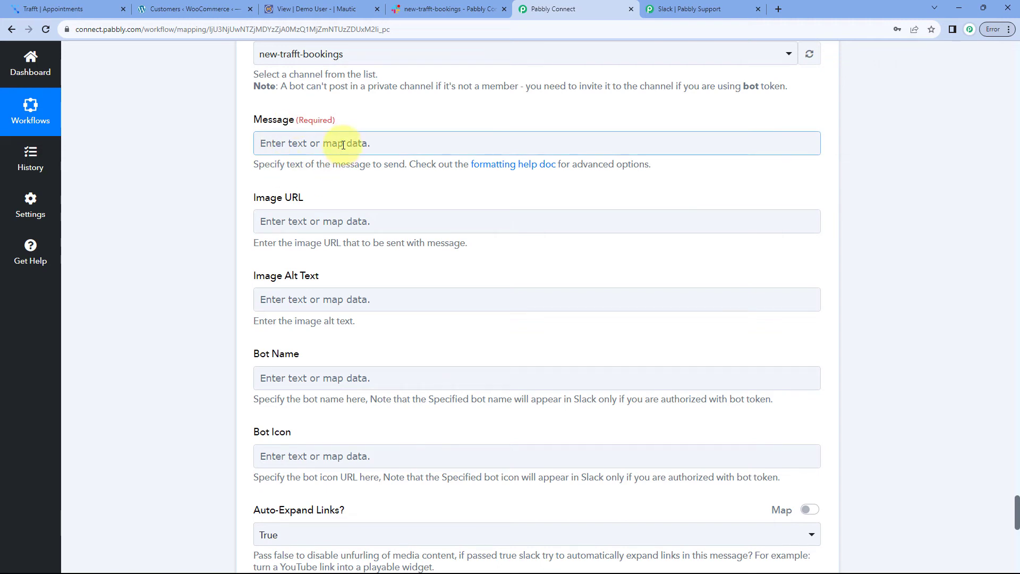
pyautogui.click(343, 145)
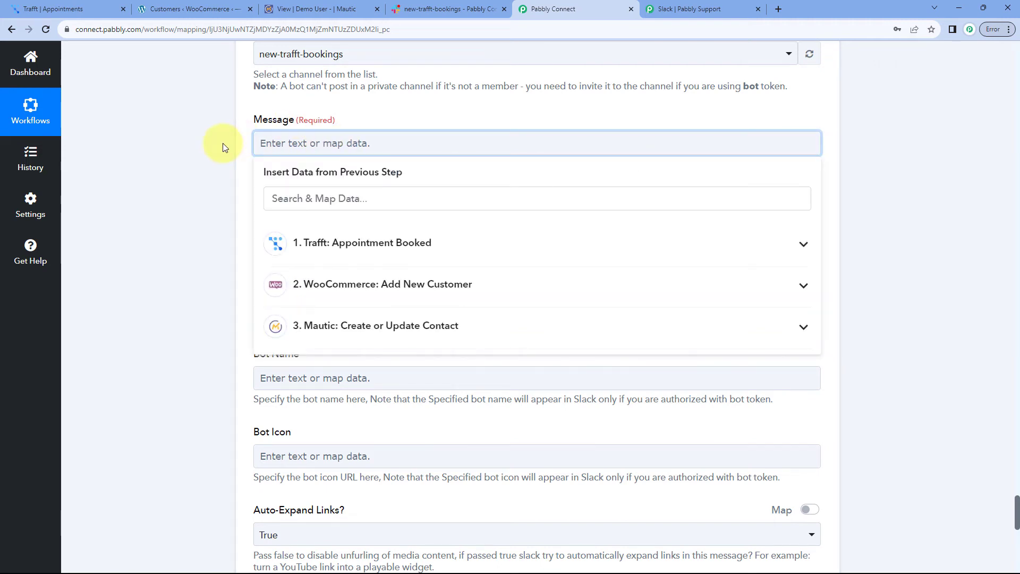
pyautogui.write('hell')
pyautogui.hotkey('ctrl', 'a')
pyautogui.write('H')
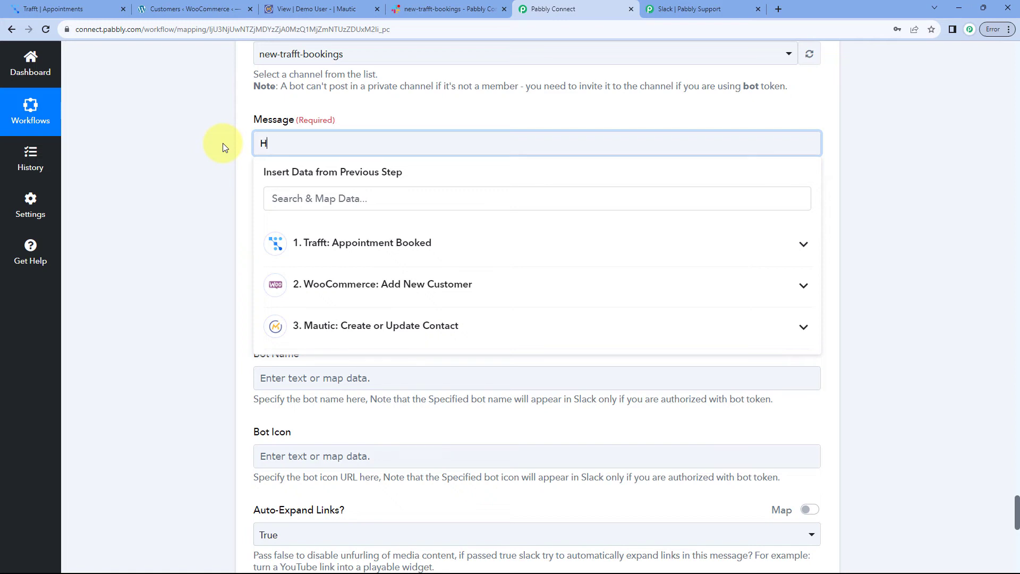
pyautogui.write('ello Team,')
pyautogui.press('Return')
pyautogui.write('We have a new bookin on Trafft:')
# Add Customer Name, Email, Mobile No., Service and Start Date & Time labels, fixing 'booking'
pyautogui.press('Return')
pyautogui.write('Customer Name:')
pyautogui.press('Return')
pyautogui.write('Email:')
pyautogui.press('Return')
pyautogui.write('Mobile No.:')
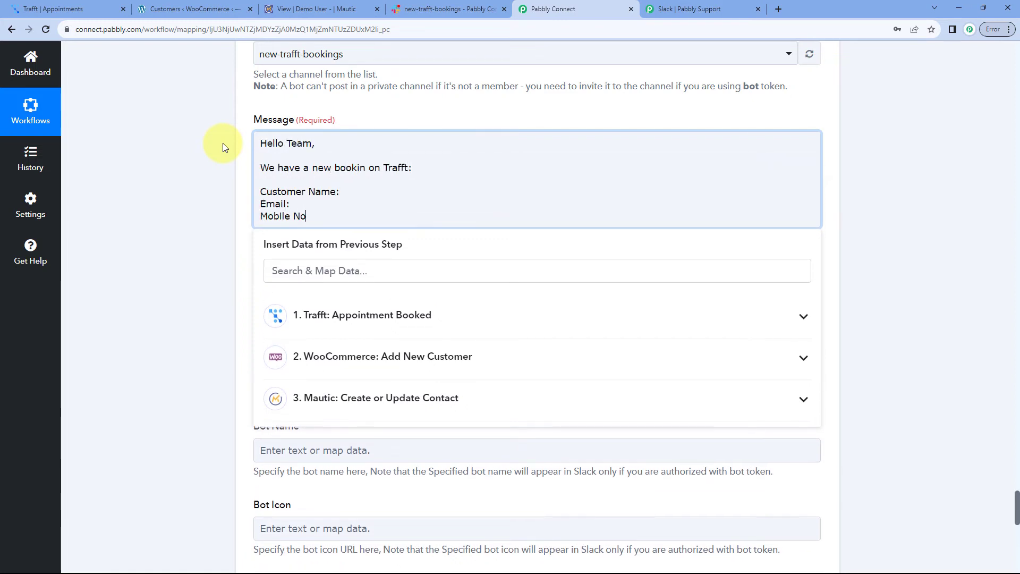
pyautogui.press('Return')
pyautogui.write('Service:')
pyautogui.press('Return')
pyautogui.write('Start Date & Time:')
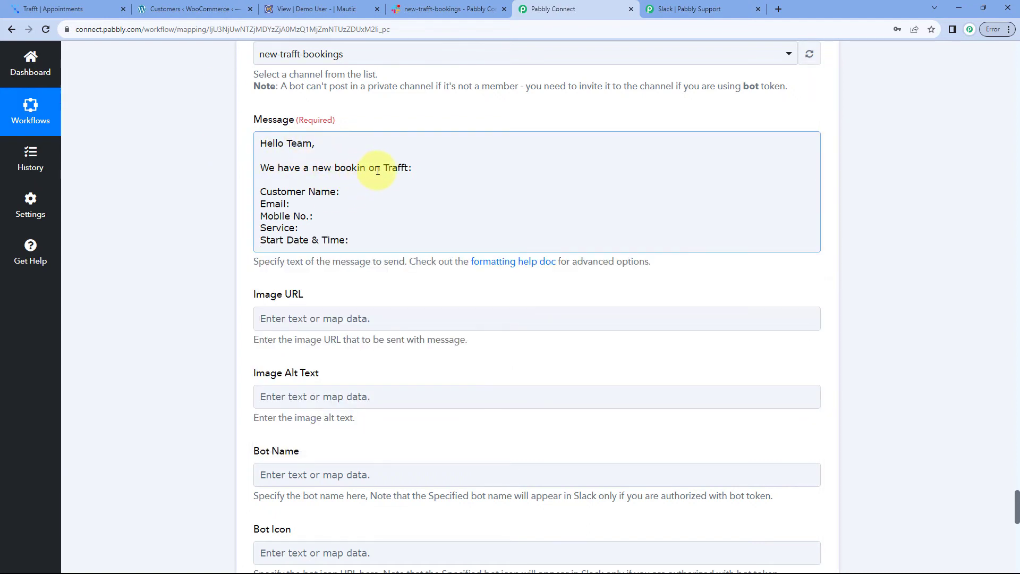
pyautogui.click(365, 169)
pyautogui.write('g')
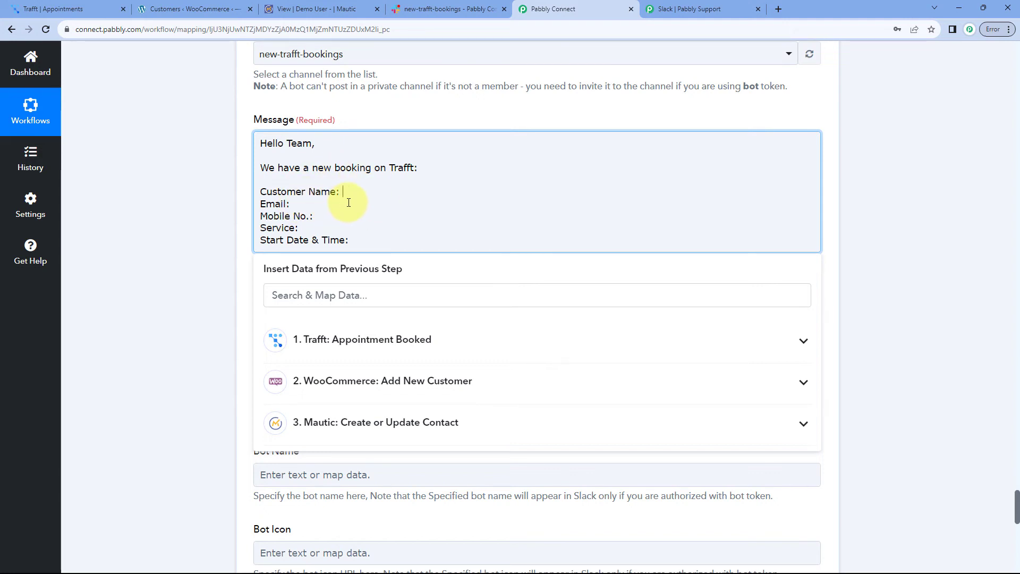
# Map CustomerFullName, CustomerEmail and CustomerPhone from the Trafft booking to their labels
pyautogui.click(360, 340)
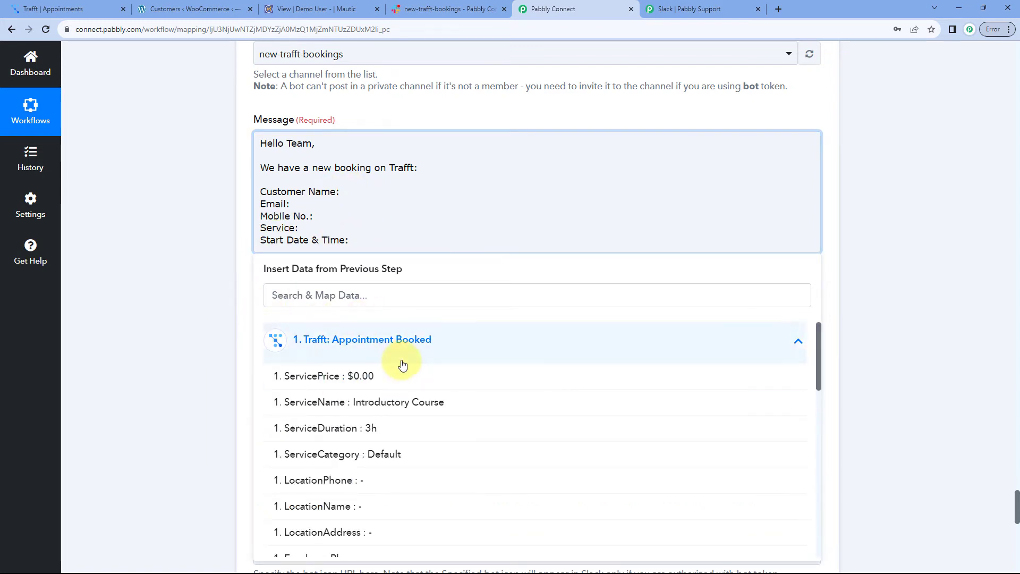
pyautogui.scroll(-3, 398, 362)
pyautogui.scroll(-3, 395, 359)
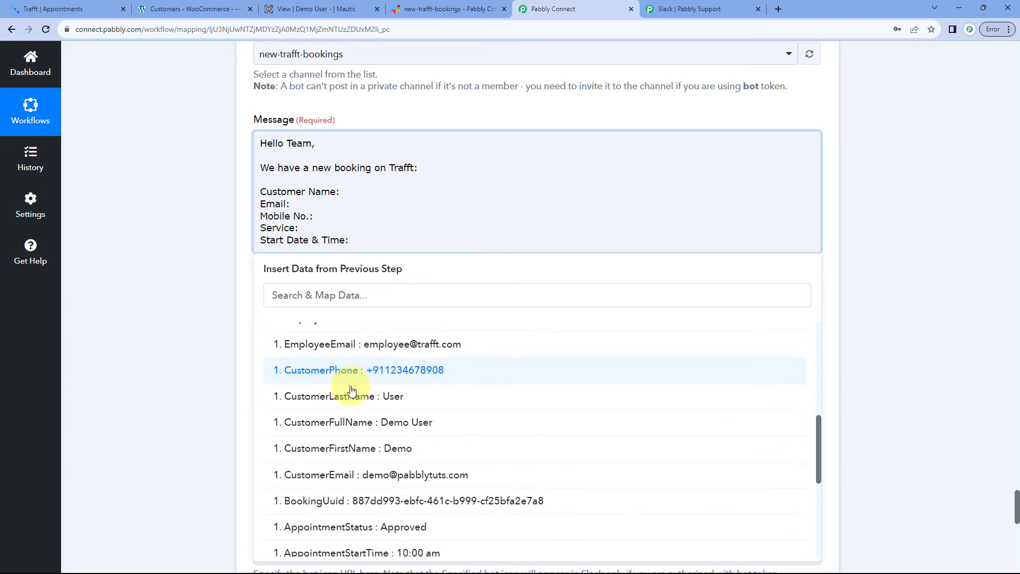
pyautogui.click(371, 423)
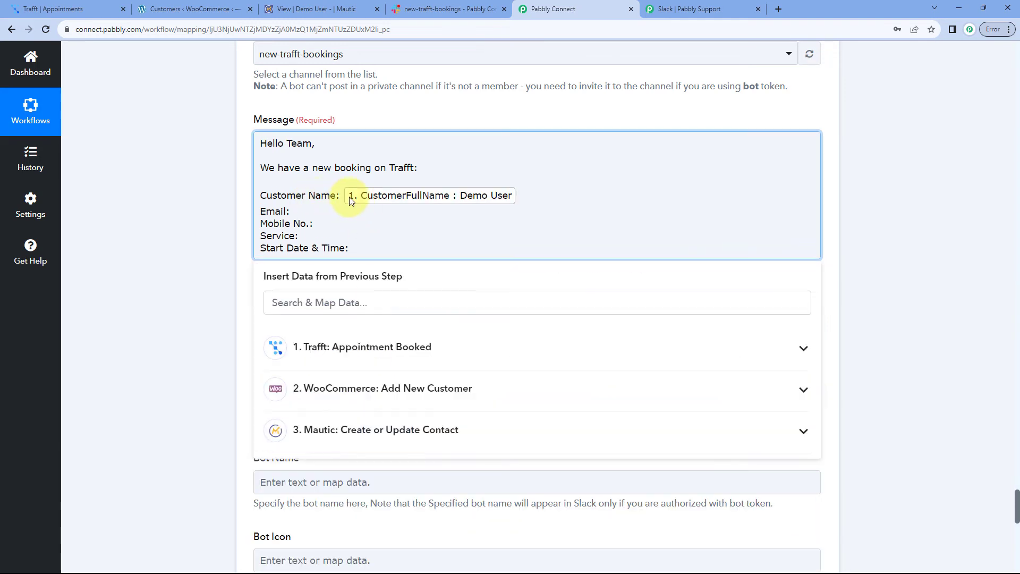
pyautogui.click(294, 210)
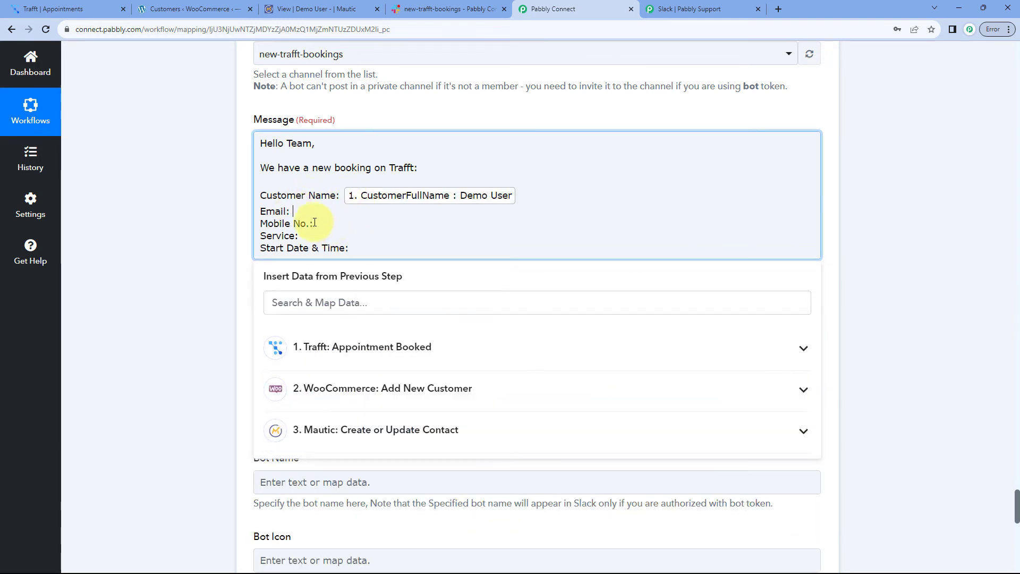
pyautogui.click(371, 347)
pyautogui.scroll(-10, 353, 393)
pyautogui.scroll(-1, 352, 395)
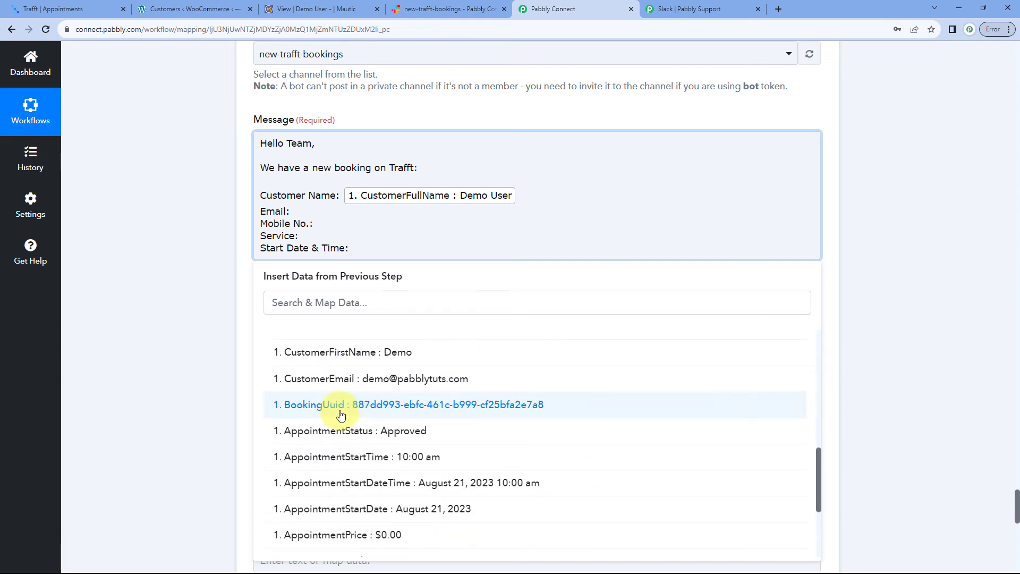
pyautogui.click(350, 378)
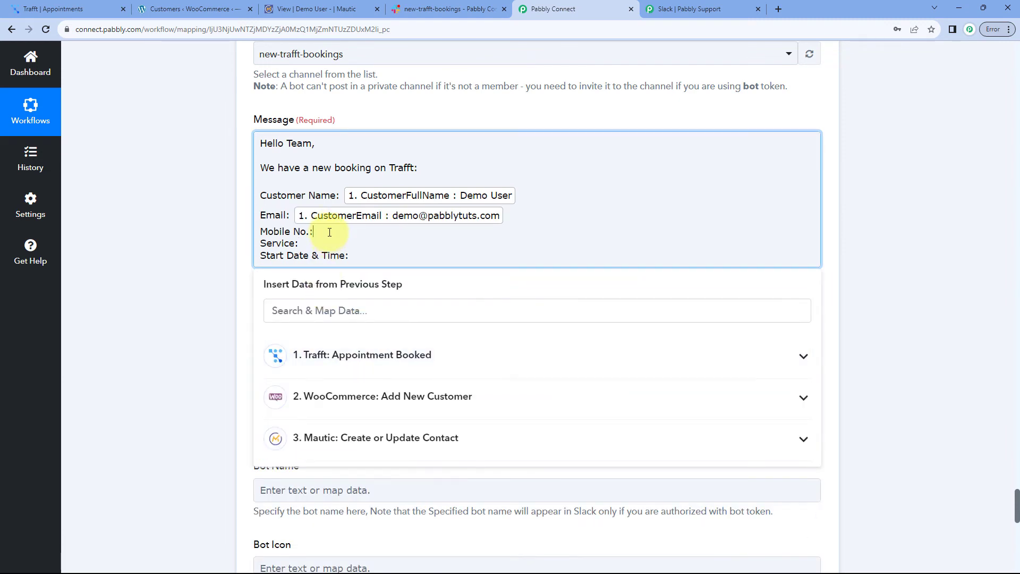
pyautogui.click(354, 354)
pyautogui.scroll(-5, 356, 390)
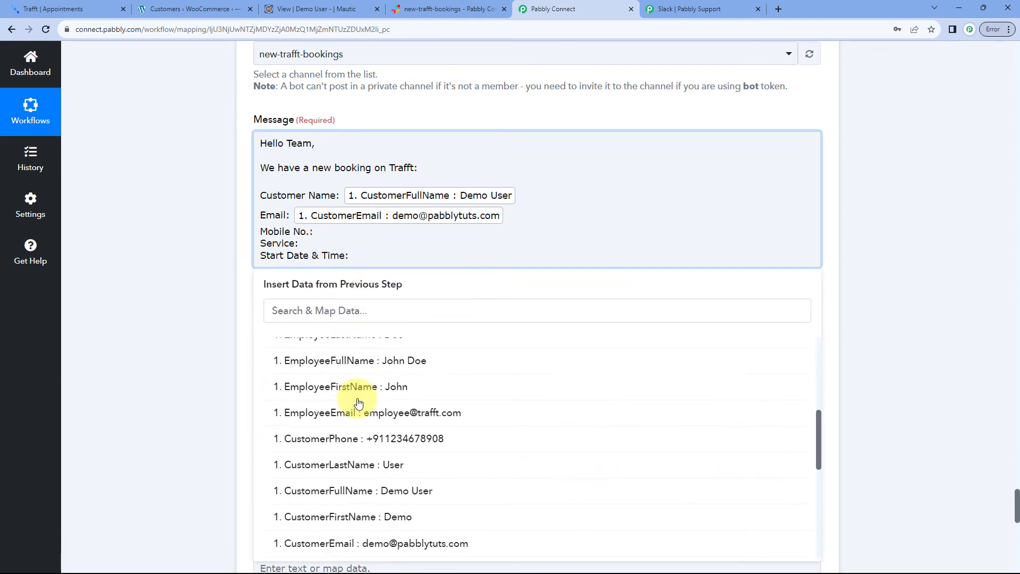
pyautogui.click(350, 438)
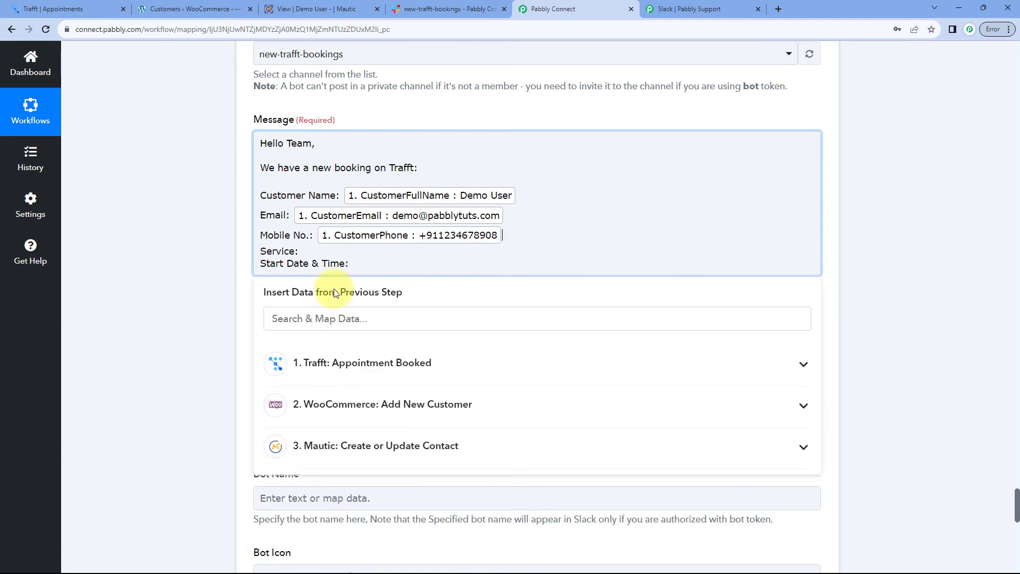
# Map ServiceName and AppointmentStartDateTime to the Service and Start Date & Time labels
pyautogui.click(338, 367)
pyautogui.scroll(-2, 212, 335)
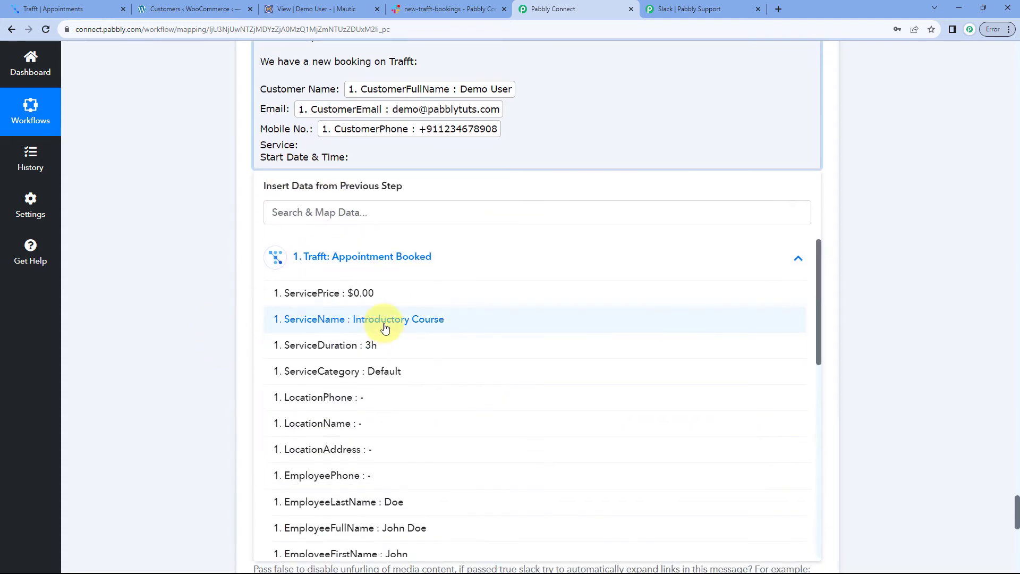
pyautogui.click(357, 320)
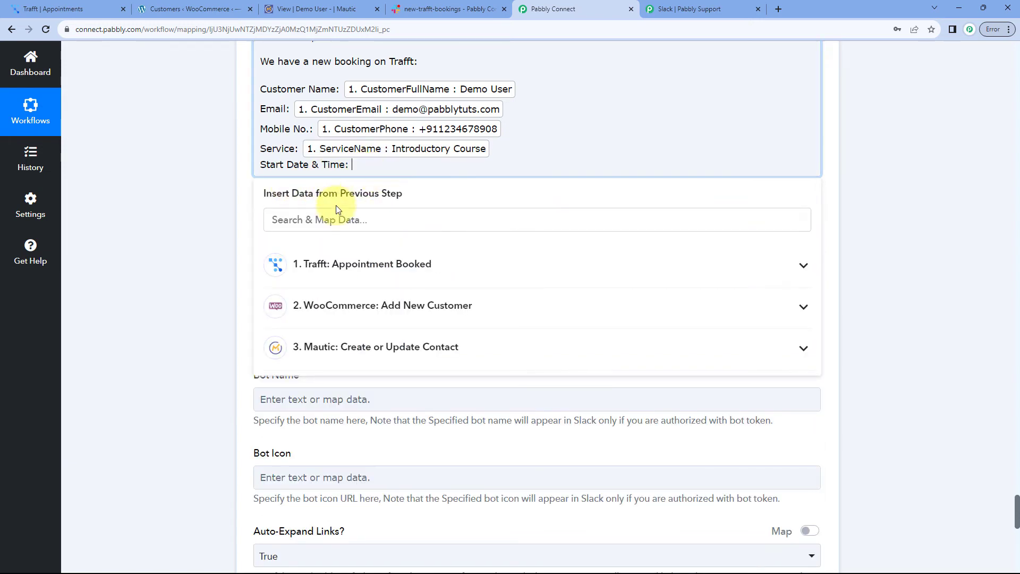
pyautogui.click(337, 265)
pyautogui.scroll(-5, 381, 367)
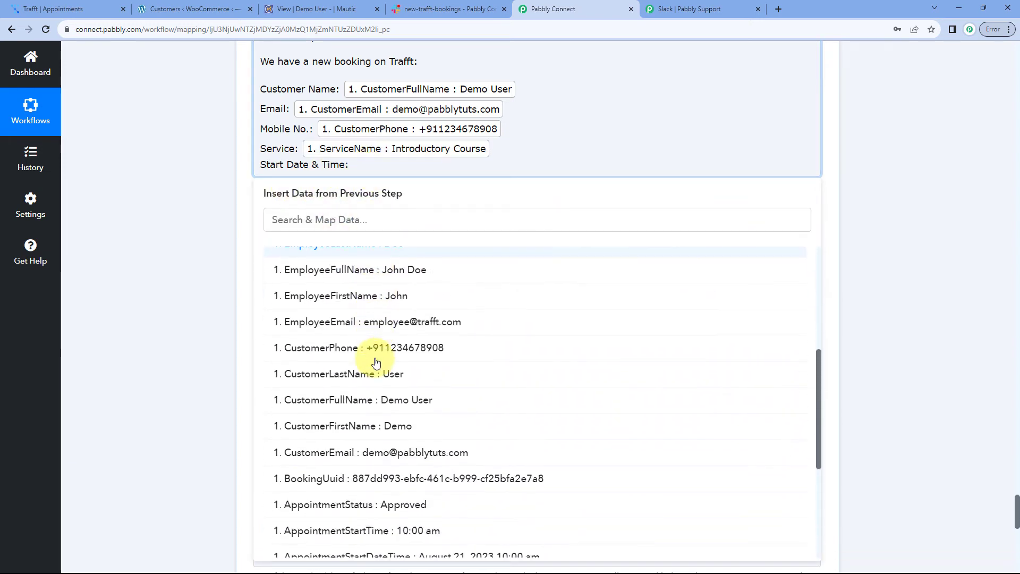
pyautogui.scroll(-3, 372, 367)
pyautogui.click(373, 453)
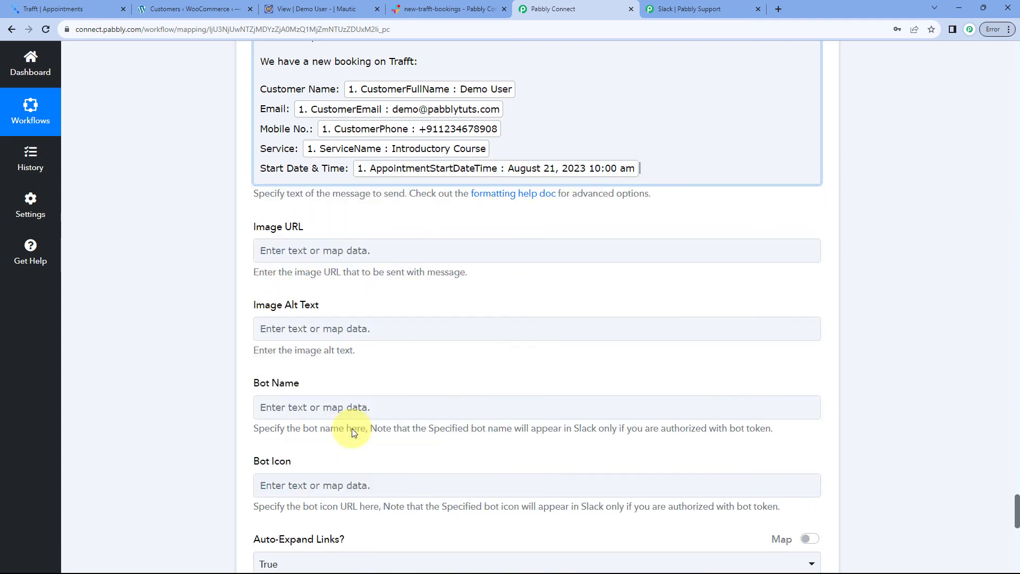
pyautogui.click(215, 208)
pyautogui.scroll(3, 228, 202)
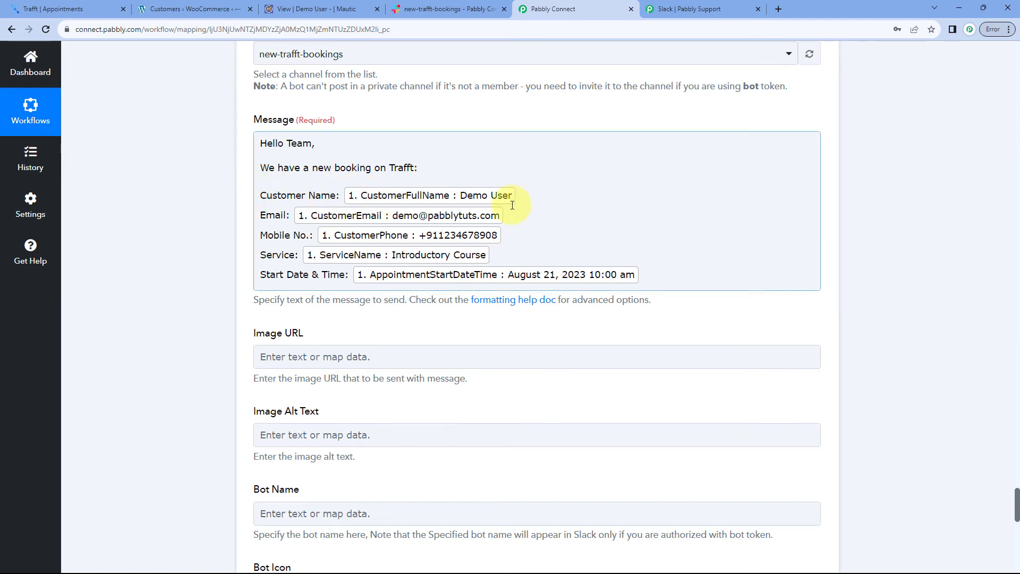
pyautogui.scroll(-1, 231, 204)
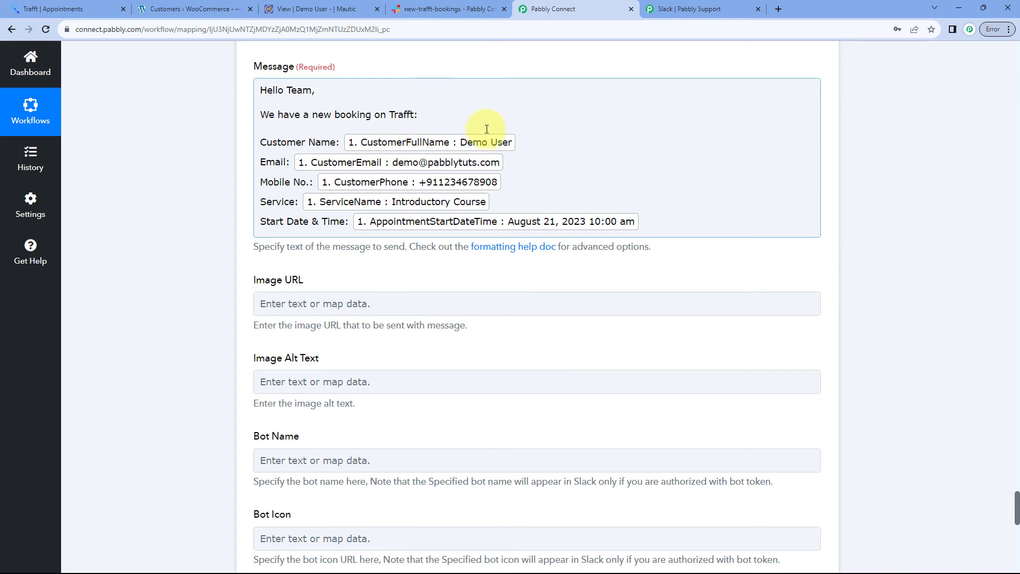
pyautogui.scroll(-3, 576, 150)
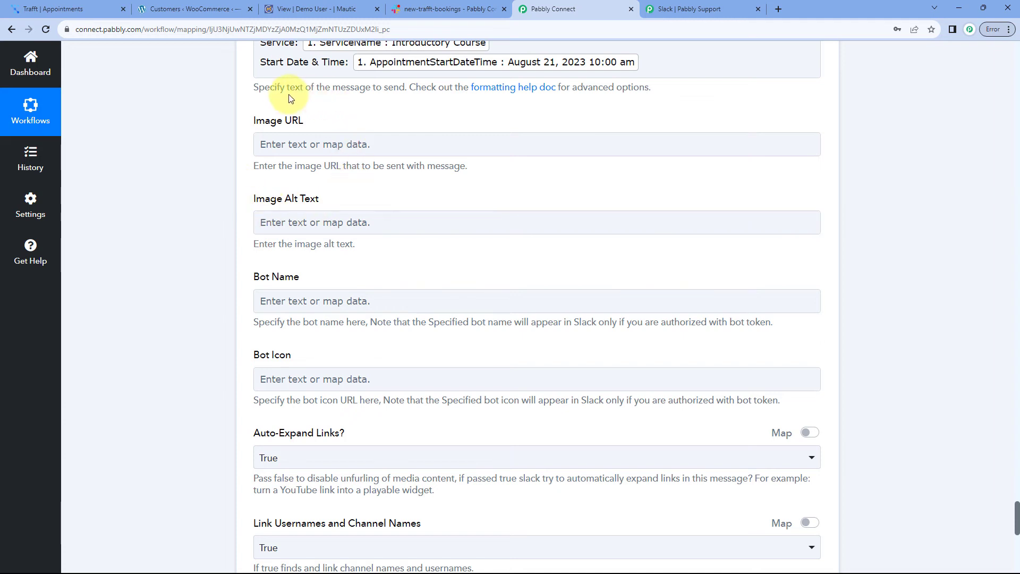
pyautogui.scroll(-3, 225, 167)
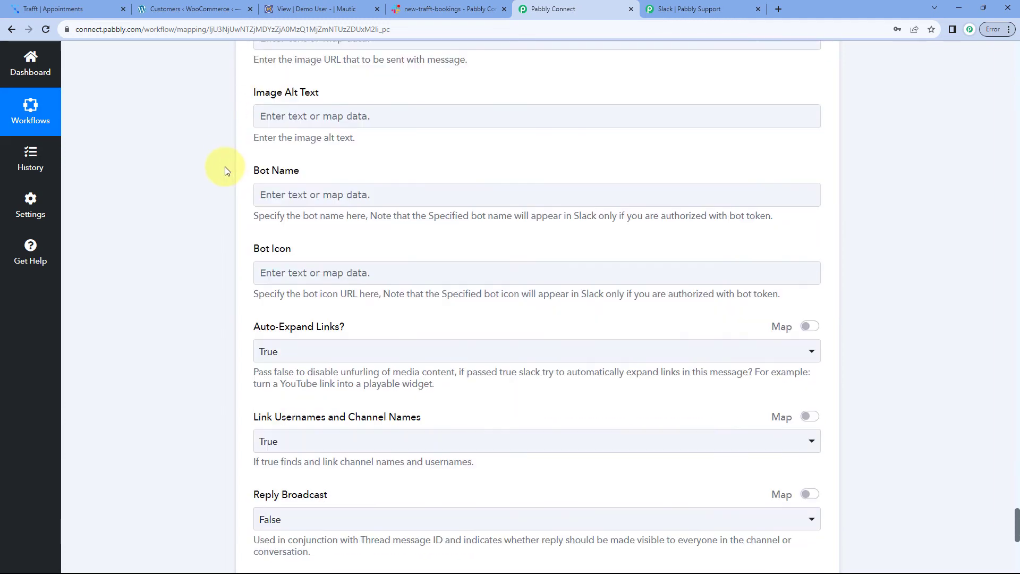
pyautogui.scroll(-1, 223, 172)
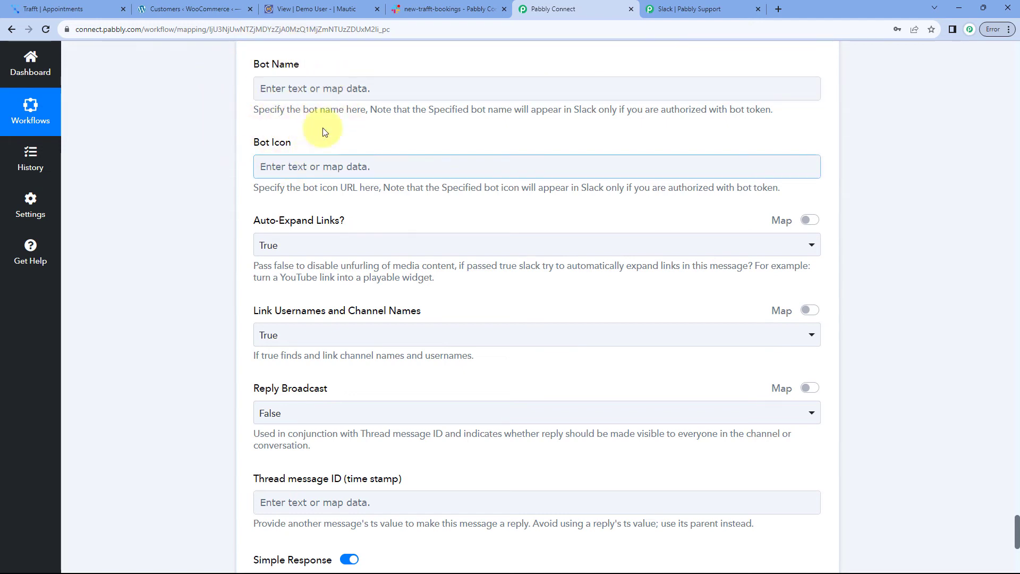
pyautogui.scroll(-2, 234, 137)
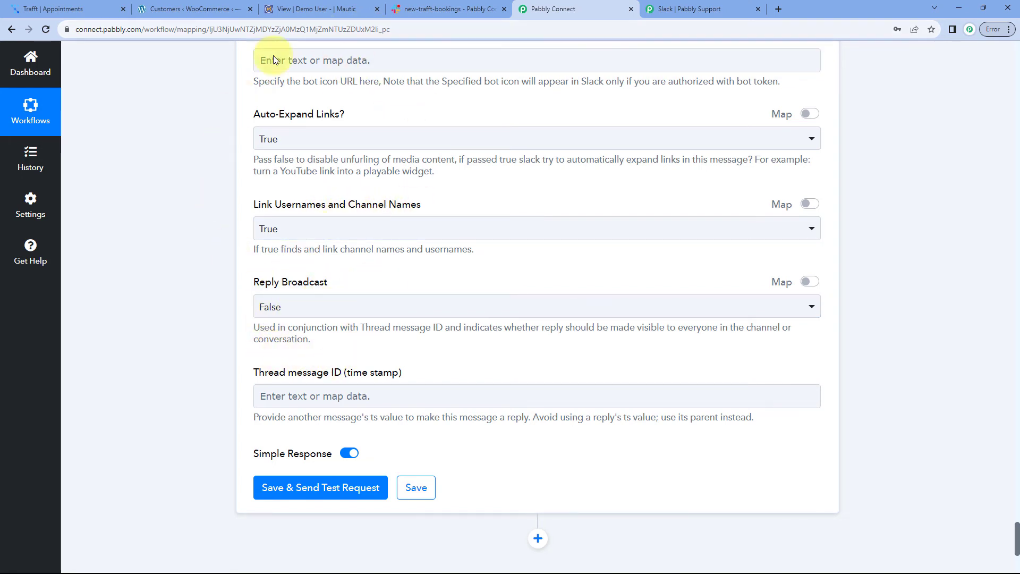
pyautogui.scroll(-4, 251, 199)
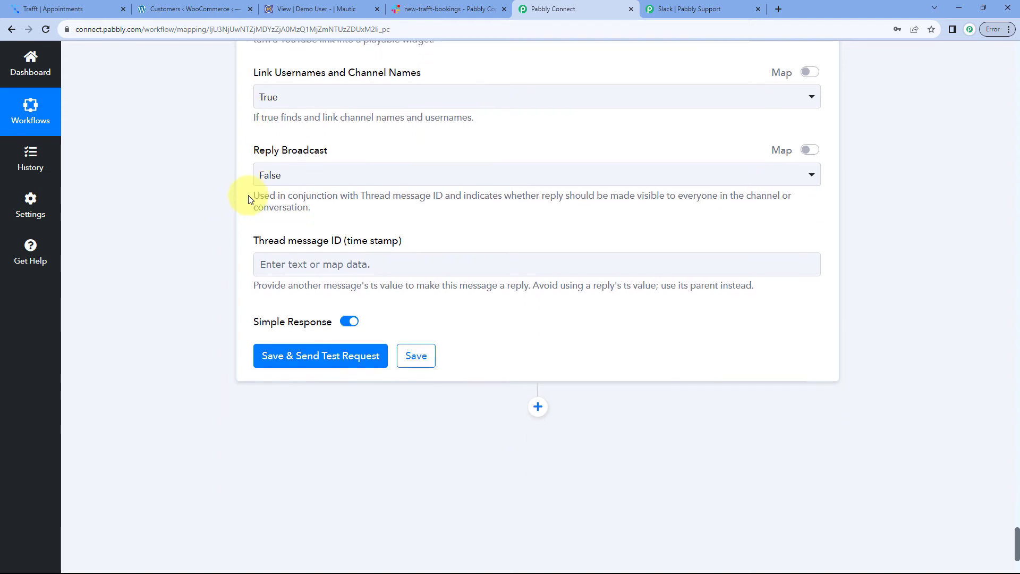
# Save the Slack step and send a test request, confirming the Ok 1 response
pyautogui.click(324, 273)
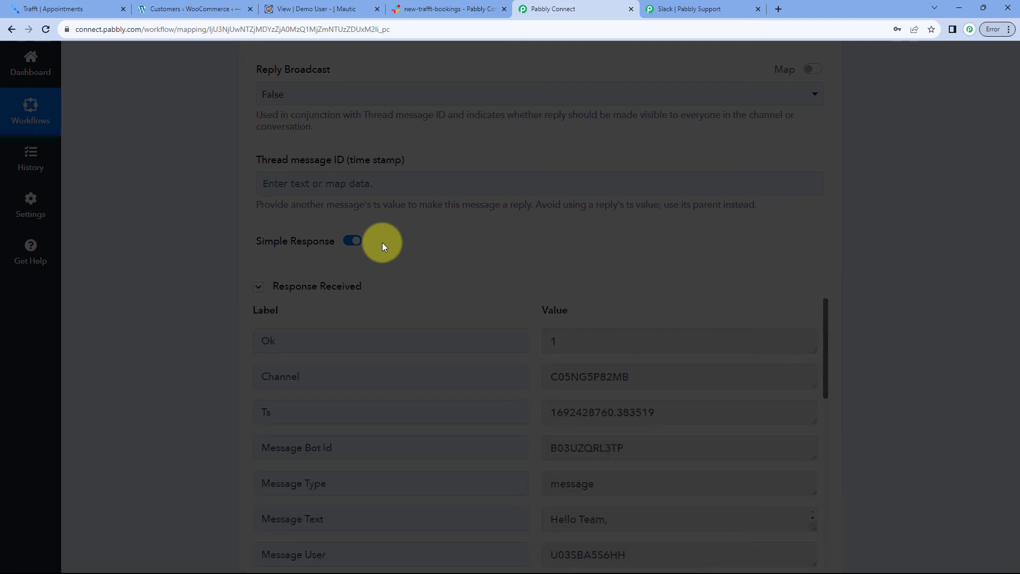
pyautogui.scroll(-2, 381, 242)
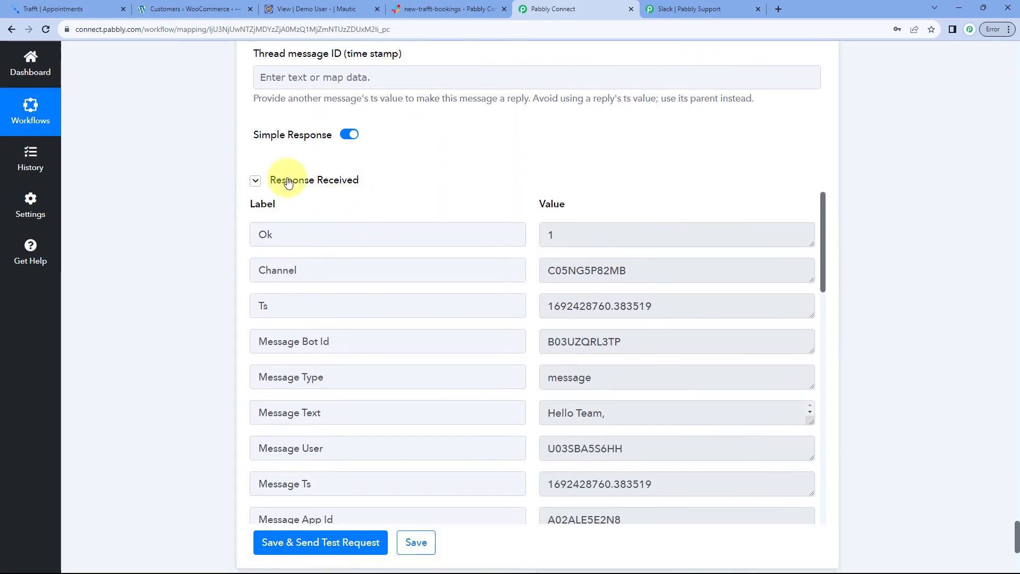
pyautogui.scroll(-2, 519, 234)
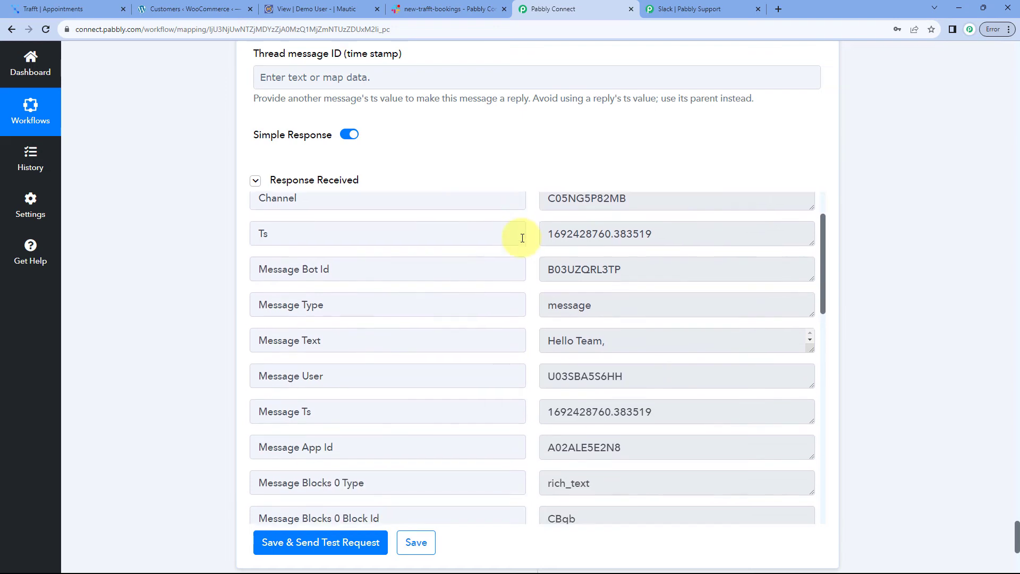
pyautogui.scroll(1, 519, 235)
pyautogui.scroll(10, 501, 212)
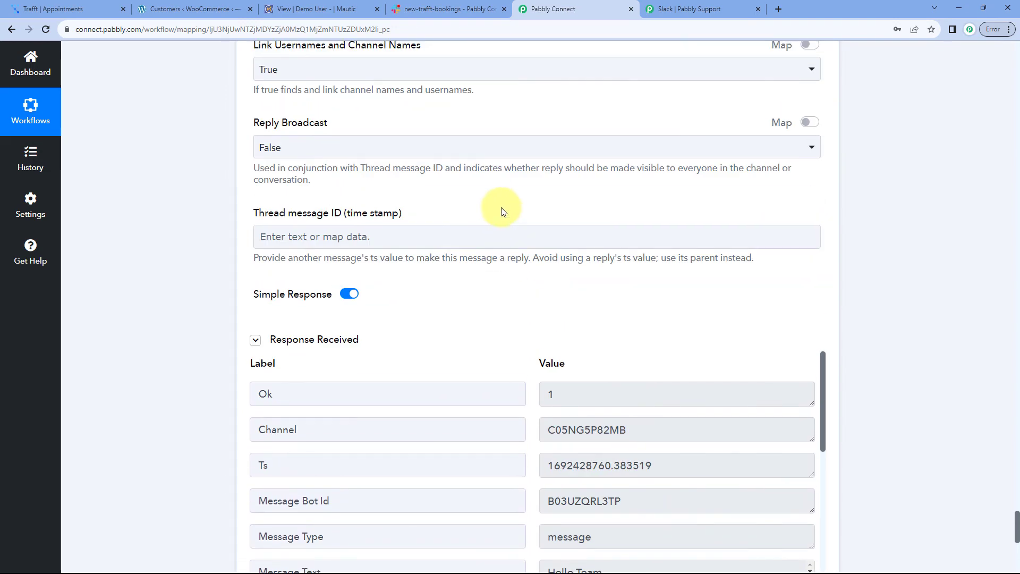
pyautogui.scroll(8, 482, 218)
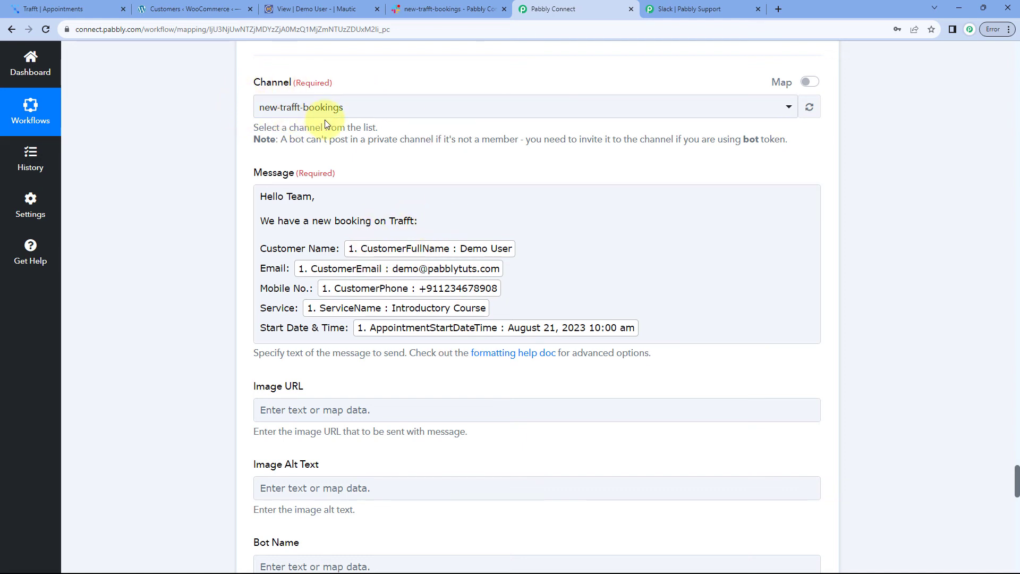
# View the posted booking message in Slack's new-trafft-bookings channel
pyautogui.click(444, 7)
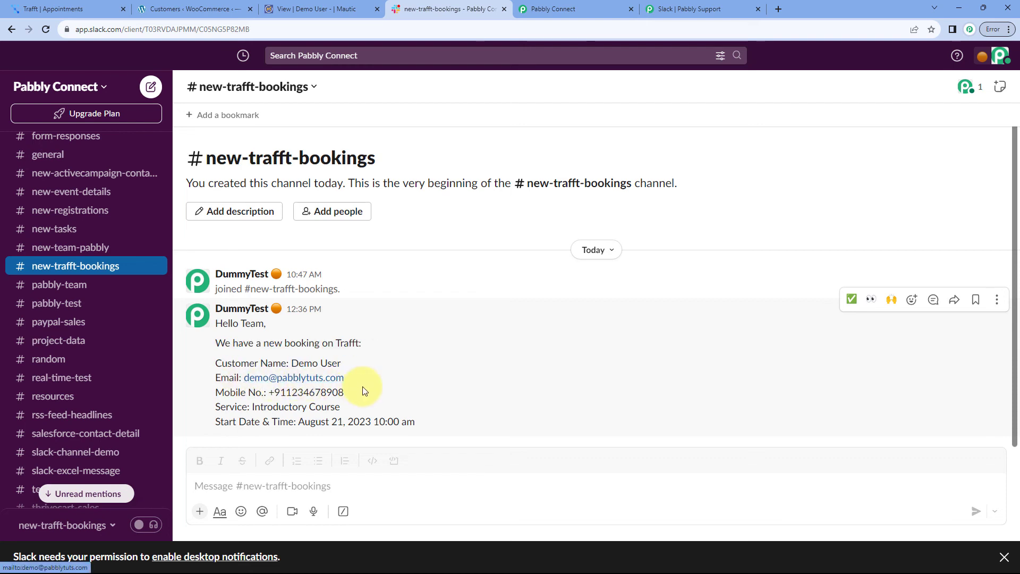
# Verify the message's mobile number, Introductory Course service and August 21, 10:00 am start time
pyautogui.moveTo(353, 390); pyautogui.dragTo(266, 392)
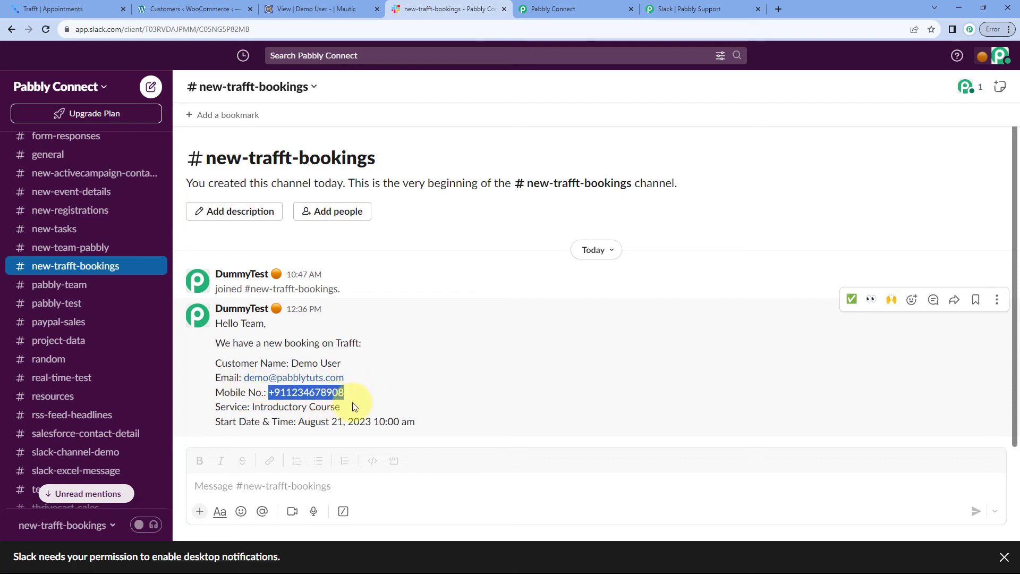
pyautogui.moveTo(357, 406); pyautogui.dragTo(247, 407)
pyautogui.moveTo(424, 420); pyautogui.dragTo(295, 421)
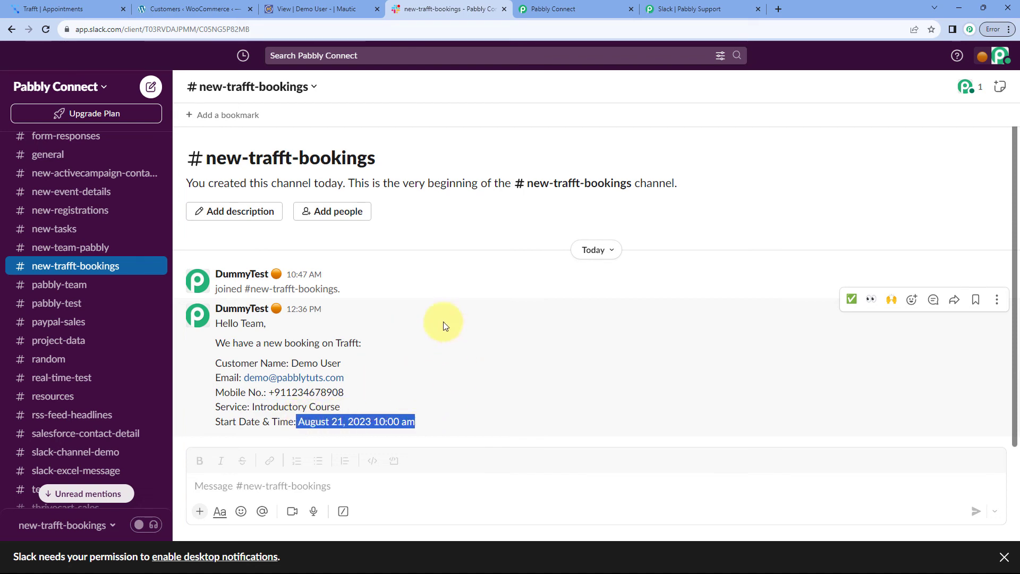
pyautogui.click(422, 351)
pyautogui.click(78, 5)
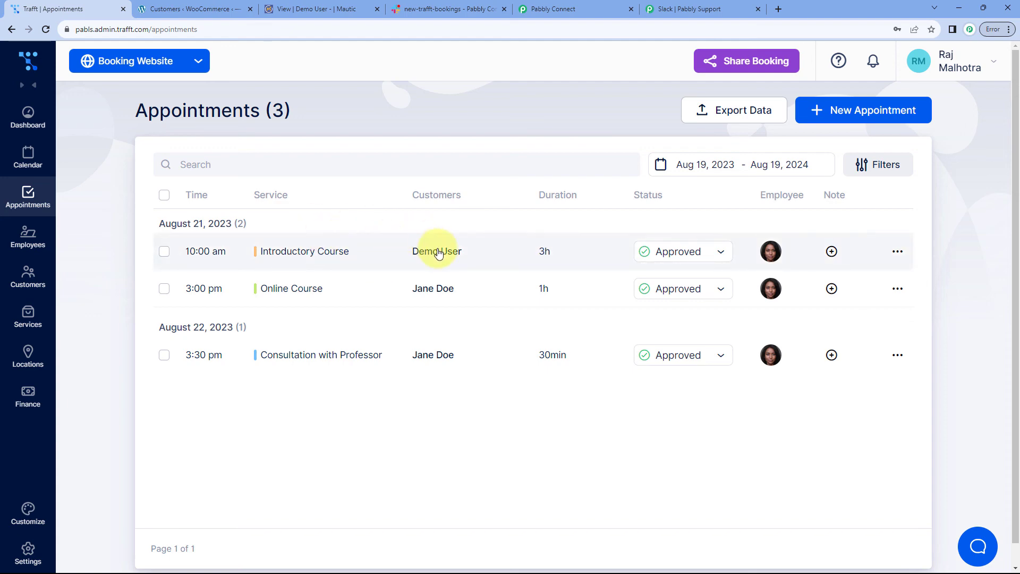
# Back in Pabbly Connect, collapse the Mautic and WooCommerce step cards
pyautogui.click(564, 7)
pyautogui.scroll(7, 813, 194)
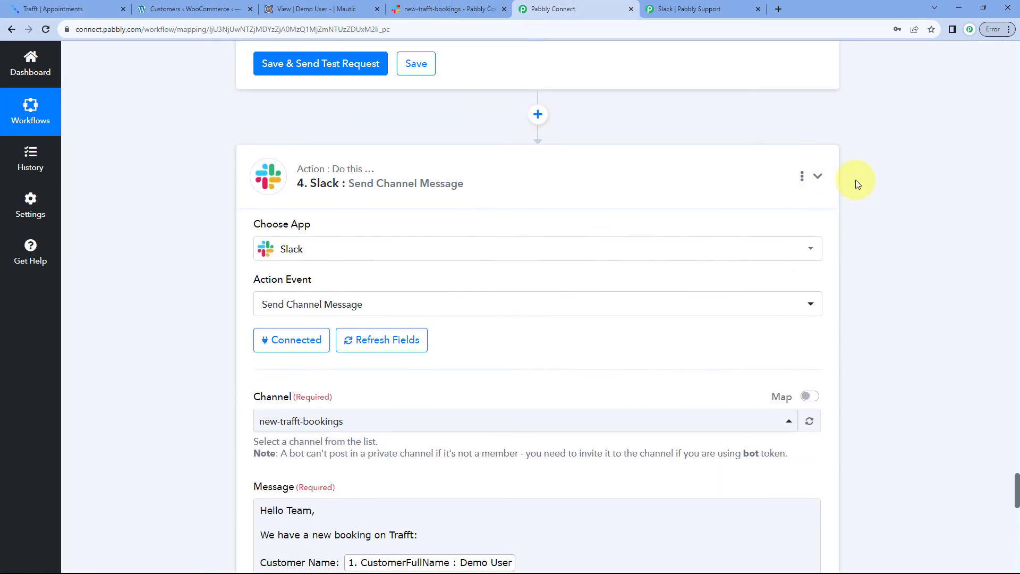
pyautogui.scroll(20, 855, 184)
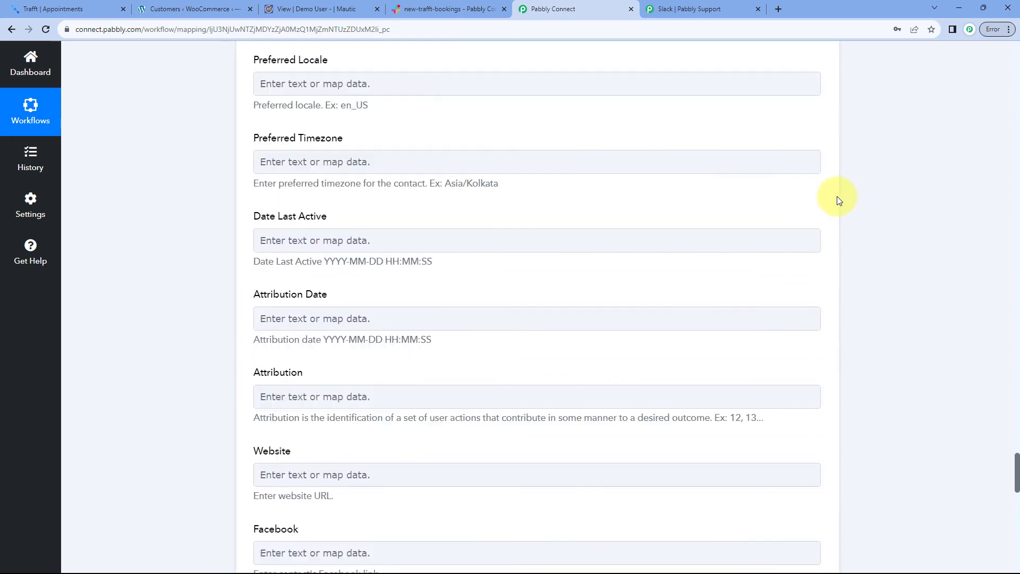
pyautogui.scroll(20, 837, 199)
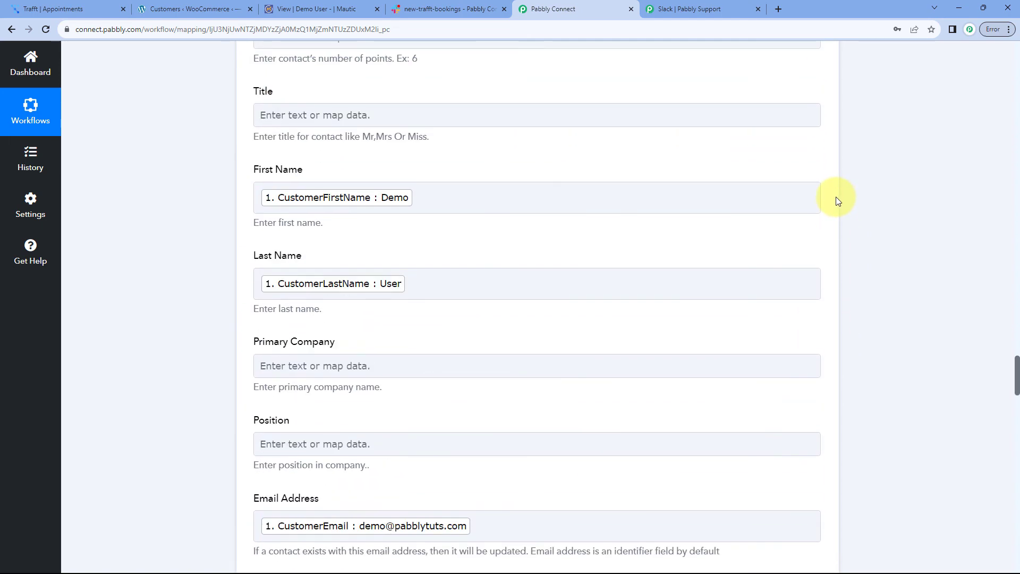
pyautogui.scroll(10, 836, 197)
pyautogui.click(837, 187)
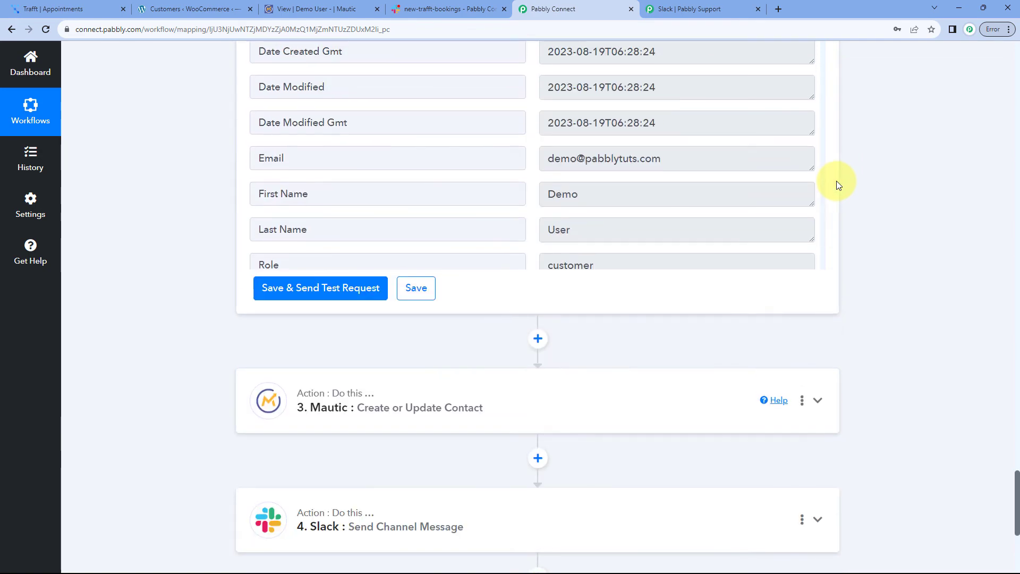
pyautogui.scroll(20, 837, 184)
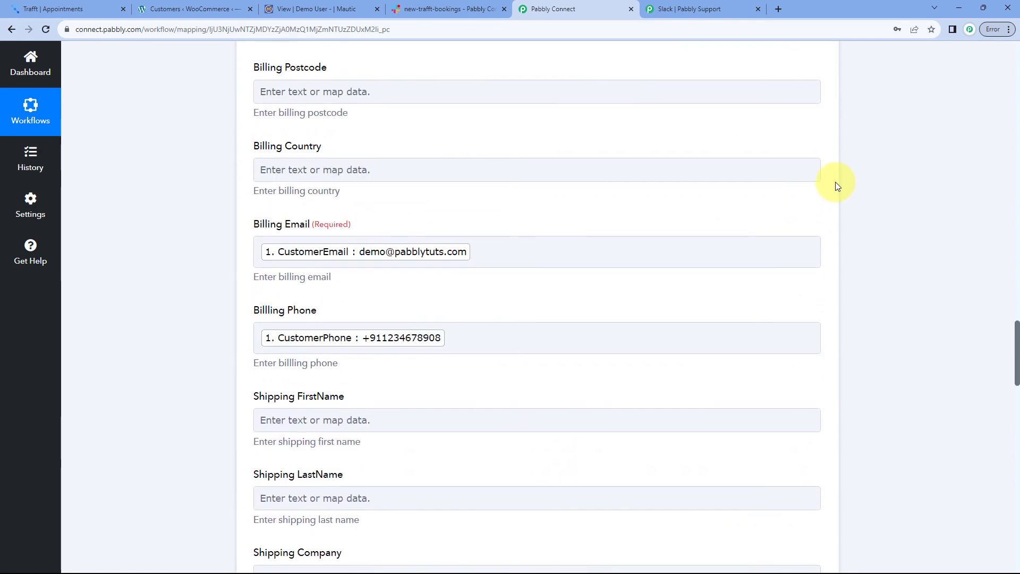
pyautogui.scroll(20, 835, 186)
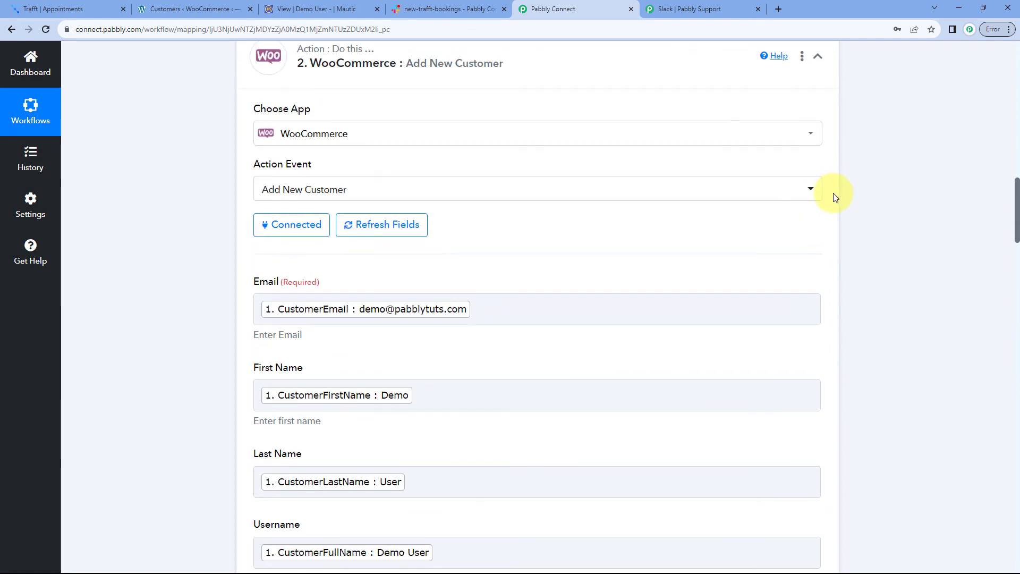
pyautogui.scroll(3, 833, 192)
pyautogui.click(831, 217)
# Collapse the Trafft trigger card and review the four-step workflow overview
pyautogui.scroll(8, 836, 155)
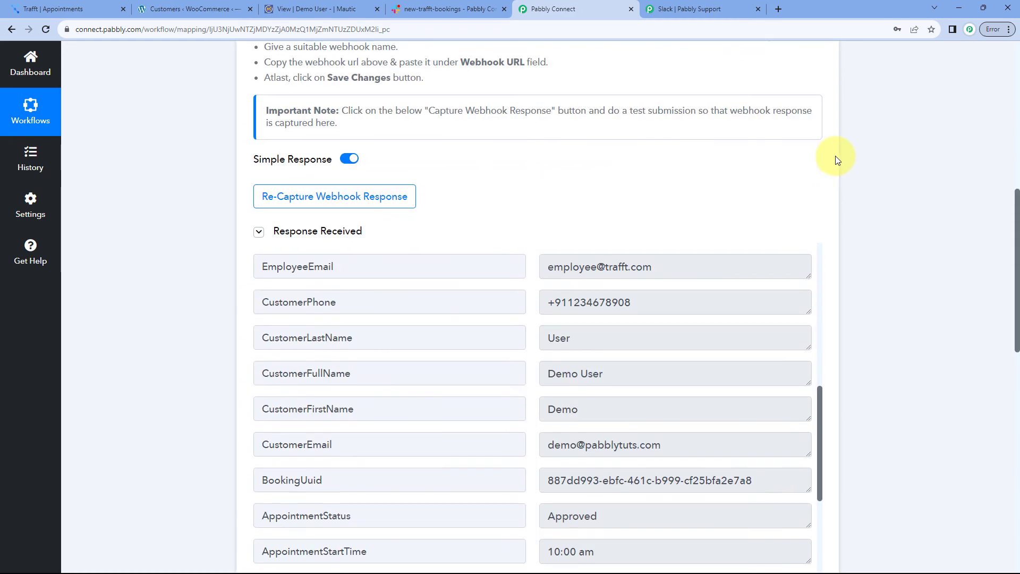
pyautogui.scroll(10, 835, 157)
pyautogui.click(816, 109)
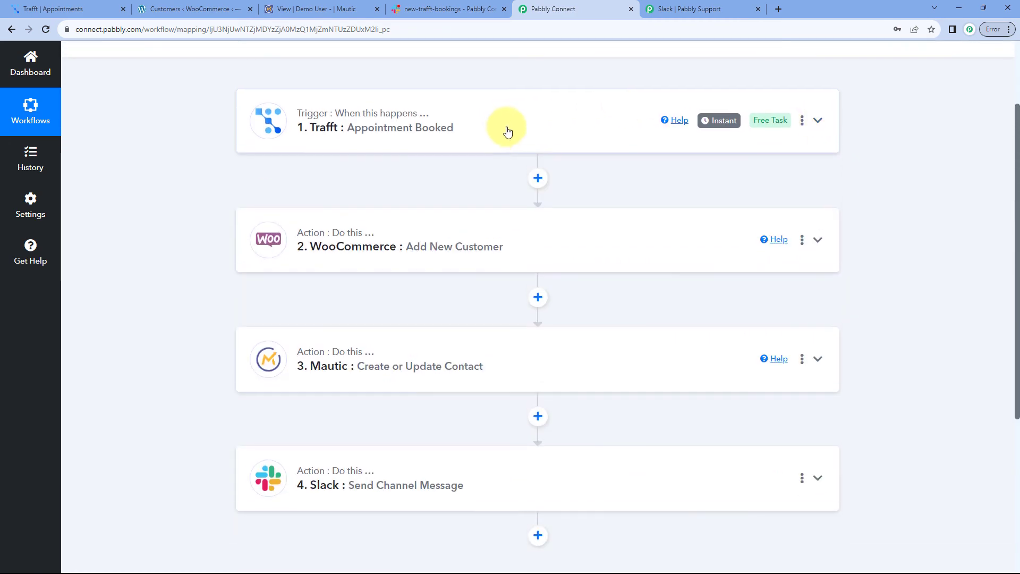
pyautogui.scroll(2, 507, 132)
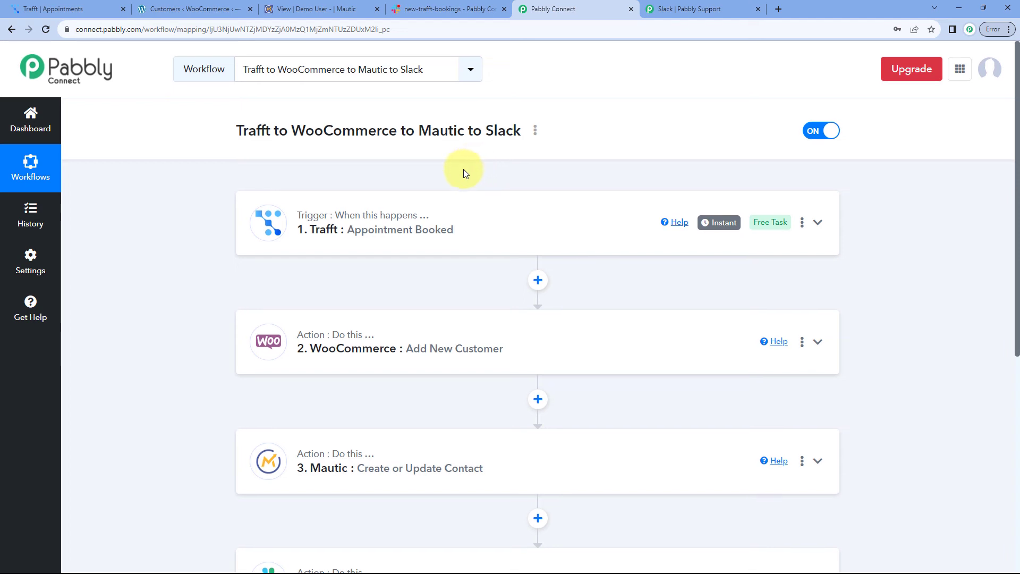
pyautogui.scroll(-1, 457, 173)
pyautogui.scroll(-1, 284, 396)
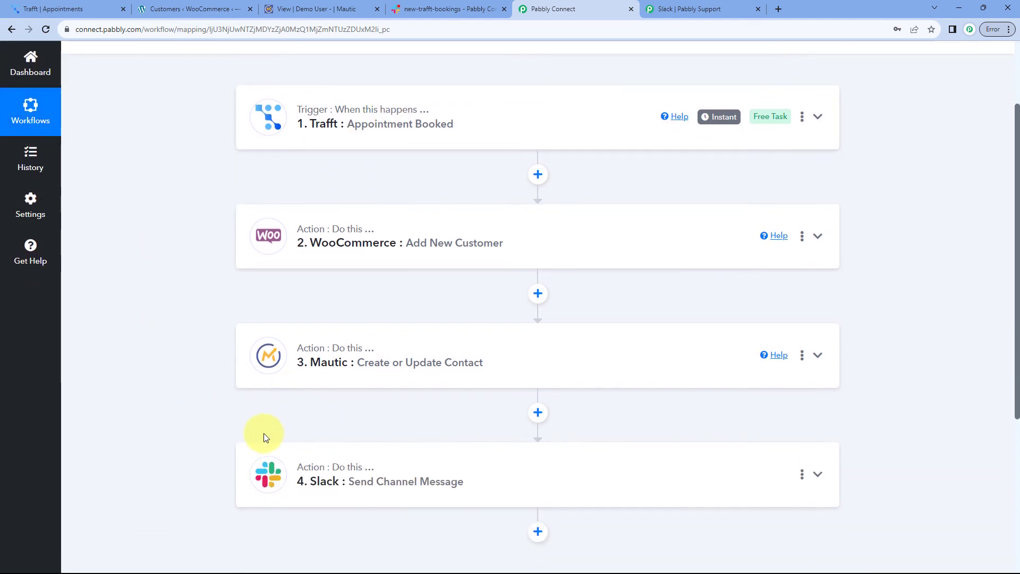
pyautogui.scroll(1, 415, 410)
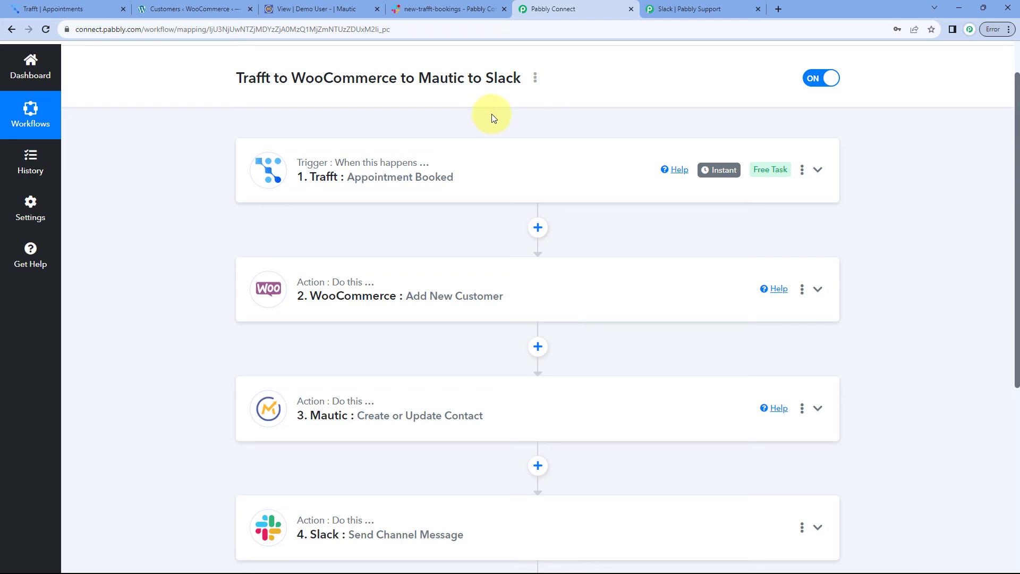
pyautogui.scroll(1, 492, 114)
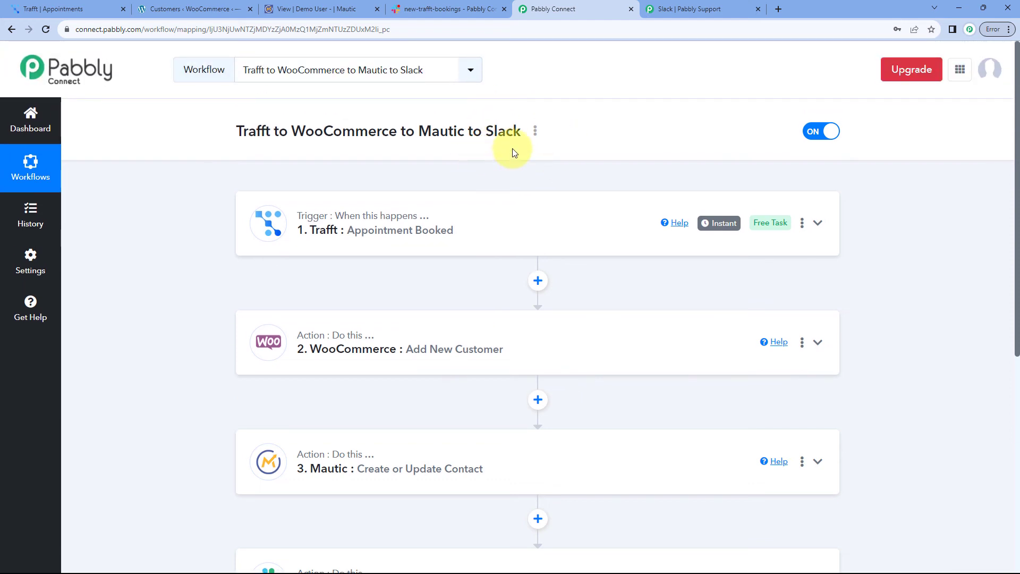
pyautogui.click(67, 9)
# Copy the public booking website URL and load it in a new incognito window
pyautogui.click(196, 62)
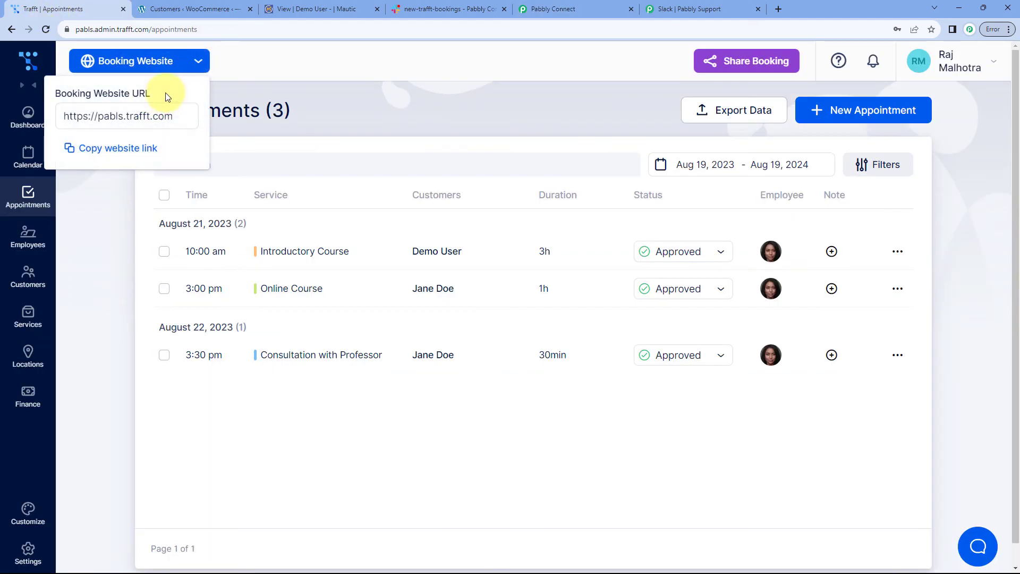
pyautogui.moveTo(179, 112); pyautogui.dragTo(41, 114)
pyautogui.rightClick(146, 124)
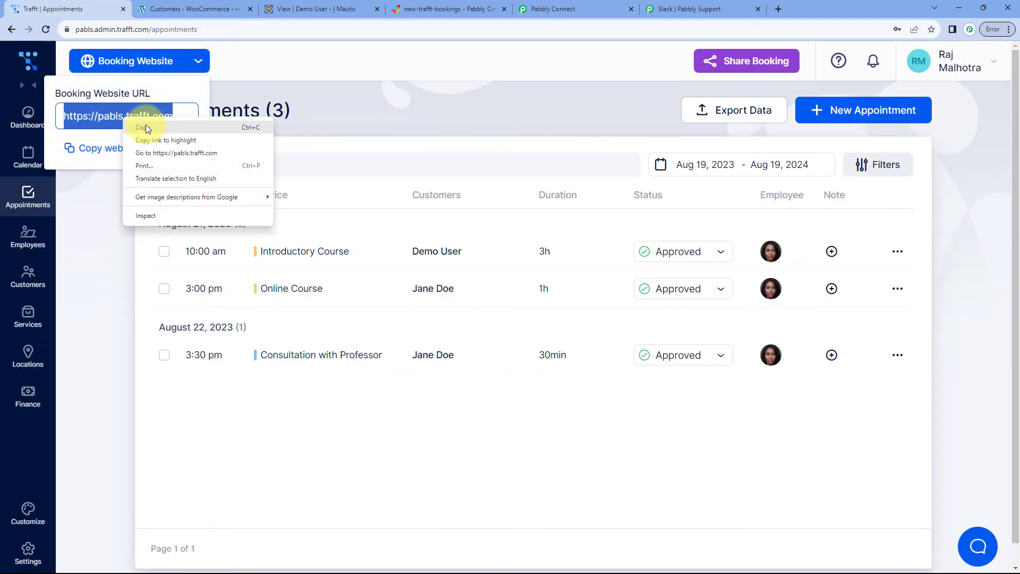
pyautogui.click(159, 130)
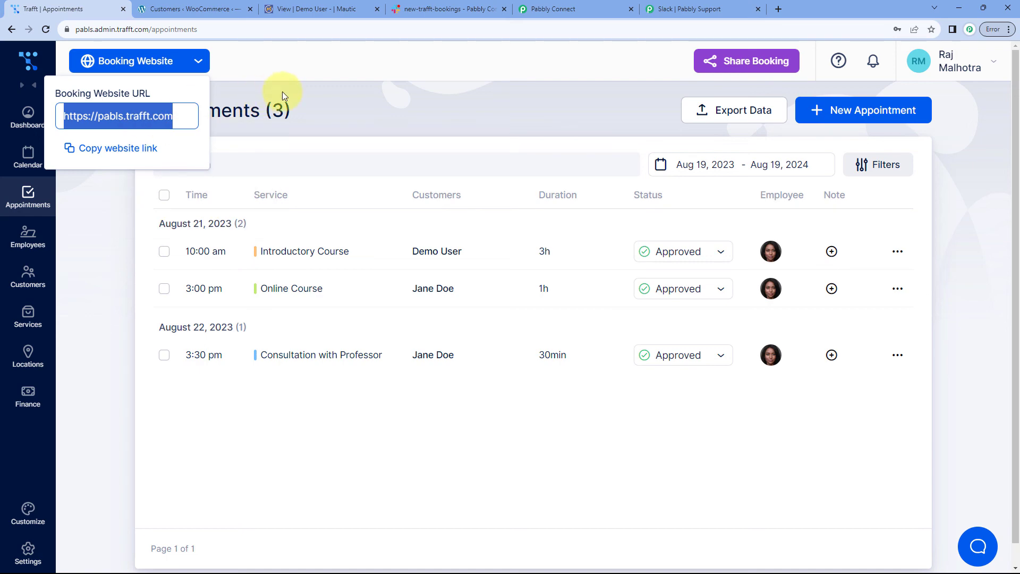
pyautogui.hotkey('ctrl', 'shift', 'n')
pyautogui.hotkey('ctrl', 'v')
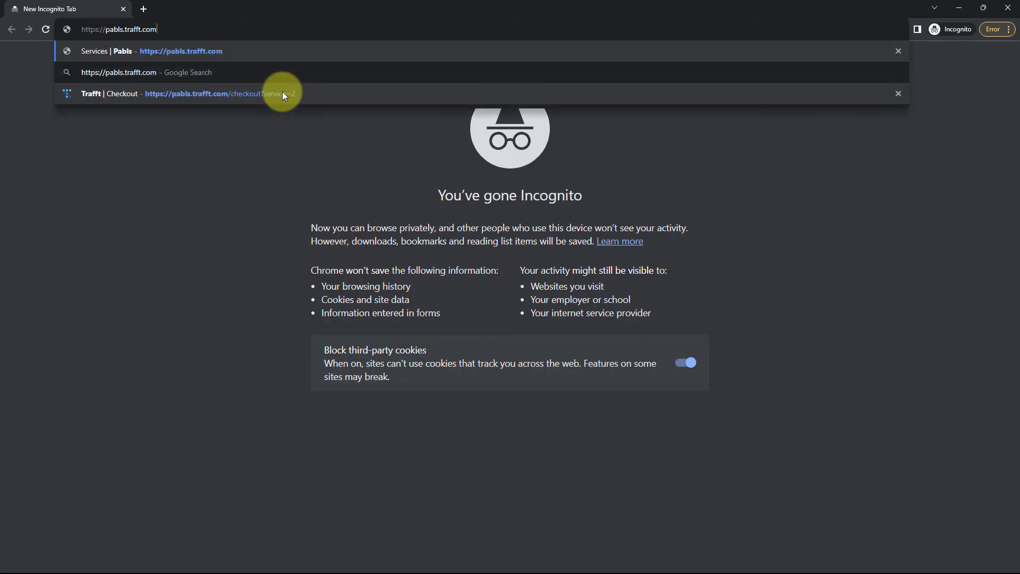
pyautogui.press('Return')
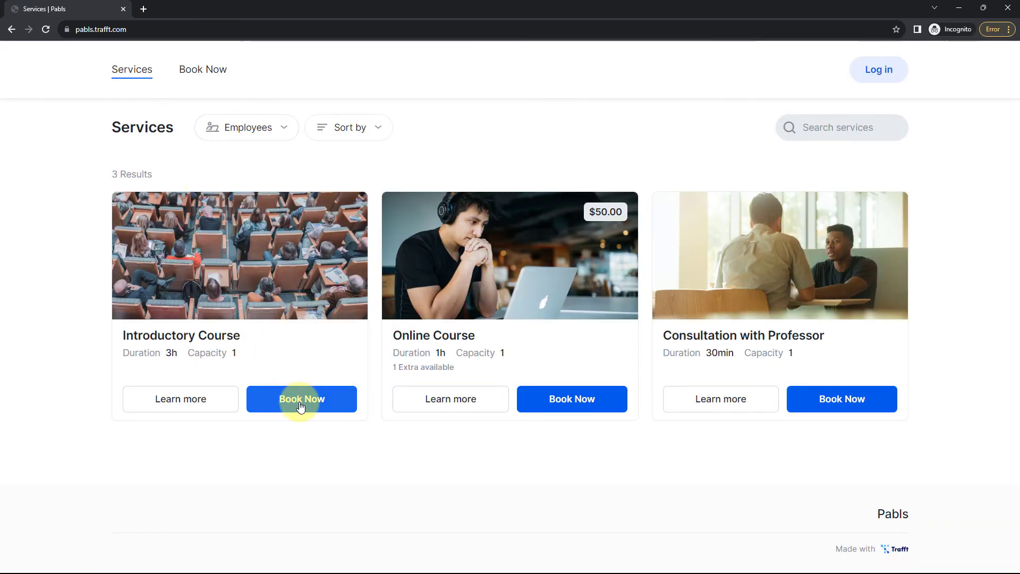
# Start booking the Introductory Course and continue with a customer account
pyautogui.click(295, 408)
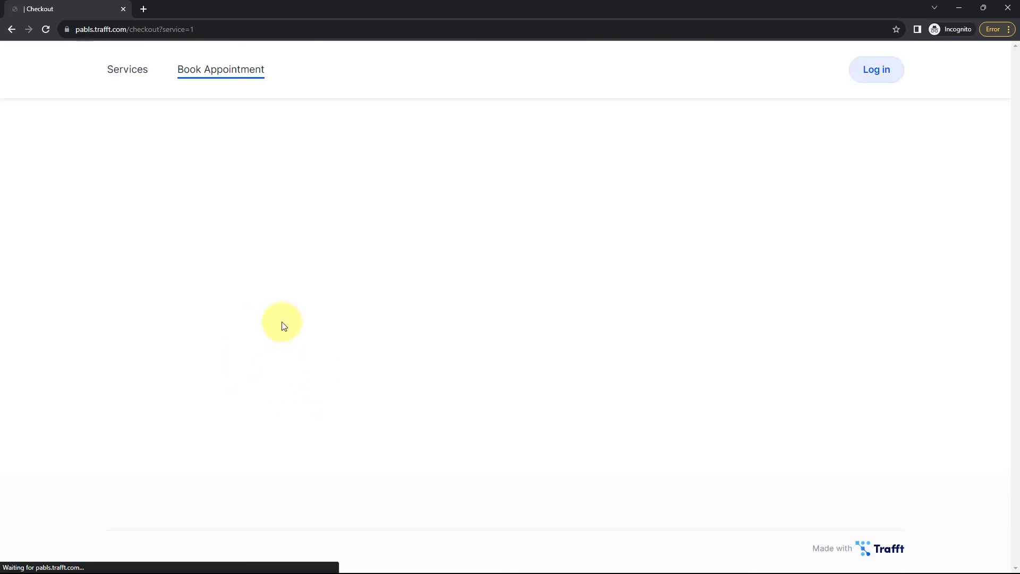
pyautogui.click(454, 228)
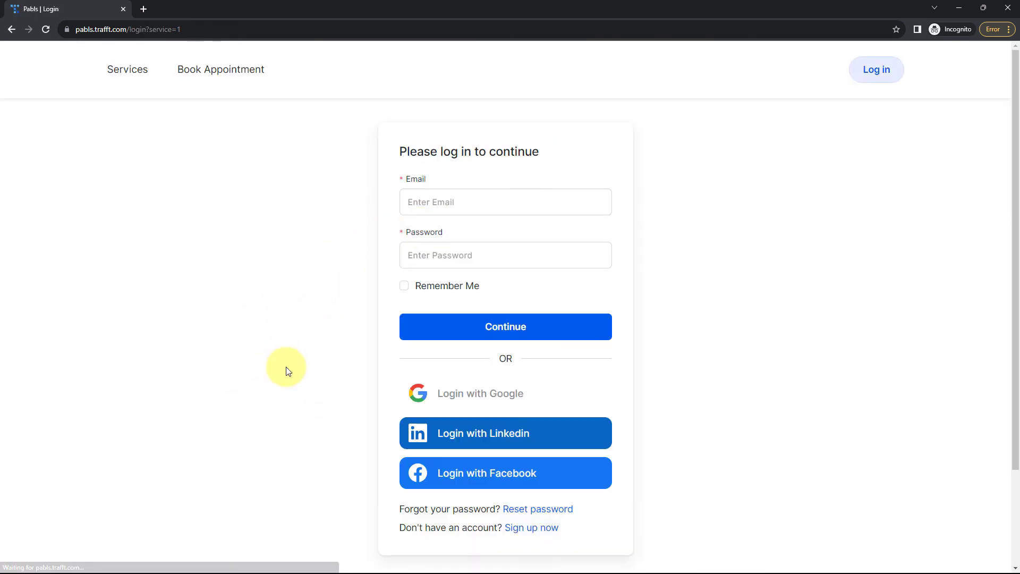
pyautogui.scroll(-2, 542, 405)
# Begin a new customer sign-up and enter the test customer's first name, last name and e-mail
pyautogui.click(533, 421)
pyautogui.click(444, 200)
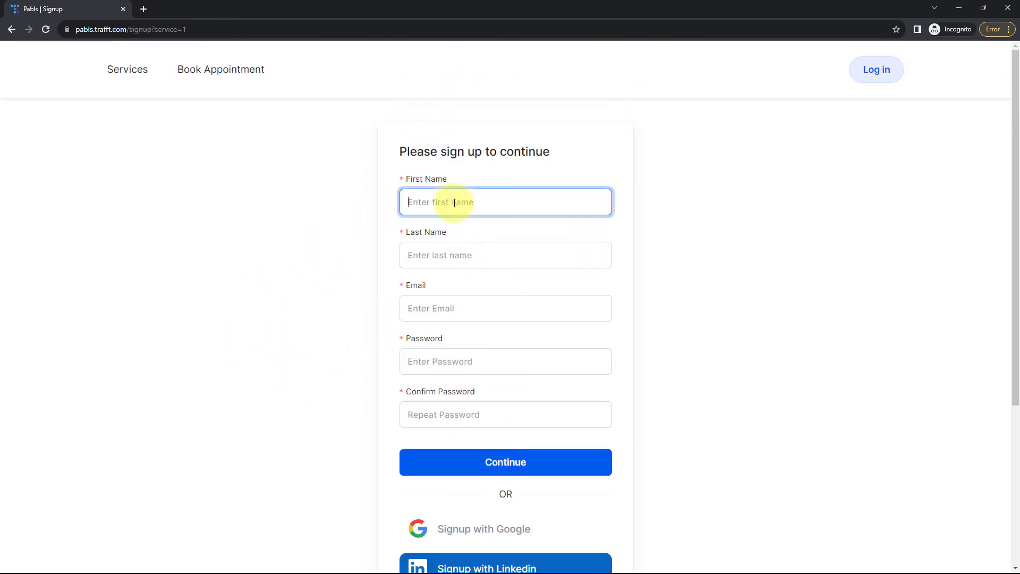
pyautogui.write('Test')
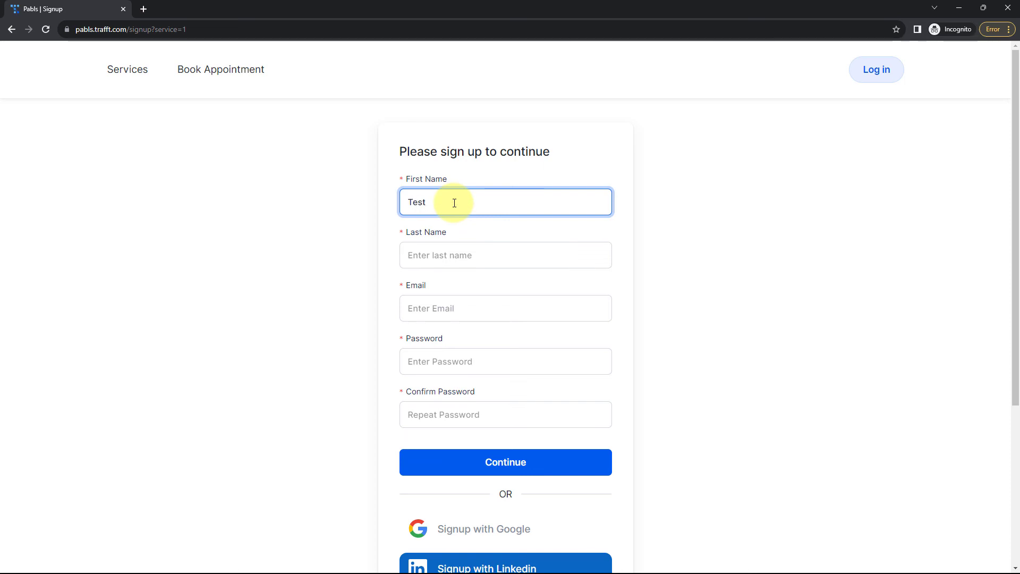
pyautogui.press('Tab')
pyautogui.write('Us')
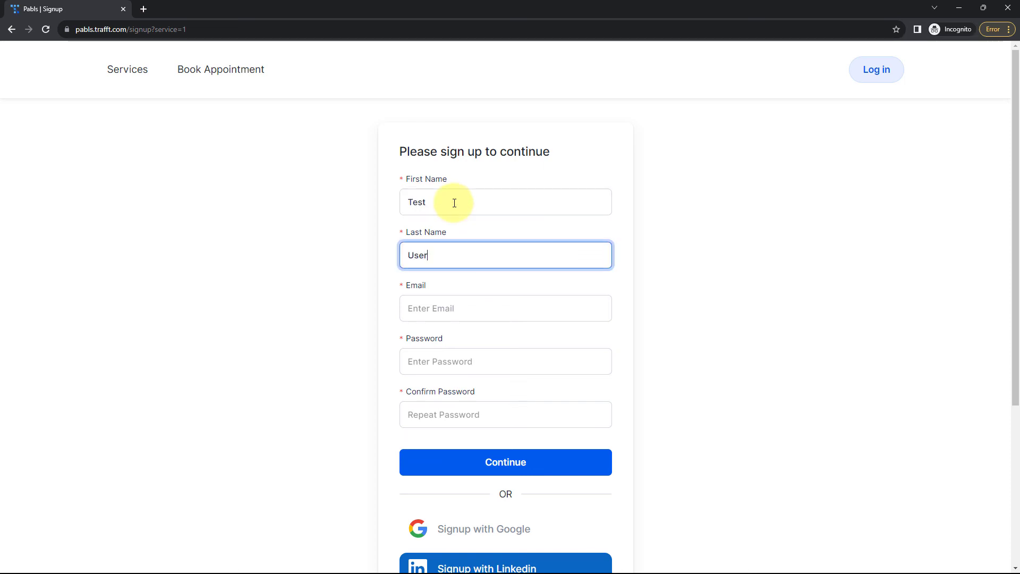
pyautogui.write('er124')
pyautogui.press('Tab')
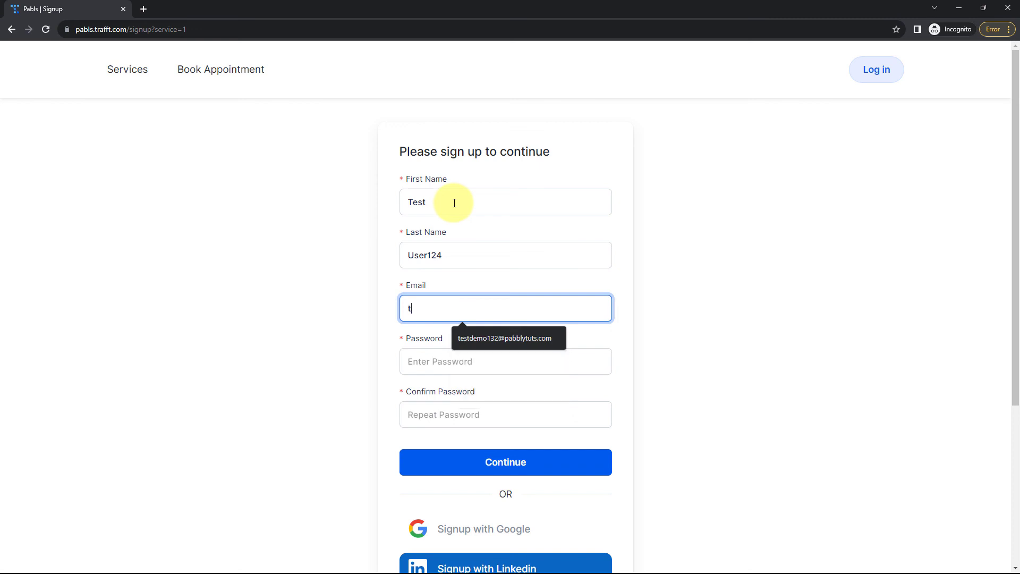
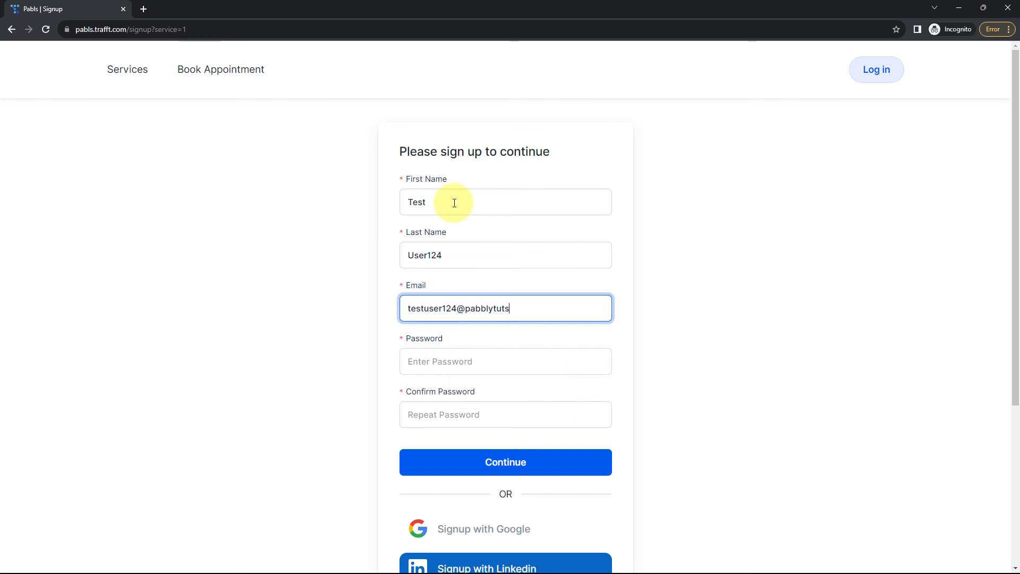
# Enter and confirm the account password, then submit the sign-up form
pyautogui.press('Tab')
pyautogui.write('T')
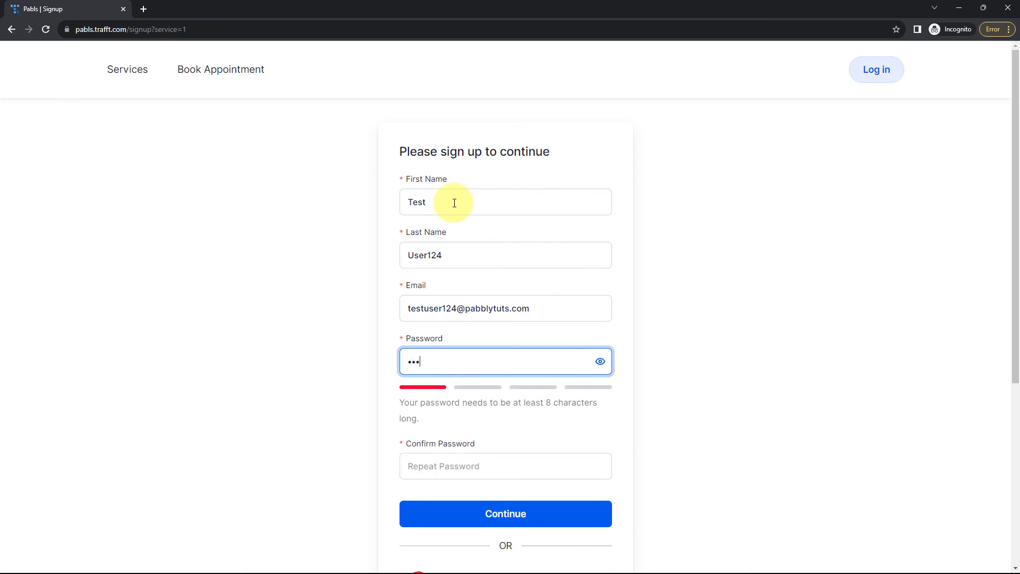
pyautogui.write('••••••••')
pyautogui.press('Tab')
pyautogui.write('••')
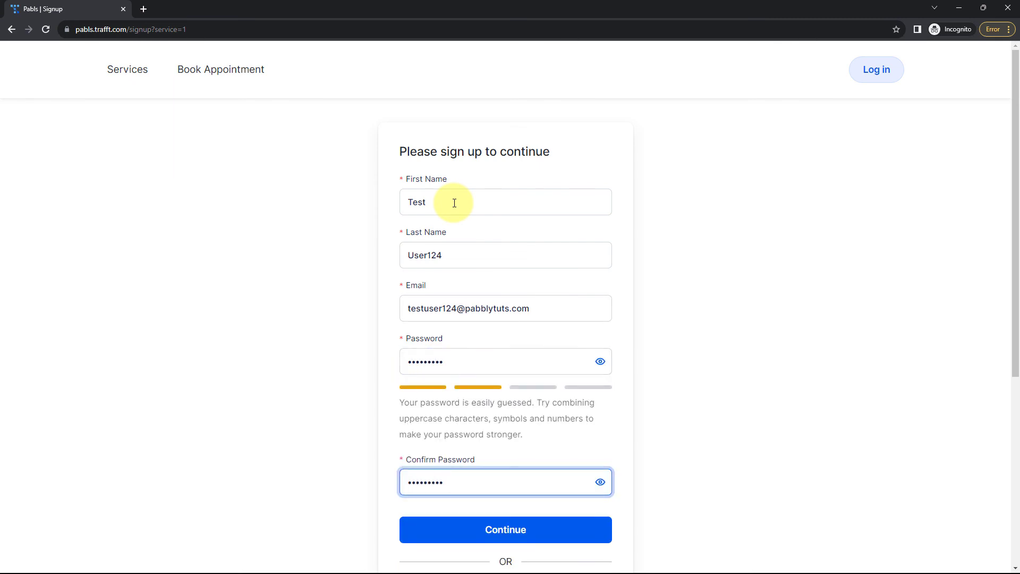
pyautogui.scroll(-3, 387, 246)
pyautogui.click(481, 383)
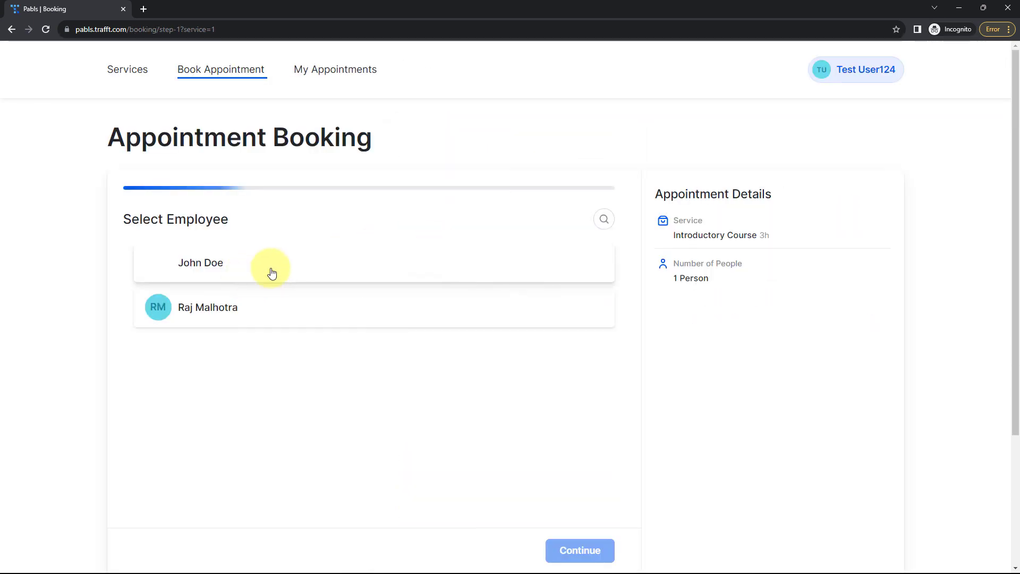
# Choose the first employee and the August 23, 10:30 am–1:30 pm slot
pyautogui.click(272, 273)
pyautogui.click(569, 548)
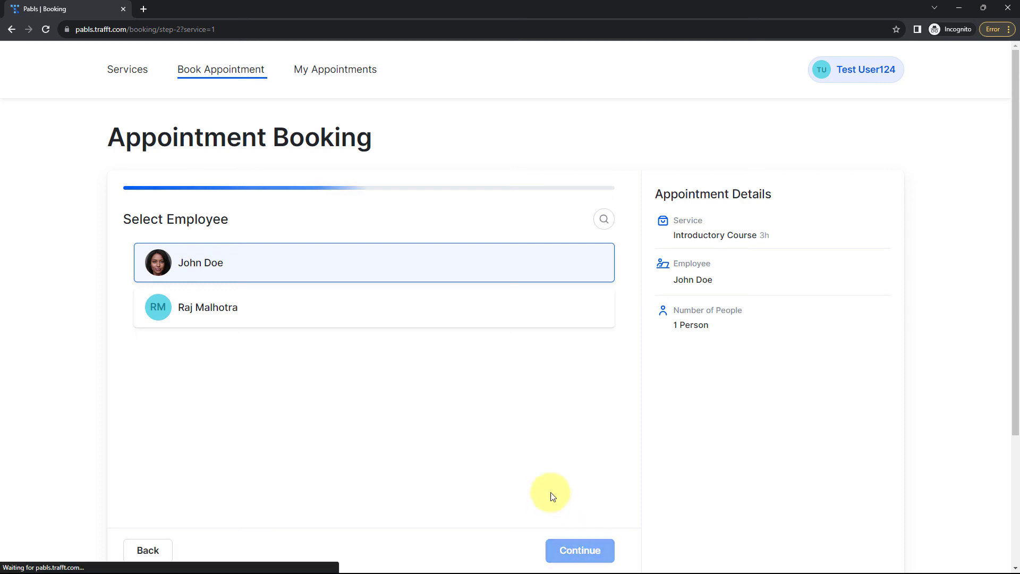
pyautogui.scroll(-1, 143, 319)
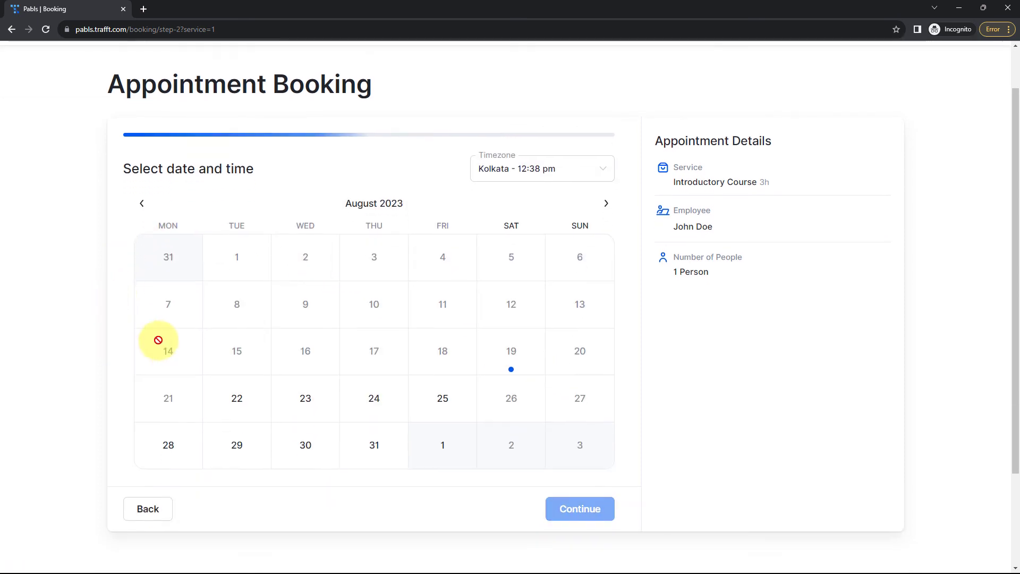
pyautogui.click(281, 407)
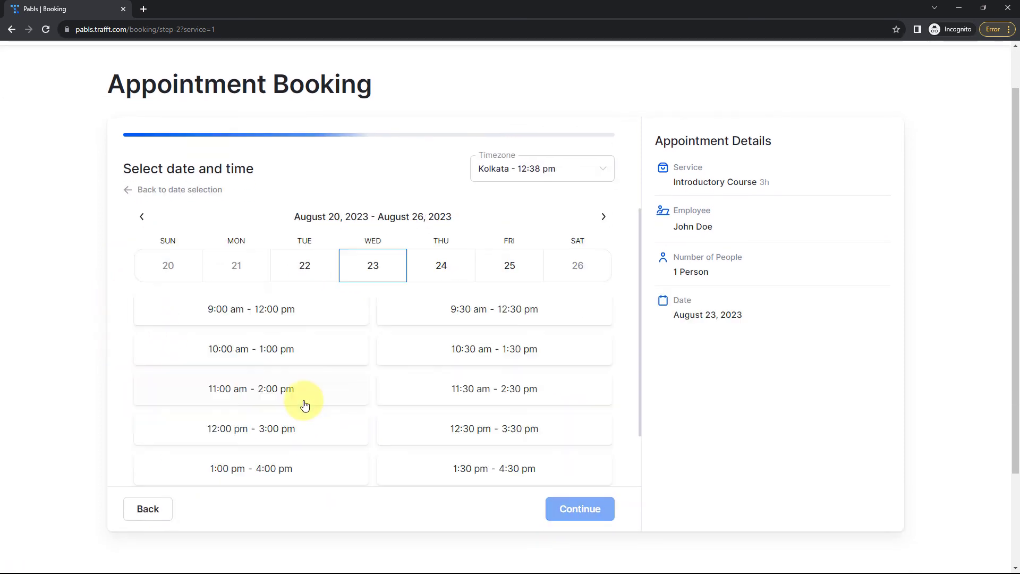
pyautogui.click(447, 355)
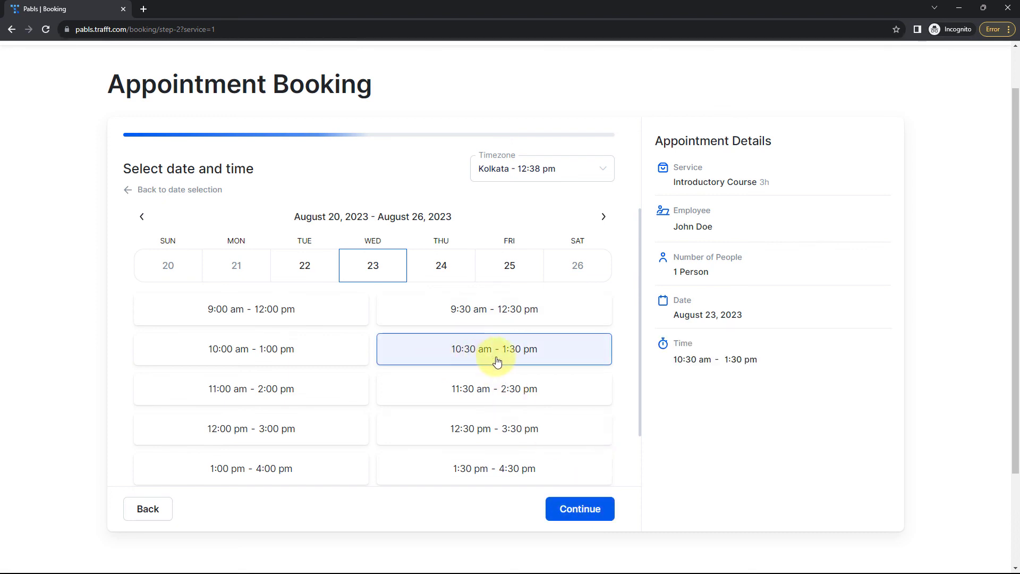
pyautogui.click(581, 511)
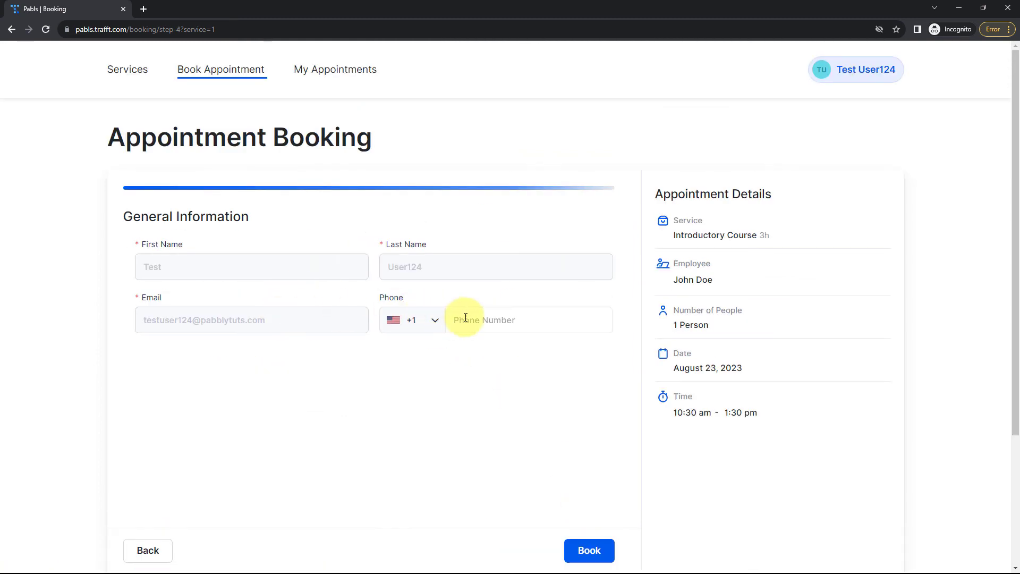
# Enter the customer's phone number with India (+91) country code and book the appointment
pyautogui.click(416, 322)
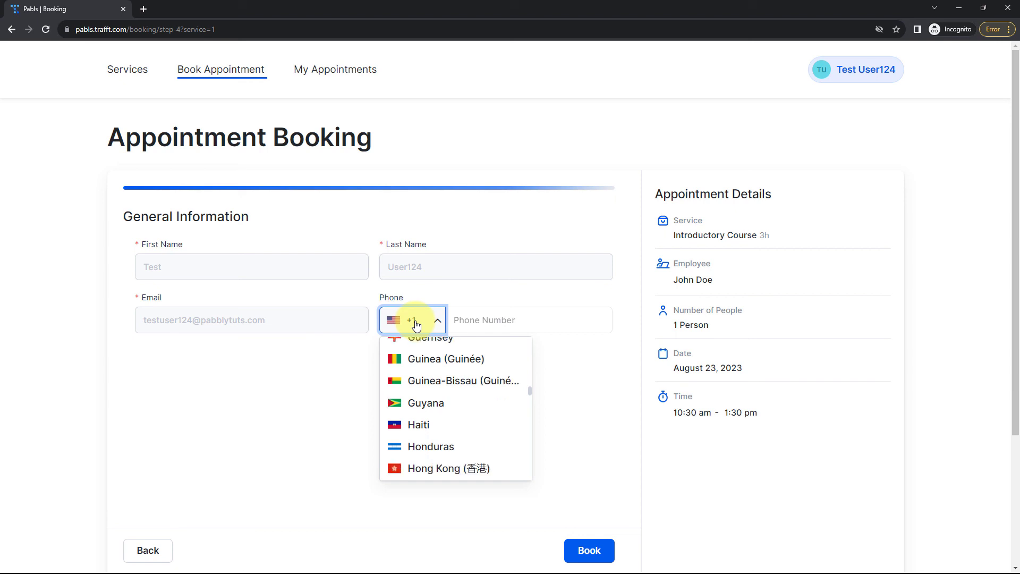
pyautogui.scroll(-3, 424, 371)
pyautogui.click(433, 371)
pyautogui.click(485, 320)
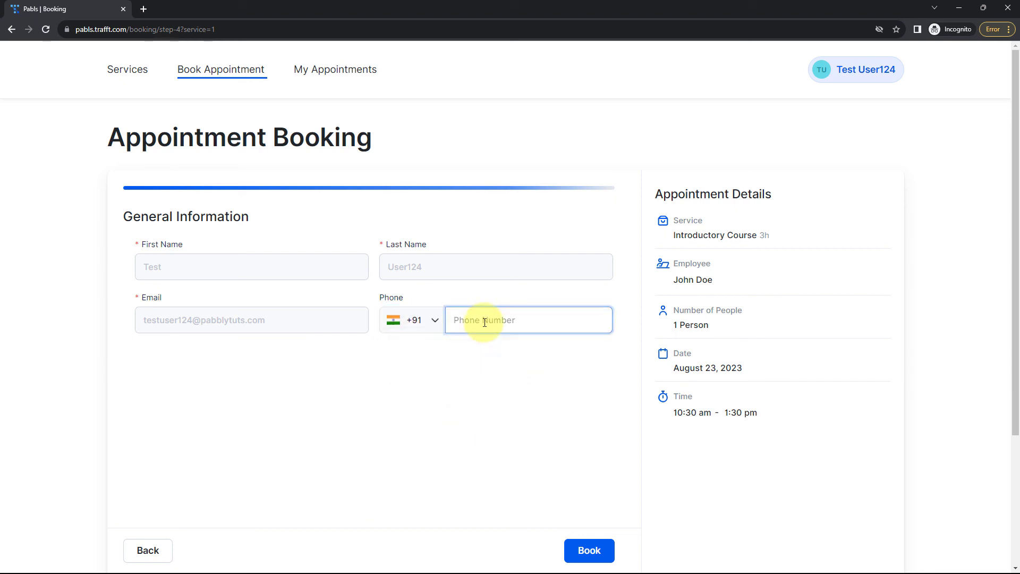
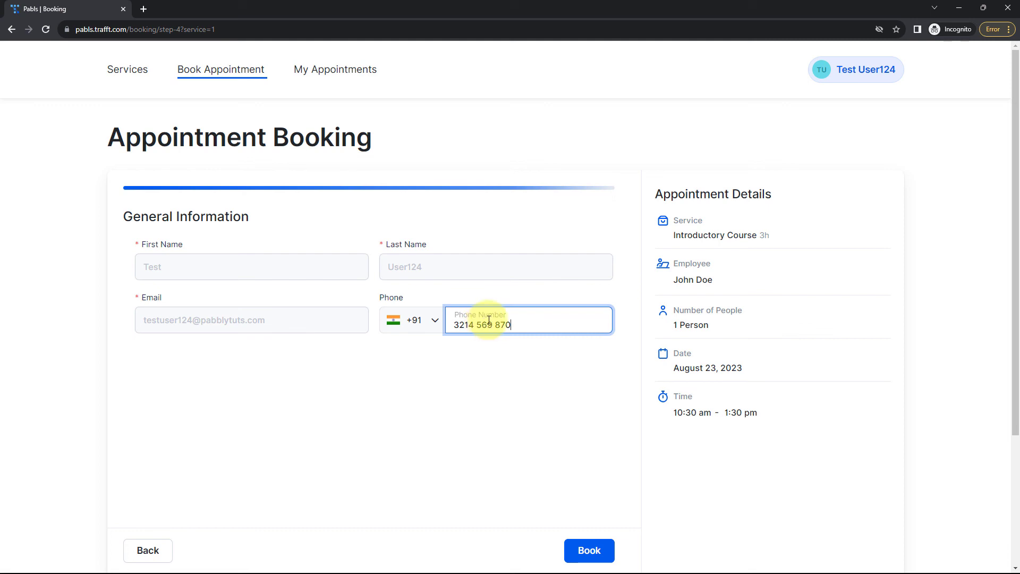
pyautogui.click(591, 550)
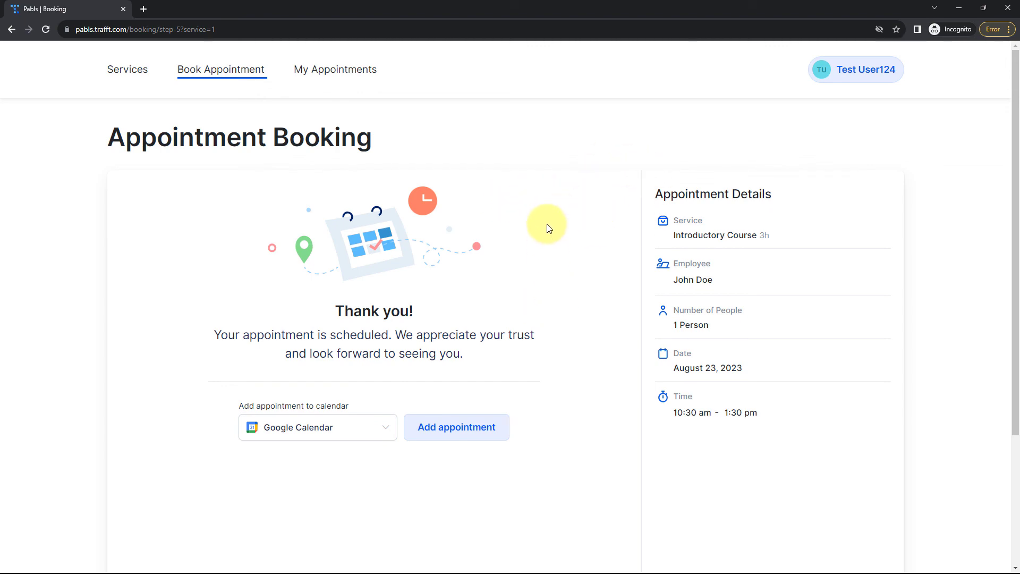
# Check that the new test customer appears at the bottom of WooCommerce's 55-customer list, then view Mautic
pyautogui.click(951, 6)
pyautogui.click(196, 9)
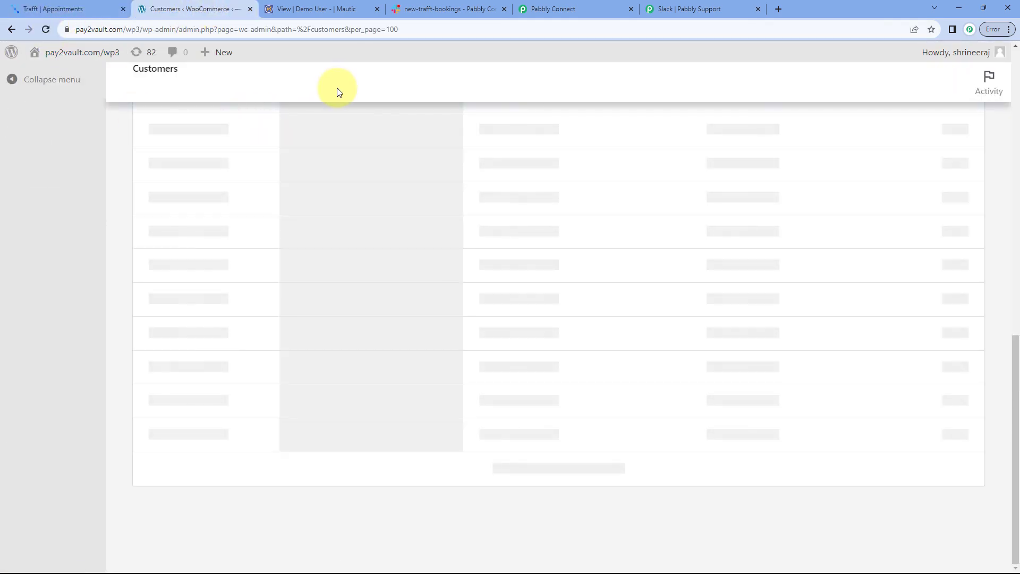
pyautogui.scroll(-10, 319, 228)
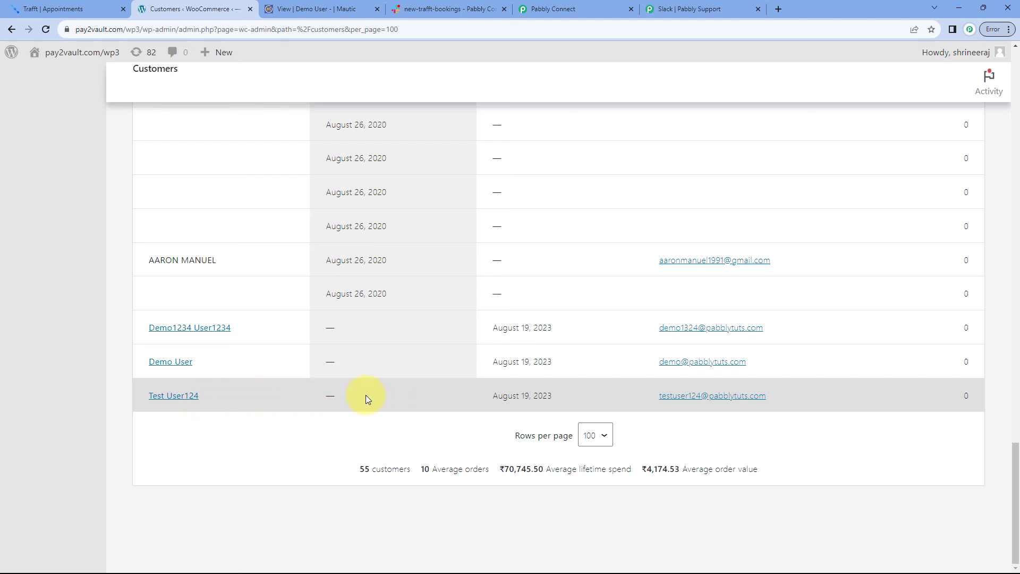
pyautogui.click(332, 9)
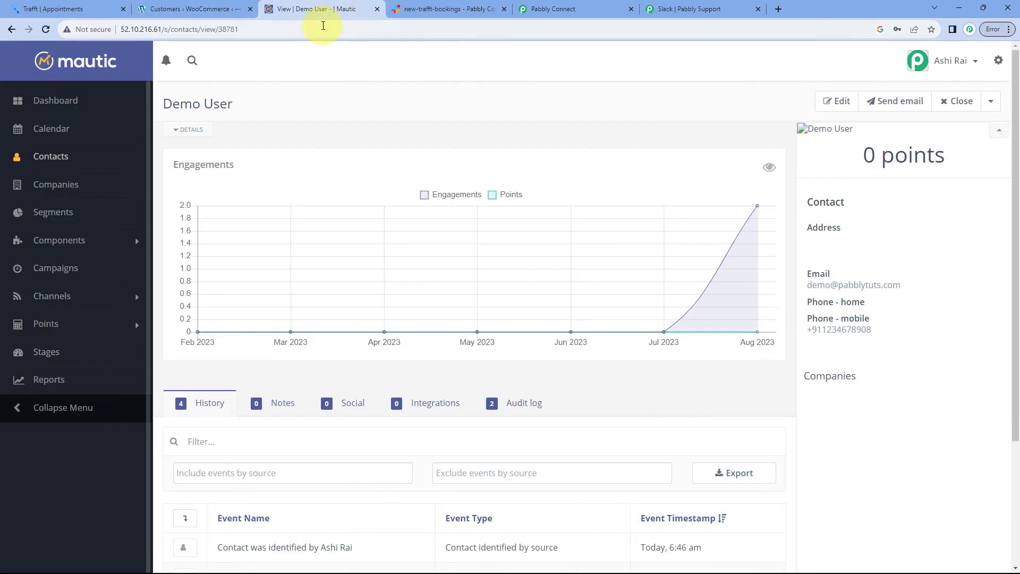
# Show the Mautic contacts list with the new test customer, then view Slack's new-trafft-bookings channel
pyautogui.click(57, 159)
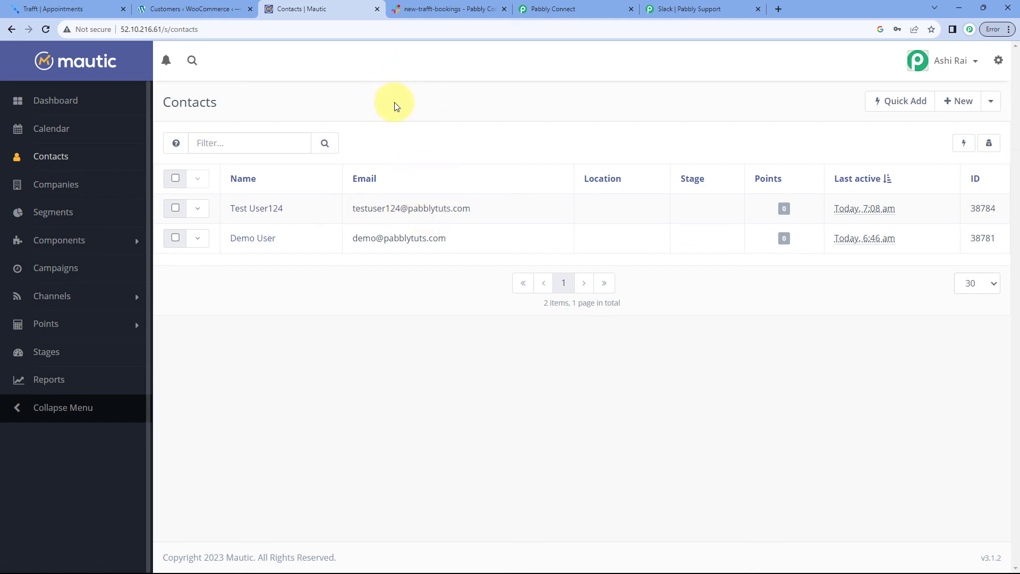
pyautogui.click(425, 9)
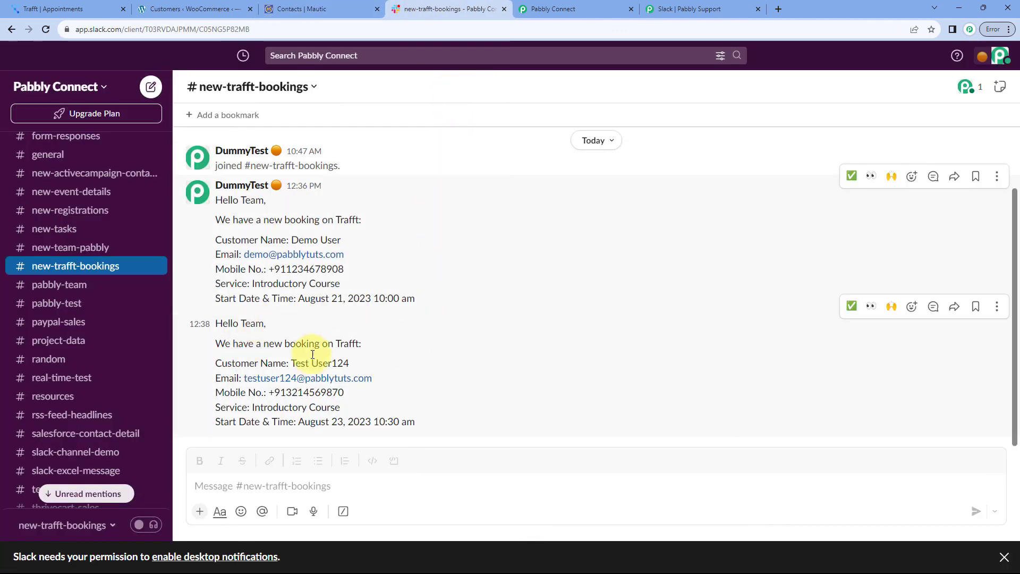
# Highlight the customer name and August 23, 10:30 am start in Slack's booking message, then return to Pabbly Connect
pyautogui.moveTo(367, 362); pyautogui.dragTo(291, 363)
pyautogui.click(380, 374)
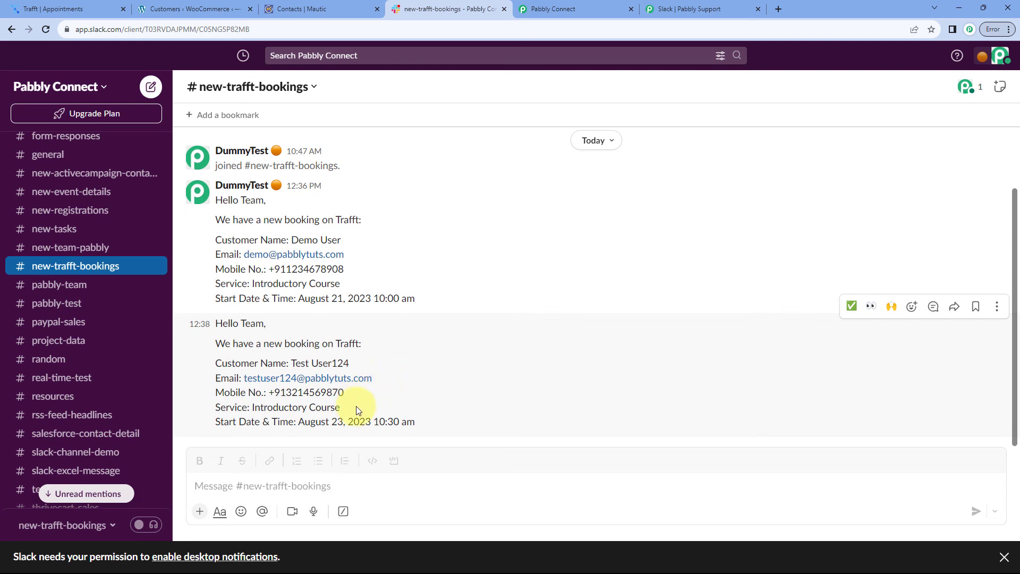
pyautogui.moveTo(417, 421); pyautogui.dragTo(296, 421)
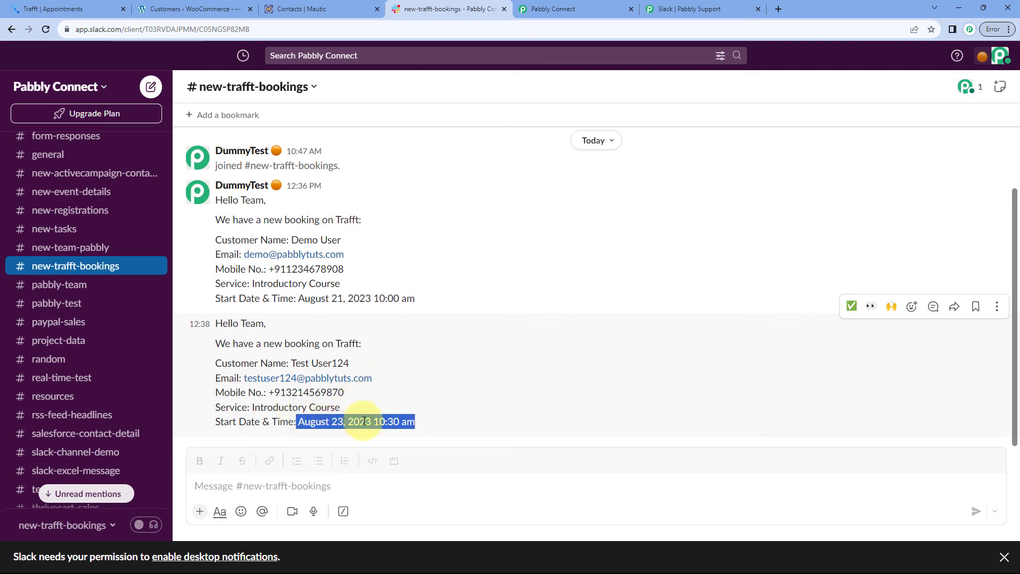
pyautogui.click(437, 410)
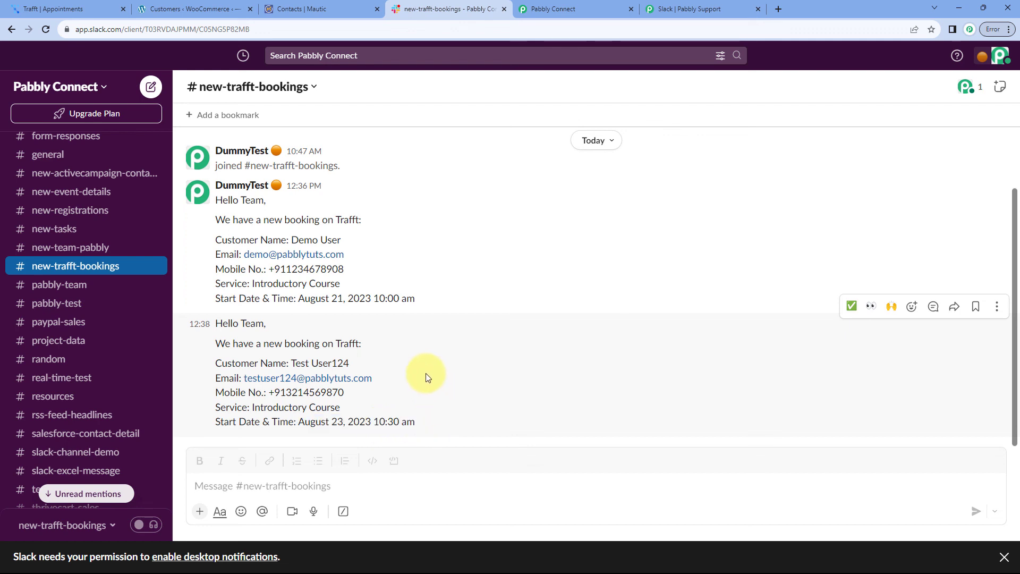
pyautogui.click(573, 5)
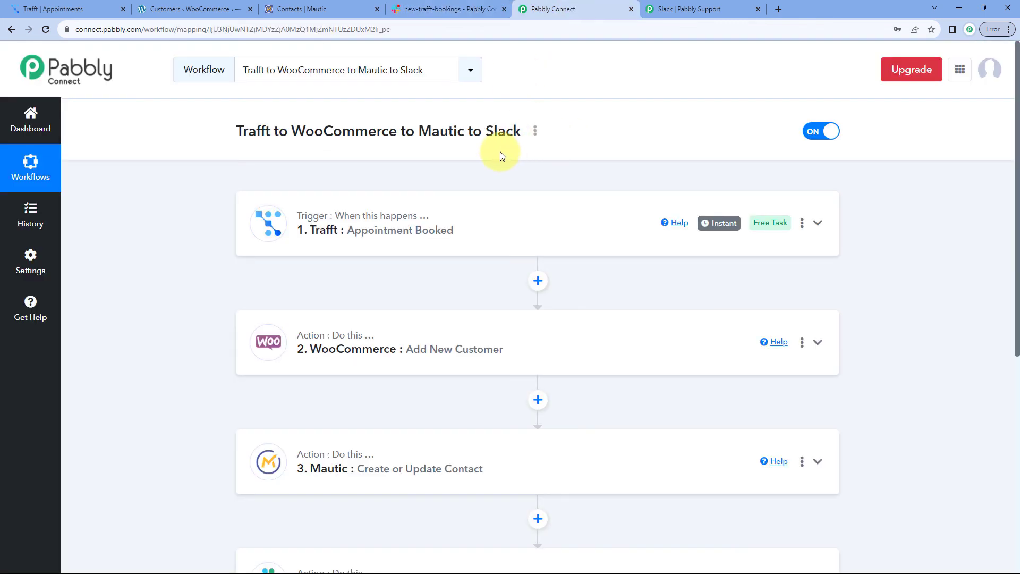